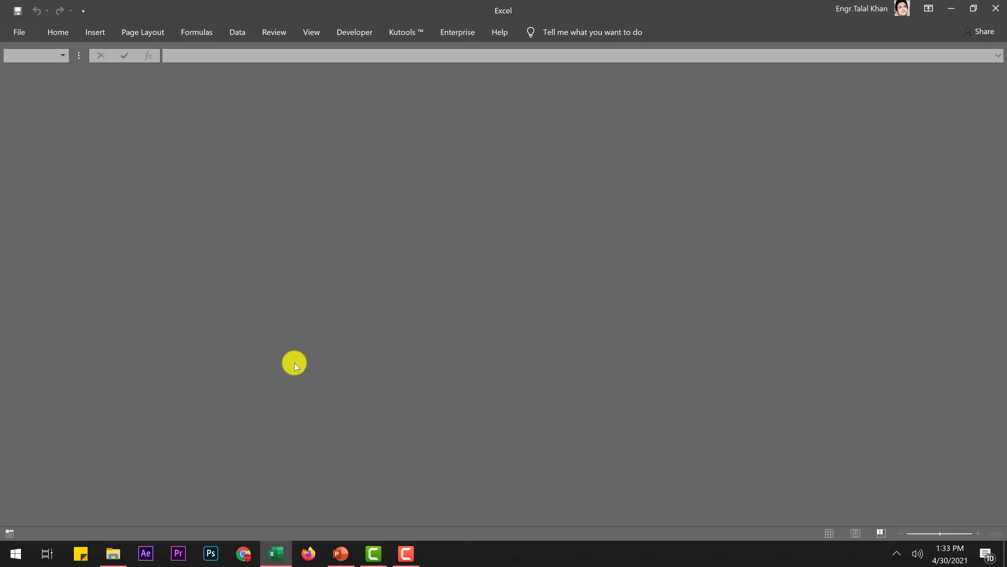
- Create a blank workbook and enter the title "Construcioon of House" in cell B1
click(27, 30)
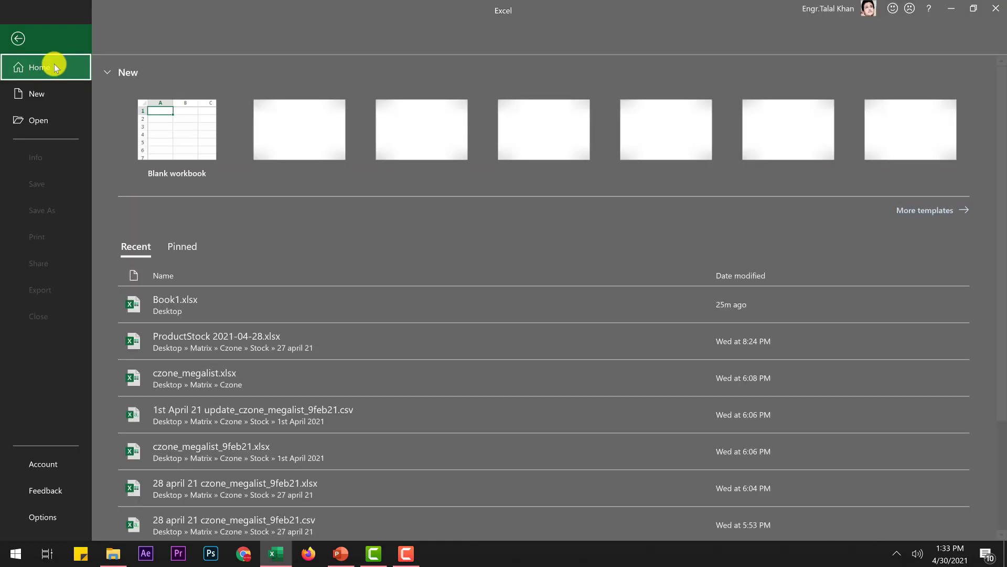
click(169, 122)
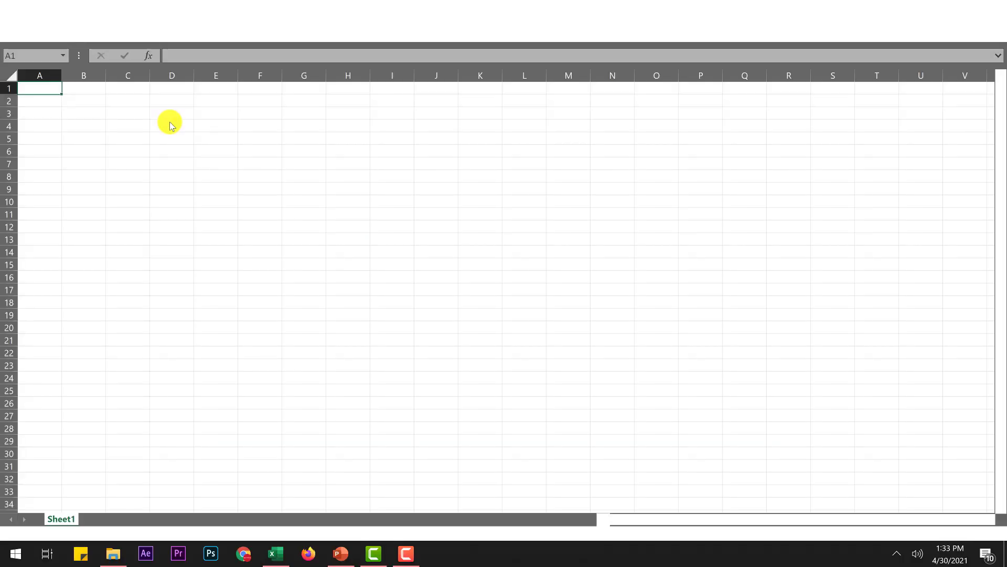
click(50, 101)
click(72, 89)
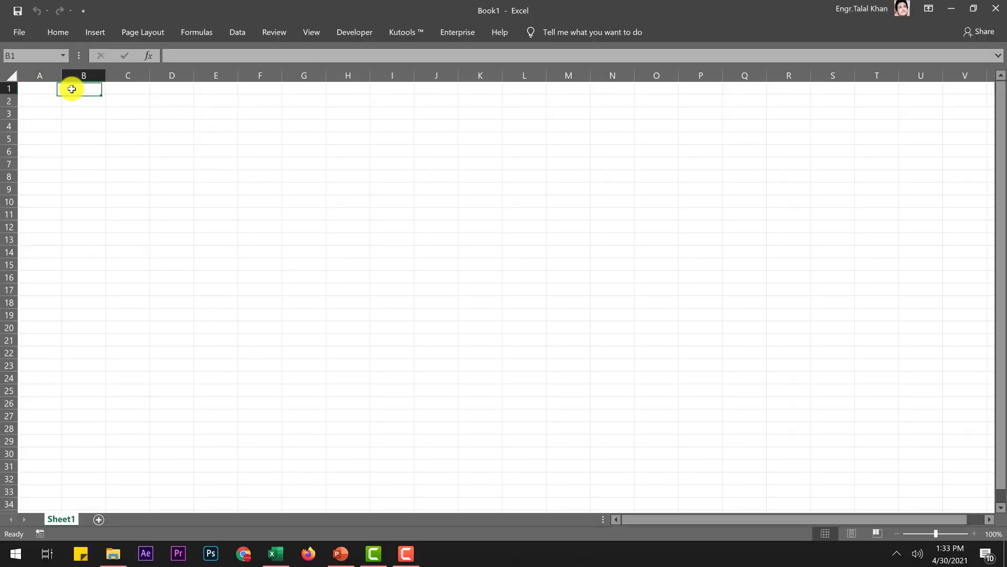
text(Construcioon of House)
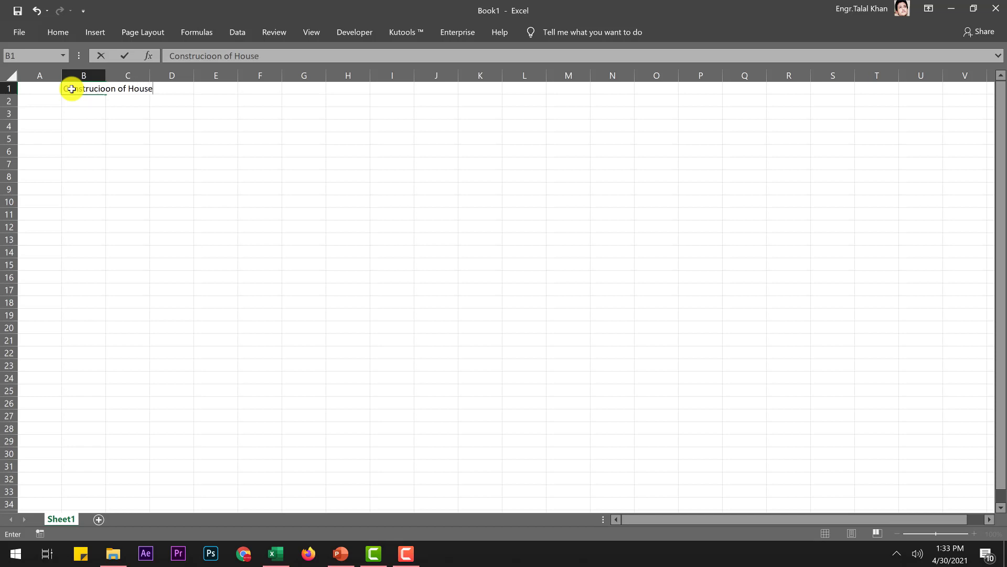
key(Return)
- Enter the activity "Structure" in cell B3
click(75, 113)
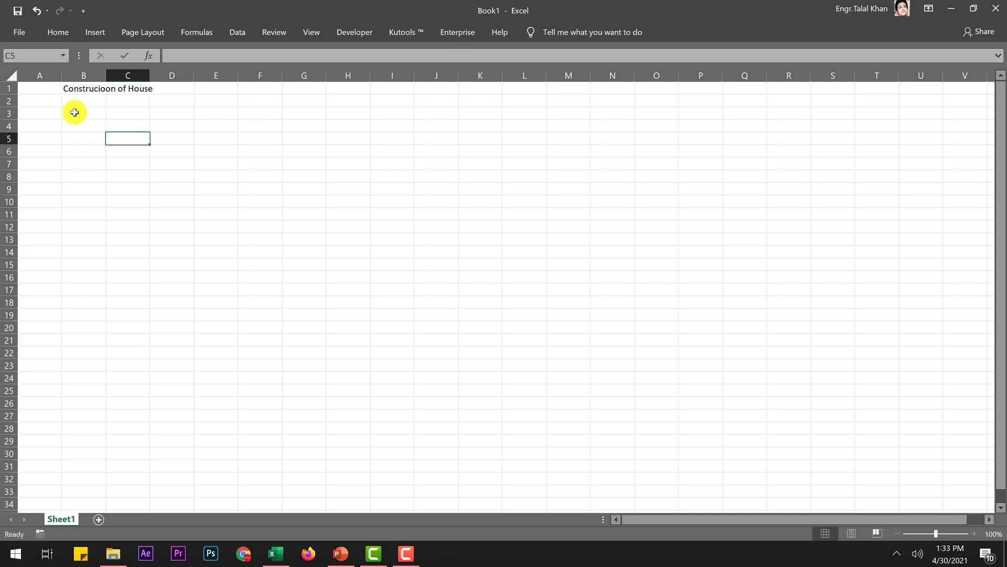
text(S)
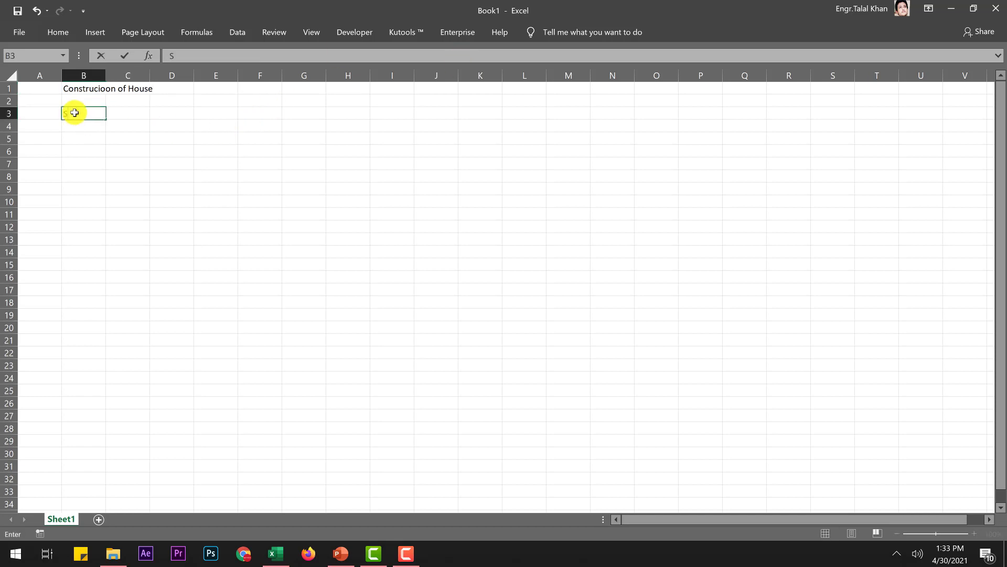
text(tructure)
key(Return)
- Move the Structure entry down to cell B4 and enter "Design" in cell B3
click(76, 108)
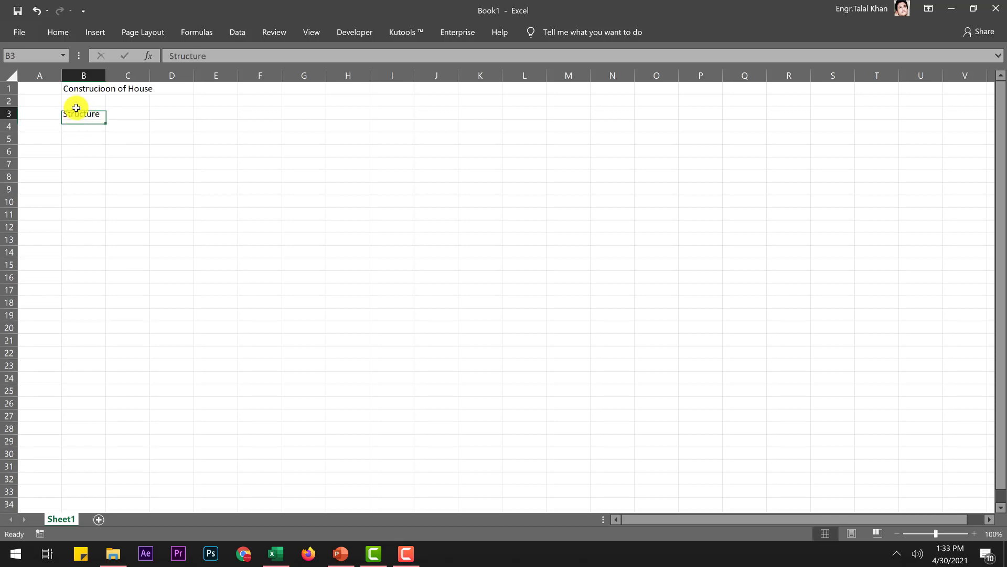
drag(78, 116, 88, 132)
click(87, 115)
click(80, 108)
text(Des)
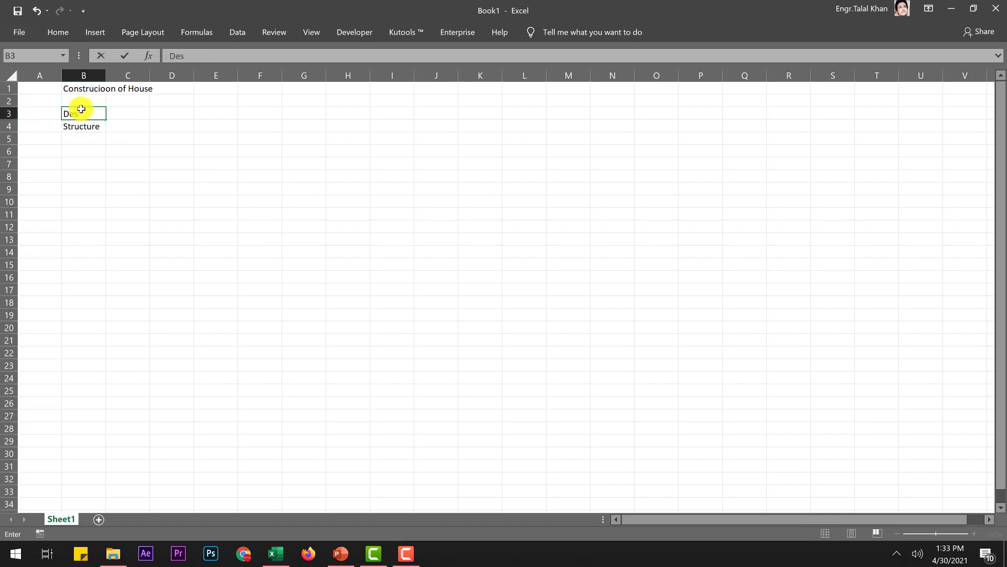
text(ign)
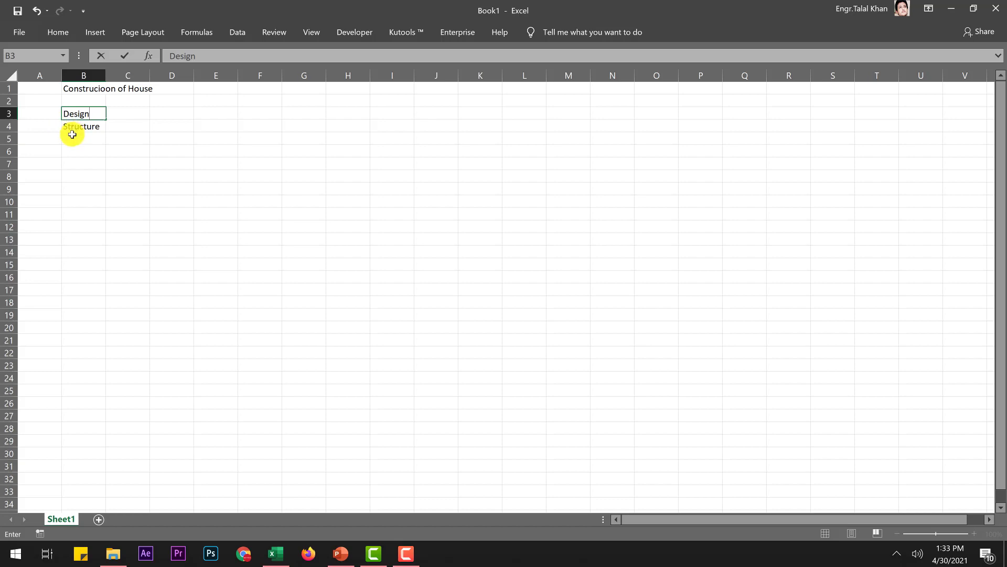
- Enter the activity "Finishes" in cell B5, below Structure
click(72, 134)
text(Finishes)
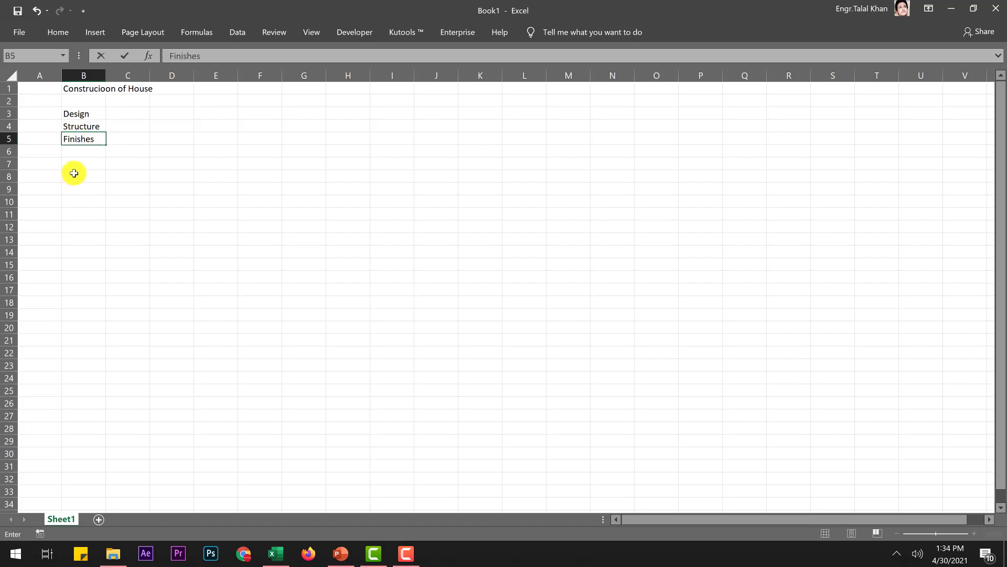
click(74, 174)
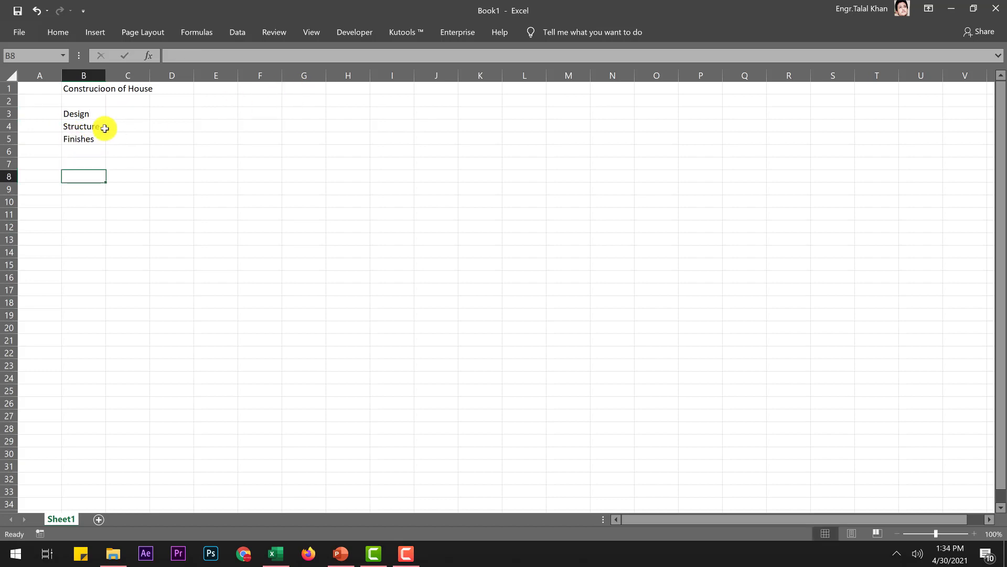
- Switch to PowerPoint to review the "How to Prepare a Simple Schedule" slide and return to the Excel workbook
drag(84, 112, 84, 152)
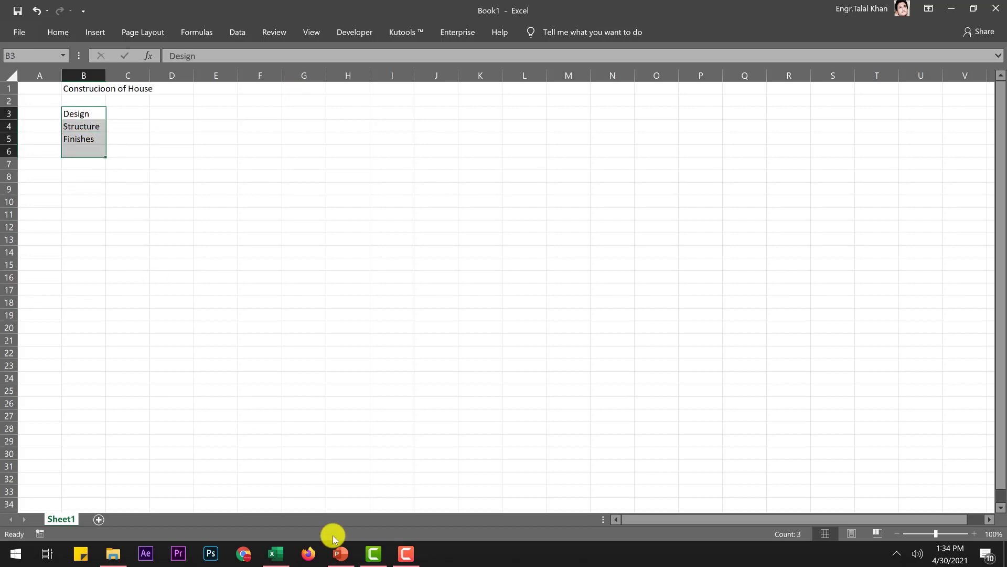
click(337, 552)
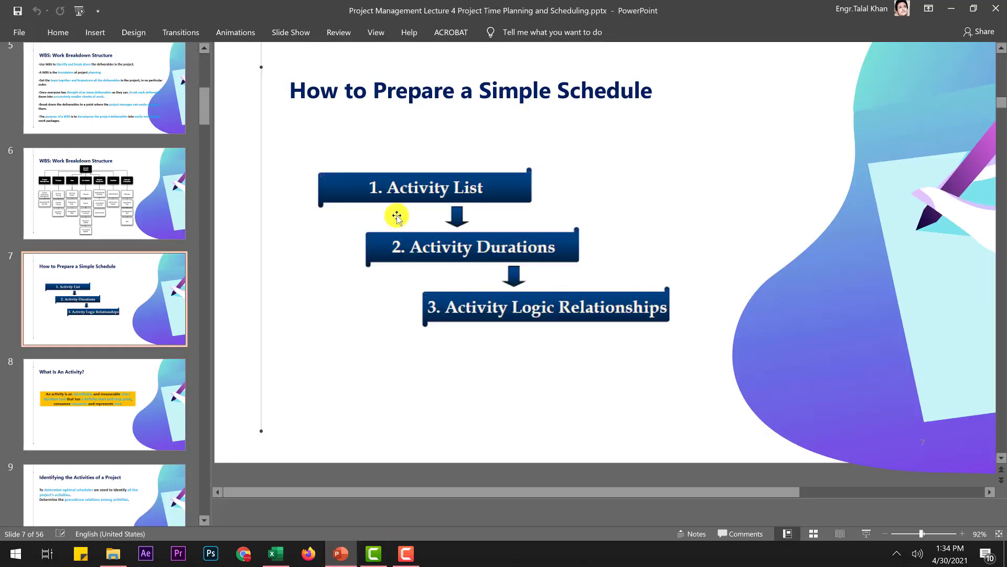
click(355, 547)
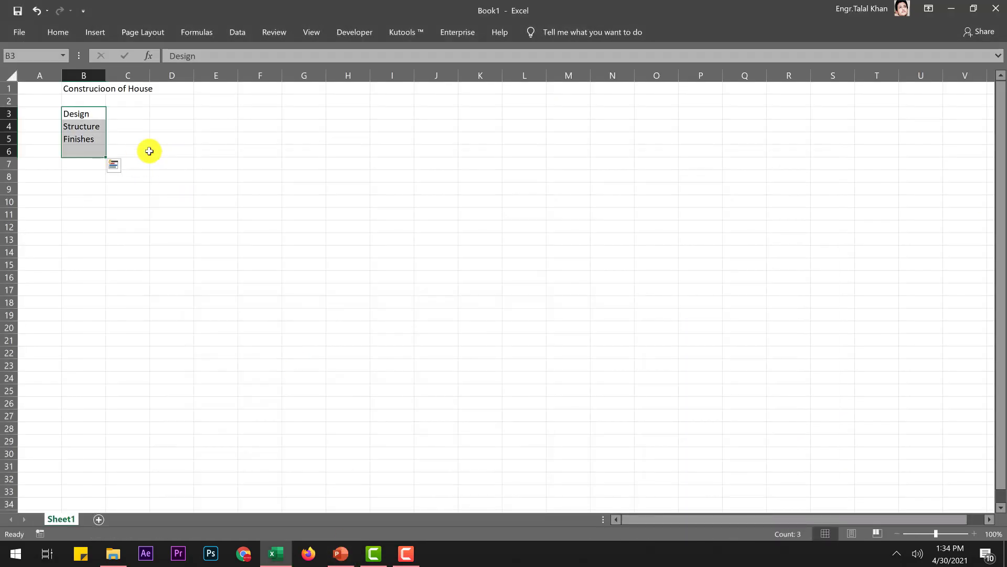
- Enter the column heading "Actiity List" in cell B2
click(175, 159)
click(71, 104)
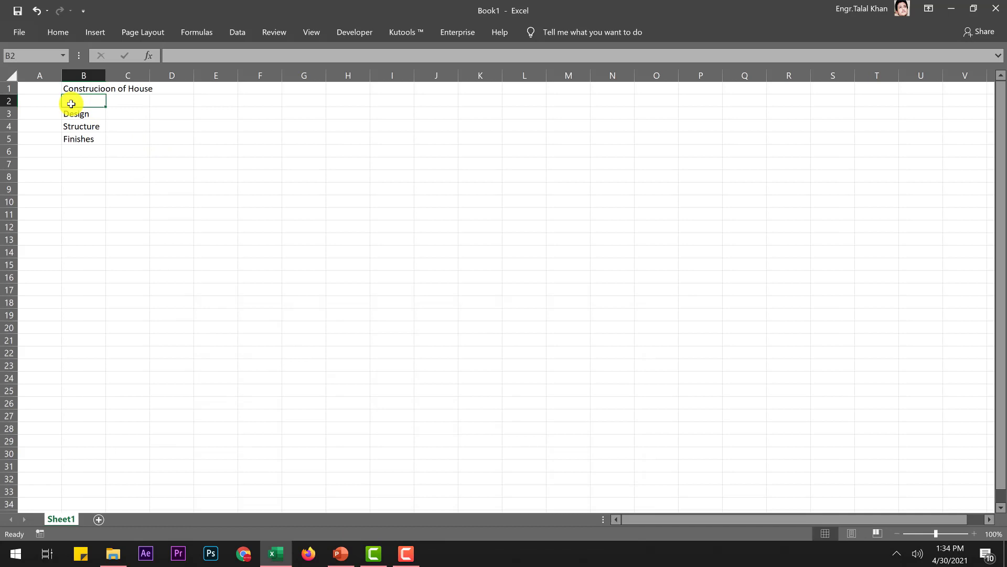
text(Actiity List)
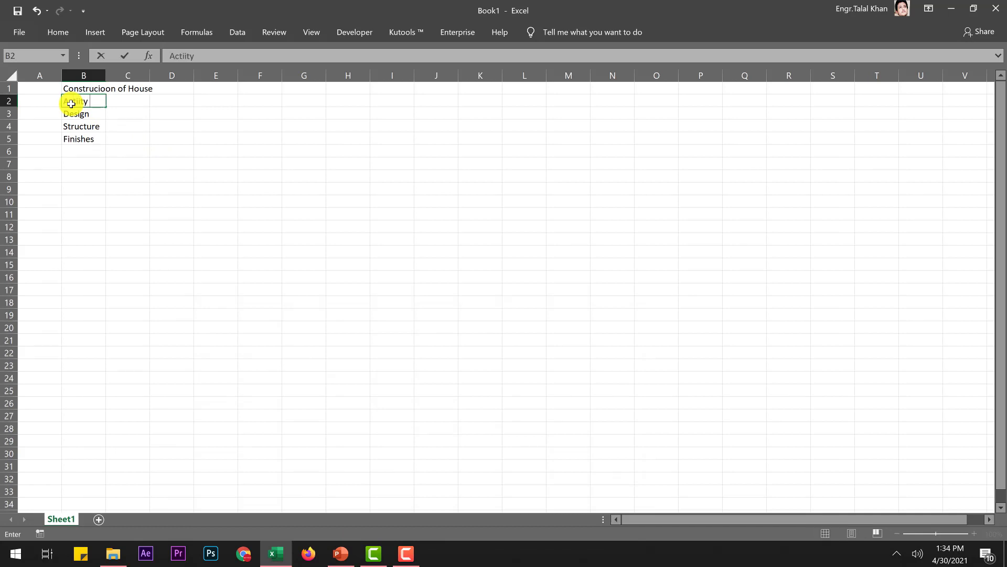
click(152, 130)
- Move the three activities down one row to cells B4:B6, leaving a blank row under the heading
drag(74, 117, 82, 158)
click(157, 139)
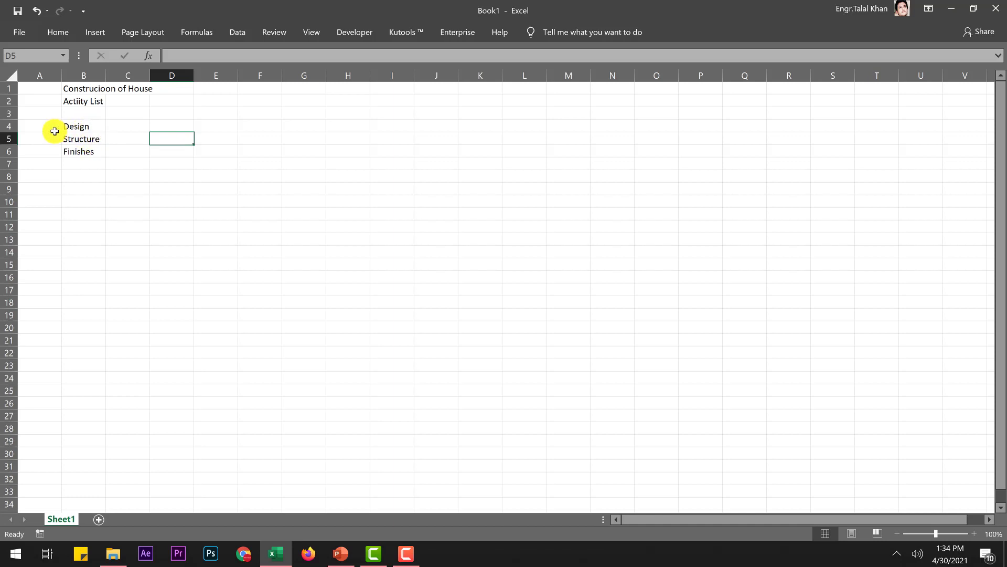
- Add the column heading "Duration" in cell C2
click(128, 138)
click(135, 99)
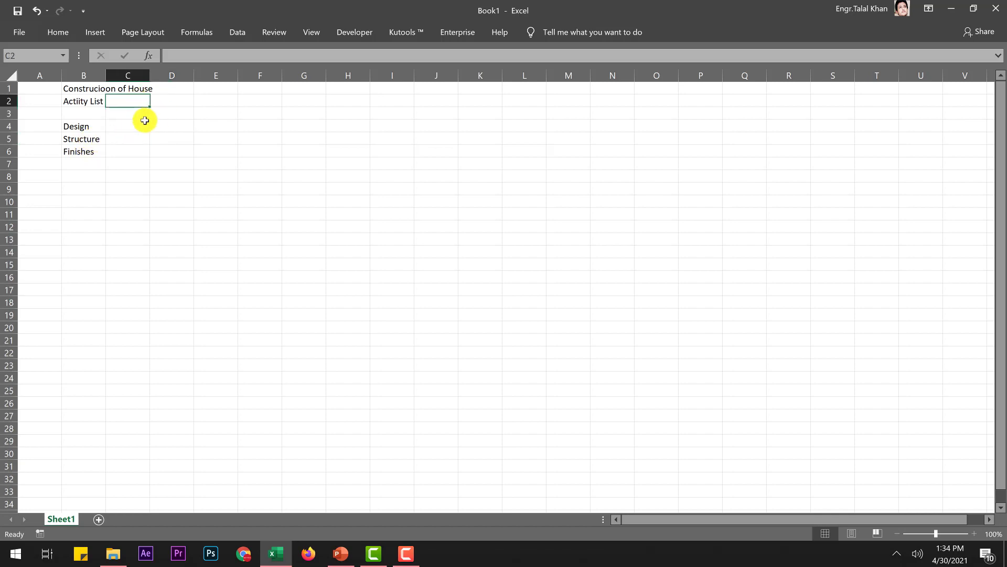
text(Duration)
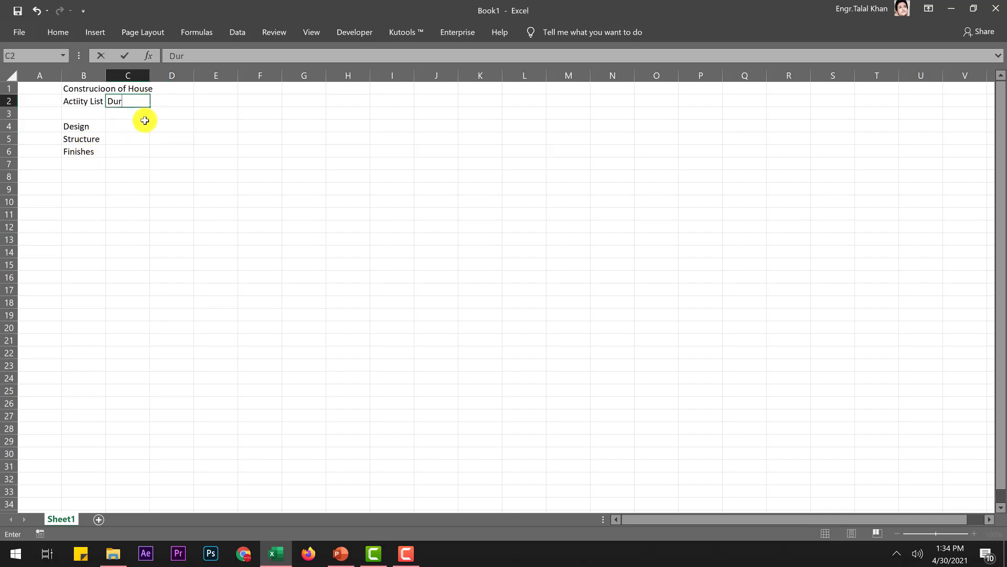
click(168, 163)
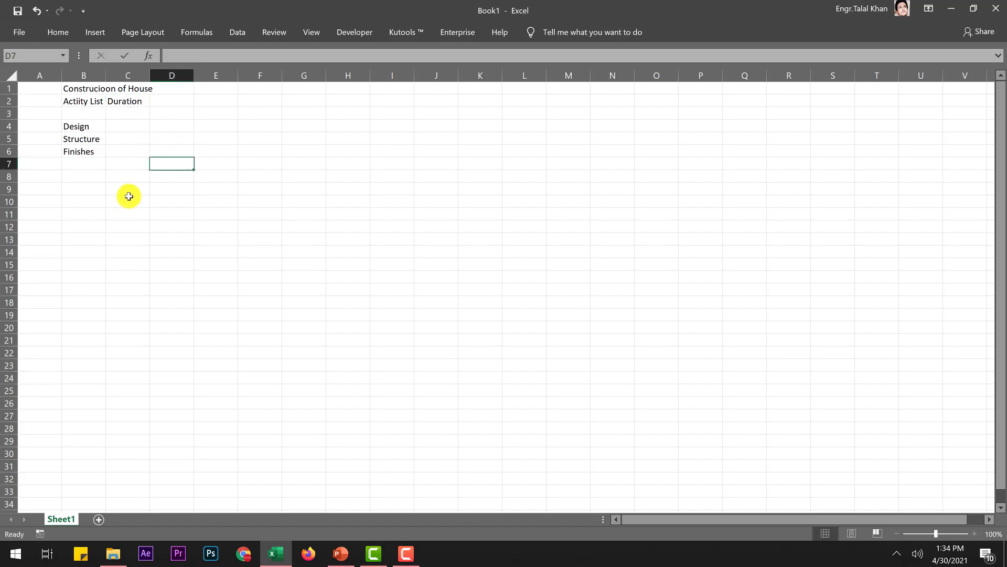
- Enter the durations 30 for Design, 90 for Structure and 60 for Finishes in cells C4:C6
click(83, 125)
click(122, 129)
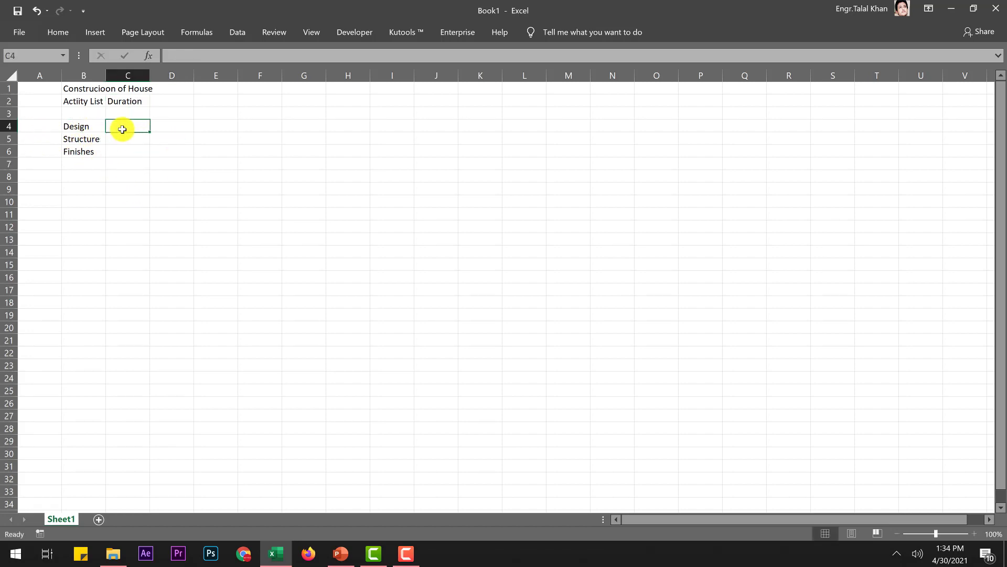
text(30)
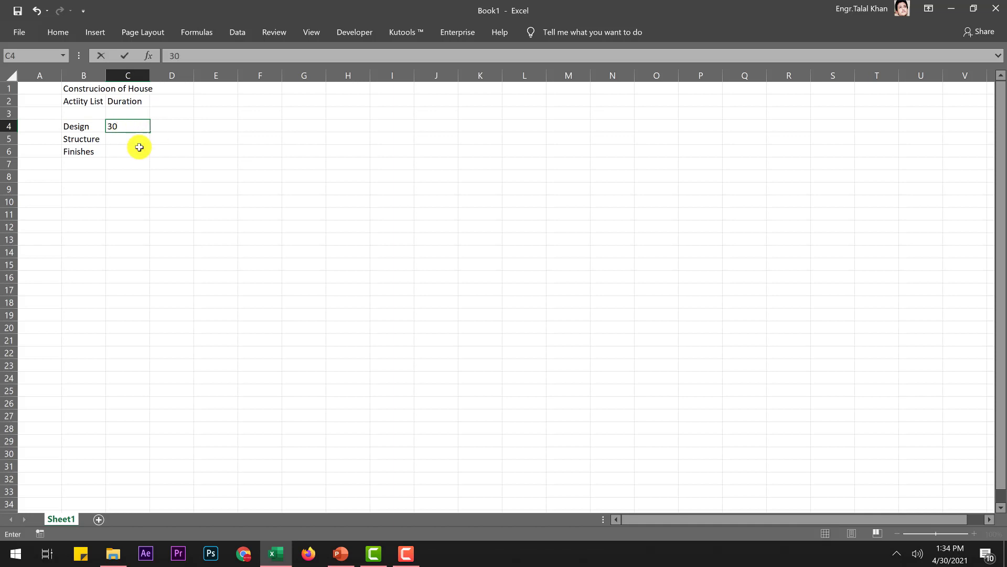
click(129, 140)
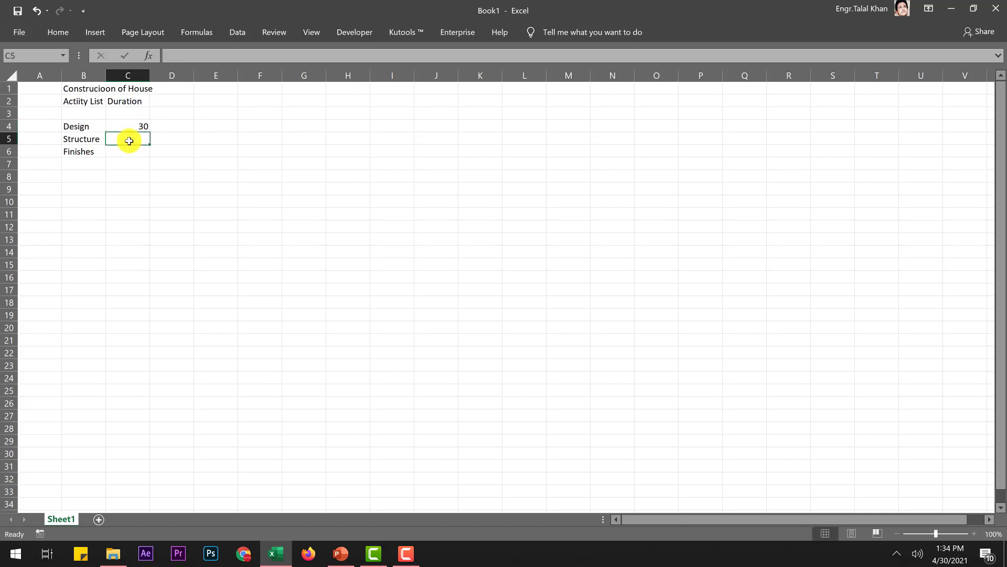
text(90)
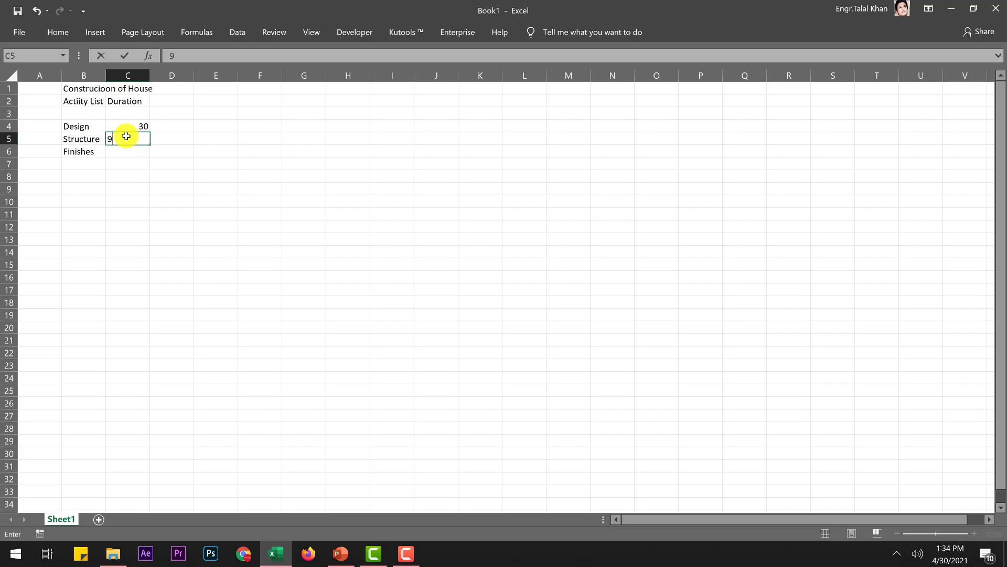
click(112, 152)
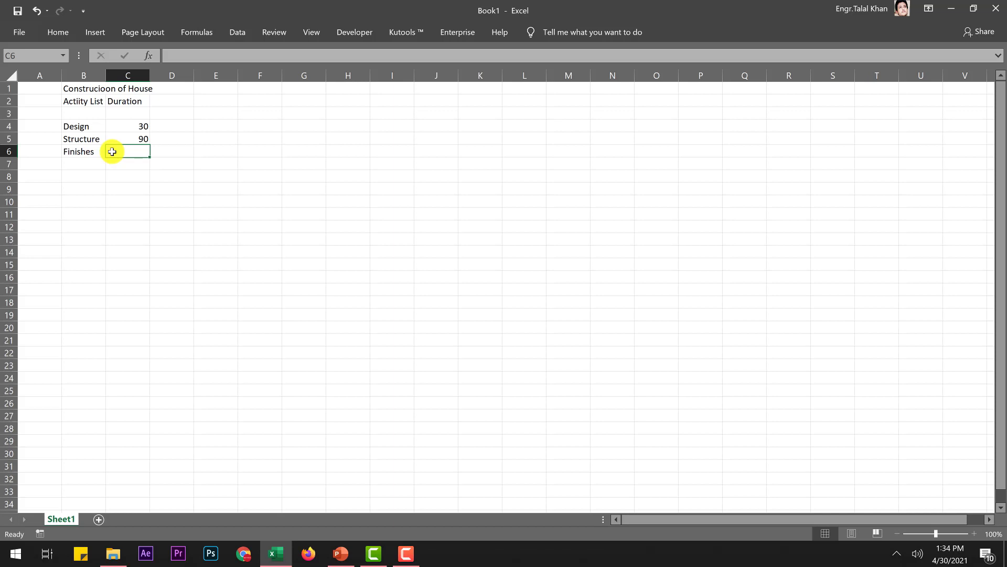
text(60)
click(141, 203)
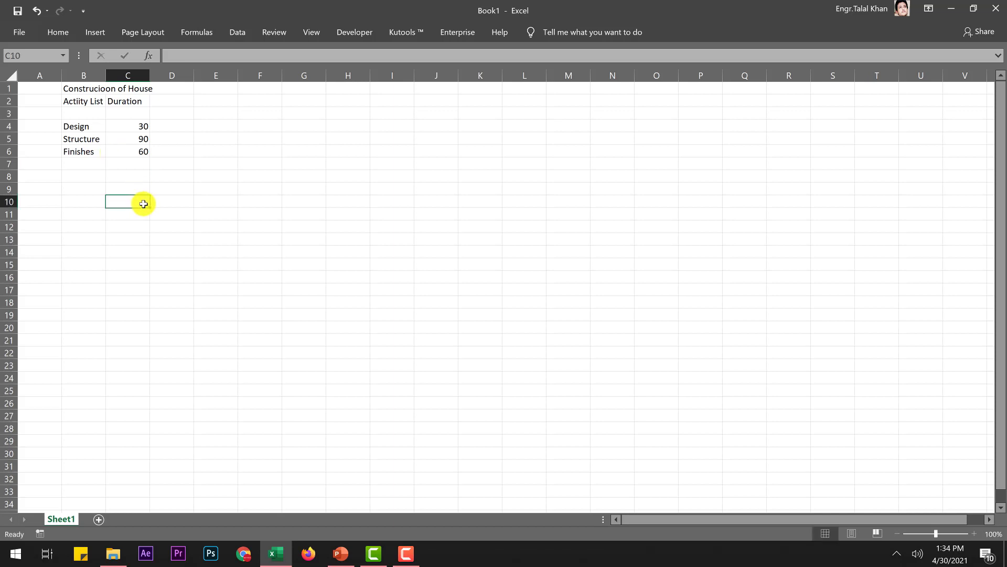
- Sum the three durations with AutoSum and move the total down to cell C8
drag(143, 129, 143, 163)
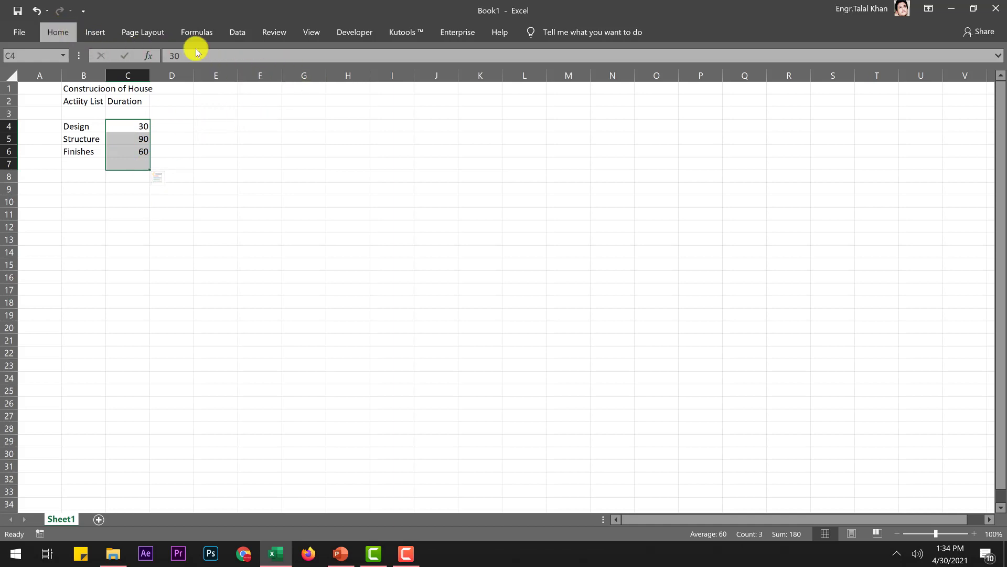
click(87, 36)
click(761, 50)
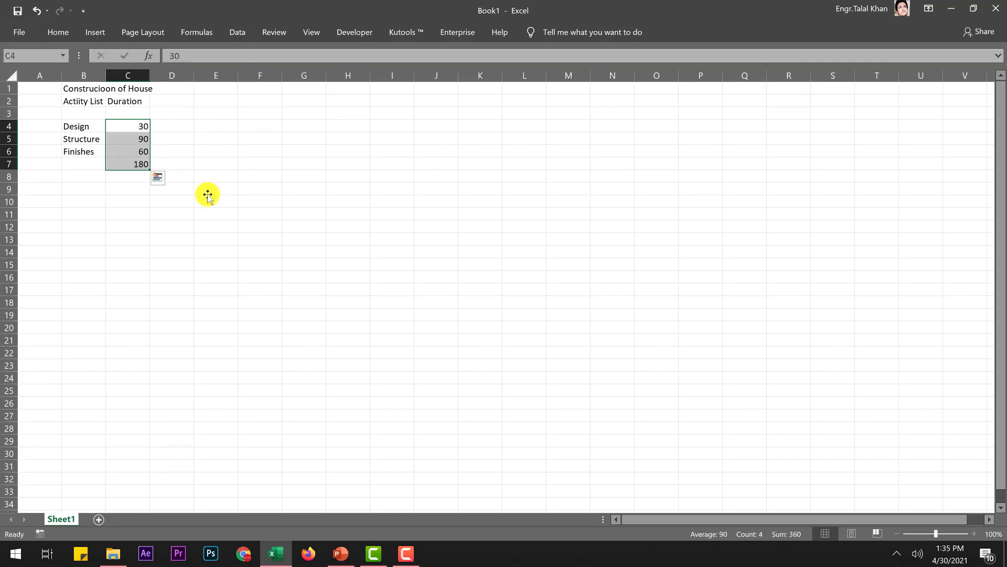
click(215, 193)
click(136, 166)
drag(136, 168, 135, 177)
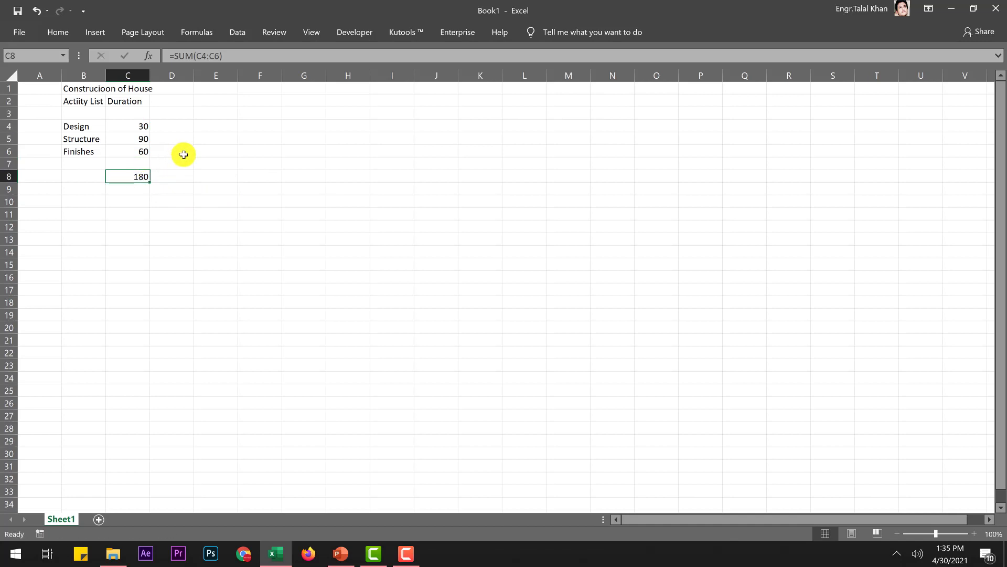
click(202, 152)
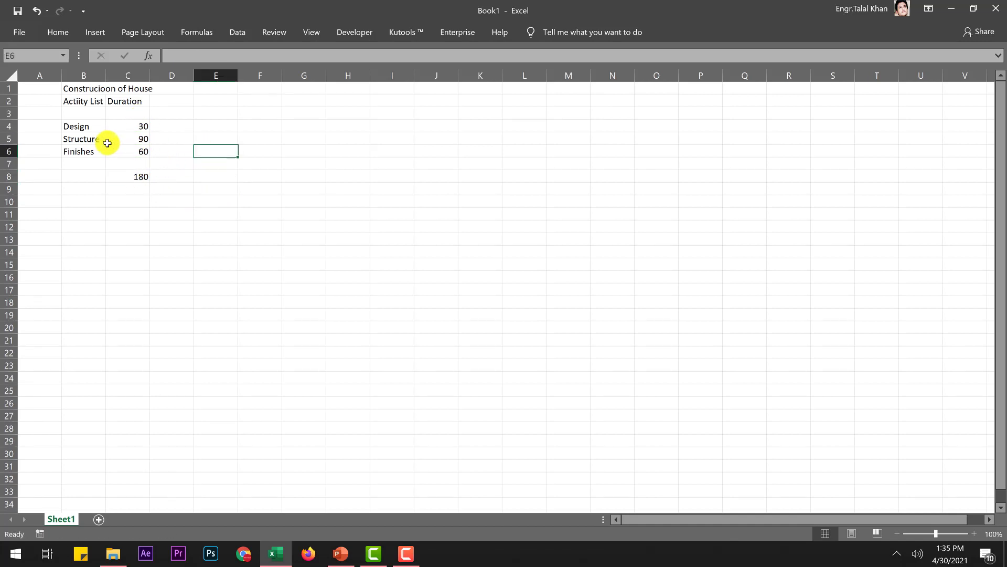
- Examine the sequence of the Design, Structure and Finishes activities and their durations
click(83, 126)
click(81, 139)
click(81, 162)
click(80, 136)
click(81, 127)
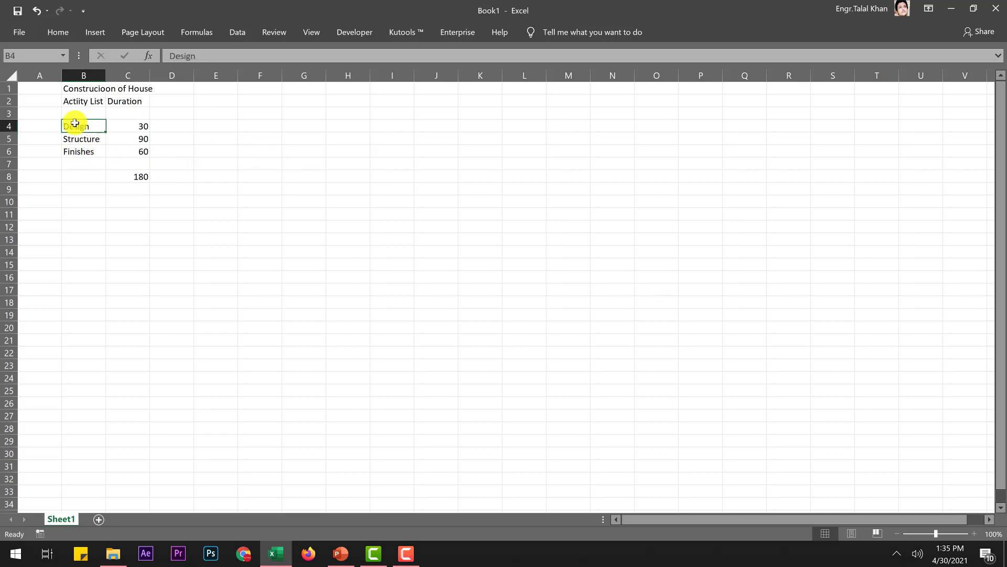
click(83, 139)
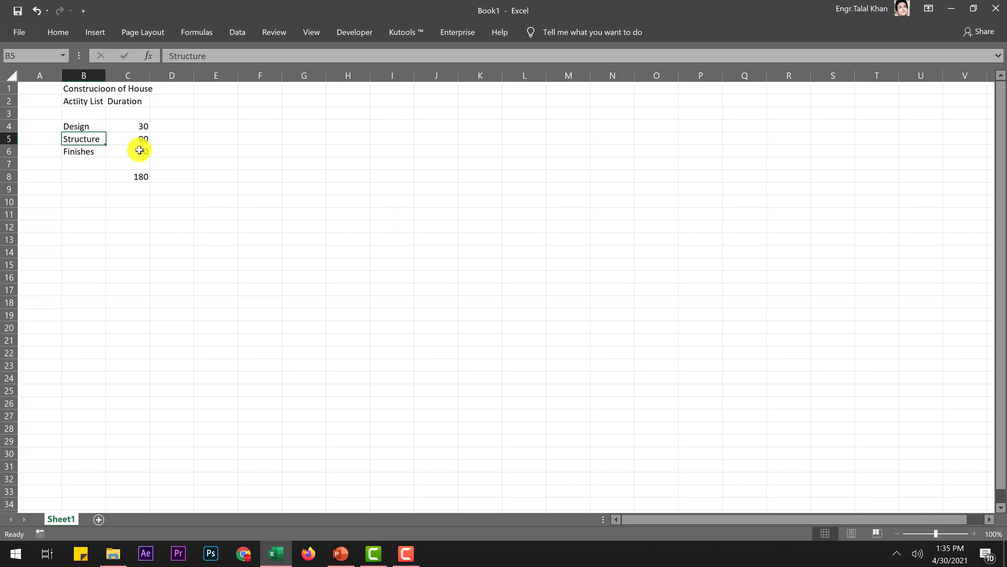
drag(79, 125, 86, 152)
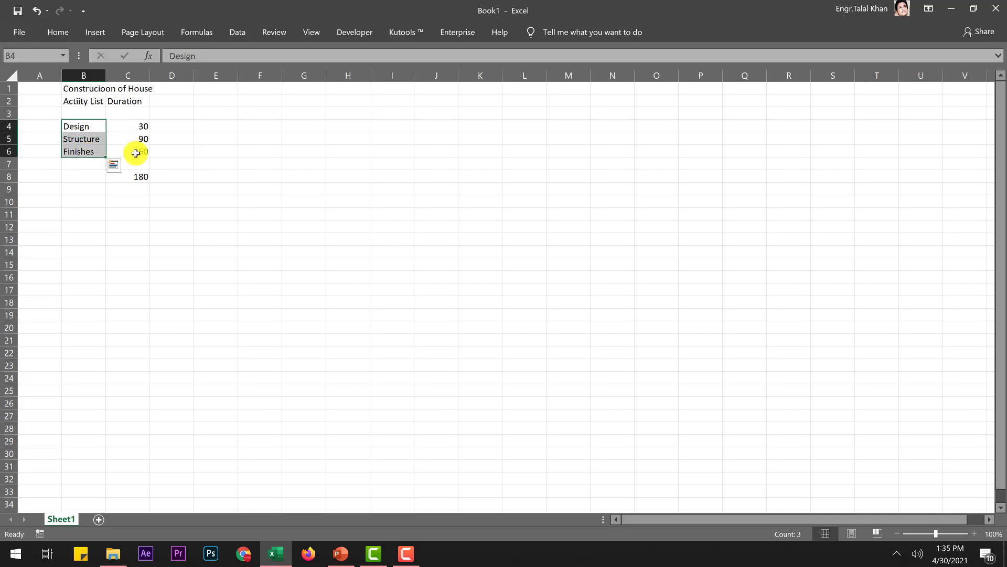
drag(134, 125, 135, 151)
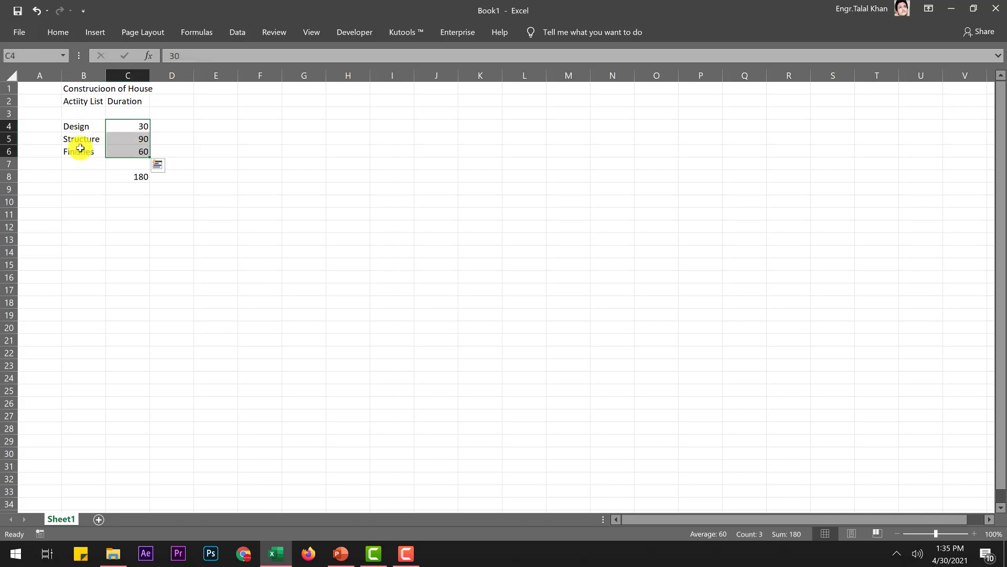
click(100, 186)
- Swap the two activities below Design so Finishes is in cell B5 and Structure in cell B6
click(81, 153)
drag(63, 157, 81, 134)
click(81, 142)
click(44, 141)
click(99, 128)
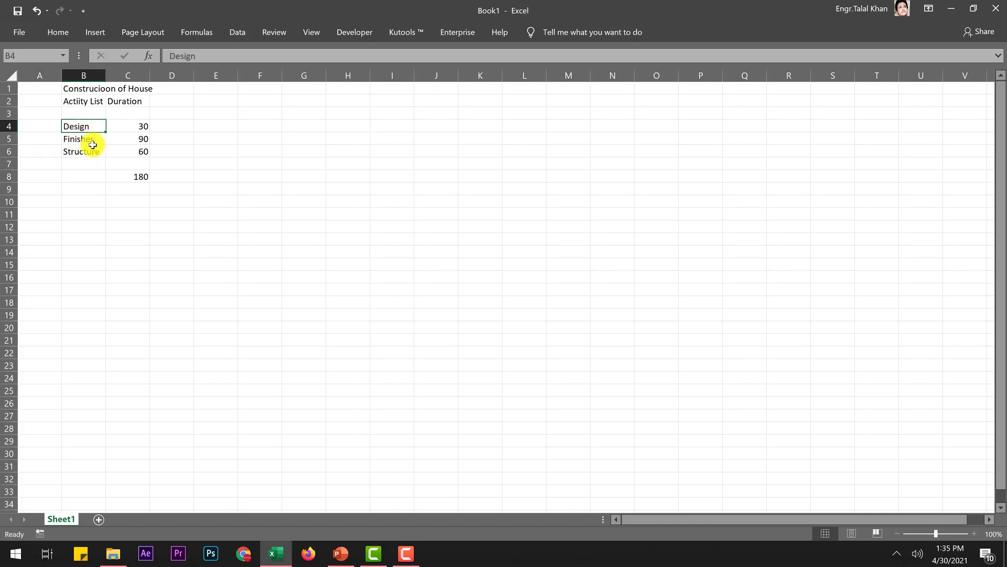
- Restore the activity order below Design, with Structure in cell B5 and Finishes in cell B6
click(91, 140)
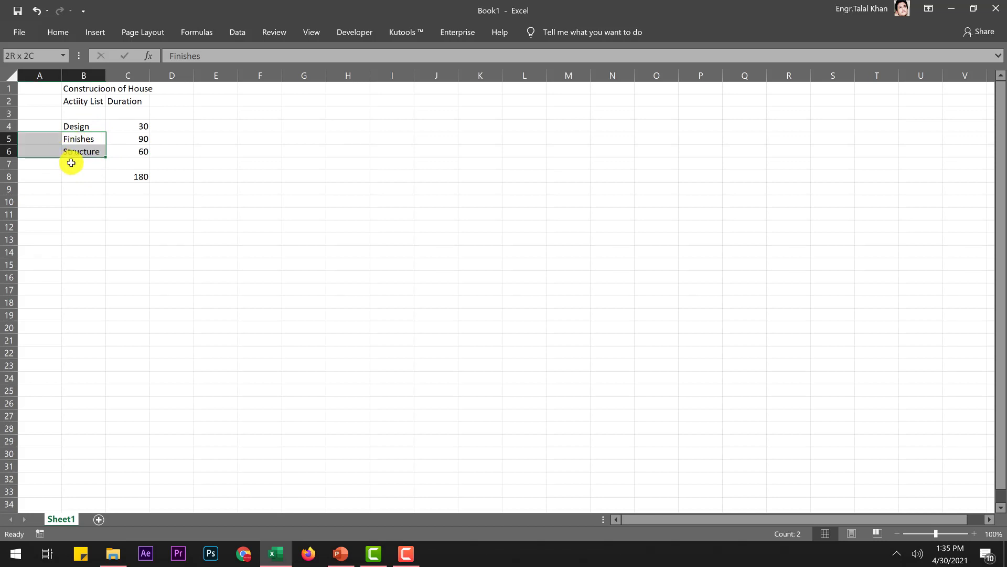
click(84, 177)
click(78, 141)
click(81, 152)
drag(81, 158, 79, 304)
click(79, 139)
click(45, 141)
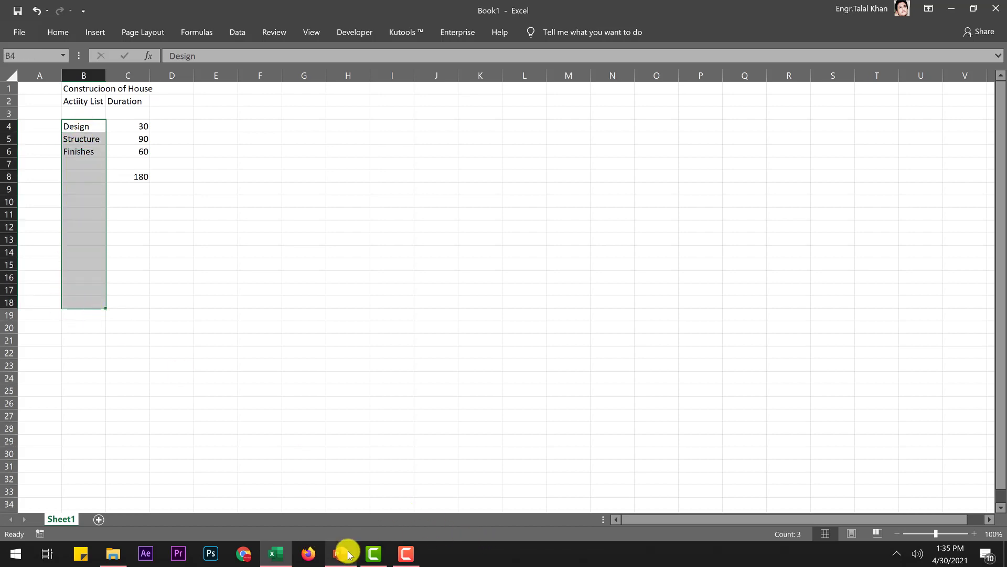
- Compare the How to Prepare a Simple Schedule slide in PowerPoint with the Design, Structure and Finishes sequence in Excel
click(342, 551)
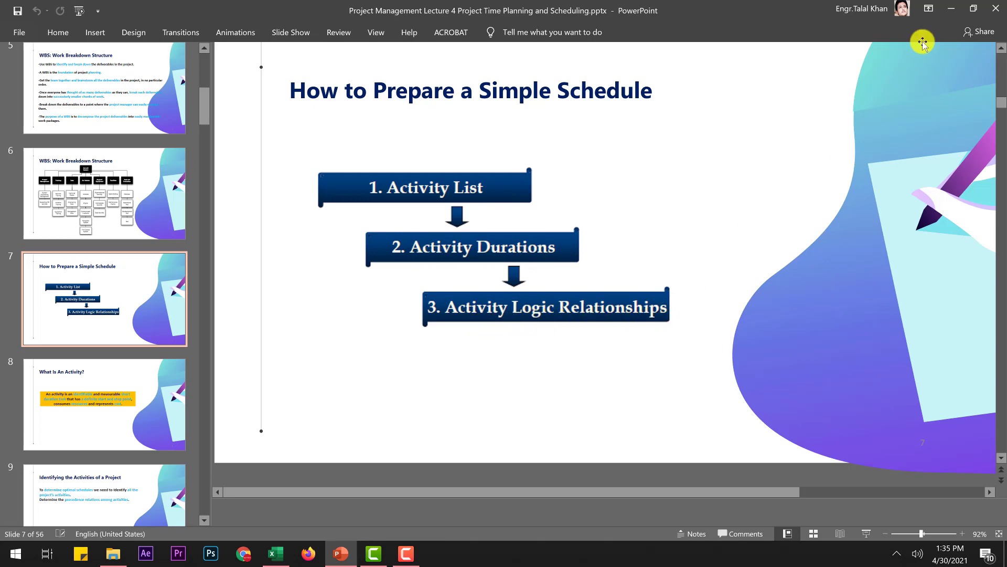
click(949, 10)
click(130, 162)
click(93, 129)
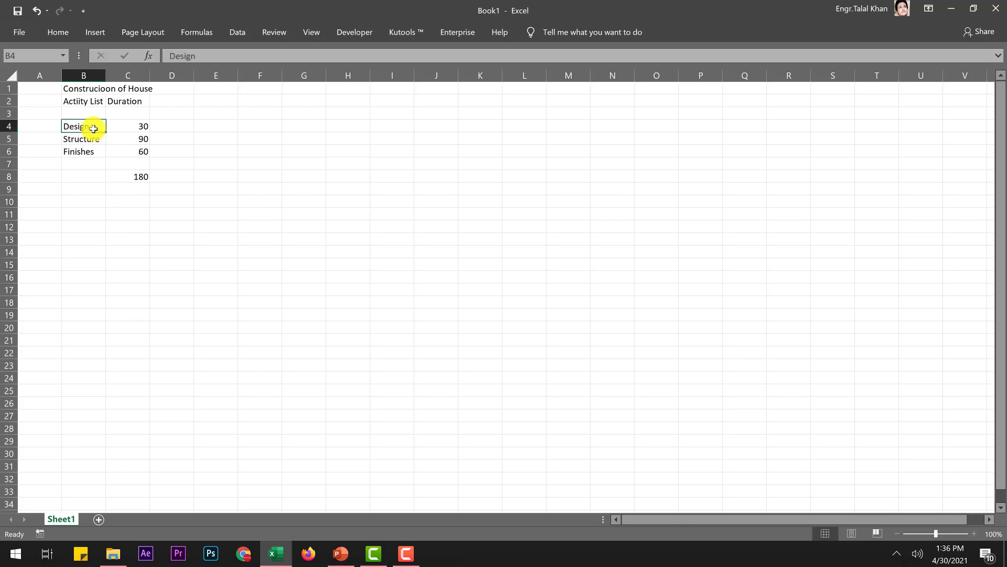
click(77, 137)
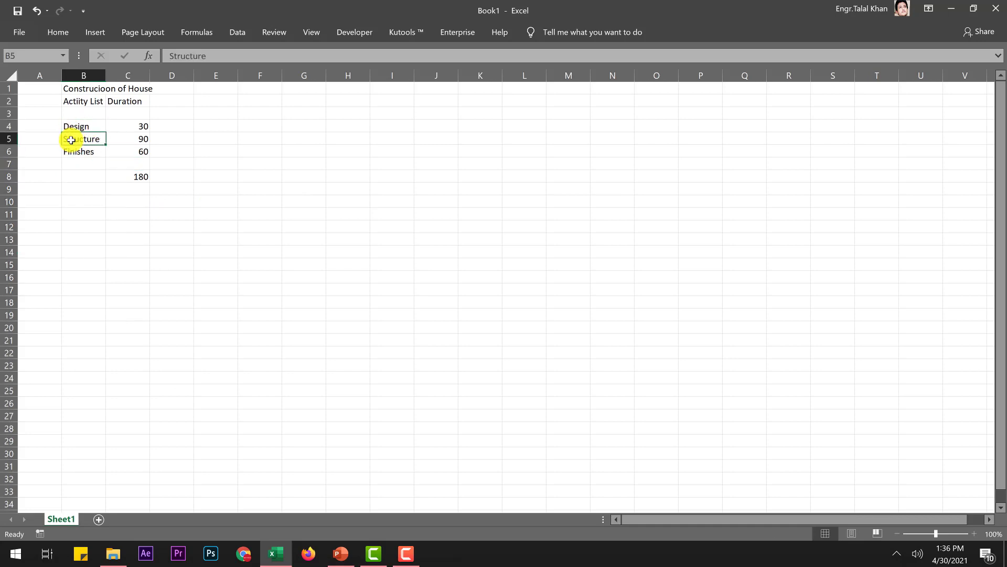
click(73, 152)
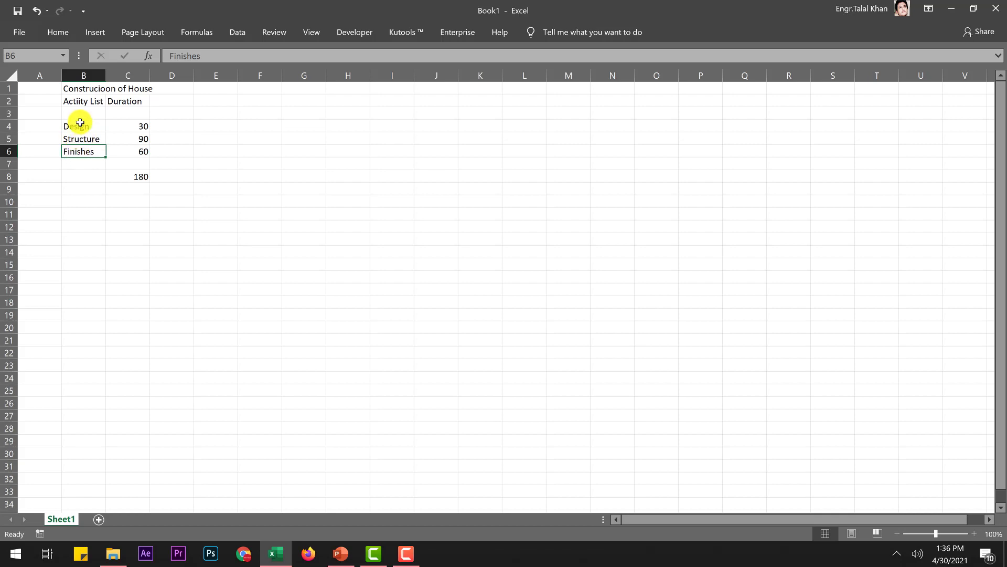
click(342, 554)
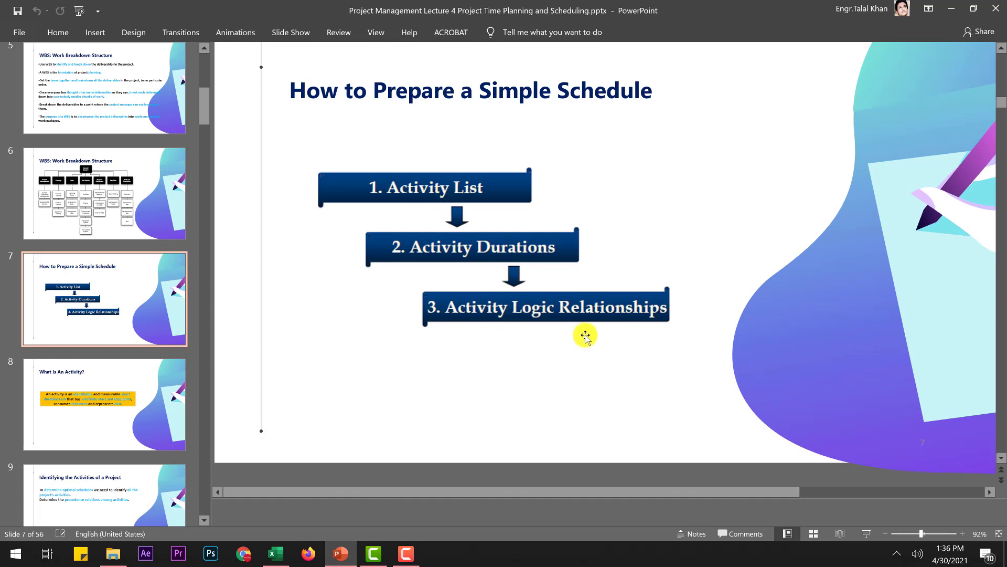
key(alt+Tab)
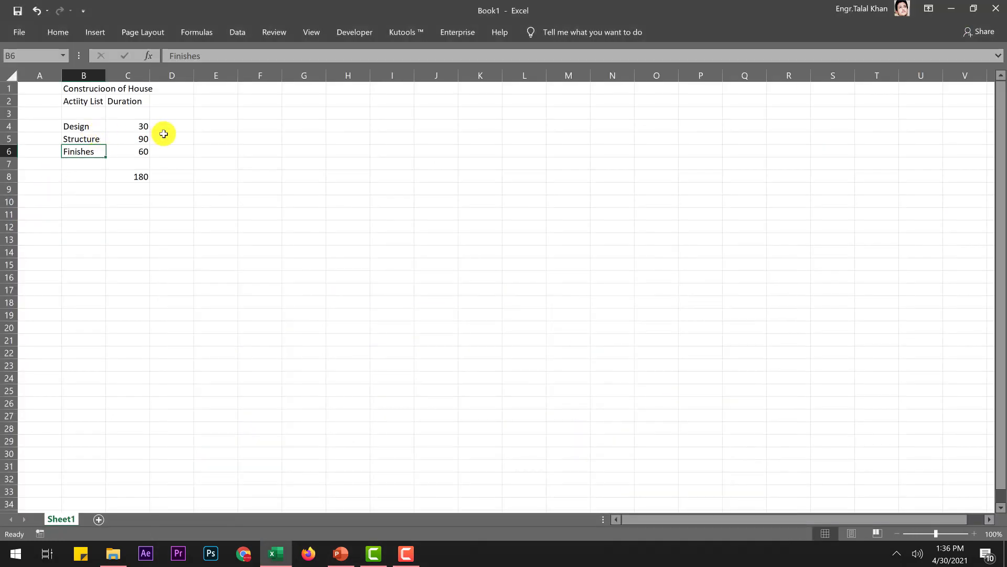
- Add the column headings Start in cell D3 and Fisnish in cell E3
click(184, 125)
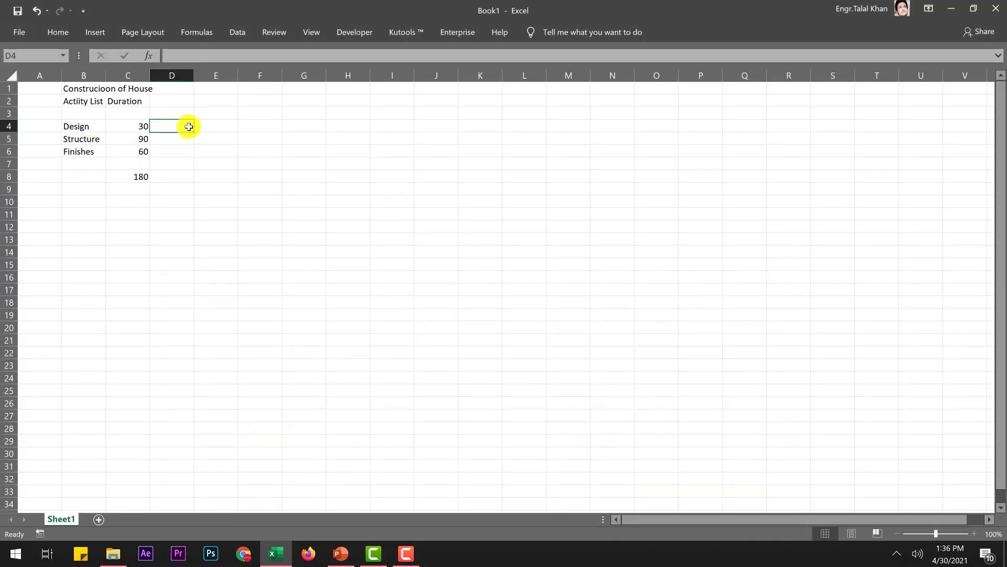
click(179, 112)
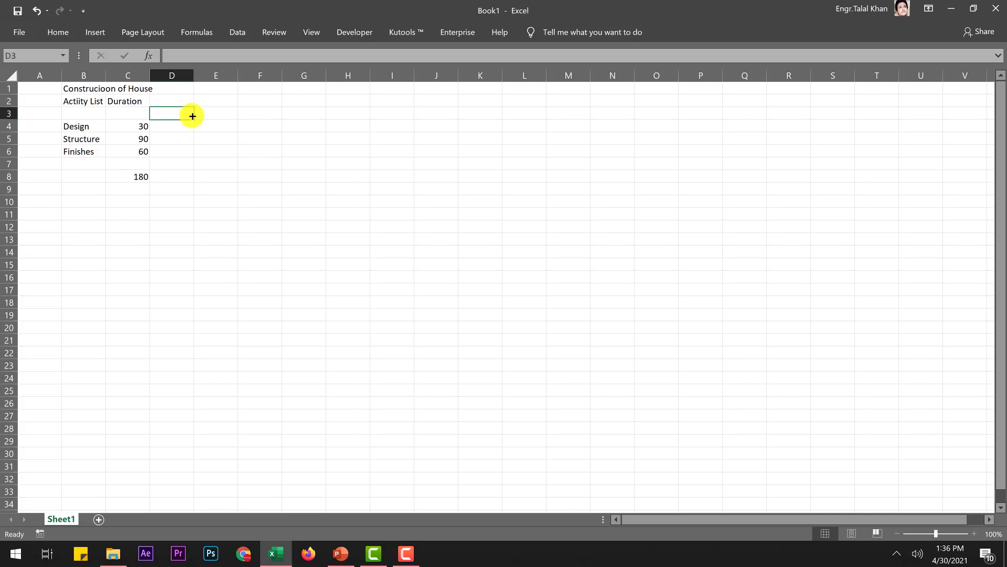
text(Start)
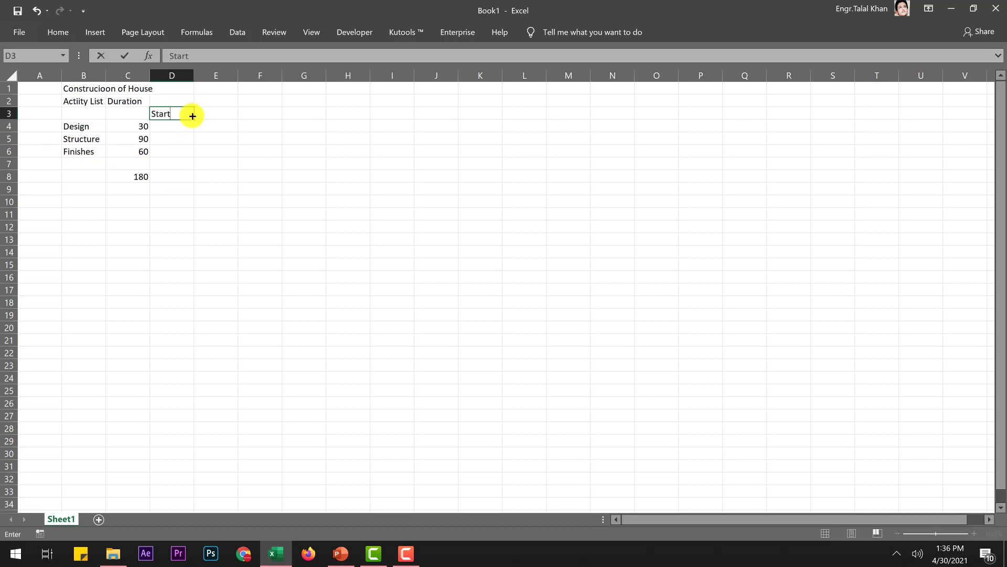
click(223, 115)
text(Fisnish)
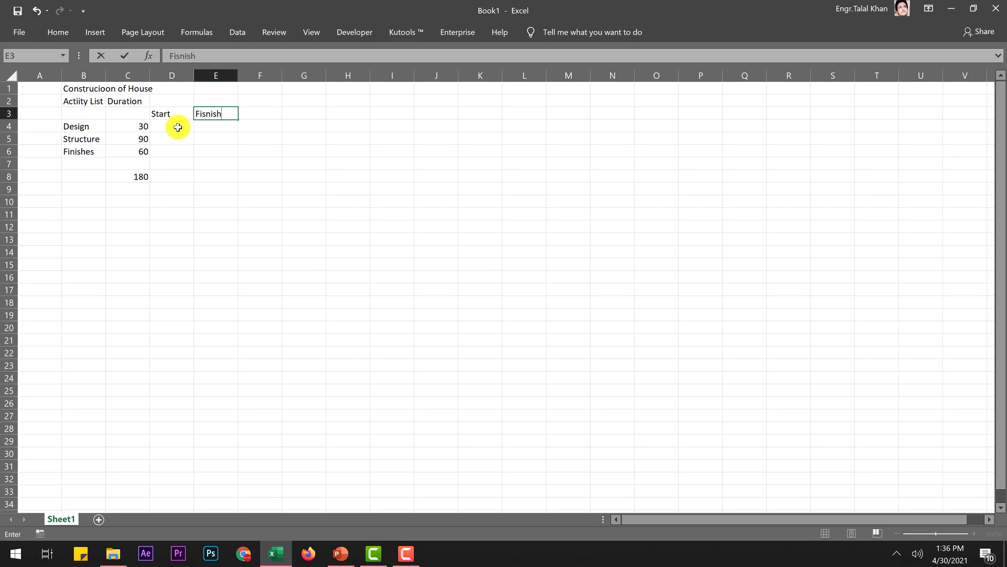
- Enter 1 May 21 as Design's start date in D4 and calculate its finish date in E4 with =D4+C4
click(178, 127)
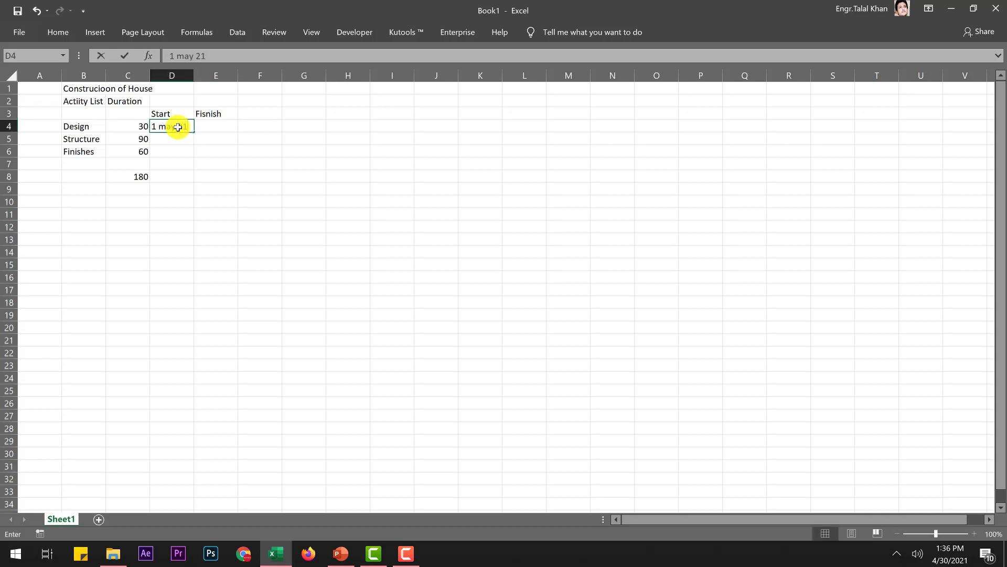
text(1 may 21)
click(198, 131)
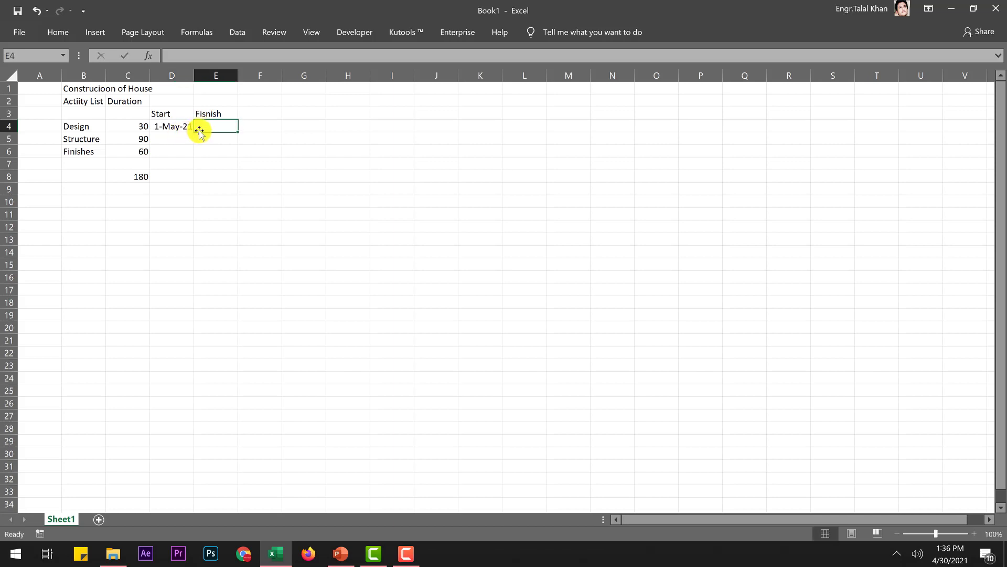
text(=)
click(185, 131)
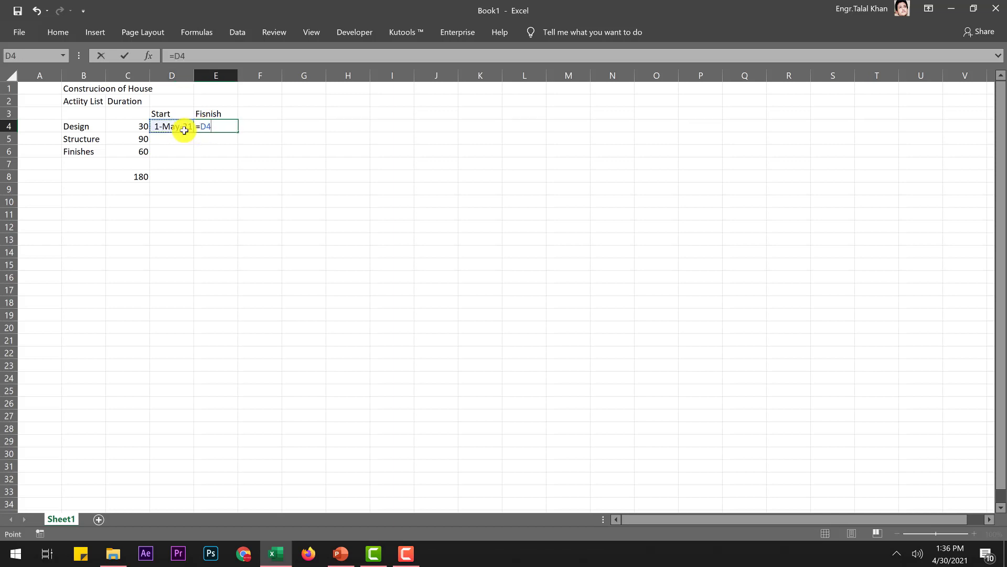
click(133, 122)
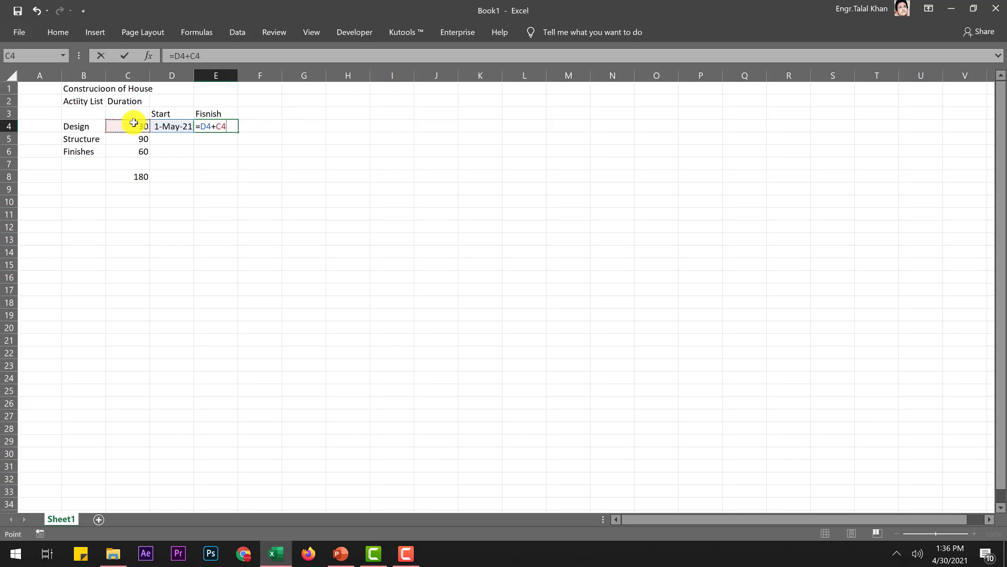
key(Return)
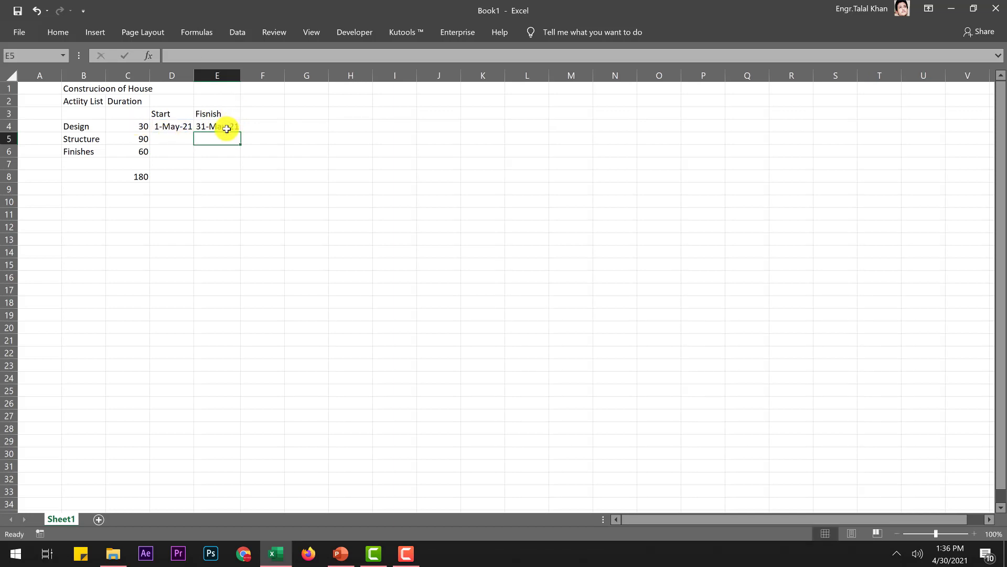
- Enter 1 June 21 as Structure's start date in cell D5
click(181, 140)
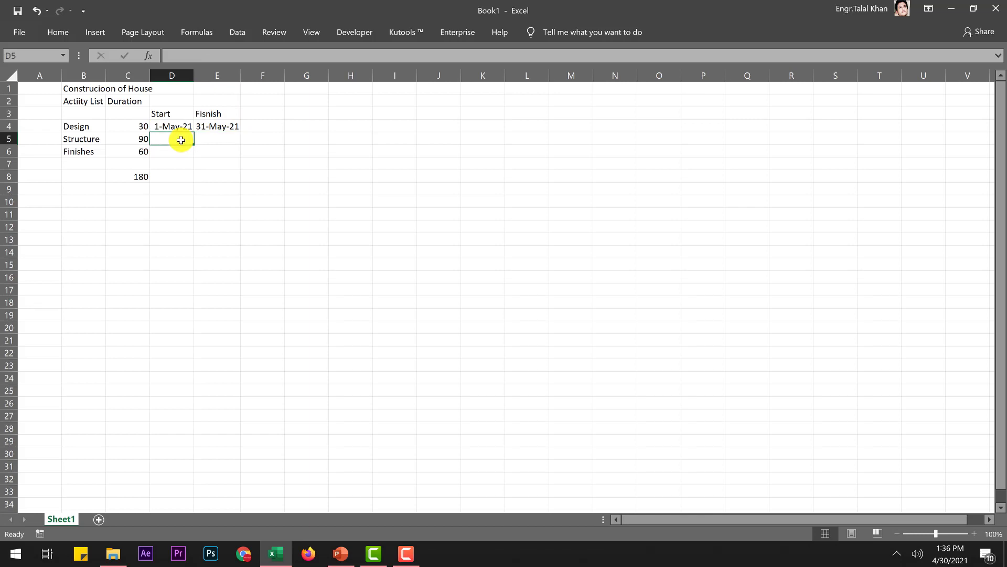
text(1-Jun-21)
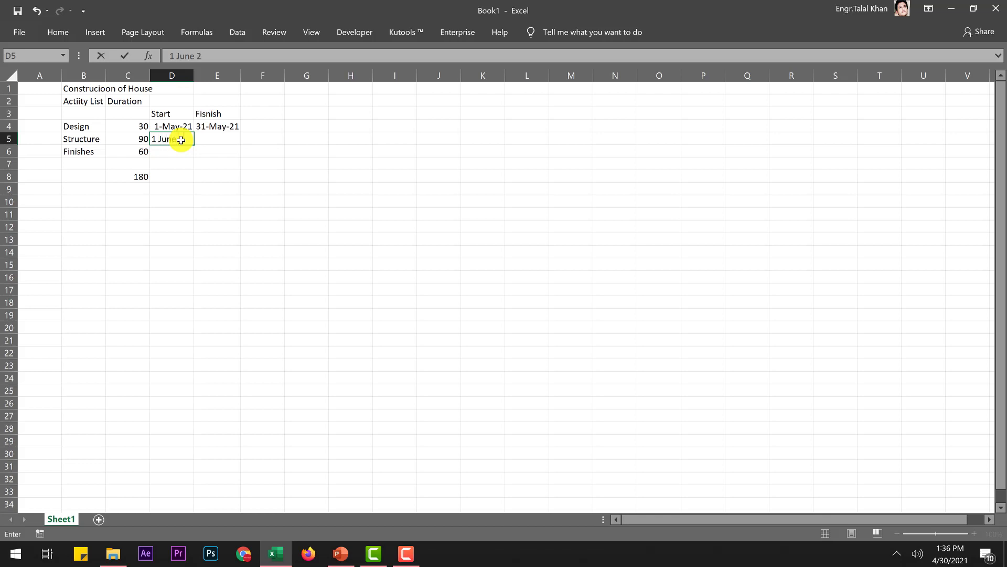
click(209, 137)
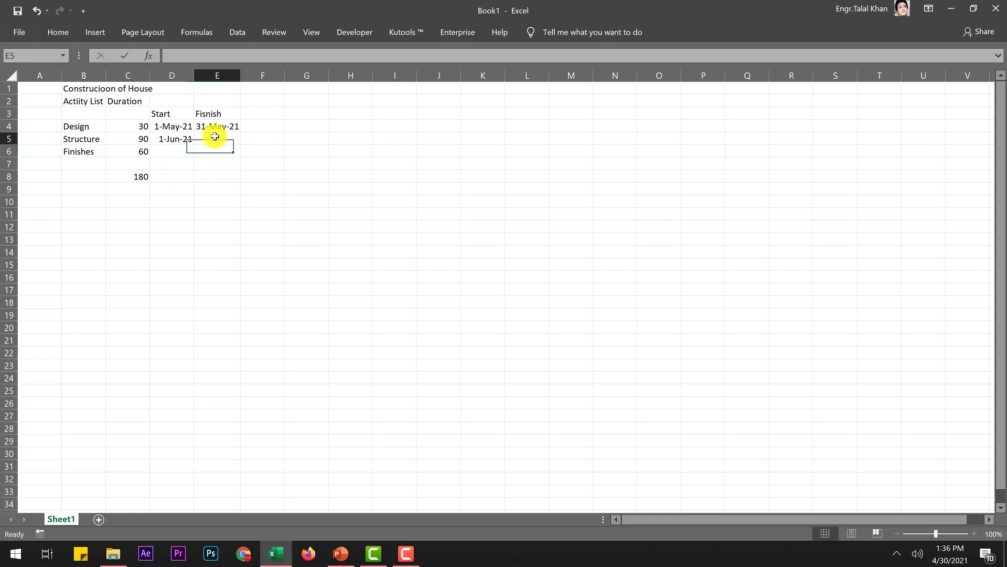
click(204, 126)
click(168, 140)
- Calculate Structure's finish date in cell E5 with the formula =D5+C5
click(218, 138)
text(=)
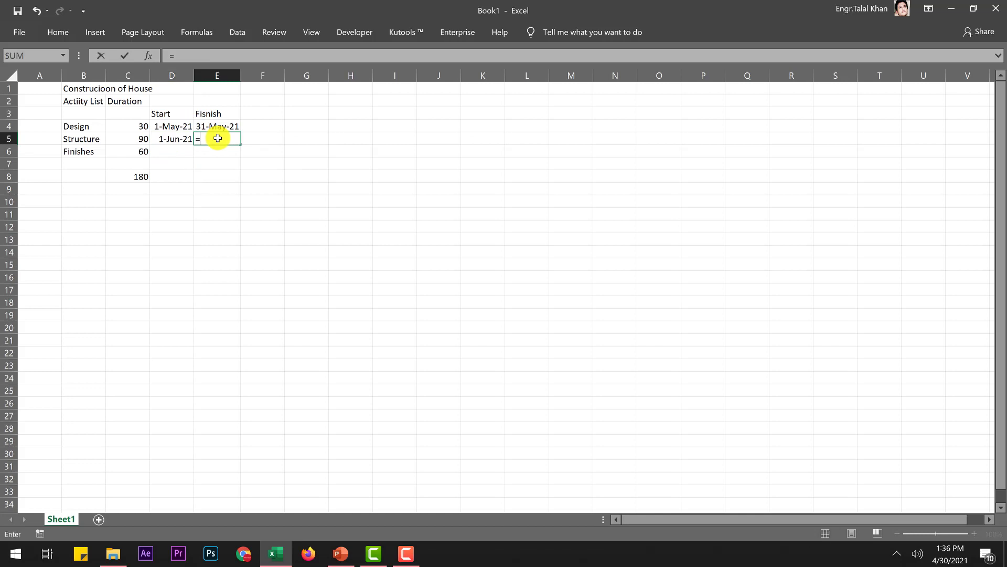
click(171, 141)
text(+)
click(130, 140)
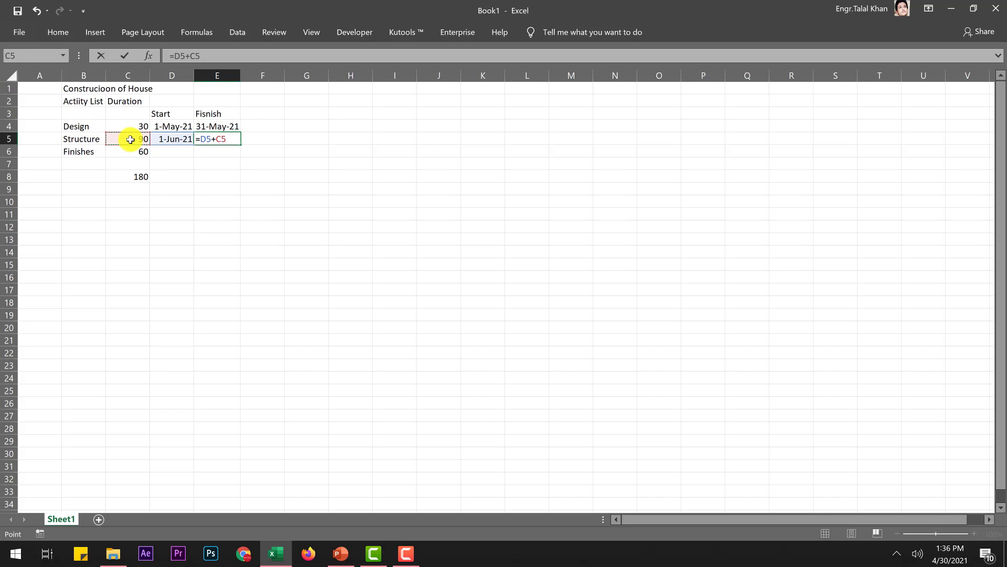
key(Return)
click(231, 140)
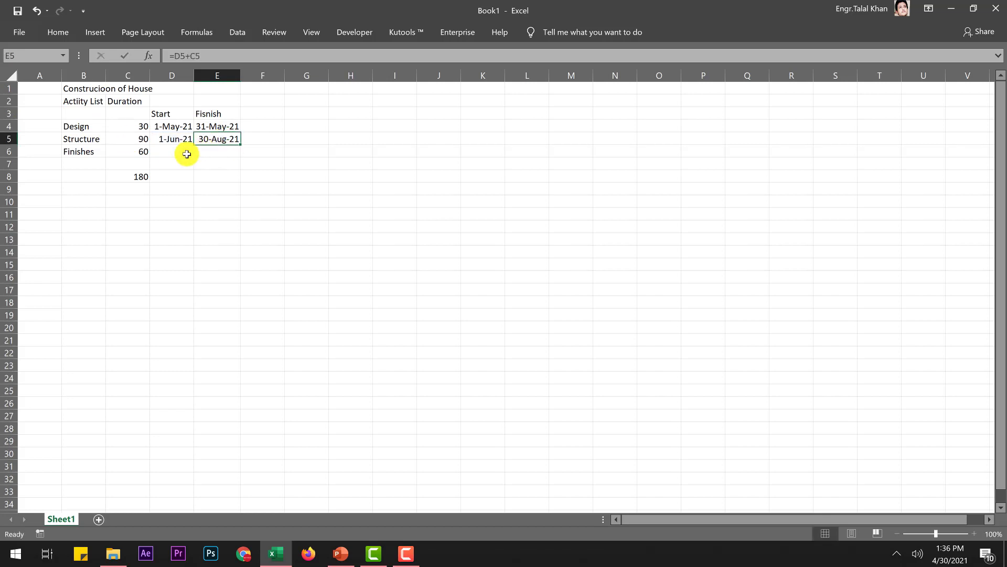
- Enter 31 Aug 21 as Finishes' start date in D6 and calculate its finish date in E6 with =D6+C6
click(182, 153)
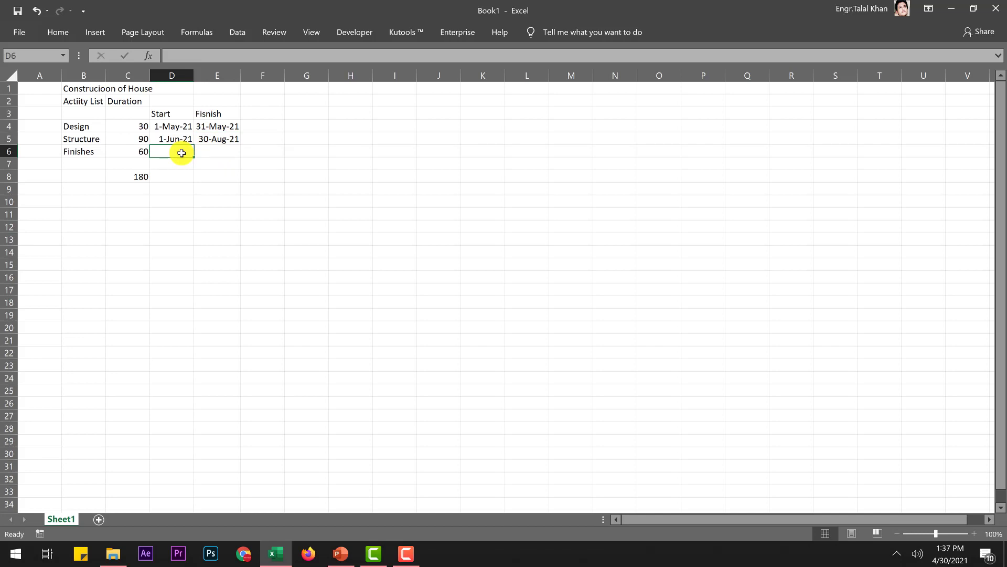
text(31 Aug 21)
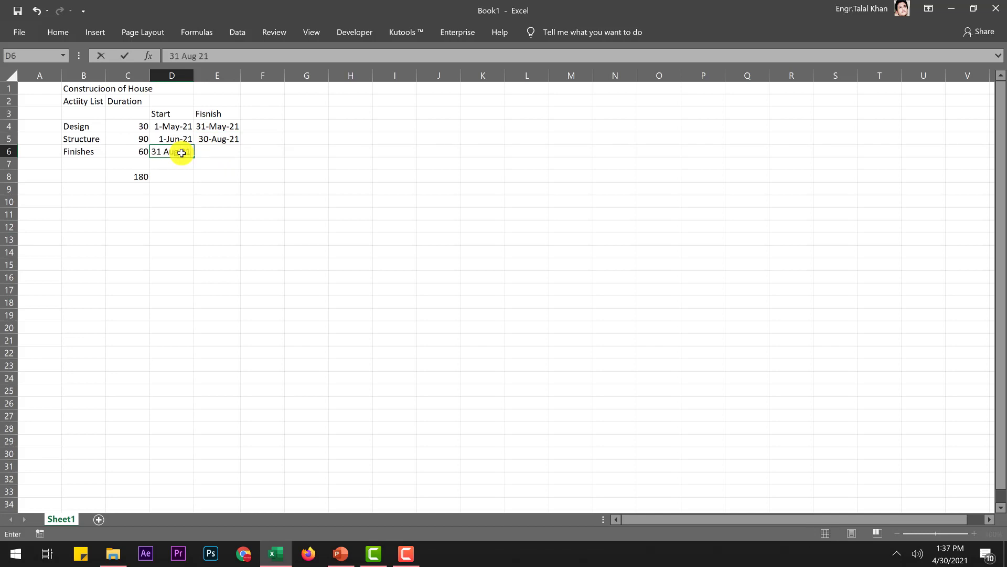
click(212, 155)
text(=)
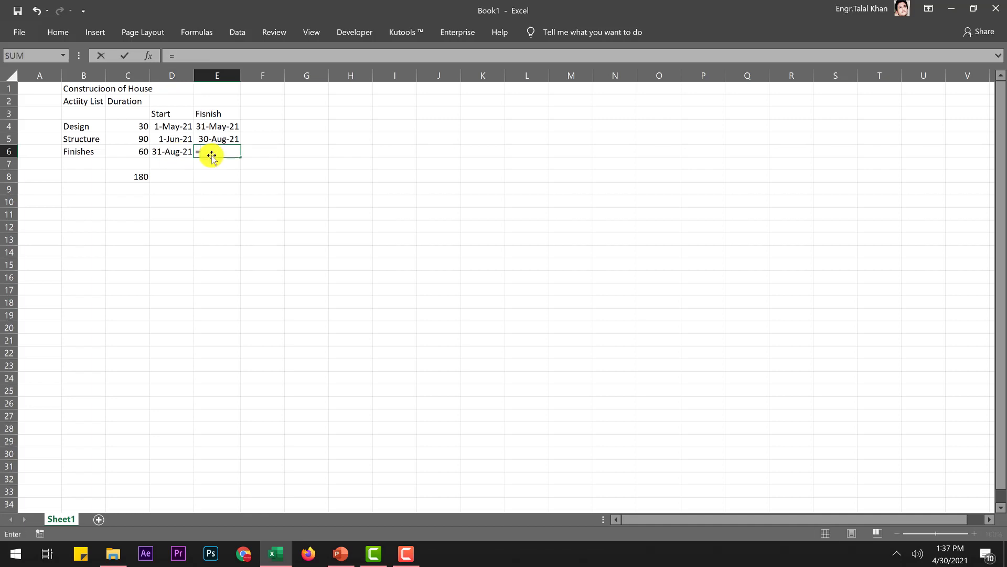
click(163, 153)
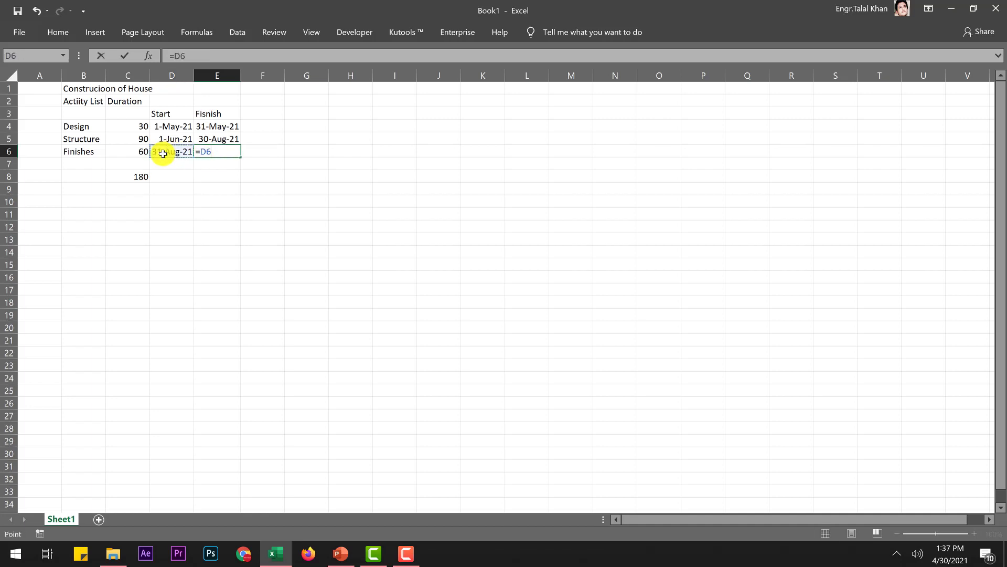
text(+)
click(134, 152)
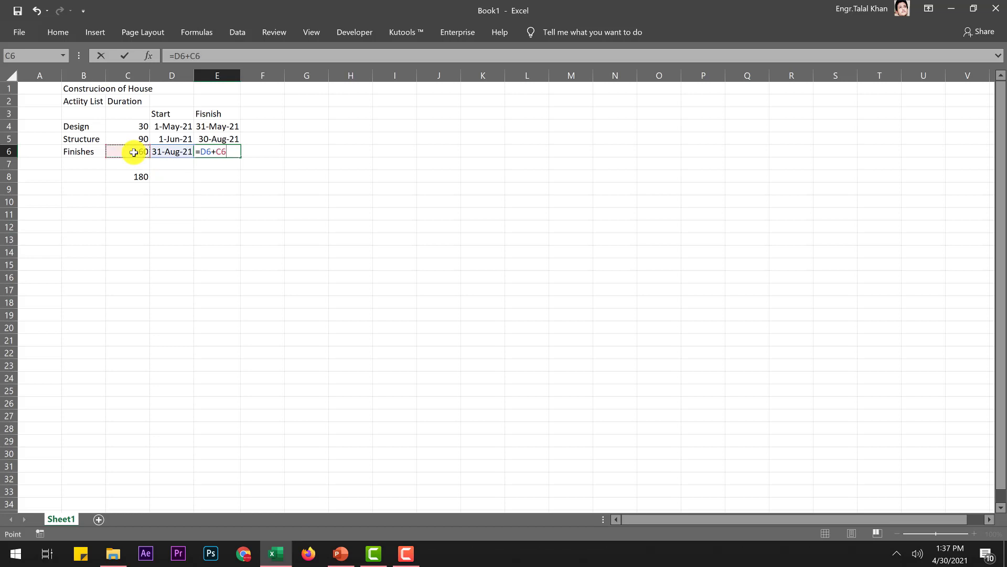
key(Return)
click(236, 203)
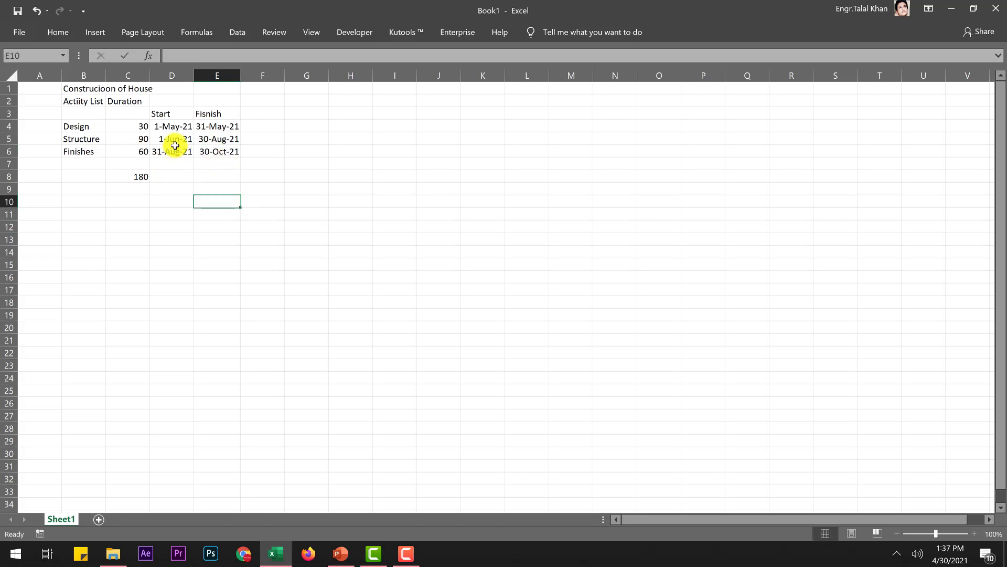
- Add the heading P.S in cell H3 and link H4 to Design's start date with =D4
click(171, 123)
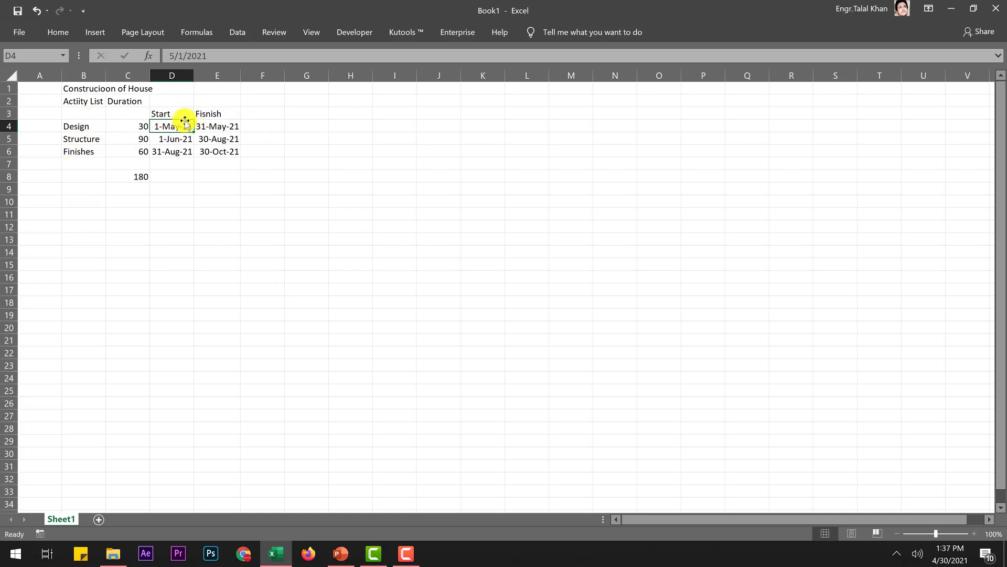
click(354, 116)
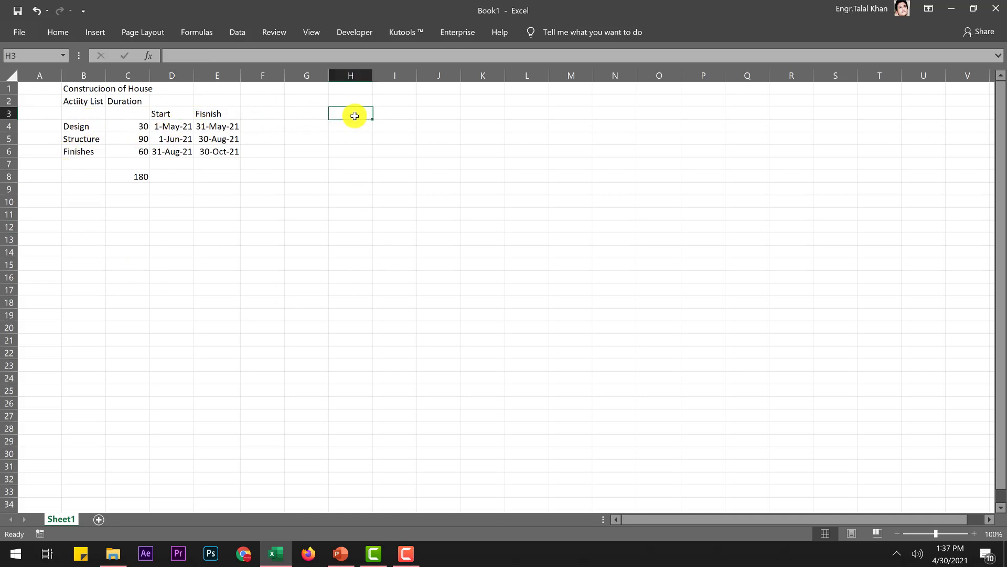
text(P.S)
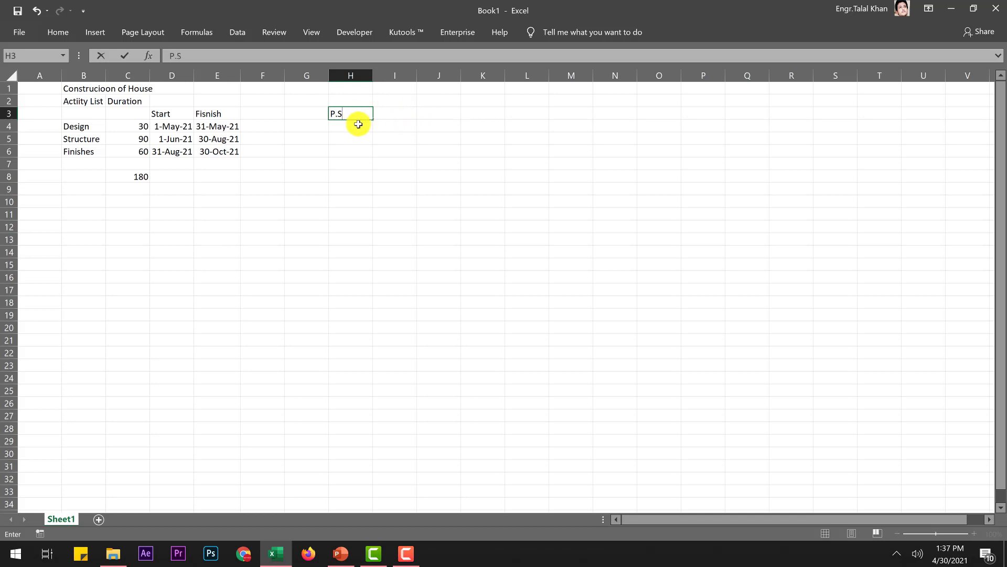
key(Return)
click(178, 122)
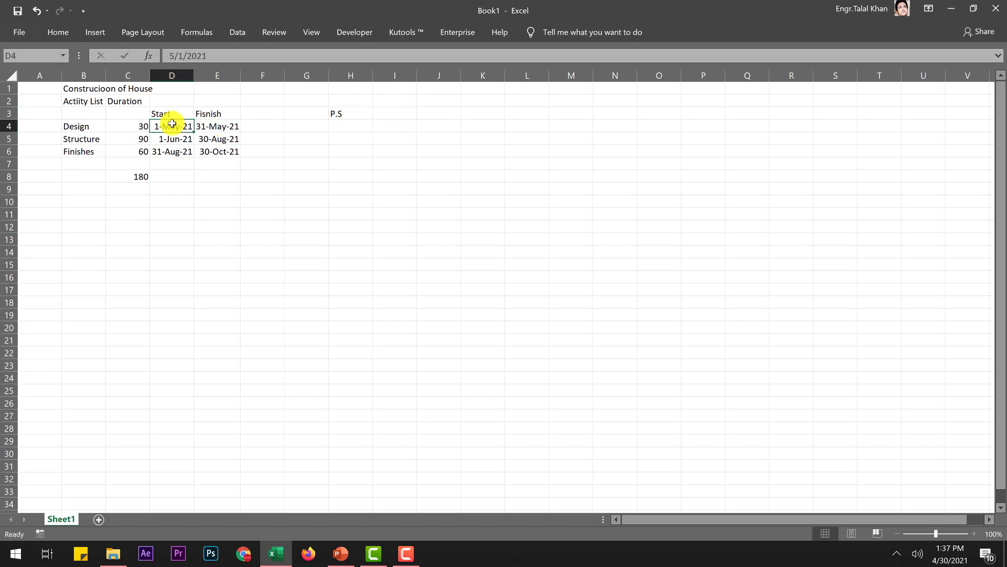
click(356, 127)
text(=)
click(173, 124)
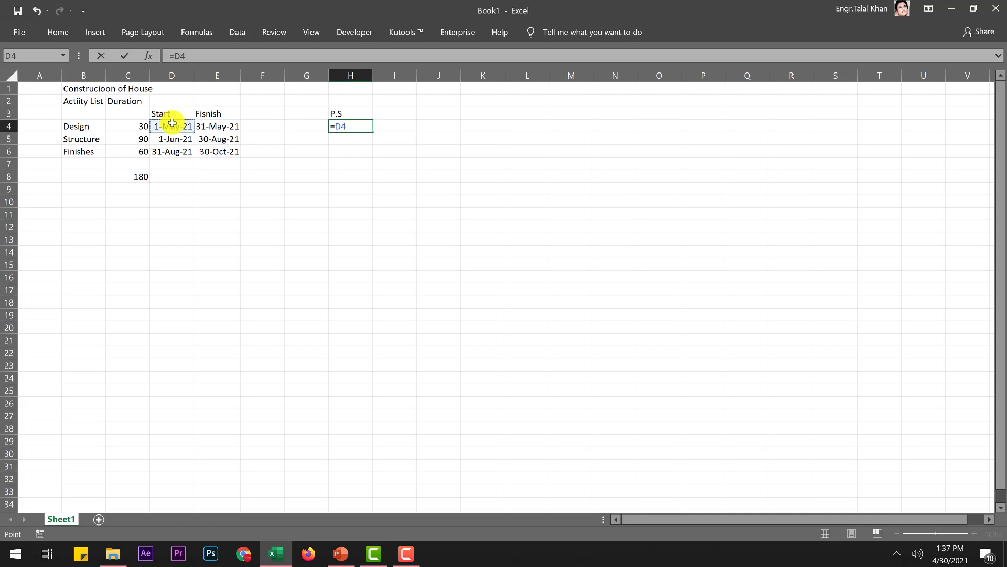
key(Return)
click(400, 112)
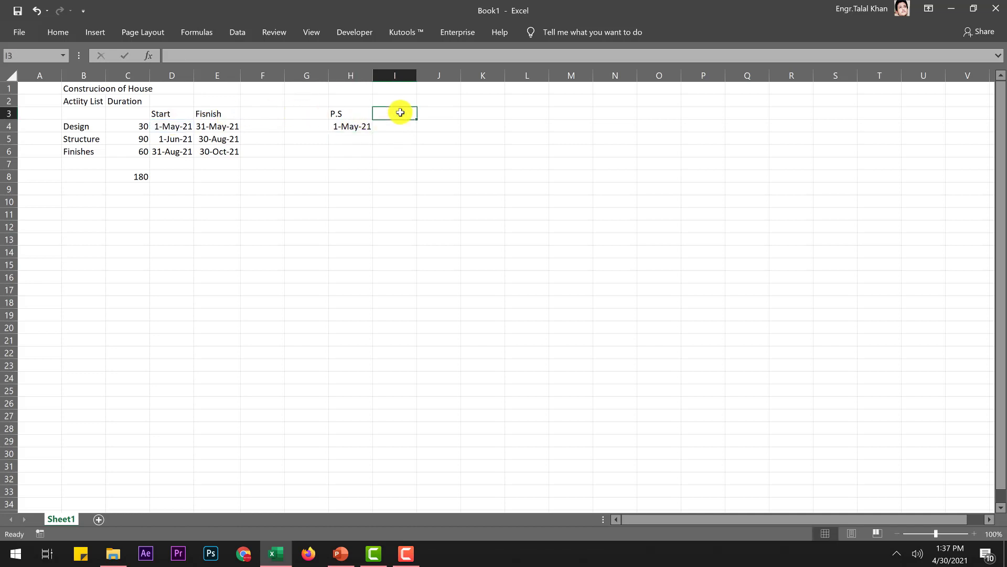
- Add the heading P.F in cell I3 and link I4 to Finishes' finish date with =E6
text(P.F)
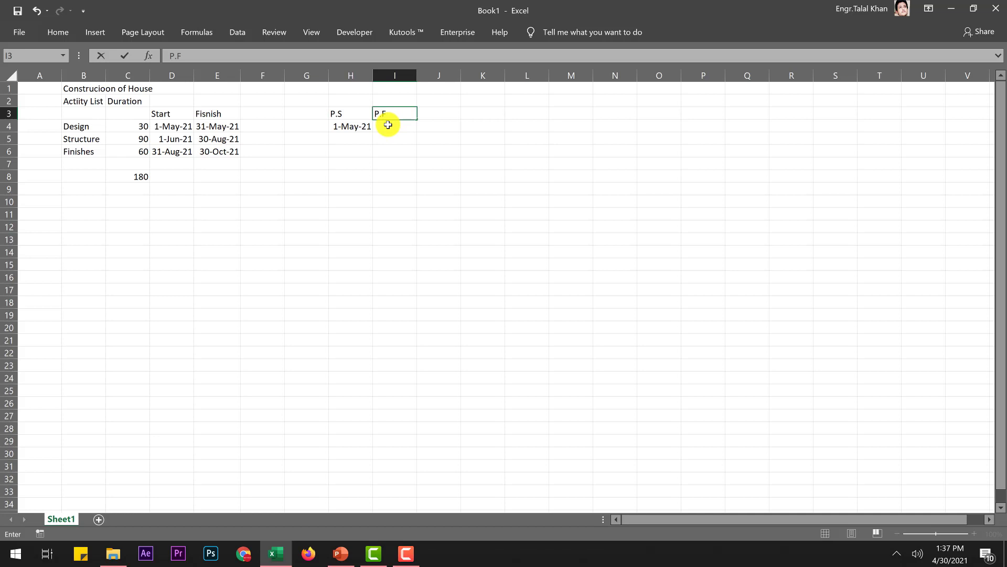
click(388, 125)
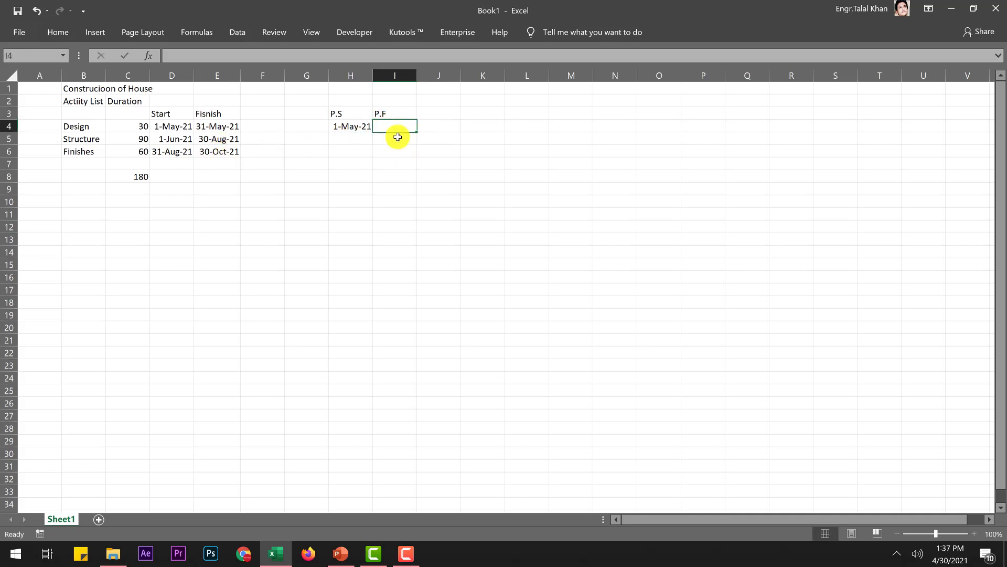
text(=)
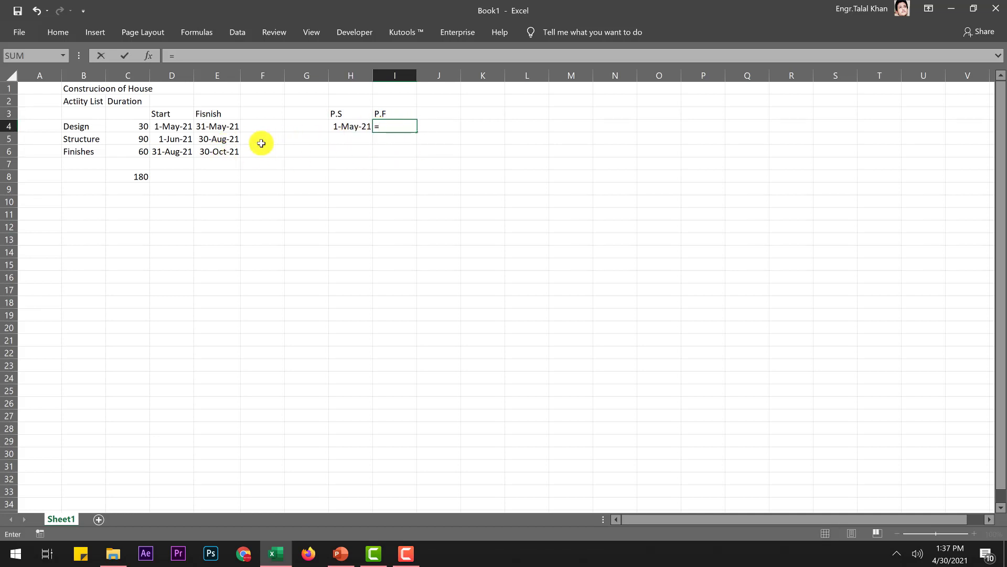
click(237, 151)
key(Return)
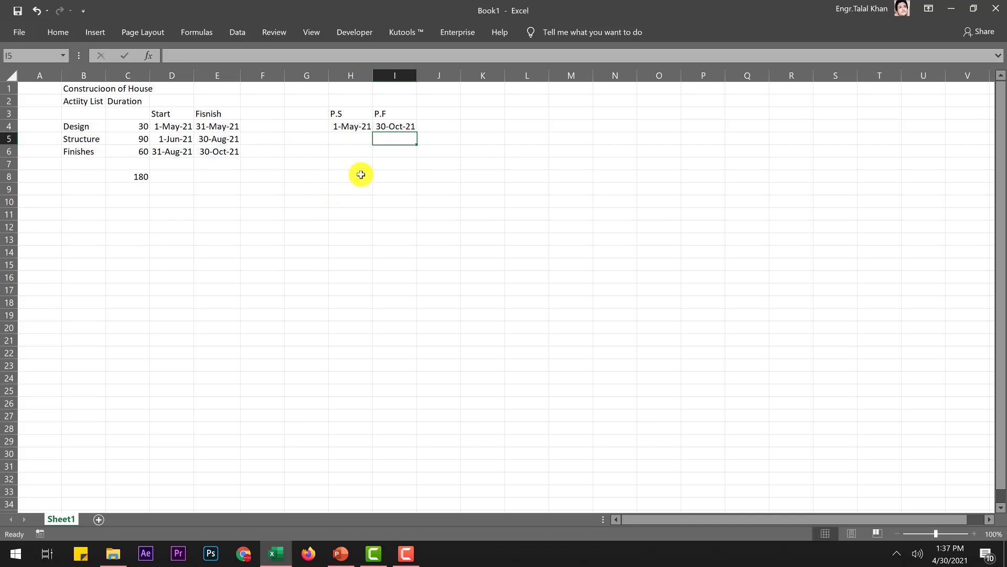
click(351, 187)
drag(352, 127, 393, 126)
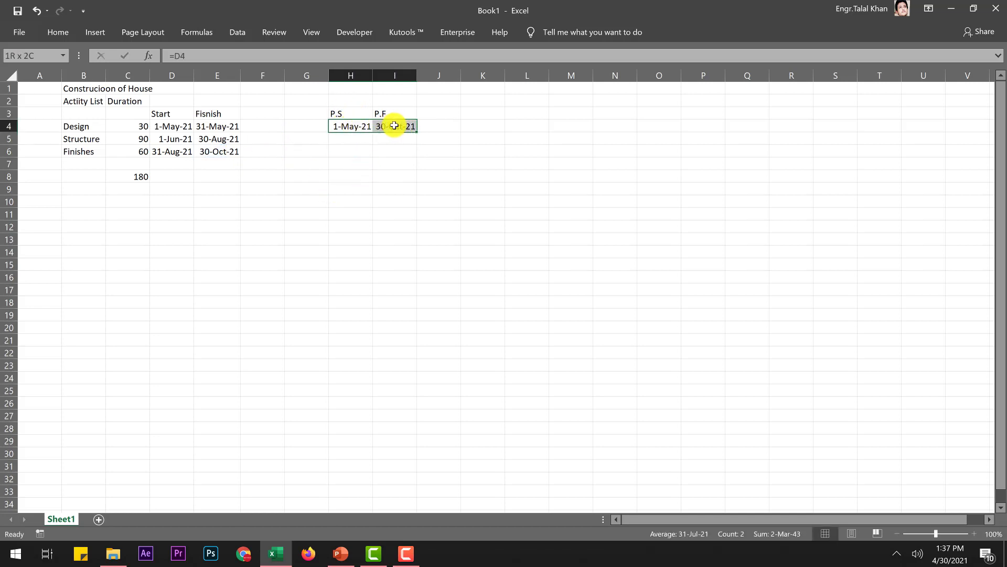
click(388, 151)
- Enter 180 in cell J4 and add the heading Total Duration above it in J3
click(453, 126)
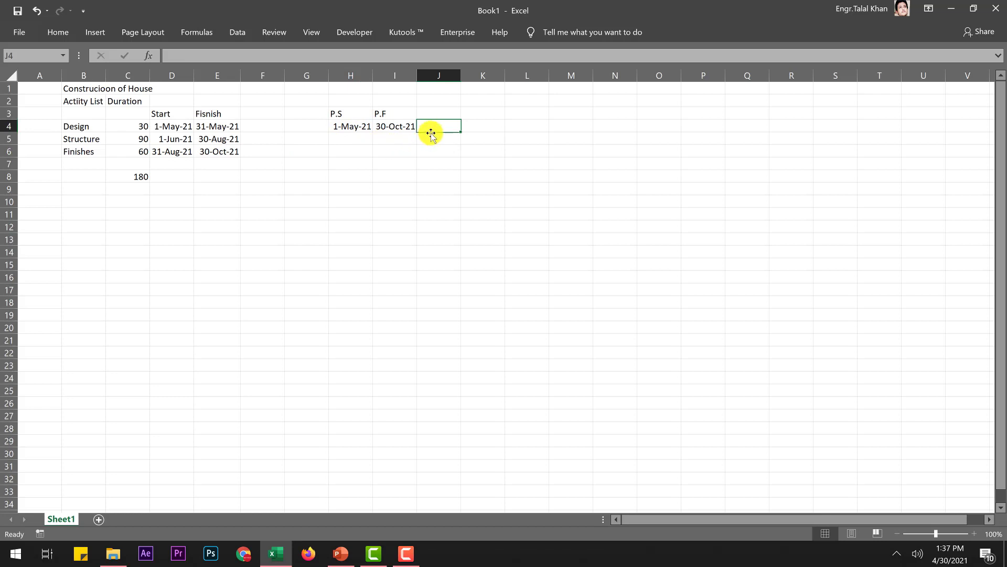
text(180)
key(Return)
click(442, 112)
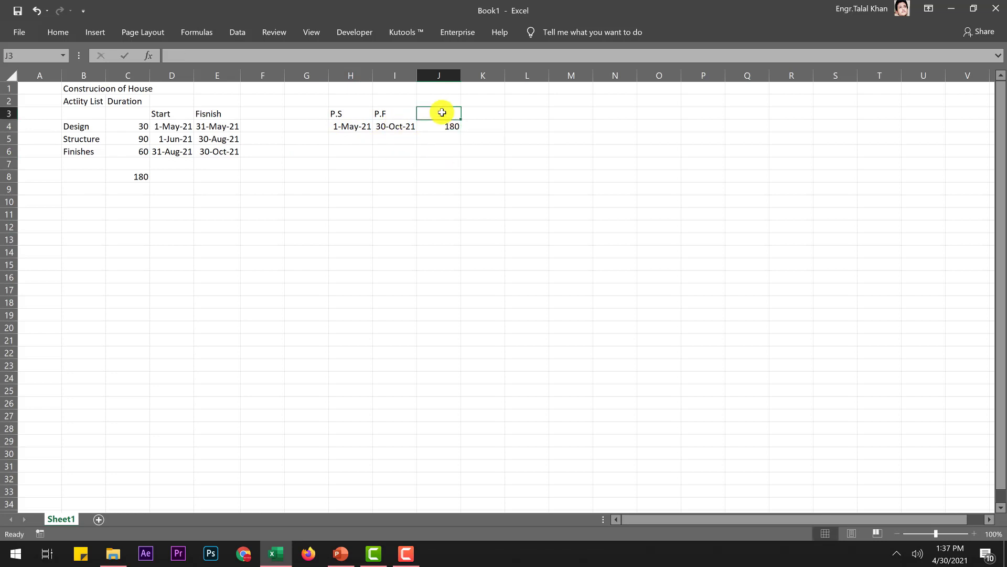
text(Total Duration)
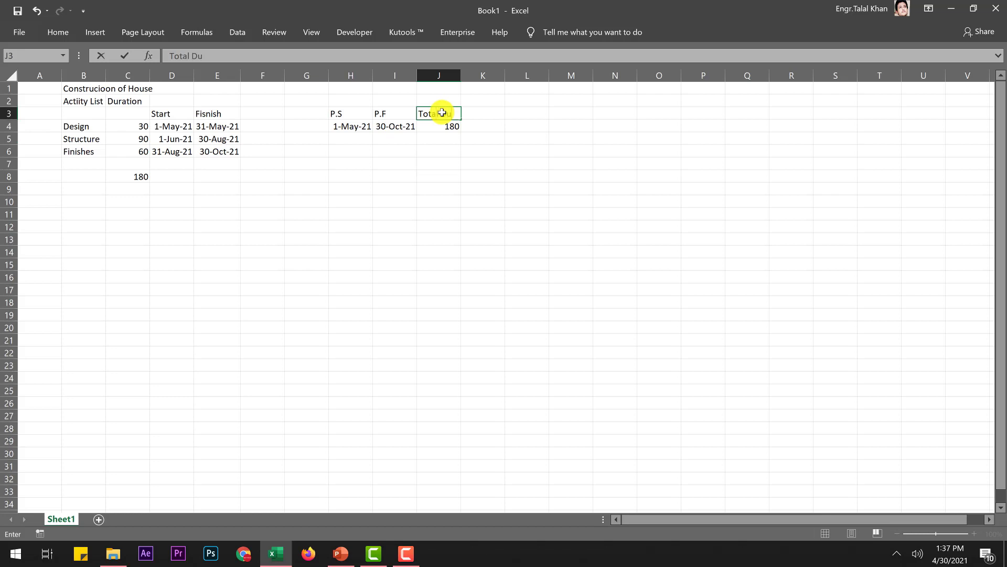
click(488, 188)
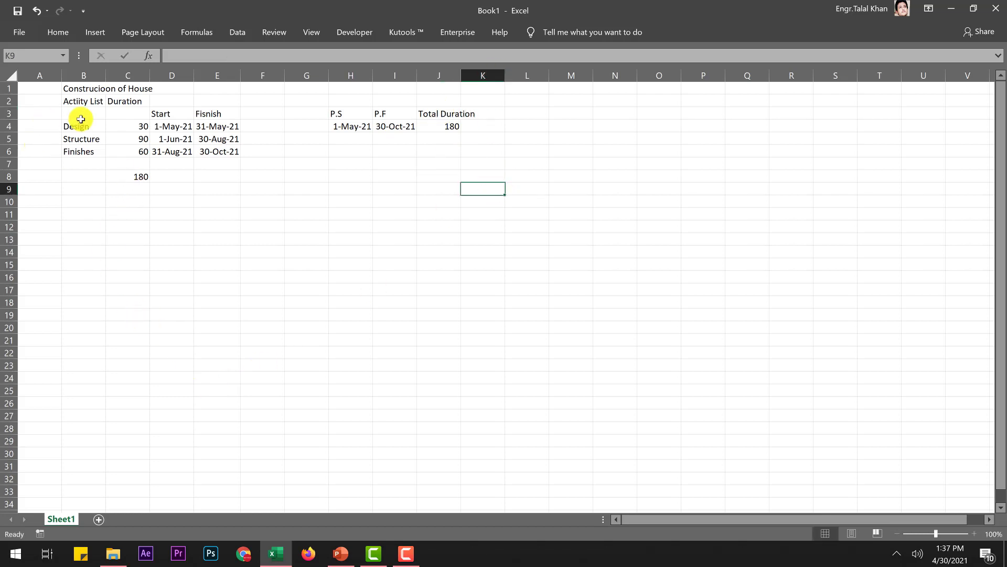
- Review the project start, the activity list, the project finish and the total duration in the schedule
click(355, 129)
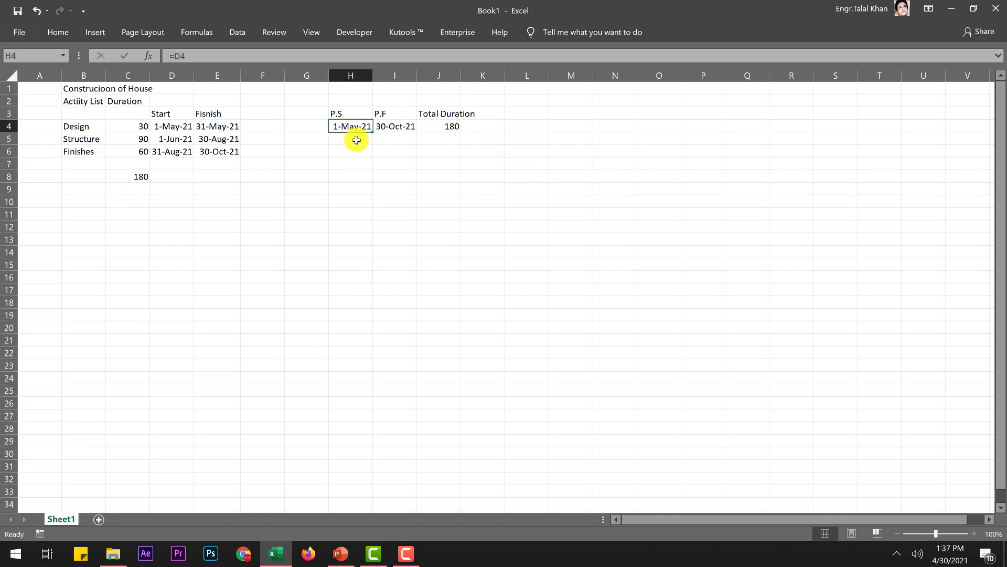
drag(74, 125, 79, 151)
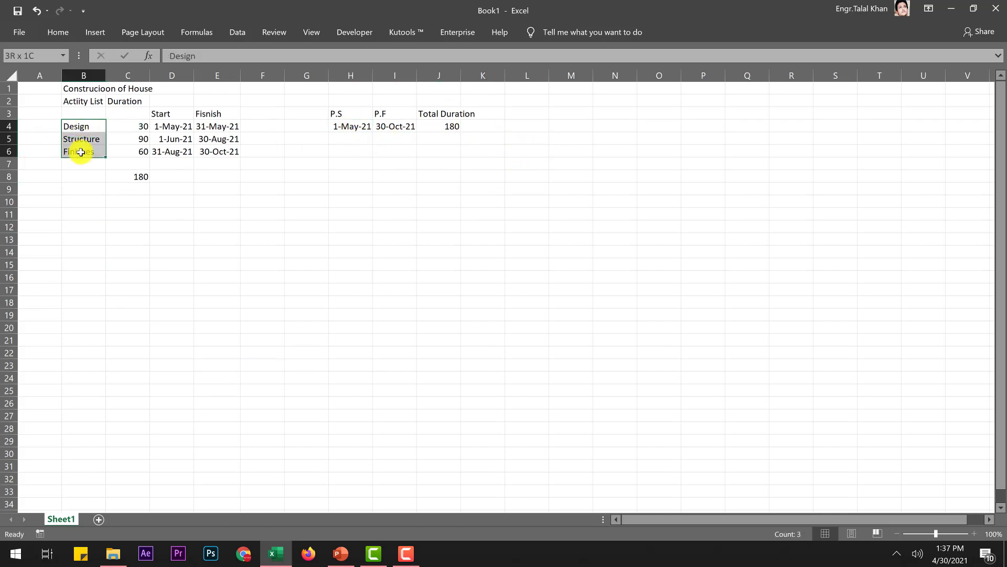
click(400, 128)
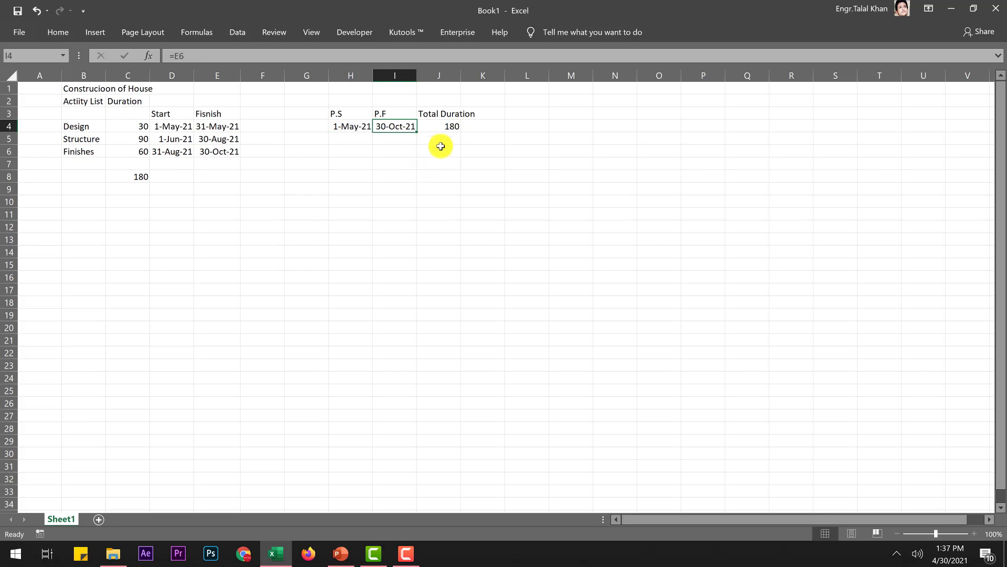
key(Right)
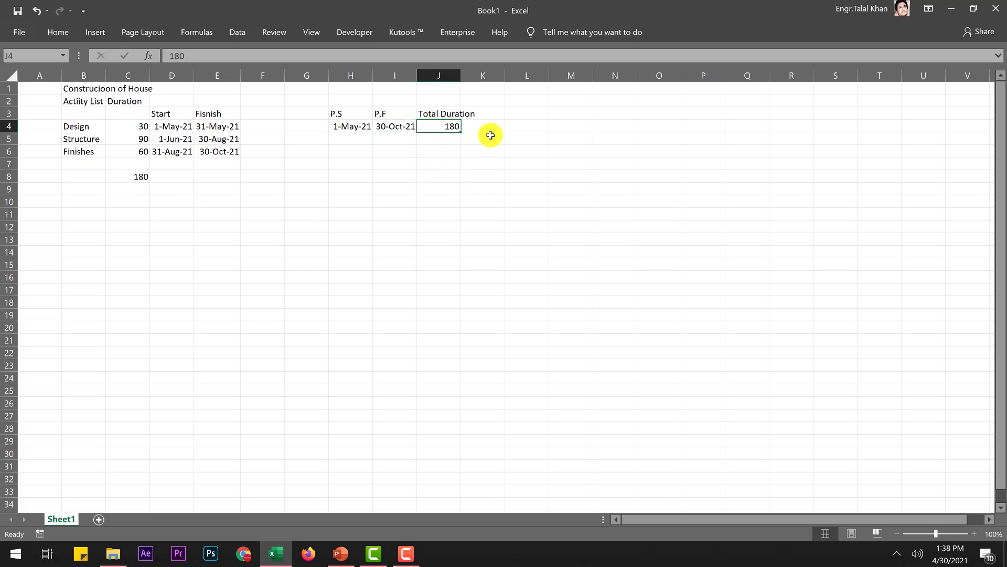
key(Up)
key(Up)
key(Right)
key(Right)
shift+click(117, 195)
click(277, 301)
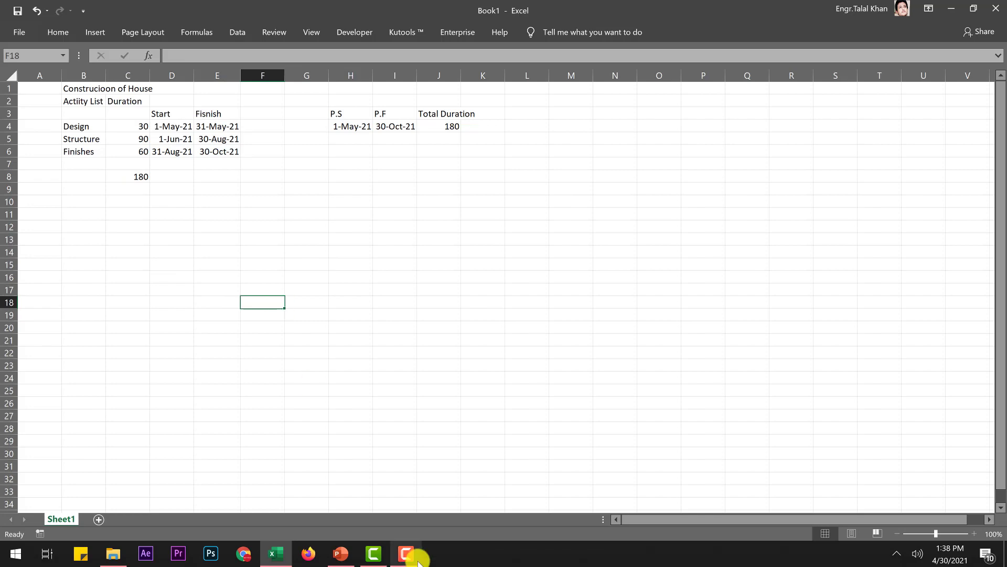
- Switch to the PowerPoint lecture and view slide 8, What Is An Activity?
click(341, 553)
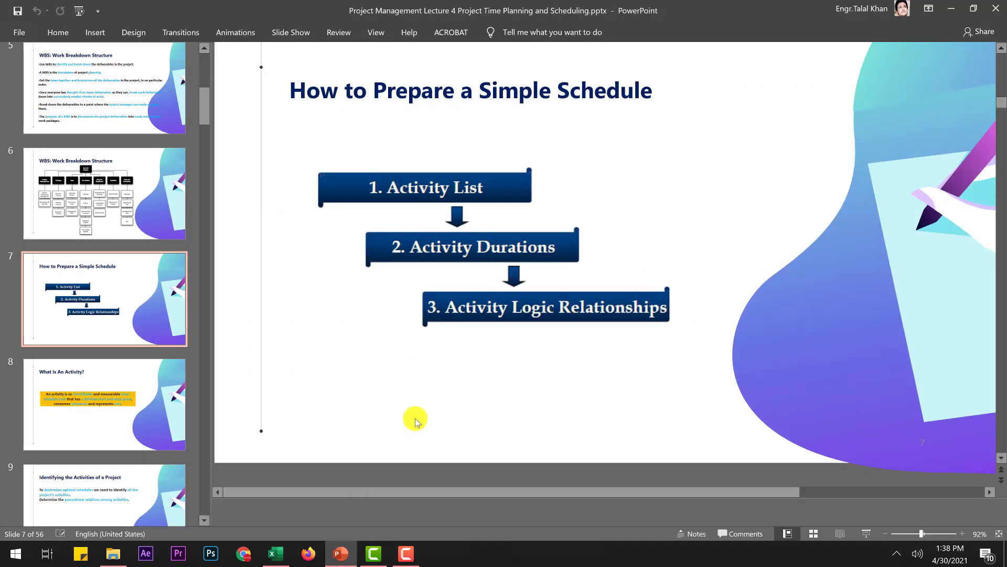
scroll(162, 380, down, 2)
click(144, 344)
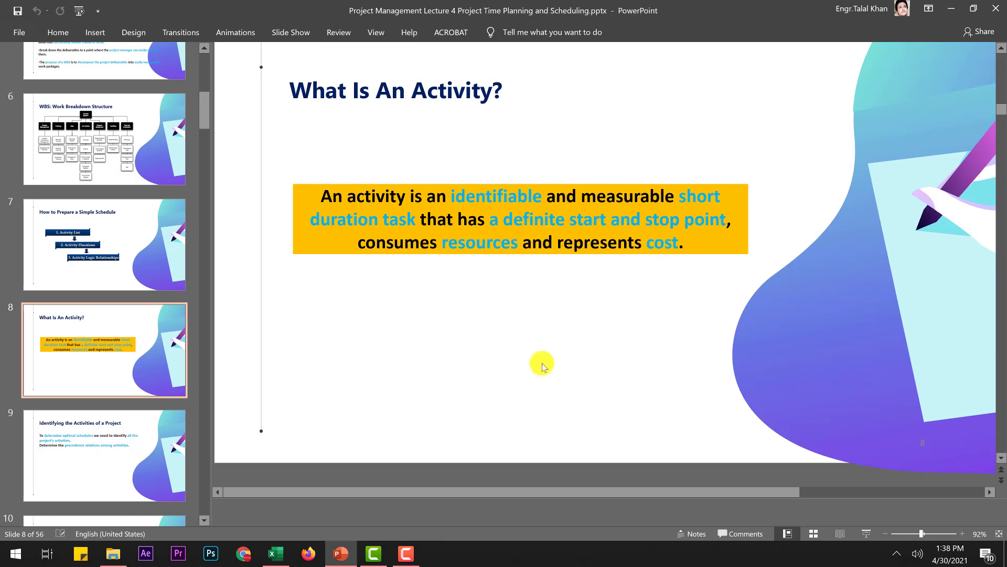
- Switch back to the Excel schedule and insert two blank columns before the Duration column
click(287, 552)
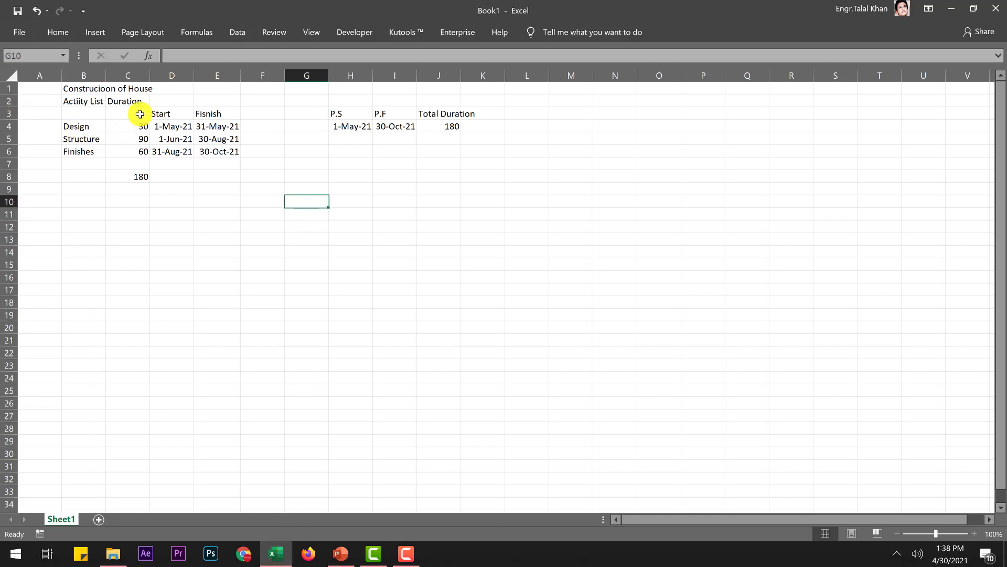
click(129, 75)
right_click(133, 75)
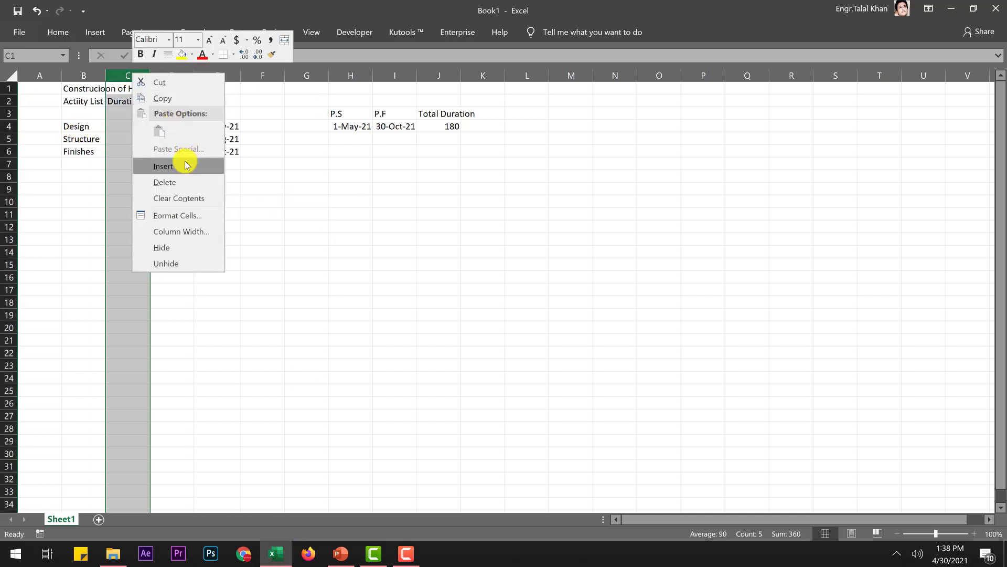
click(184, 166)
right_click(140, 75)
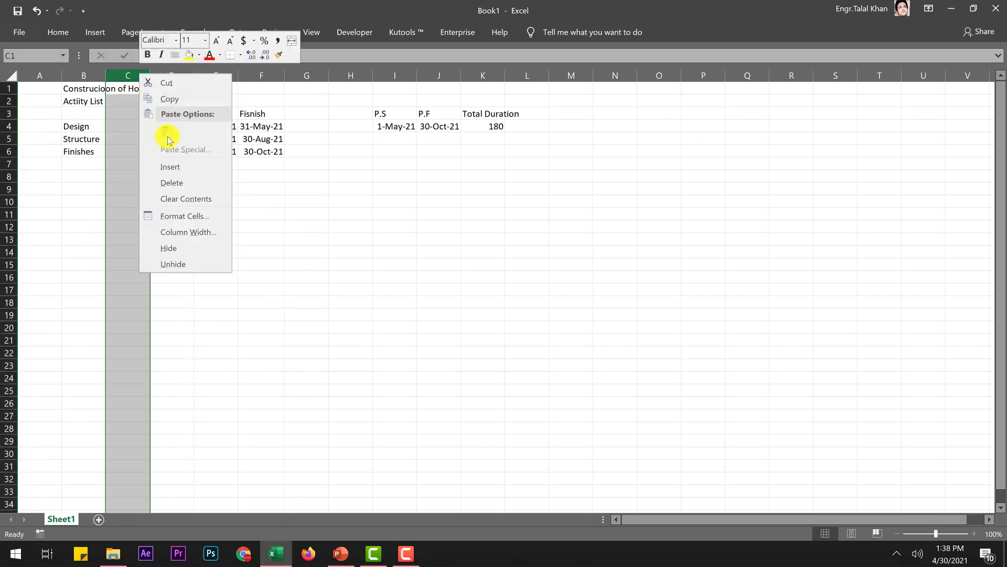
click(170, 166)
- Add the headings Resources in cell C2 and Cost in cell D2
click(127, 126)
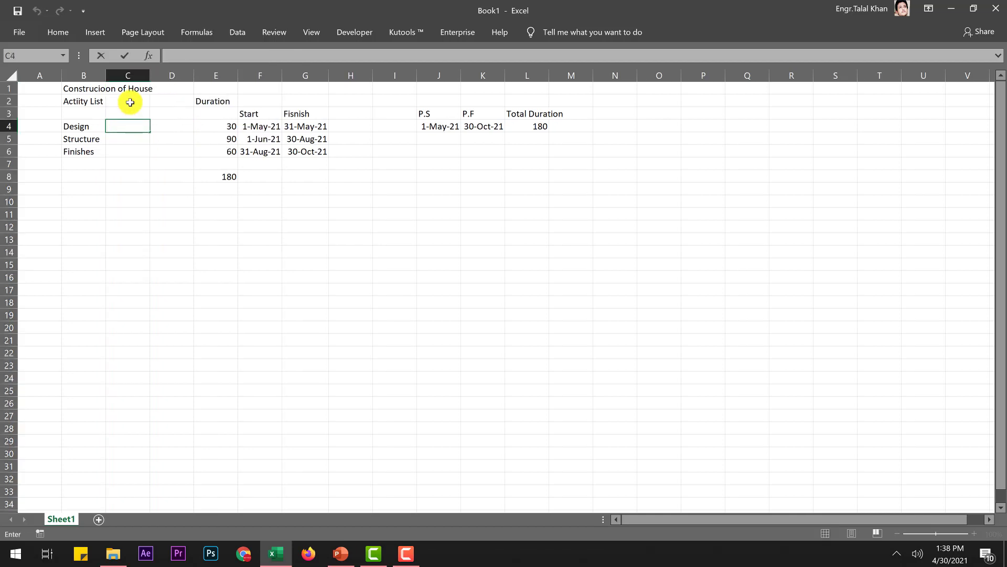
click(131, 101)
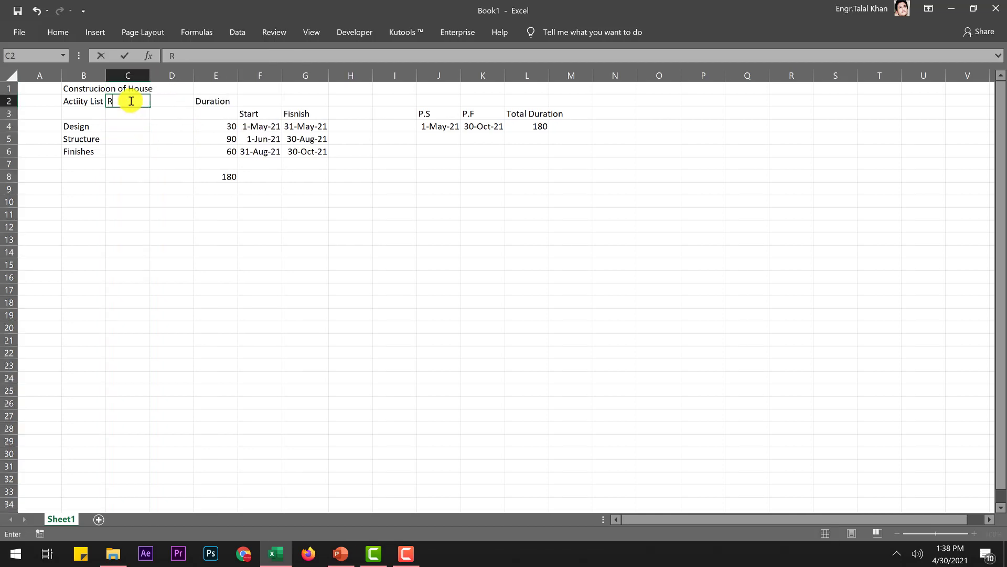
text(Resources)
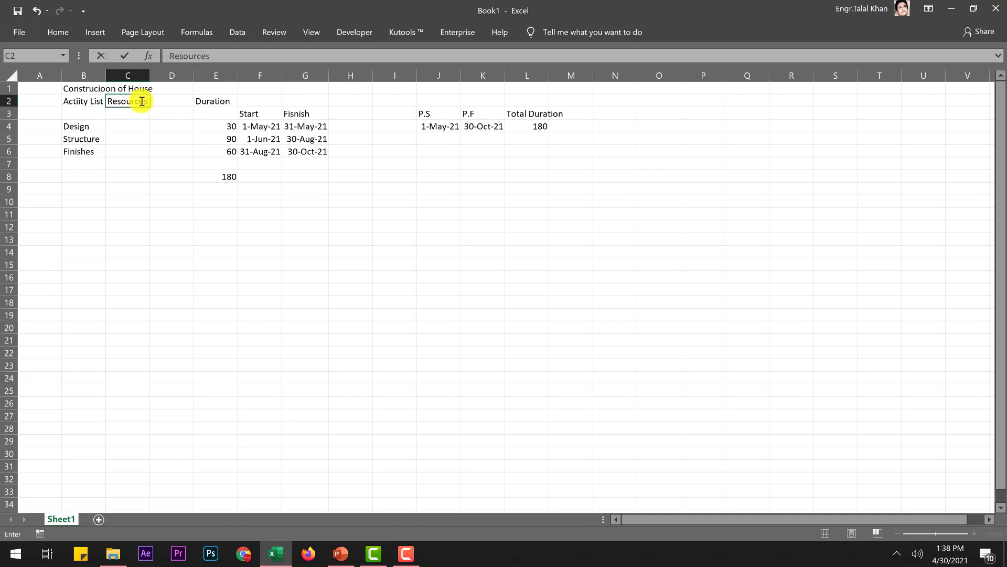
click(159, 100)
text(Cost)
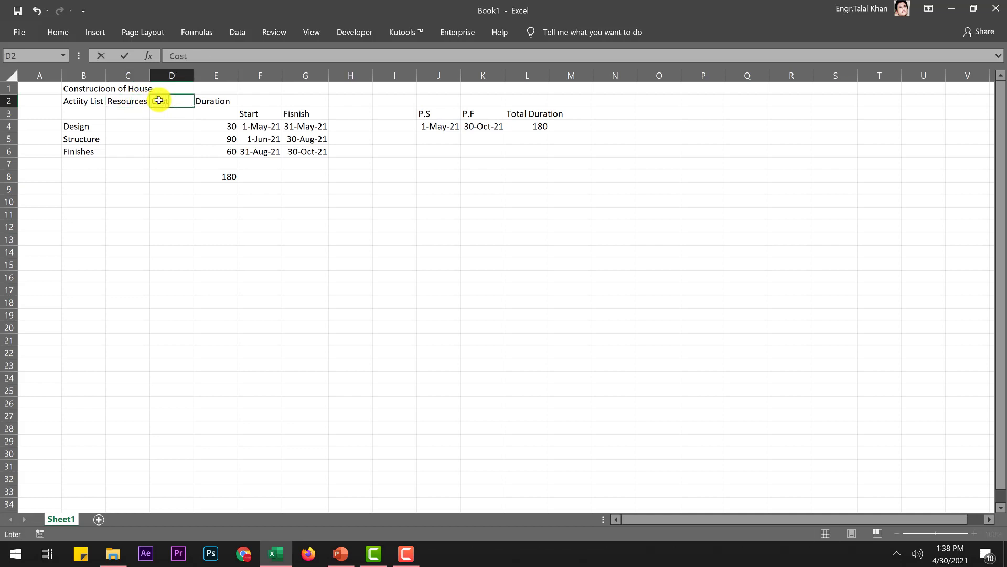
click(175, 163)
- Enter 6 as Design's resources in cell C4 and 20,000 as its cost in D4
click(134, 127)
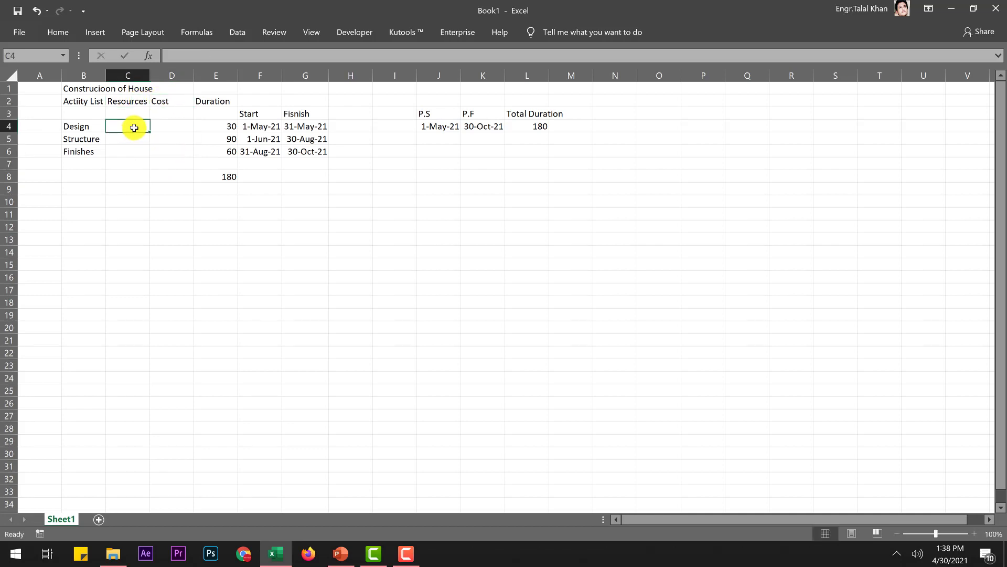
text(6)
click(125, 151)
click(167, 131)
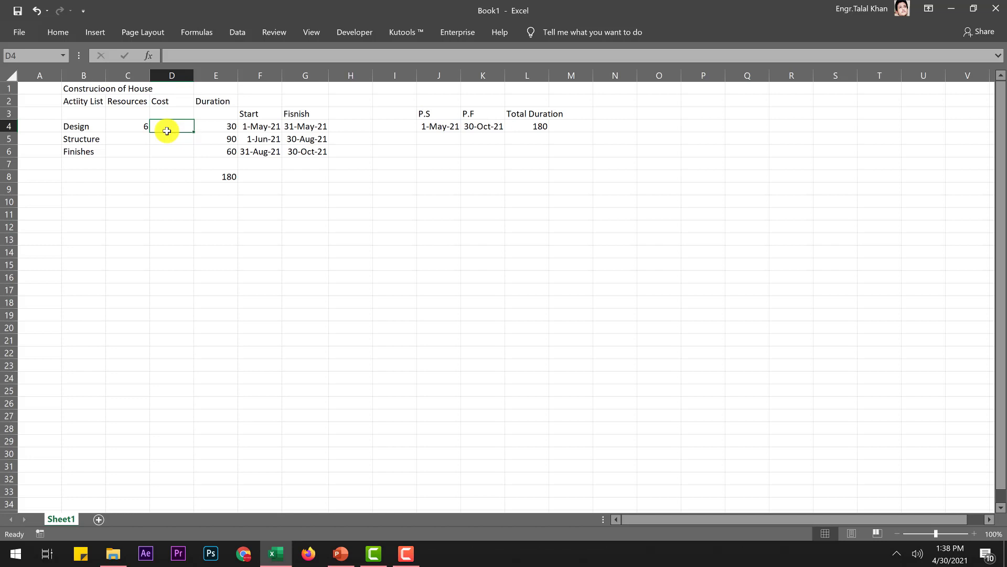
text(20)
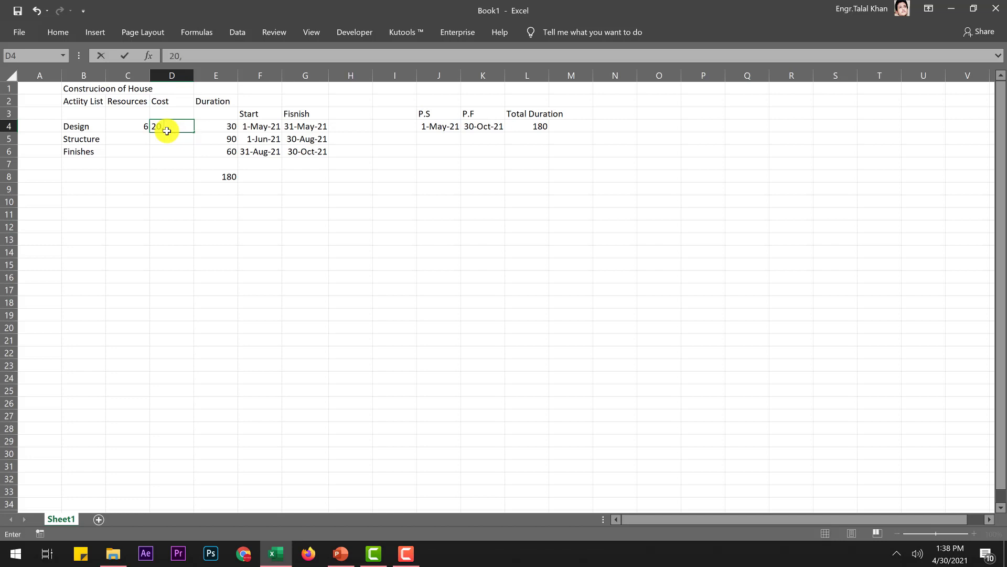
click(168, 153)
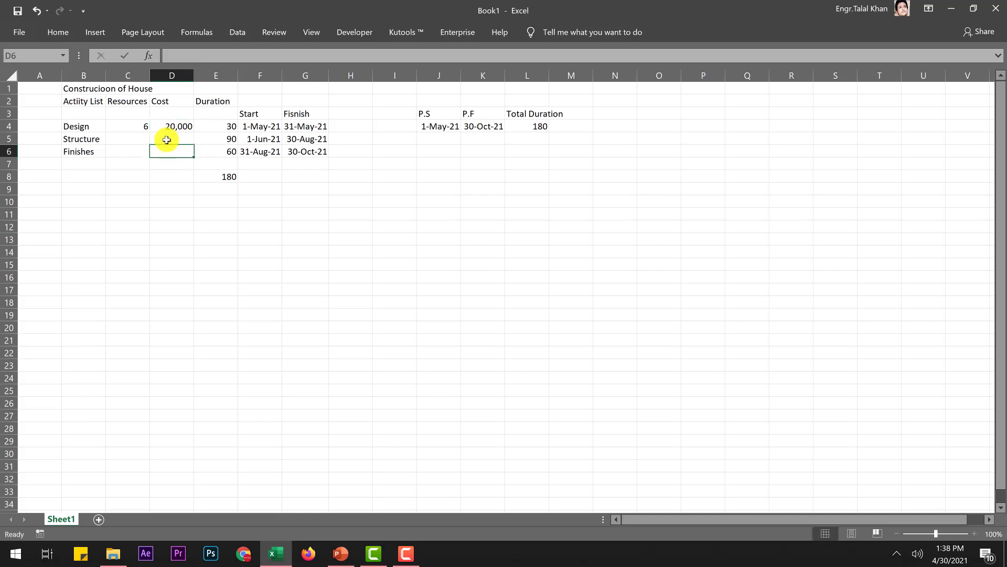
- Enter "6 lab 3 eq" as Structure's resources in cell C5 and 200000 as its cost in D5
click(119, 141)
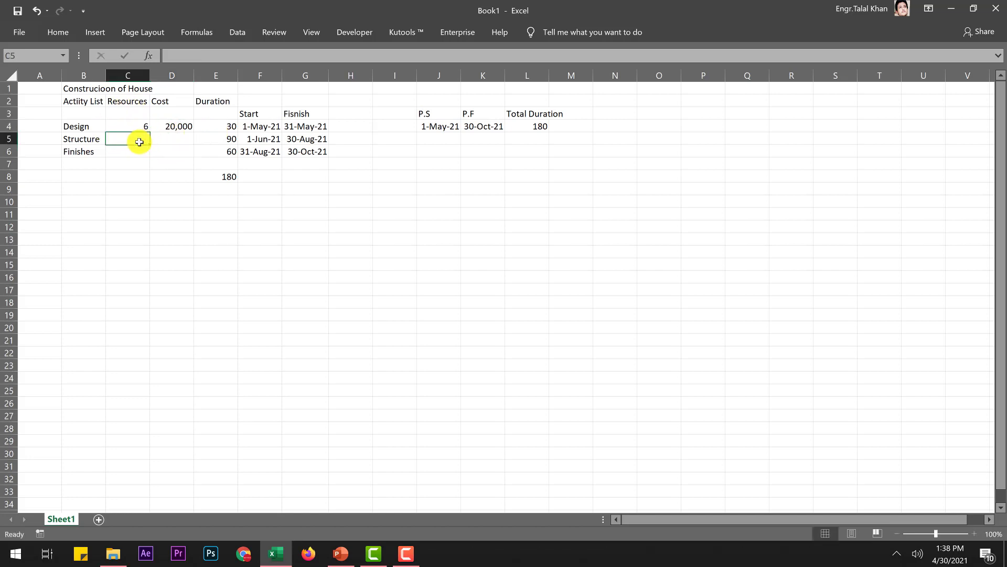
text(6 lab 3)
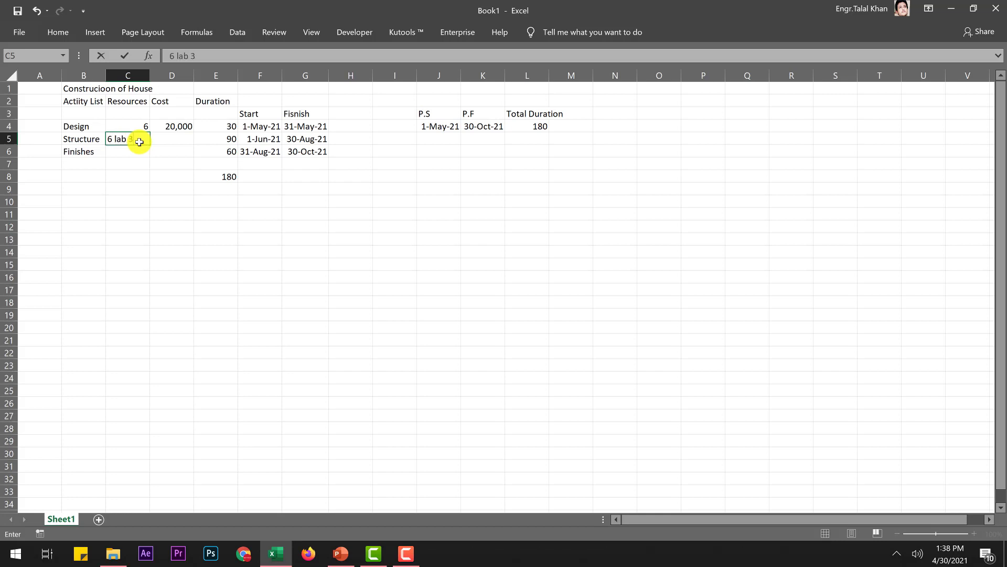
text( eq)
click(169, 139)
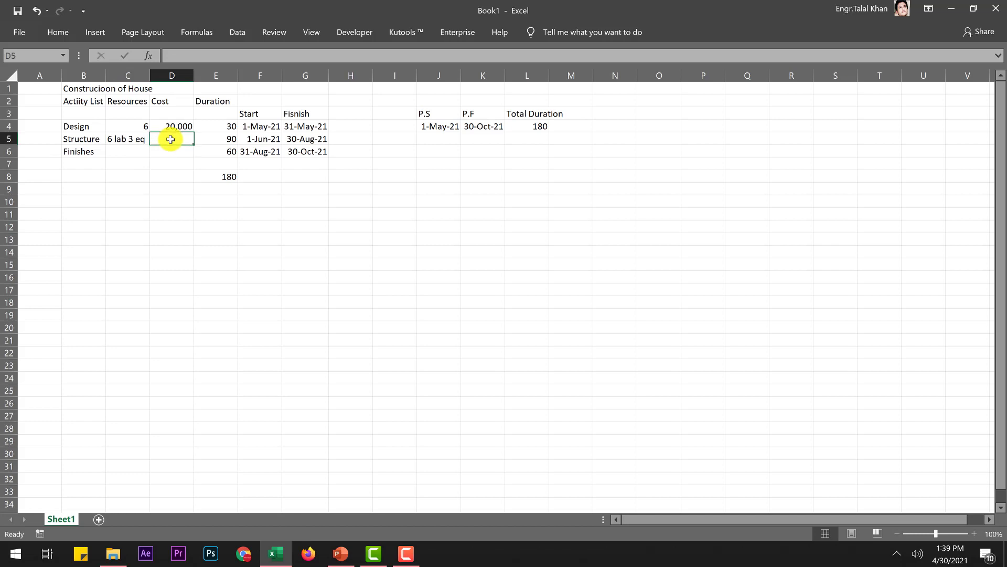
text(2)
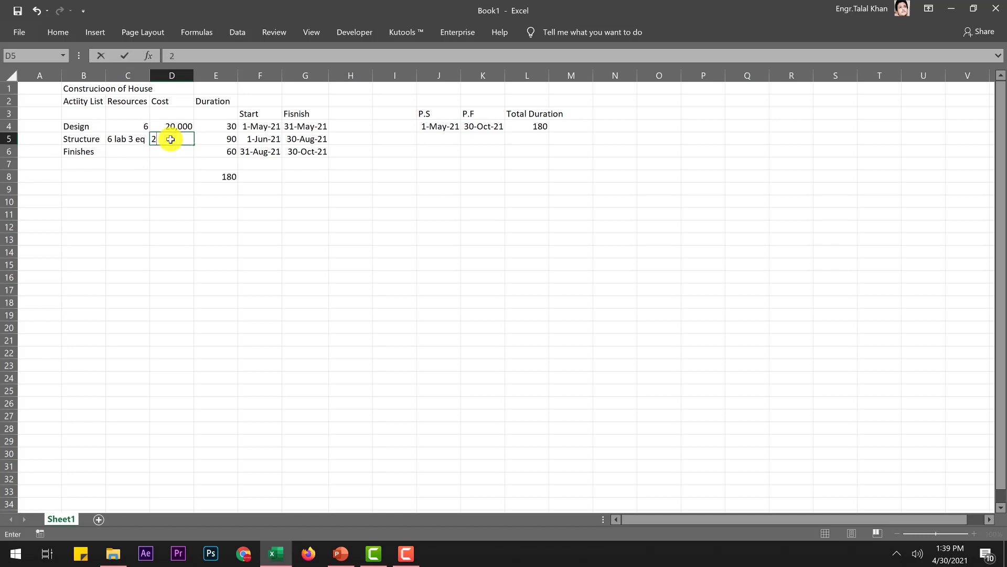
key(Return)
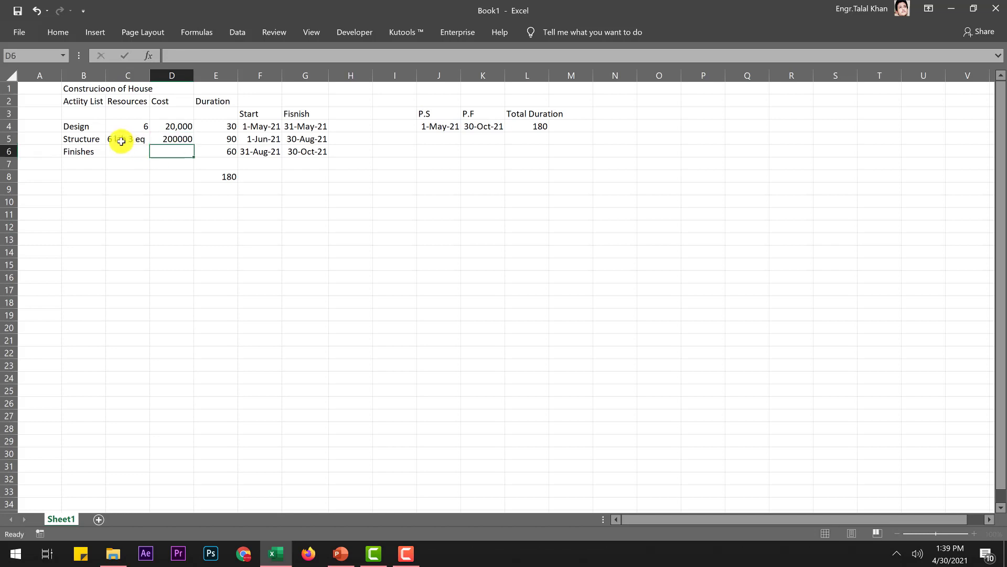
- Copy Structure's resources and cost from C5:D5 into the Finishes row at C6:D6
click(113, 144)
drag(130, 139, 166, 137)
key(ctrl+c)
click(115, 152)
key(ctrl+v)
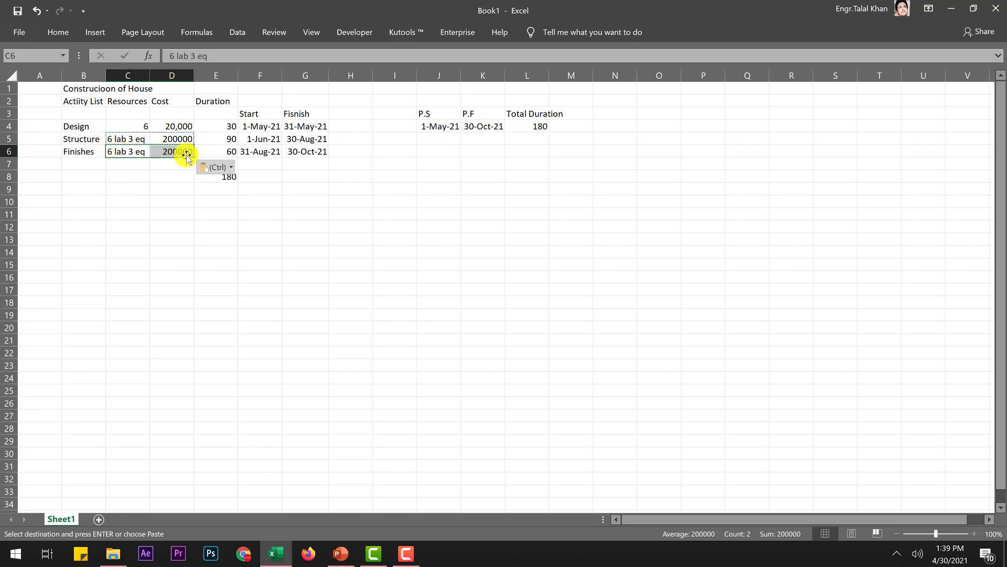
click(169, 176)
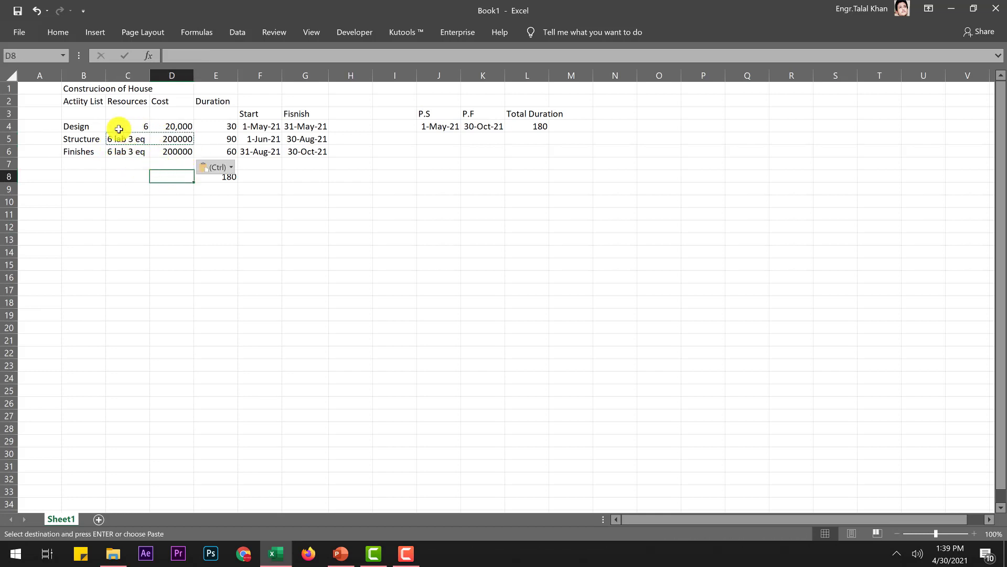
drag(79, 126, 238, 128)
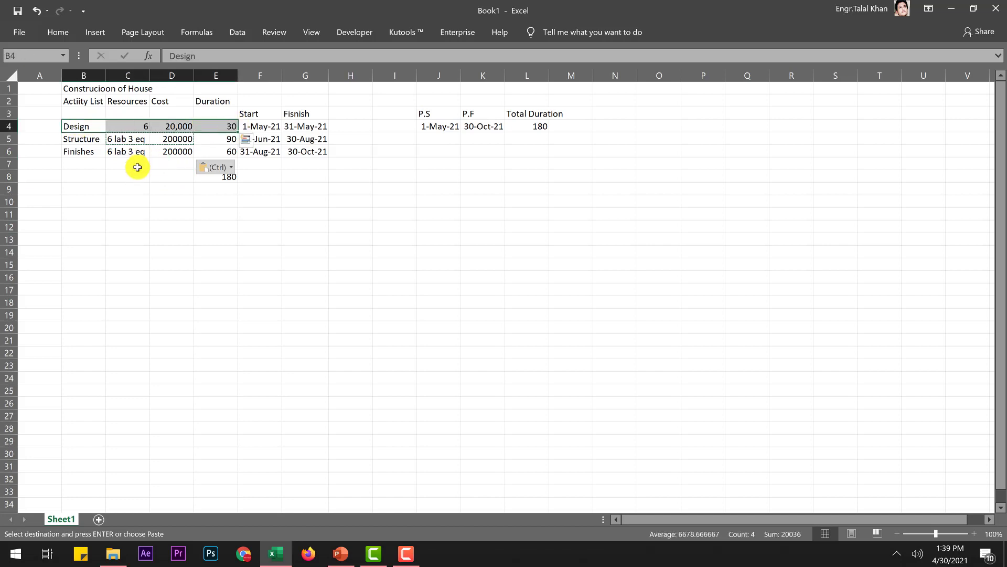
- Examine Design's resources, cost, duration, start and finish cells across row 4 and the activity block beneath it
click(89, 126)
click(127, 130)
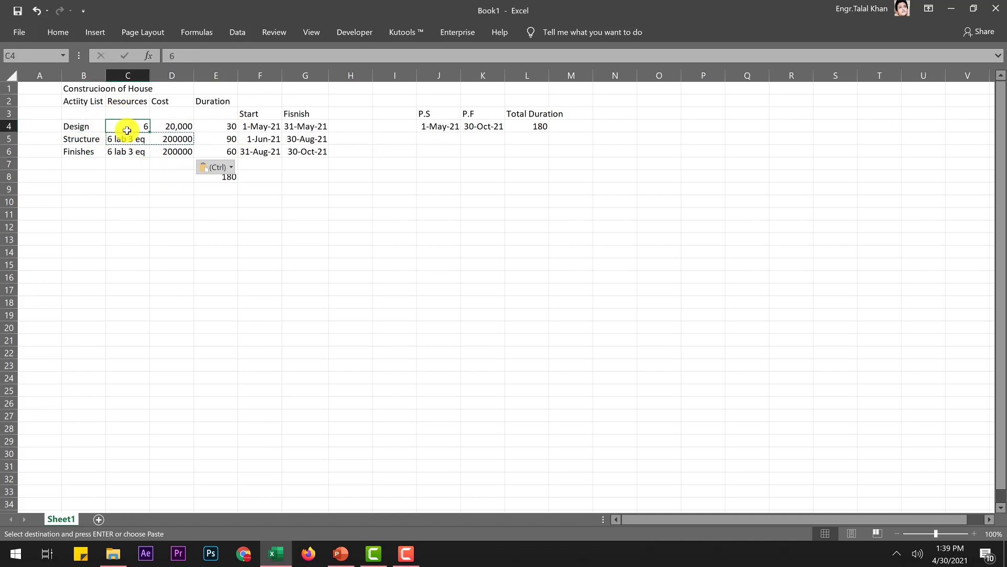
click(175, 126)
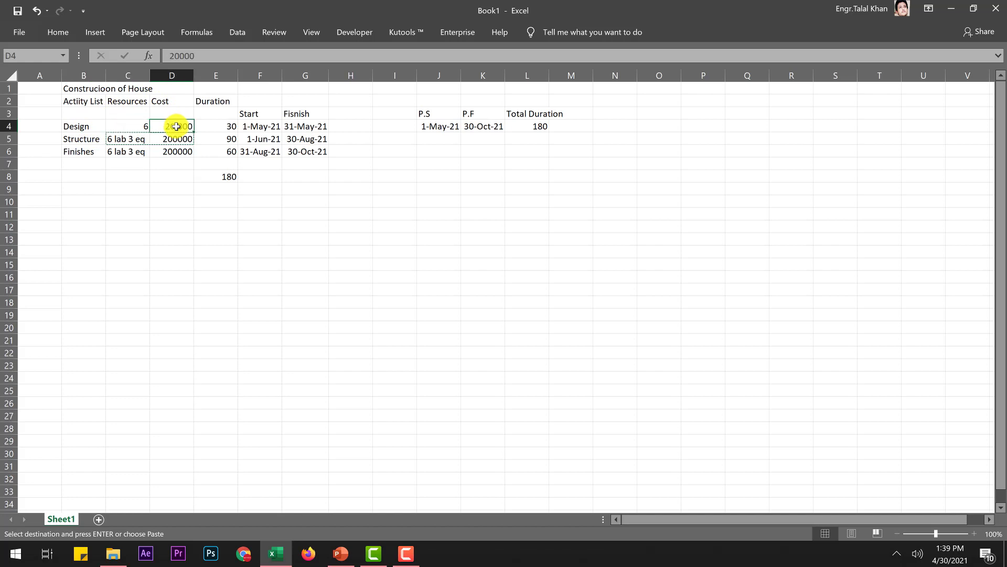
click(225, 128)
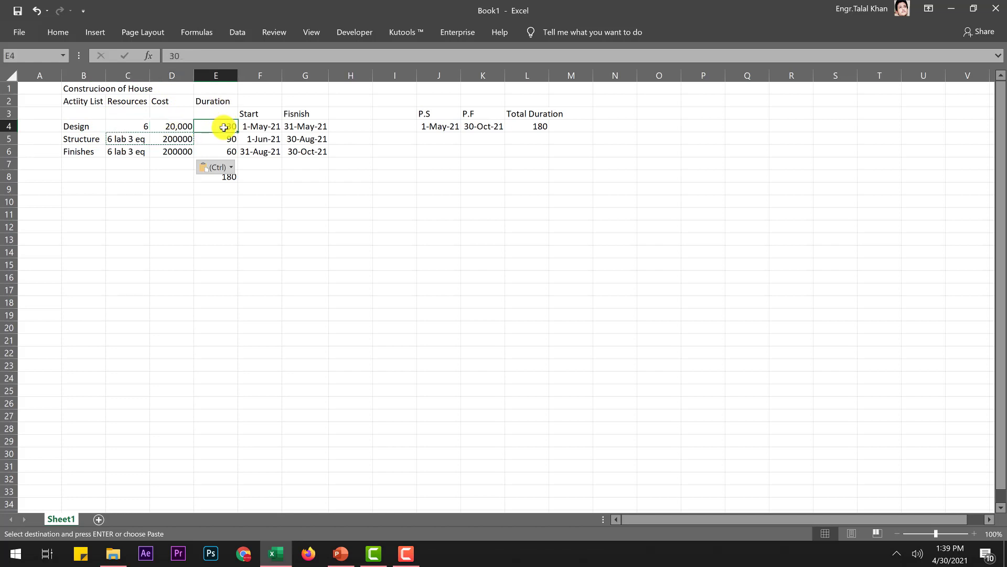
click(255, 127)
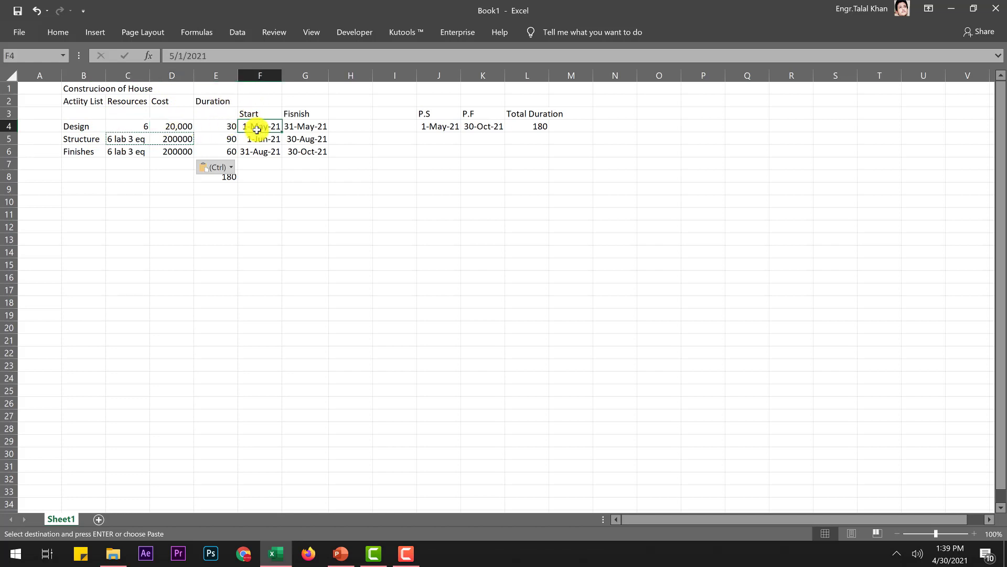
click(302, 126)
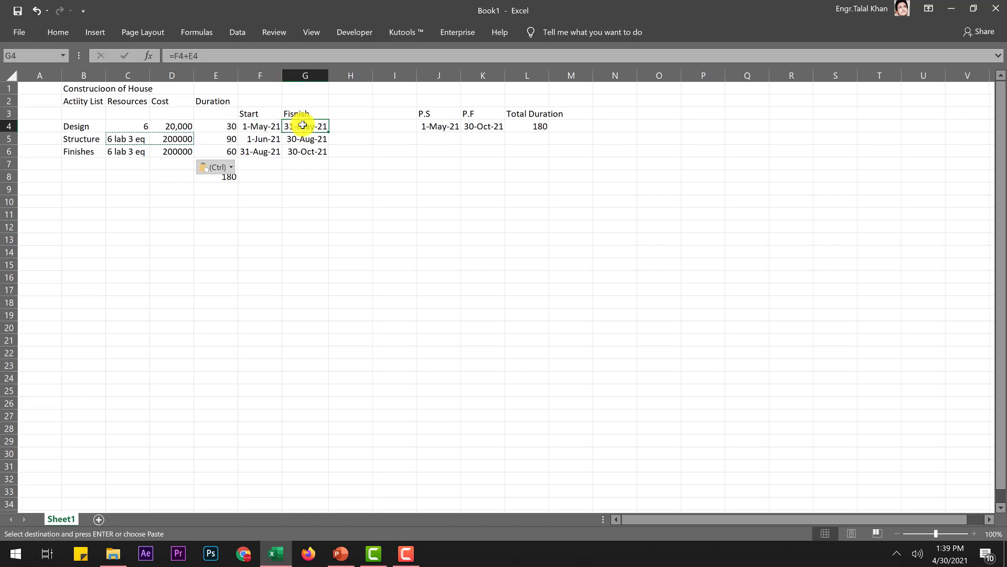
drag(86, 126, 322, 157)
click(74, 128)
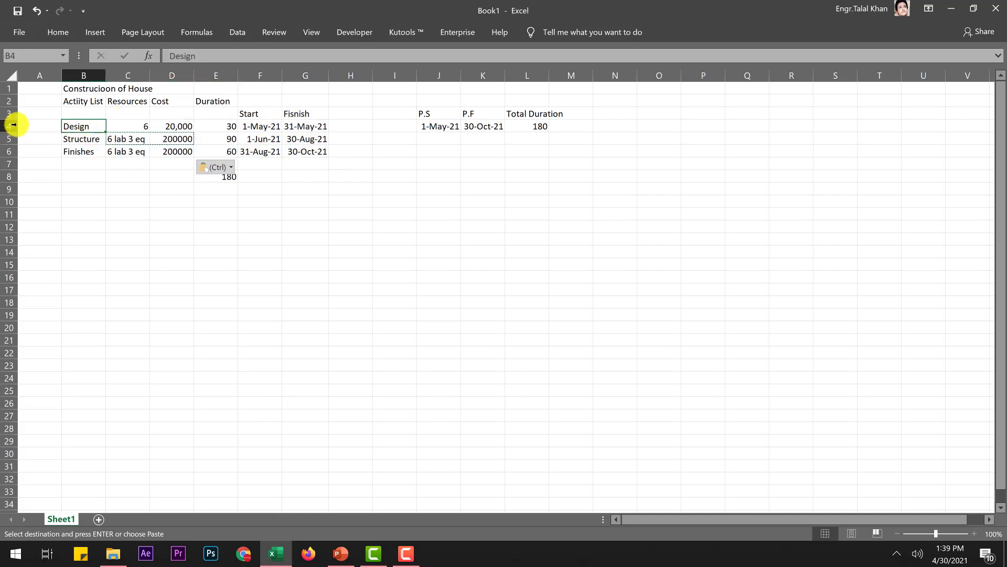
click(8, 125)
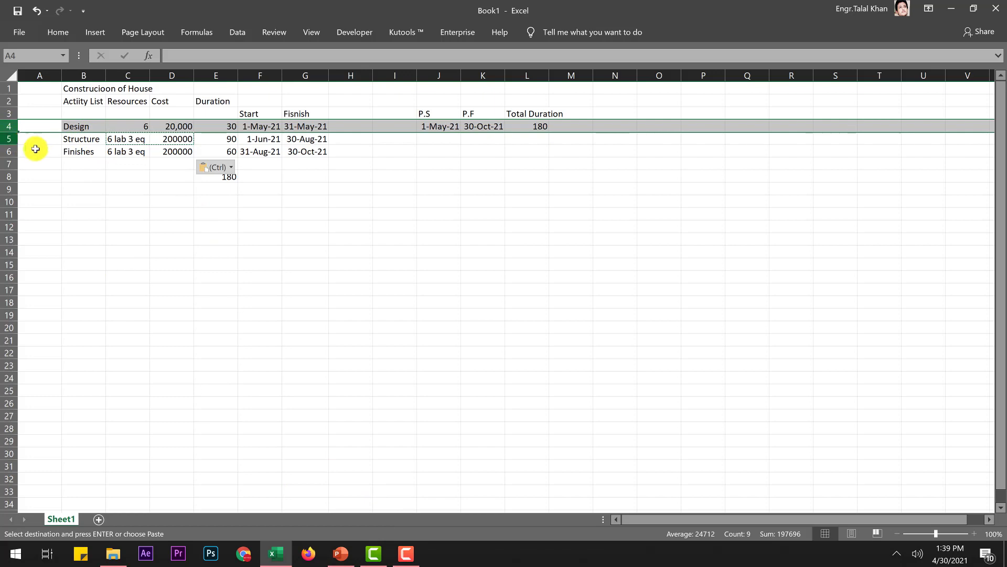
- Switch to the PowerPoint lecture to review its slides on identifying project activities and the activity list, checking Design's duration in Excel
click(338, 554)
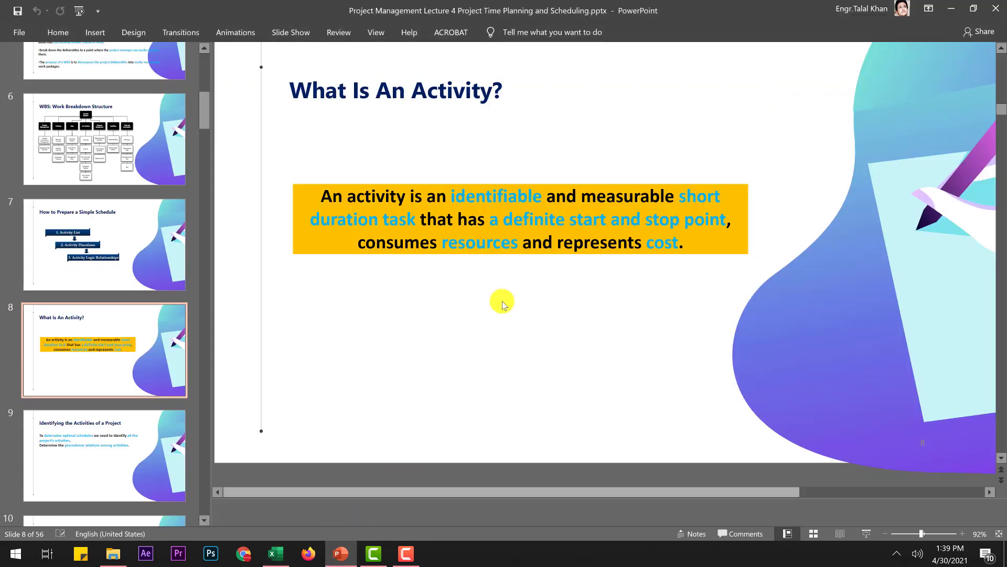
scroll(141, 383, down, 3)
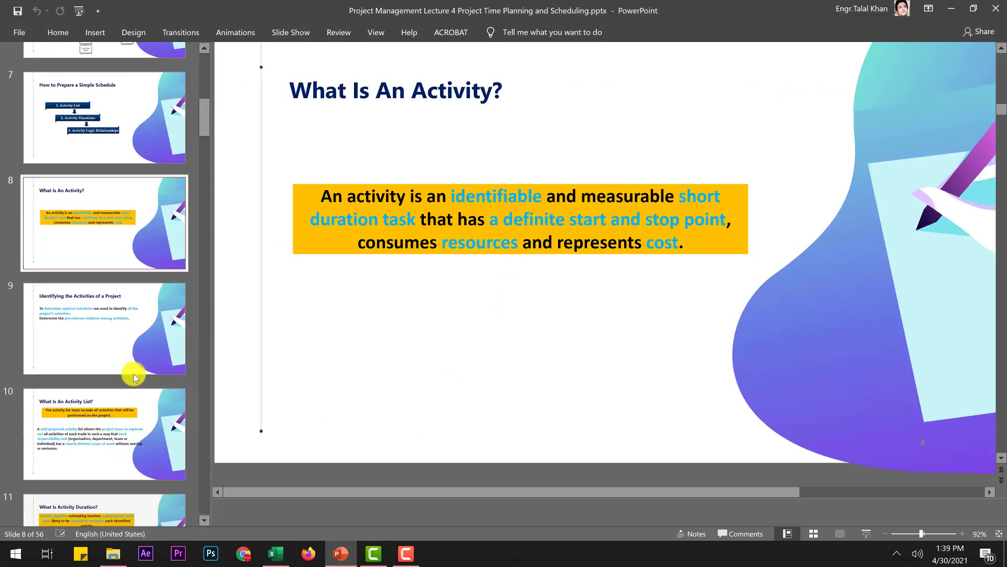
click(117, 308)
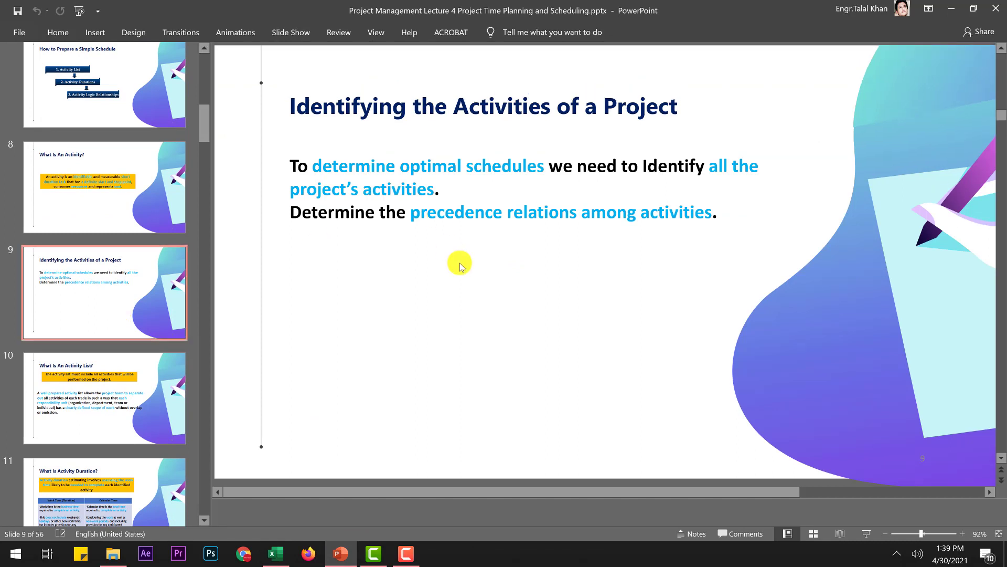
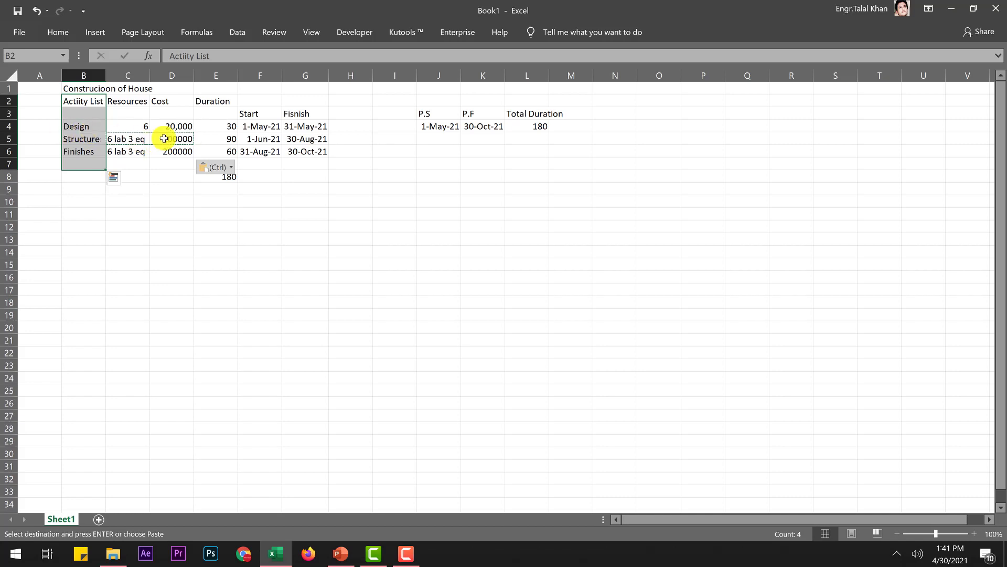
click(227, 130)
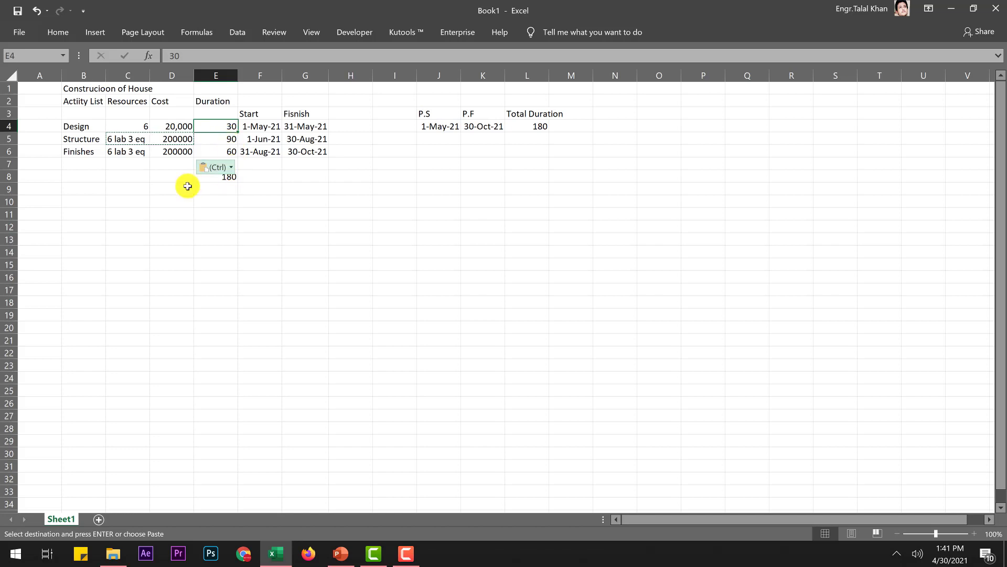
click(341, 552)
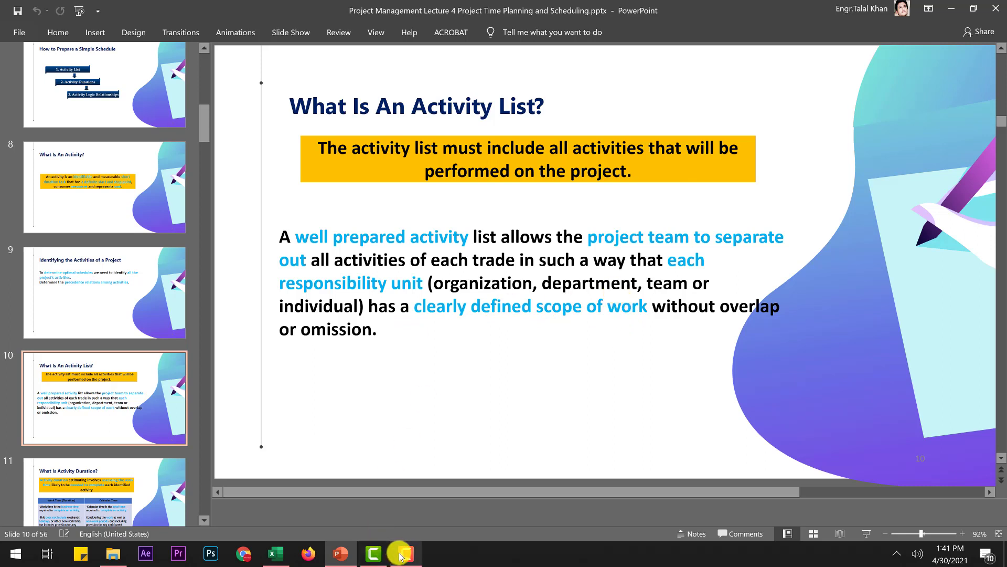
- Switch to Excel and insert two blank rows between Design and Structure
click(275, 554)
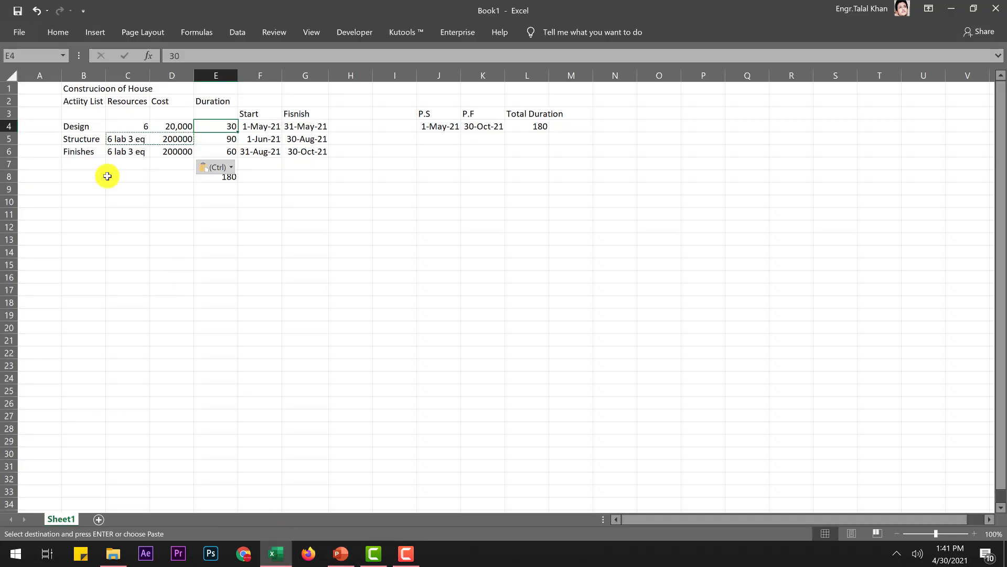
click(123, 189)
click(8, 139)
right_click(8, 139)
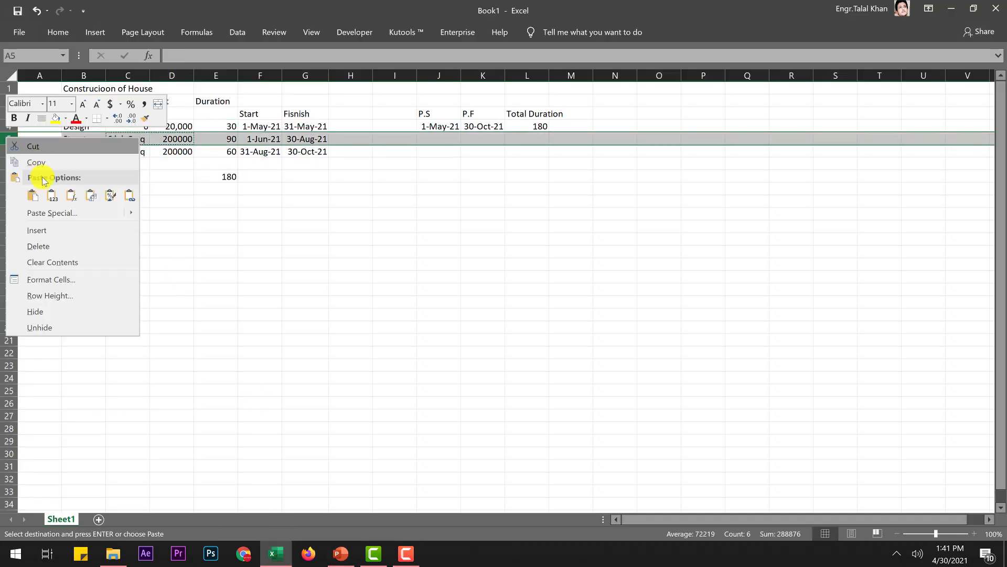
click(50, 233)
right_click(113, 225)
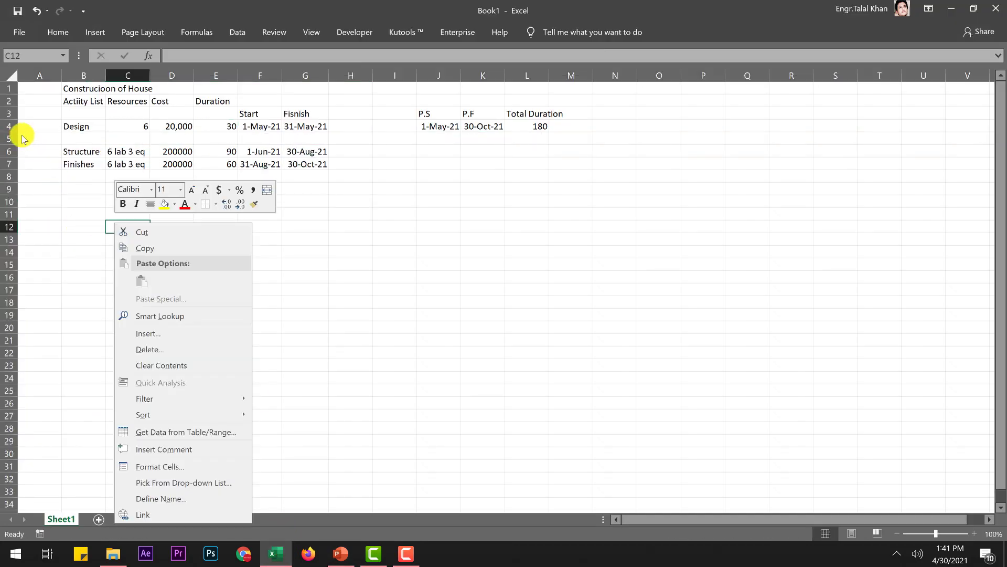
click(10, 140)
click(10, 139)
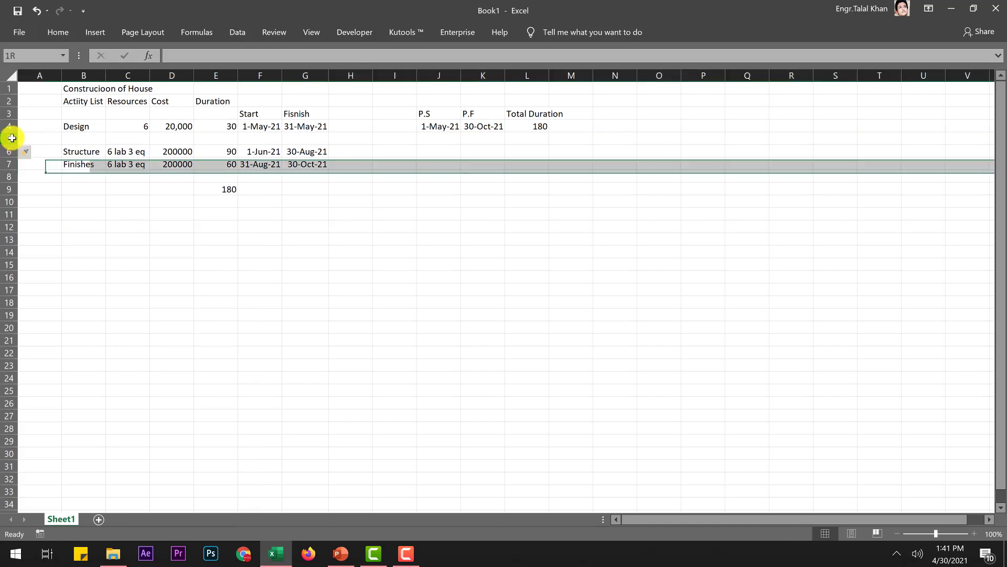
right_click(10, 140)
click(145, 243)
click(145, 243)
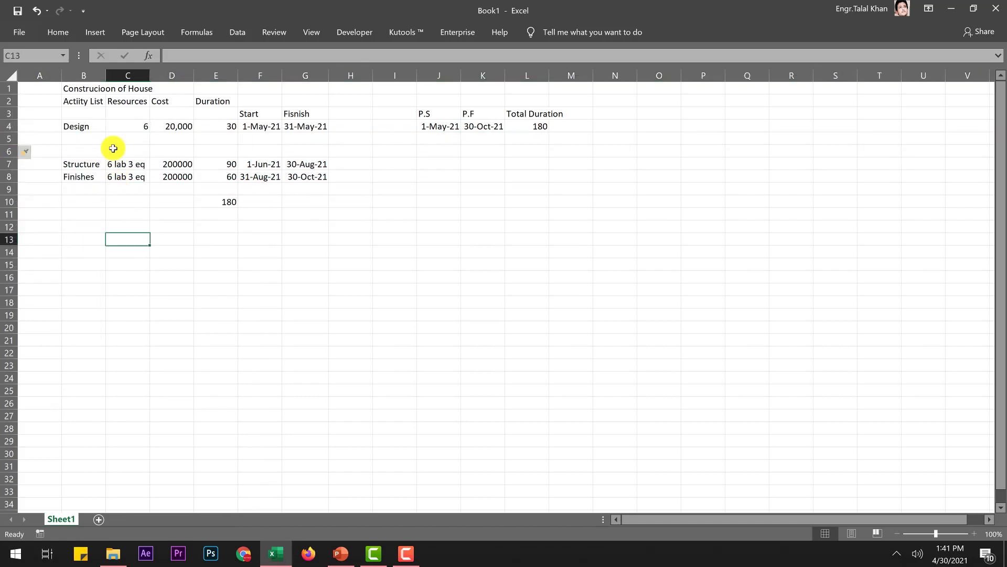
- Enter the indented sub-activities Footing Design in cell B5 and Roof Design in cell B6
click(113, 139)
click(85, 143)
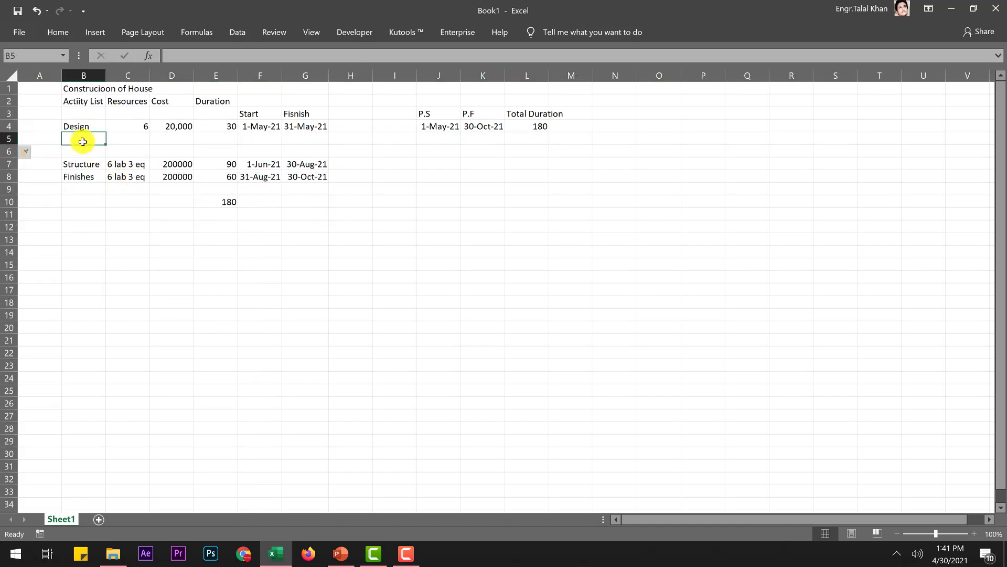
text(Footing Design)
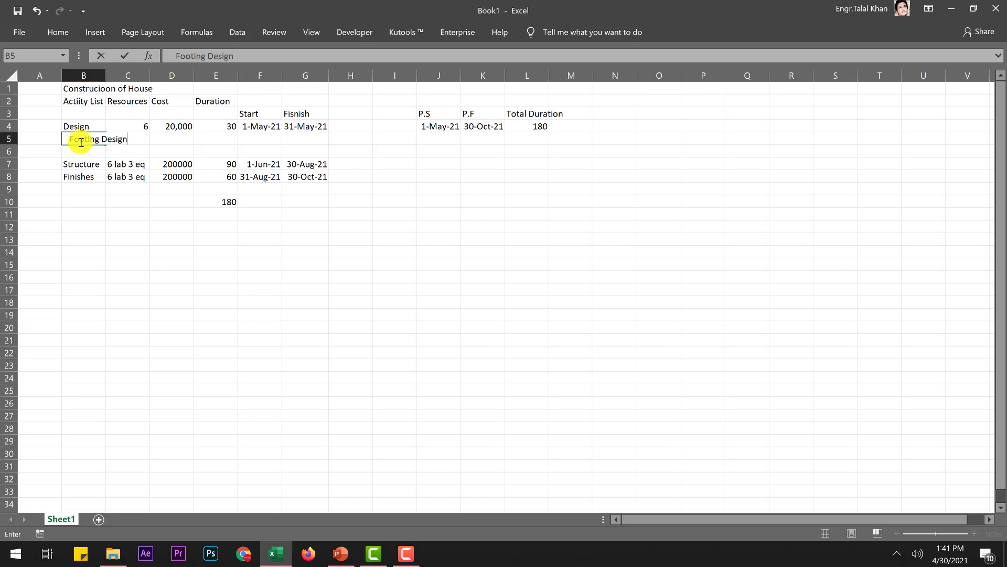
click(82, 151)
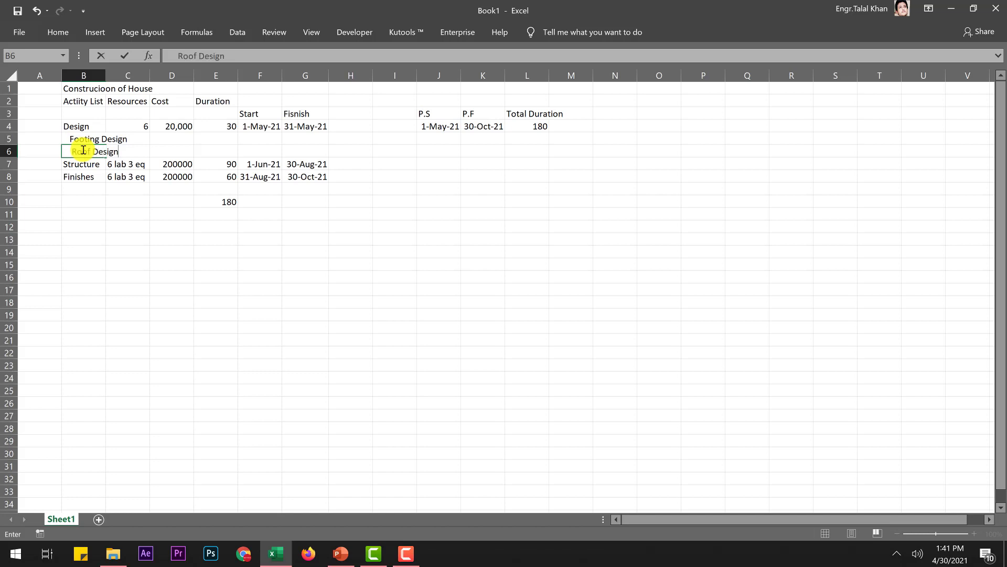
- Re-enter 6 as Design's resources in cell C4
click(167, 139)
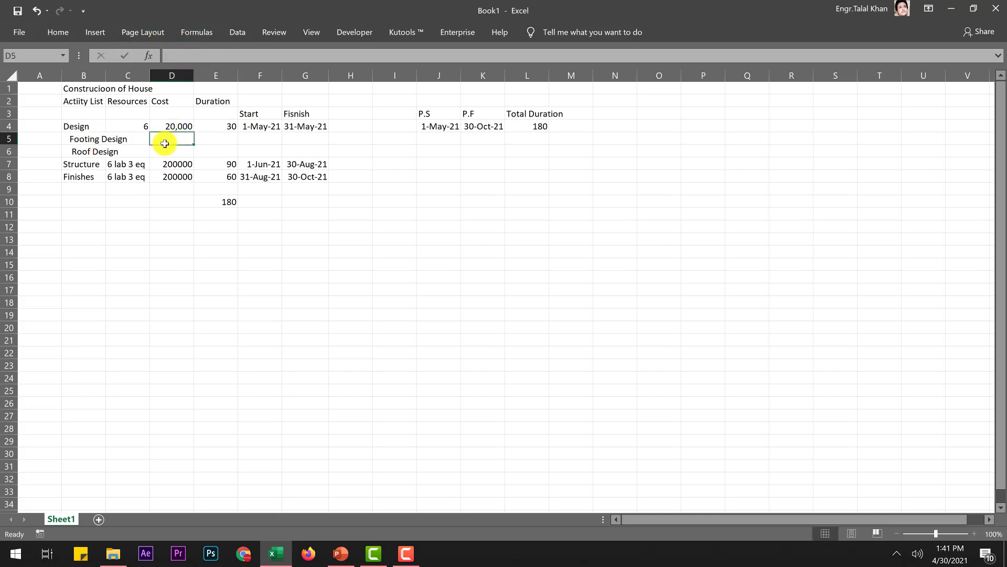
click(141, 140)
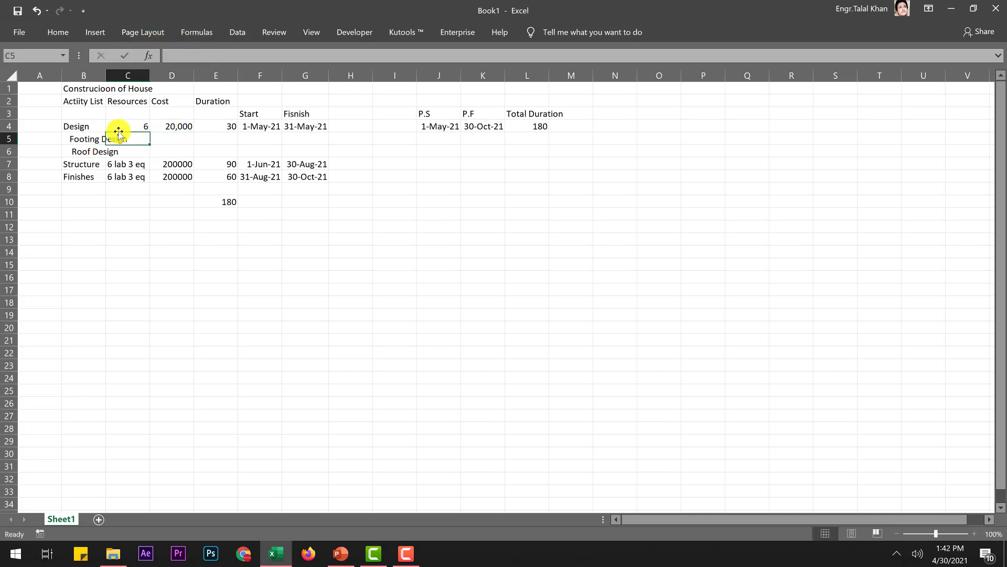
click(147, 126)
text(6)
key(Return)
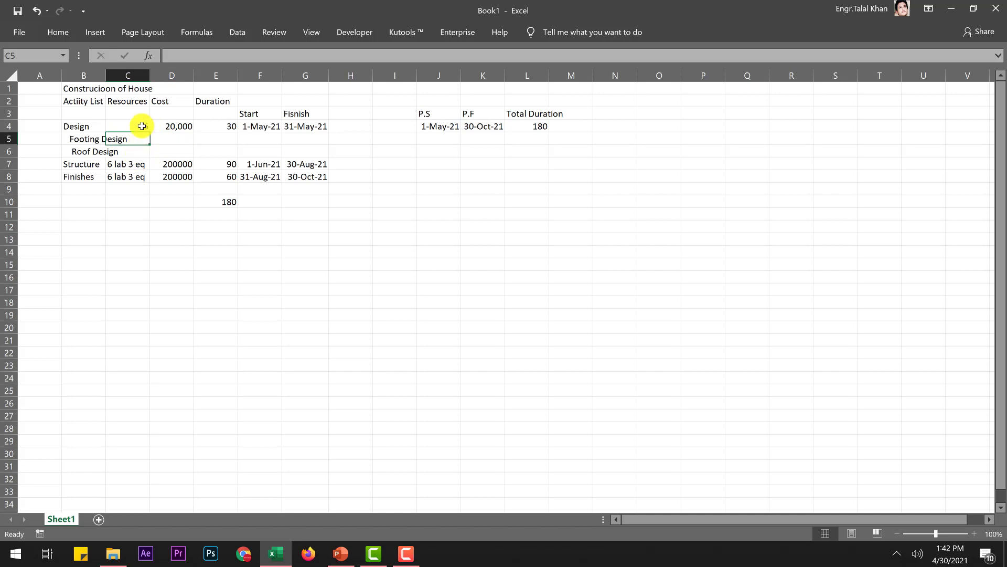
click(140, 126)
- Fill Design's cells B4:D4 with light gray
drag(78, 126, 175, 126)
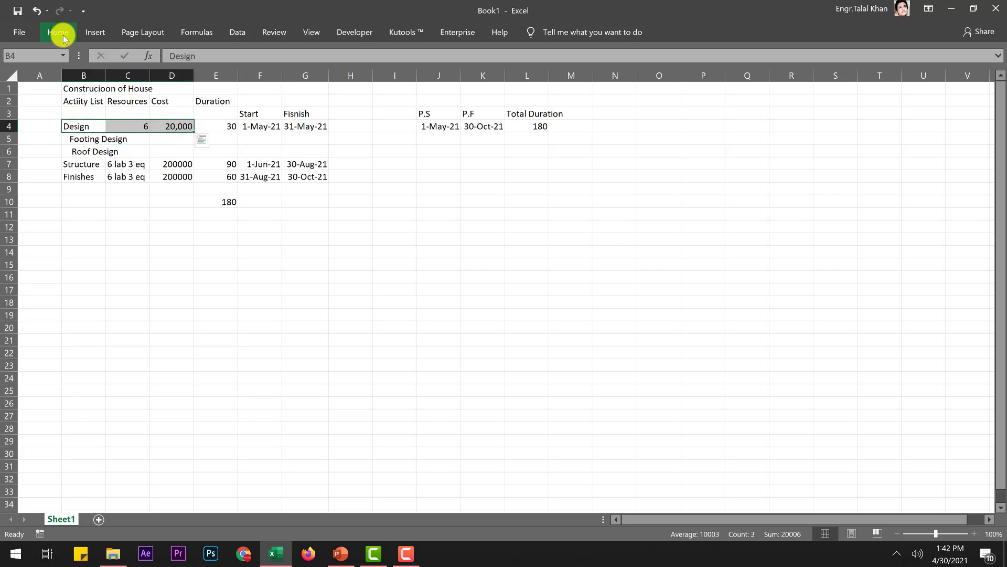
click(211, 78)
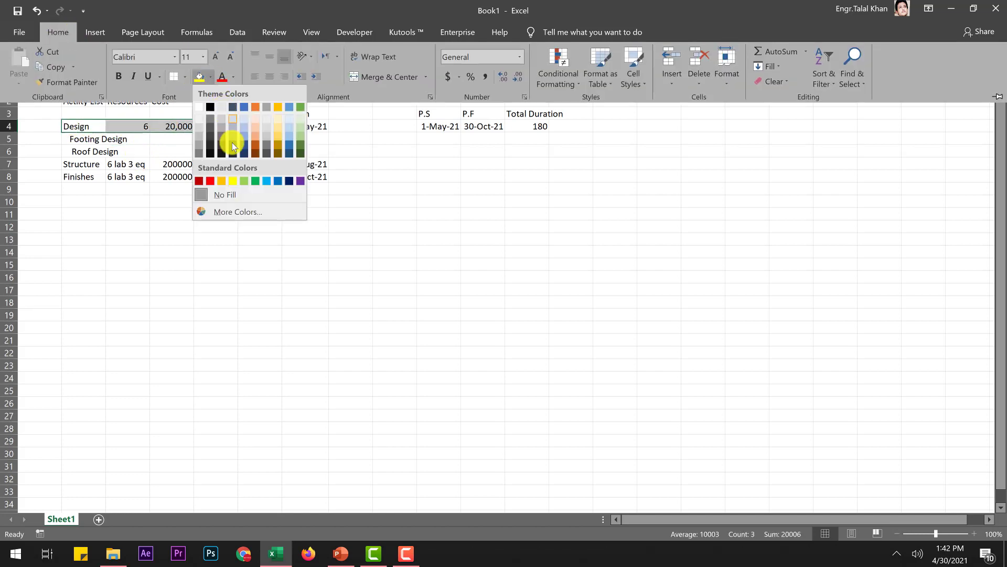
click(199, 125)
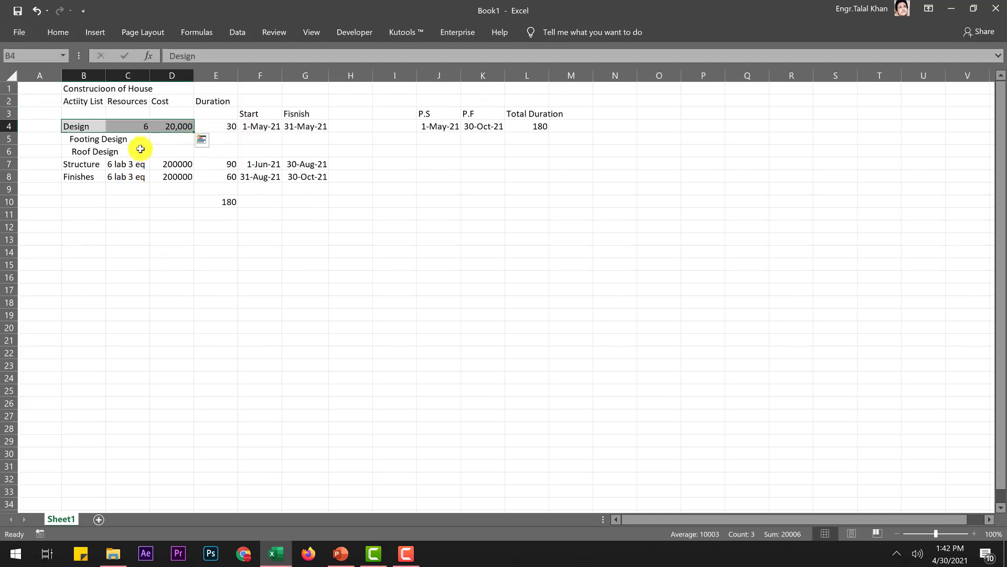
- Enter resources of 6 for Design in C4 and 3 each for Footing Design in C5 and Roof Design in C6
click(126, 140)
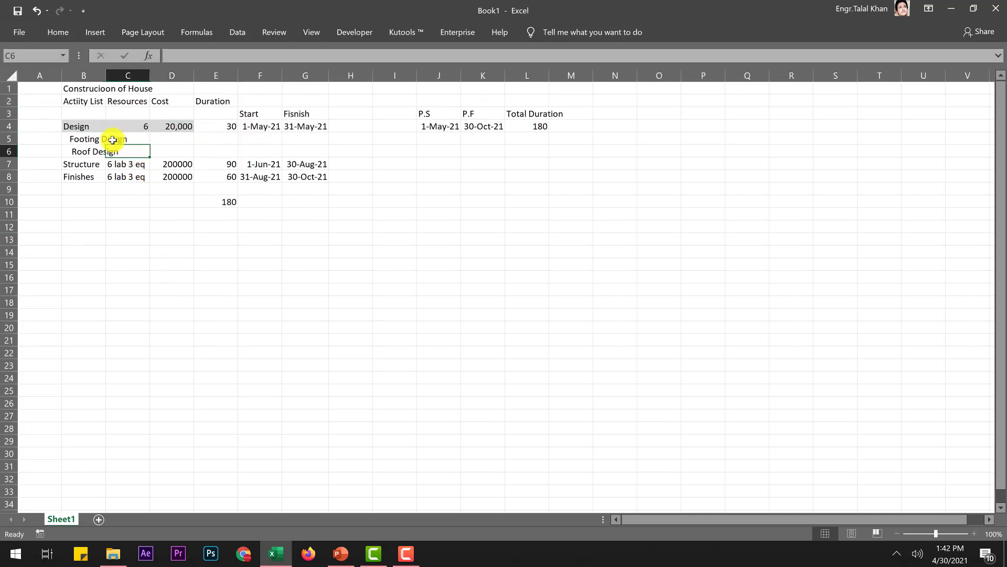
click(147, 127)
text(6)
key(Return)
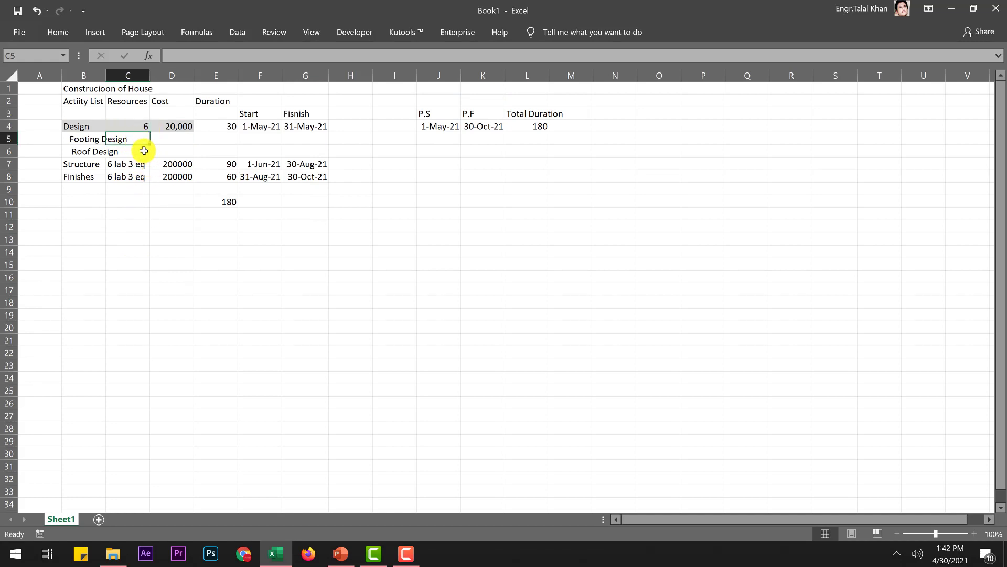
text(3)
key(Return)
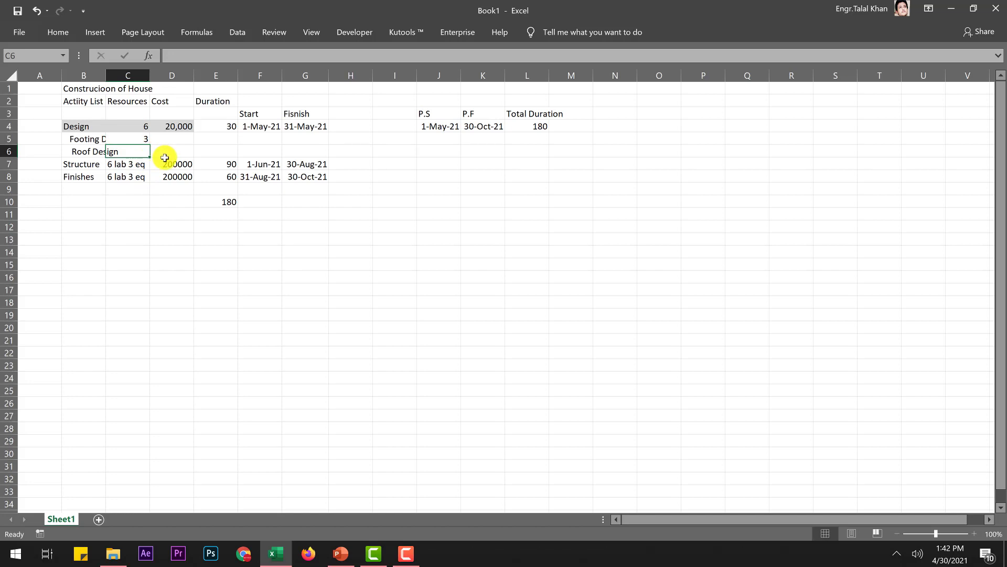
text(3)
click(165, 214)
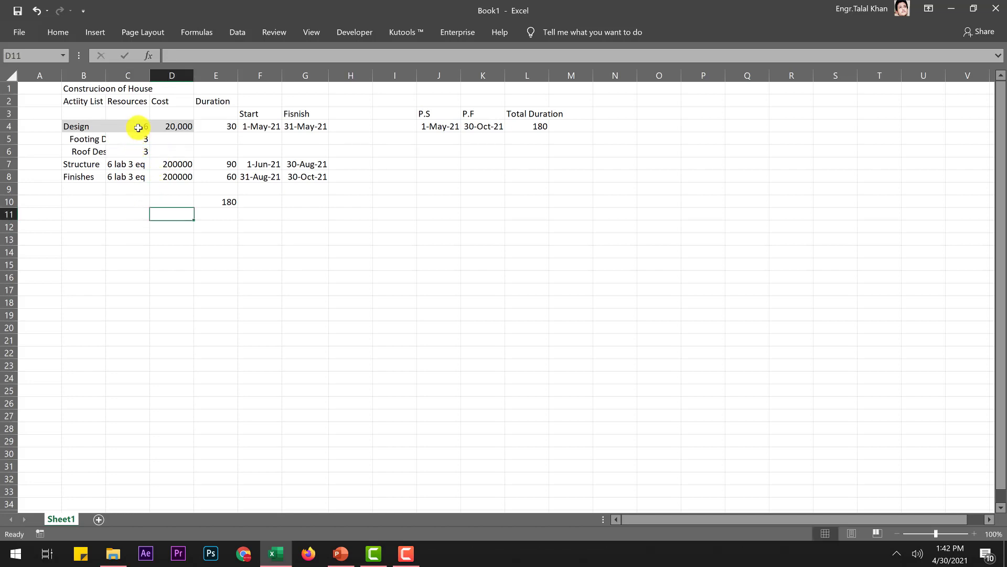
- Enter 10,000 as the cost of Footing Design in cell D5 and of Roof Design in cell D6
click(172, 139)
text(1)
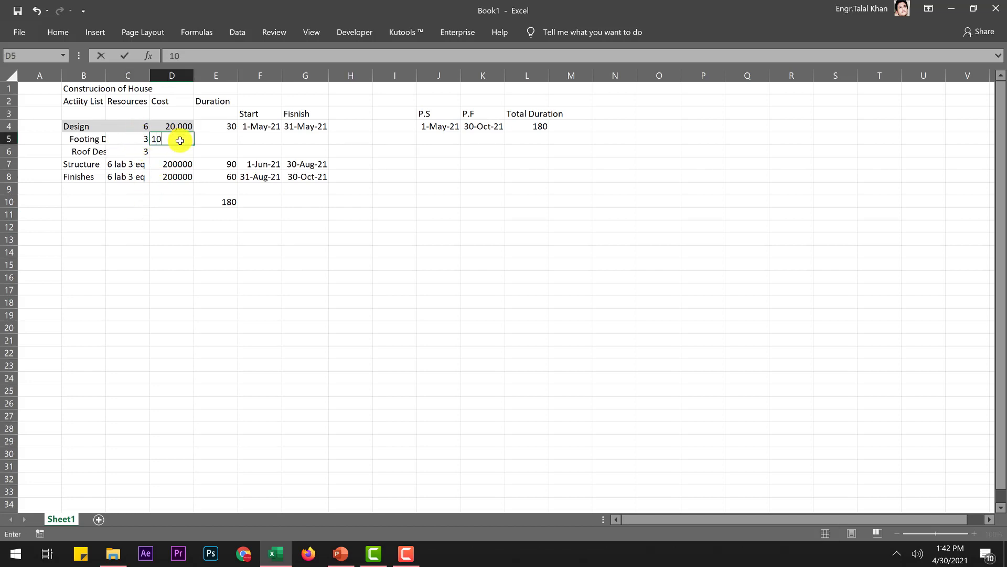
text(0,000)
click(171, 152)
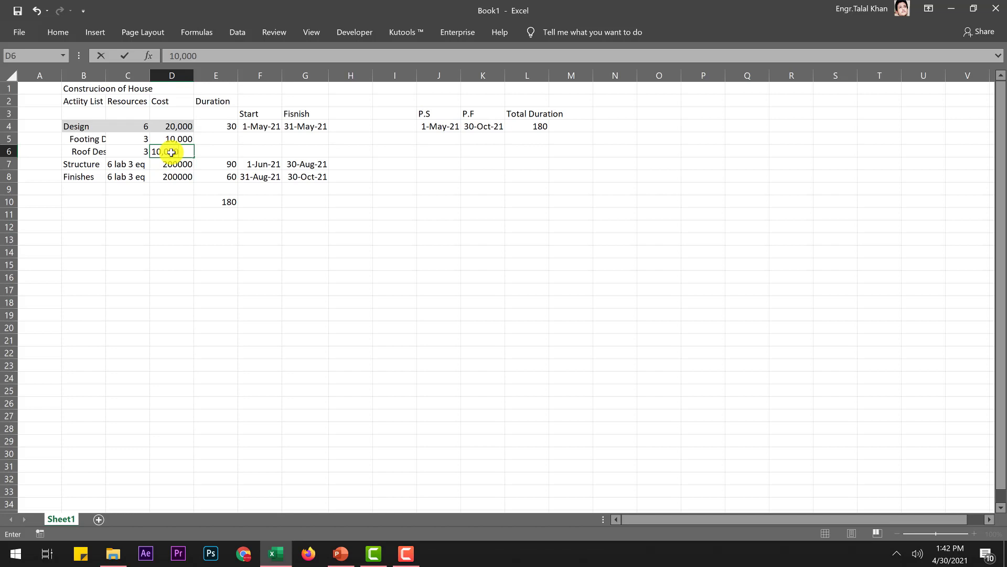
click(231, 299)
click(175, 142)
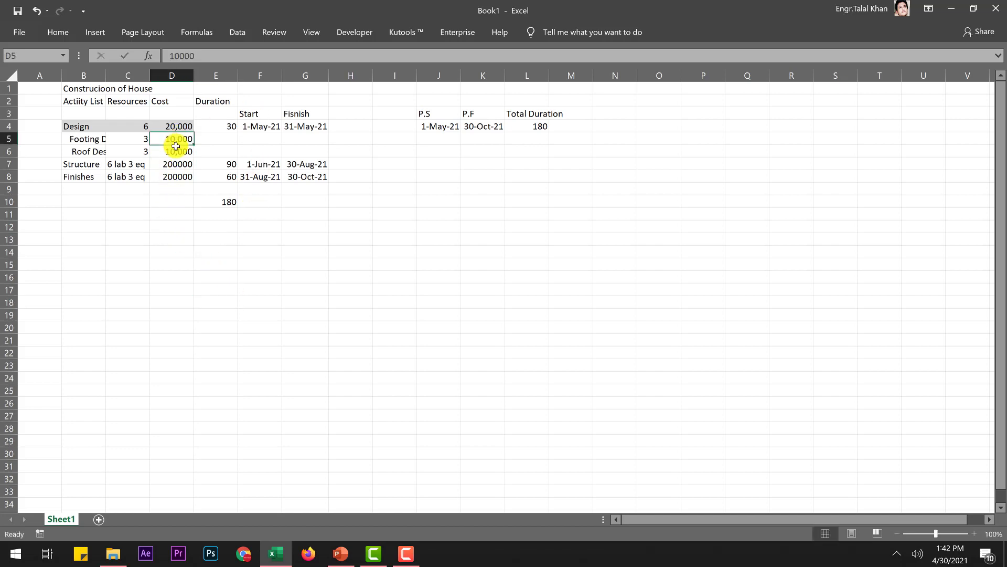
drag(94, 126, 195, 125)
click(232, 141)
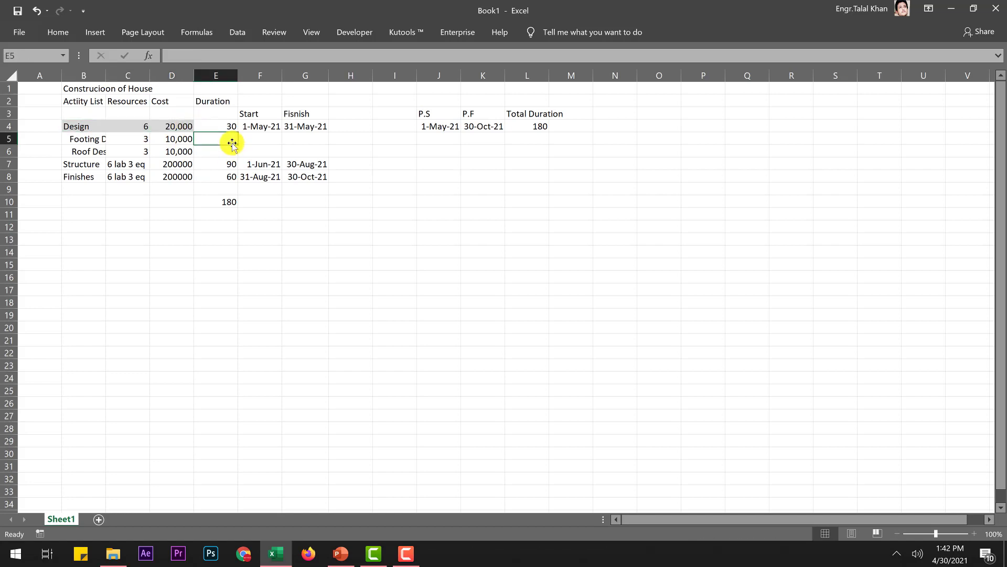
- Enter a duration of 15 for Footing Design in cell E5 and for Roof Design in E6
text(15)
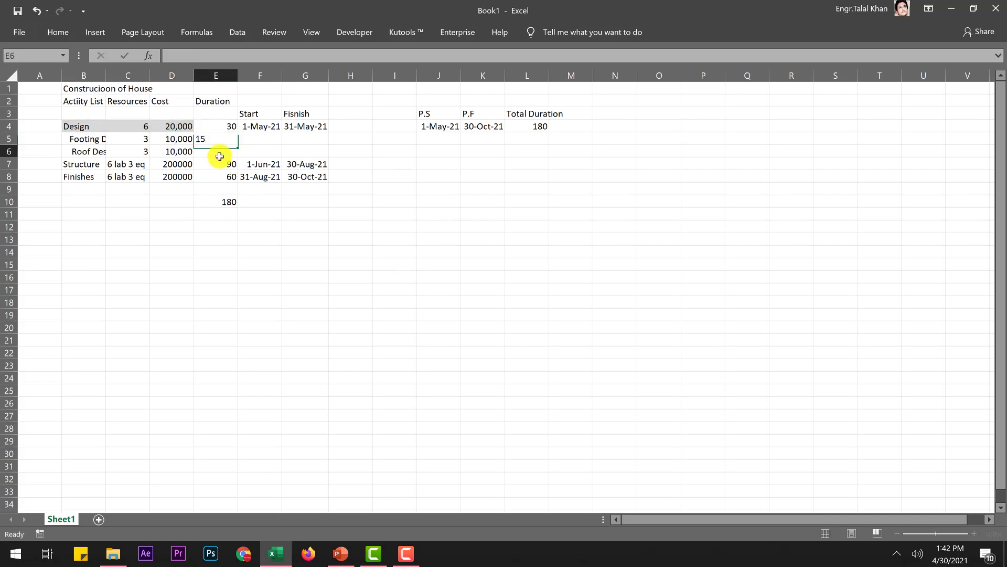
key(Return)
text(15)
click(265, 149)
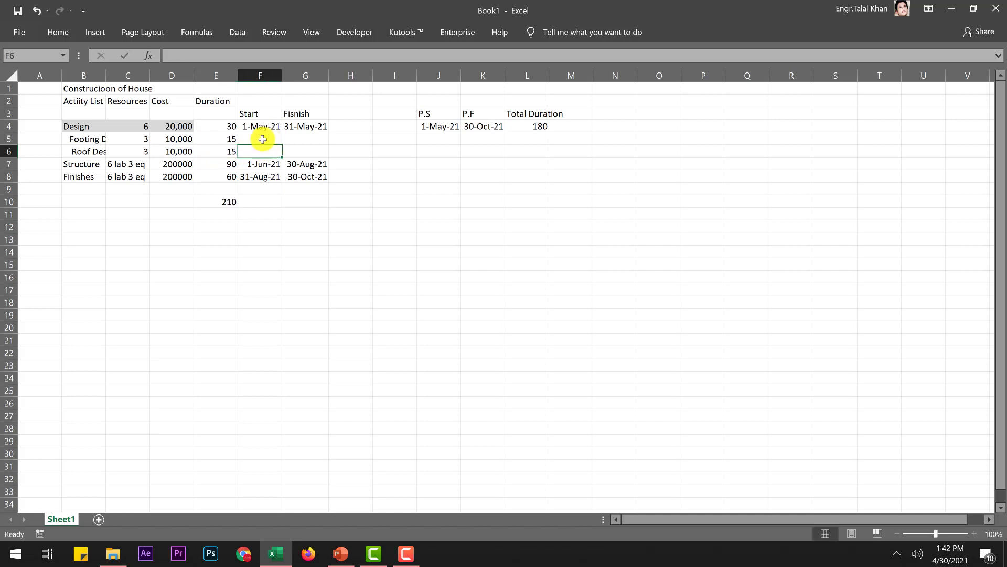
- Copy Design's start date from F4 into F5 as the start date of Footing Design
click(264, 137)
click(260, 129)
key(ctrl+c)
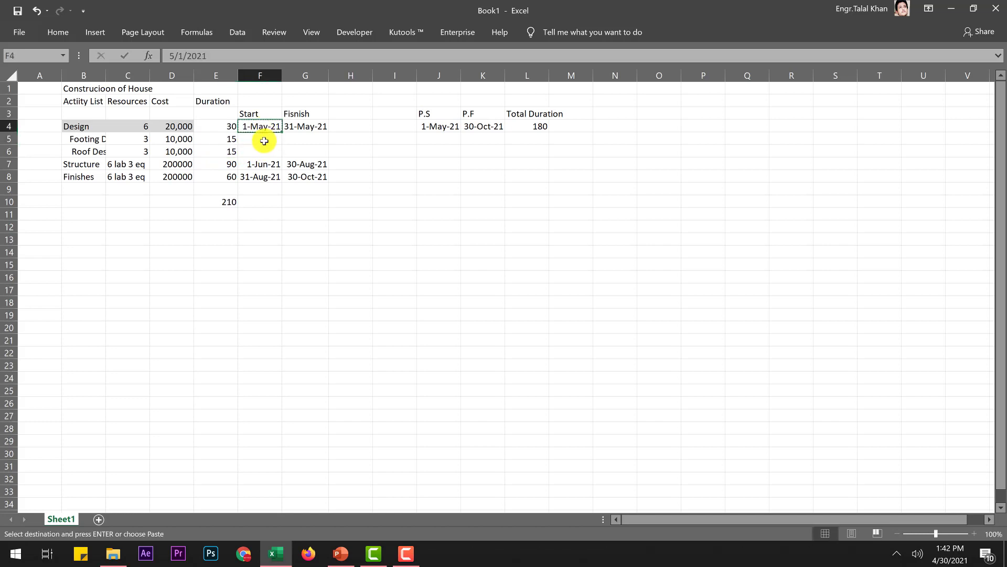
click(263, 139)
key(ctrl+v)
- Calculate Footing Design's finish date in cell G5 with the formula =F5+E5
click(299, 138)
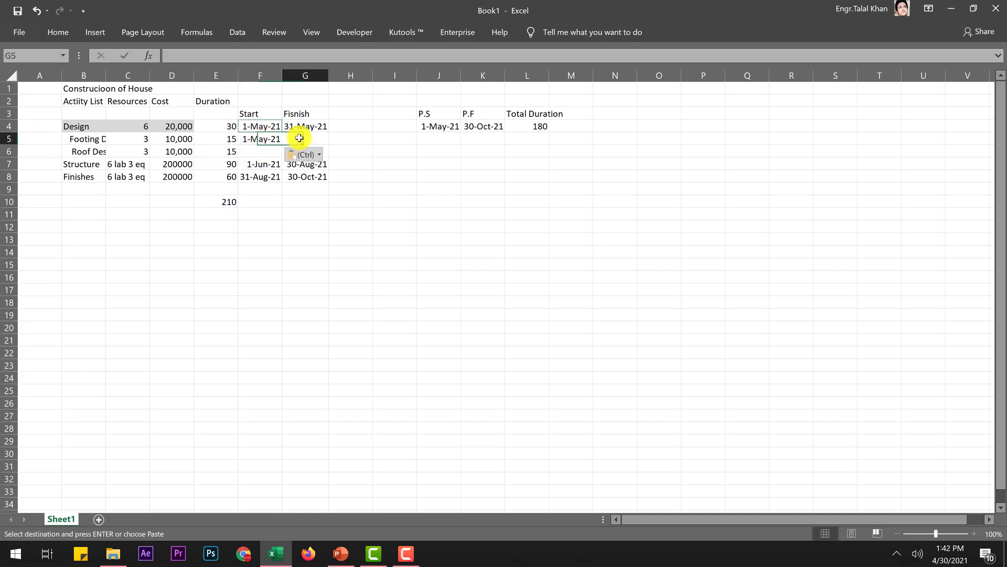
text(=)
click(270, 138)
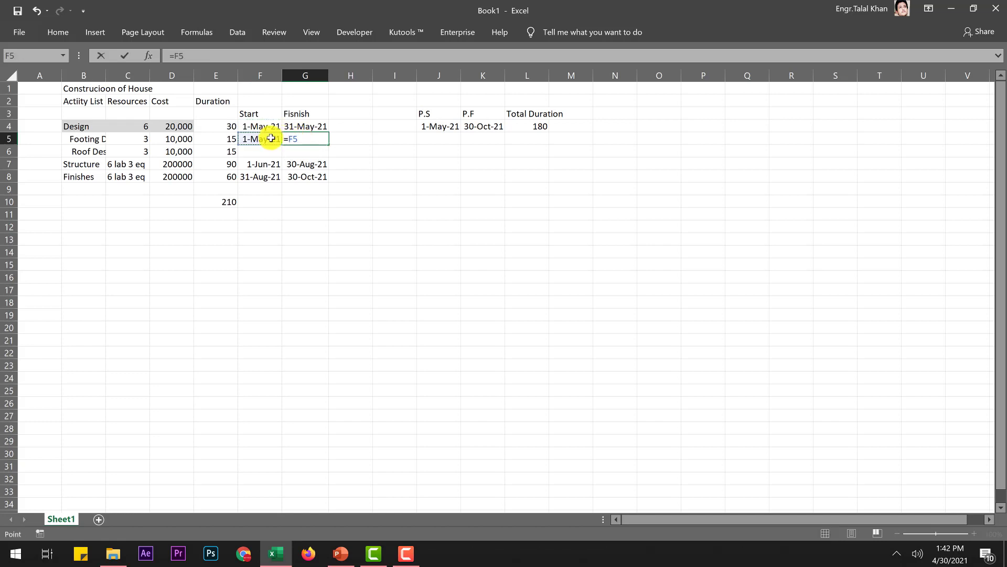
text(+)
click(225, 139)
key(Return)
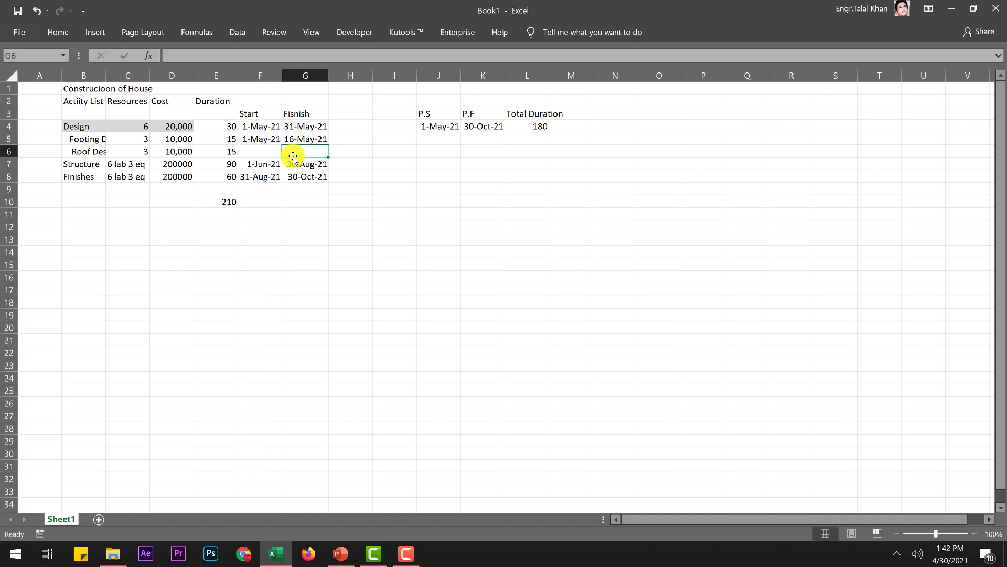
- Enter 17 May 21 as the start date of Roof Design in cell F6
click(270, 151)
text(17 May)
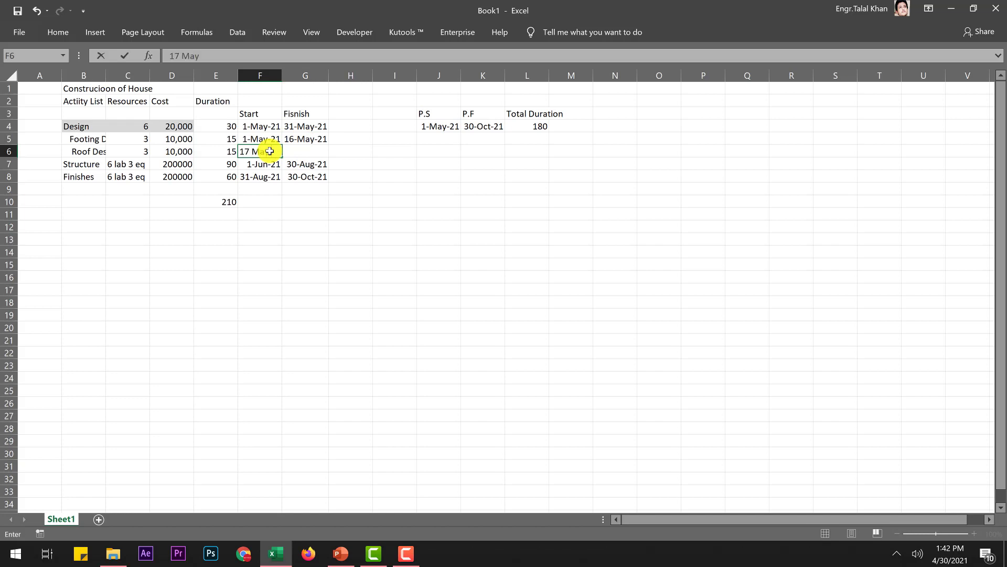
text( 21)
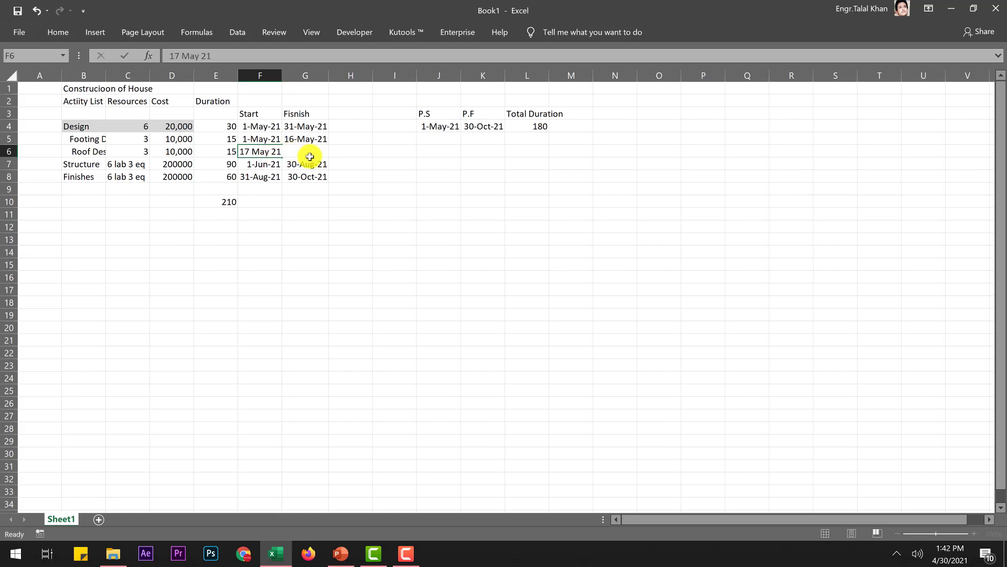
click(310, 156)
- Copy Design's finish date formula from G4 into G6 for Roof Design
click(308, 128)
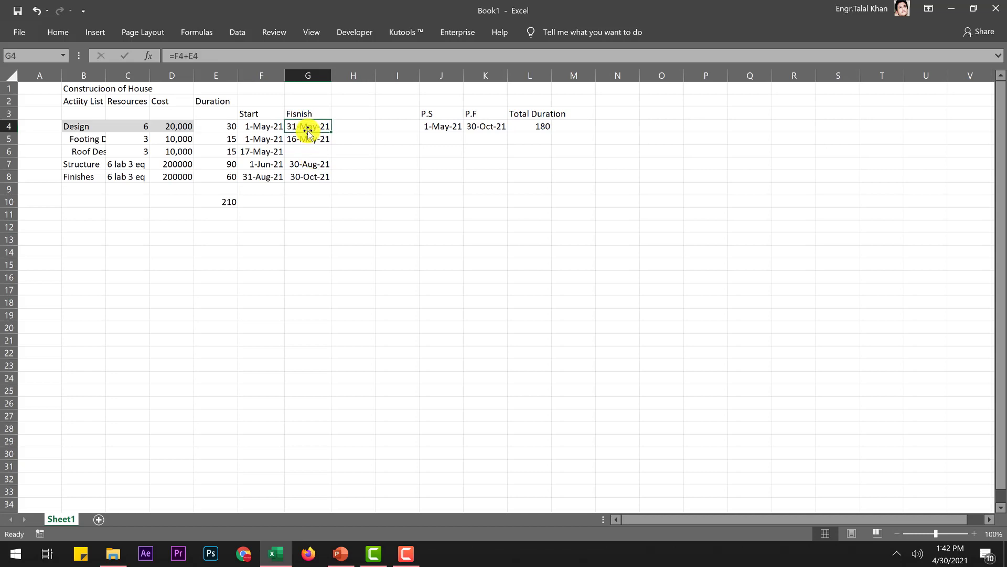
key(ctrl+c)
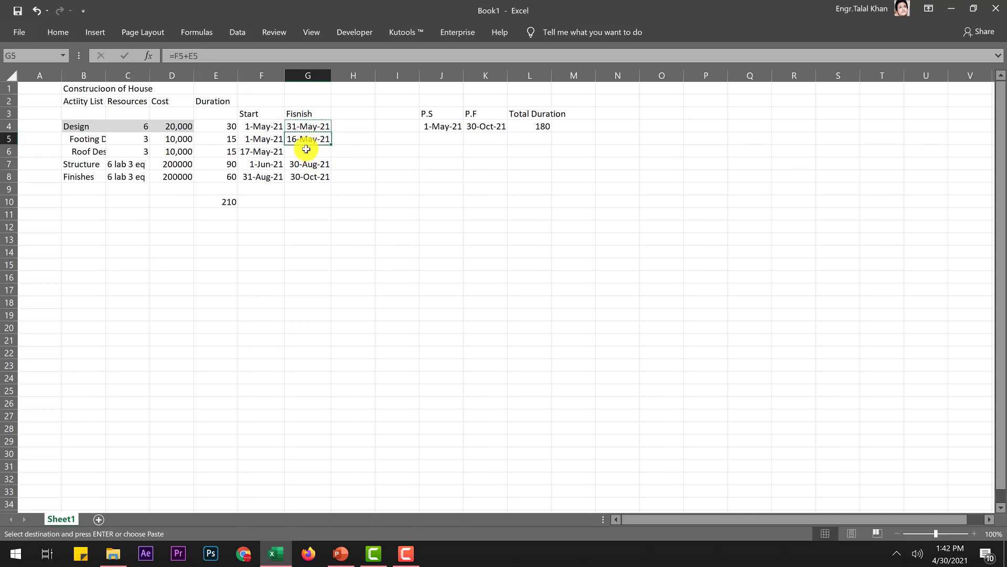
click(302, 154)
key(ctrl+v)
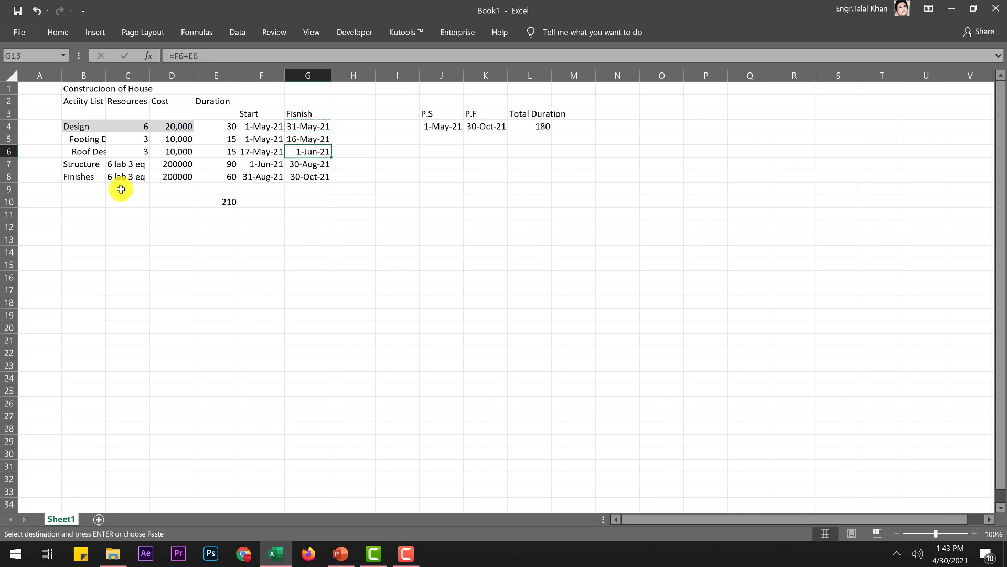
- Insert a blank row above the Structure row
click(5, 163)
right_click(6, 163)
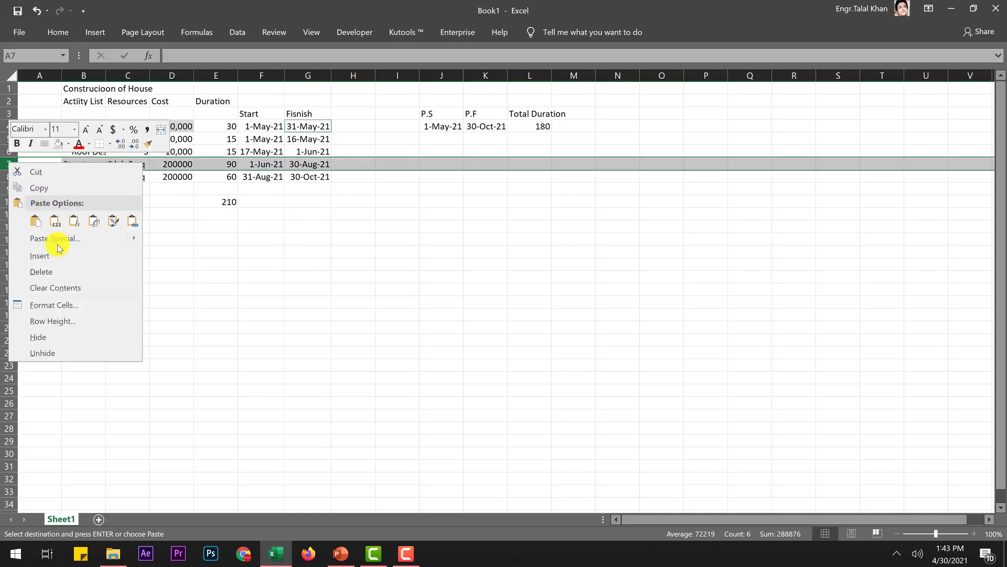
click(59, 252)
click(172, 260)
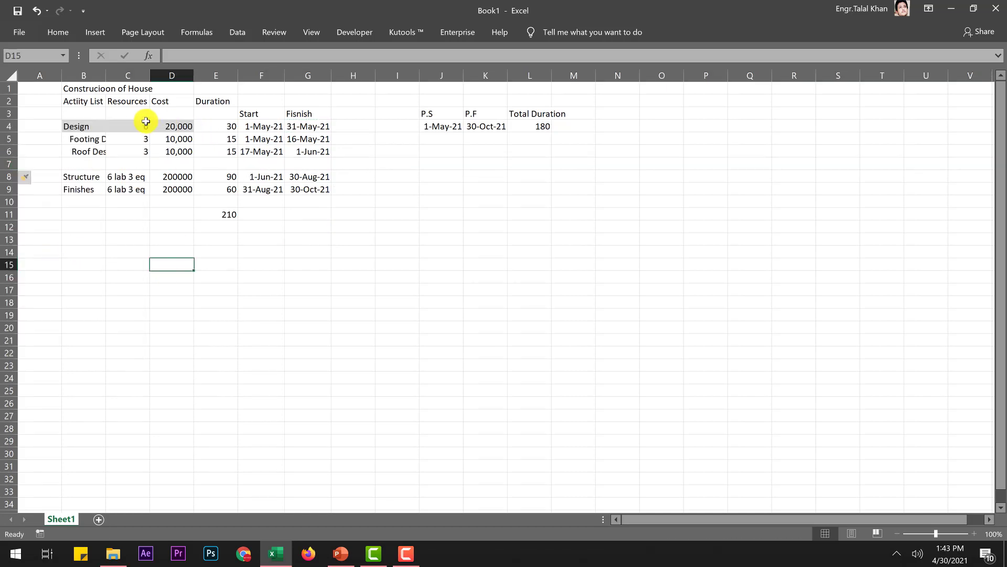
- Fill Design's whole row from B4 to G4 with light gray
click(79, 127)
drag(371, 126, 325, 131)
right_click(326, 130)
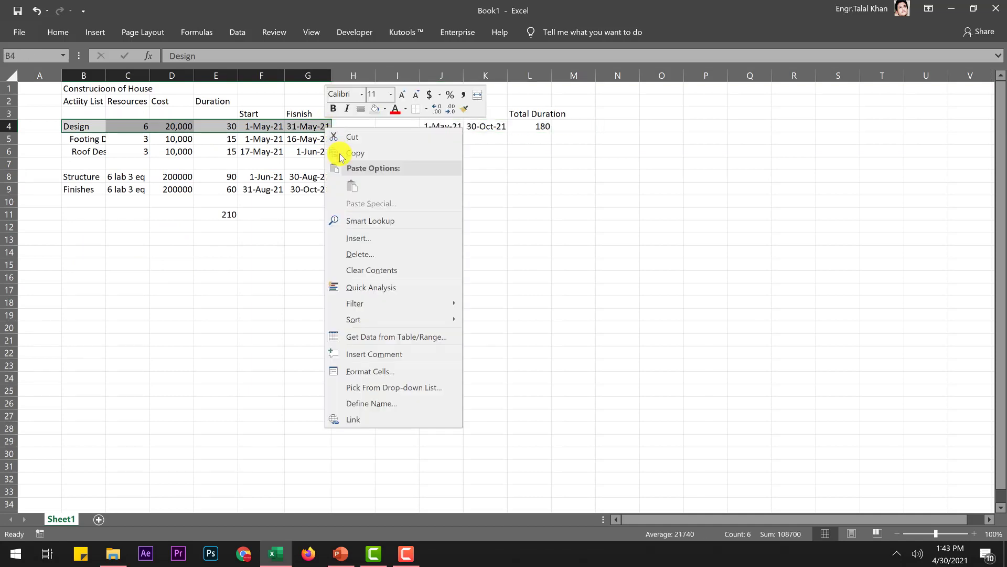
click(58, 32)
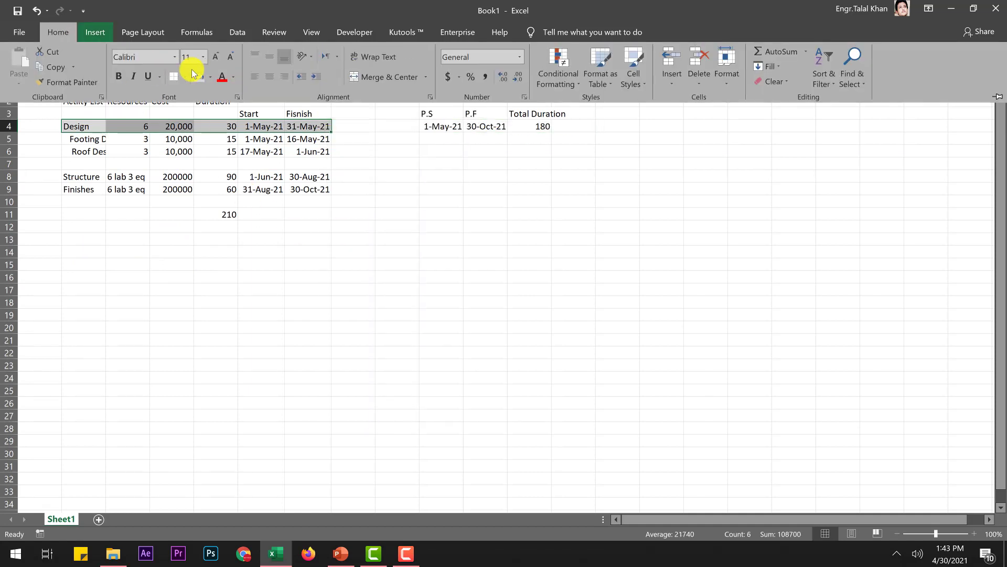
click(203, 209)
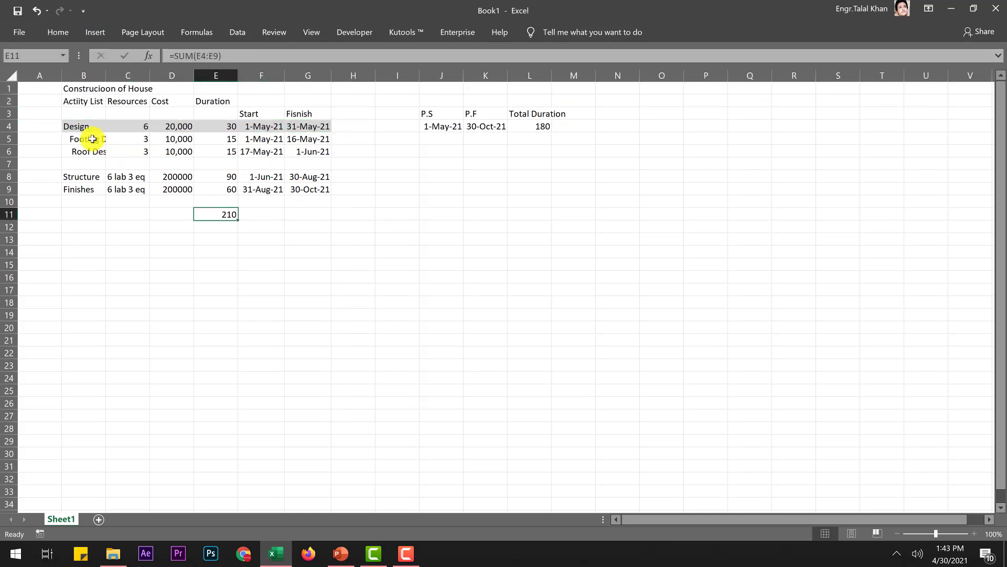
drag(84, 127, 308, 128)
- Label Design as WBS in cell A4 and mark Footing Design and Roof Design with A in A5 and A6
click(42, 122)
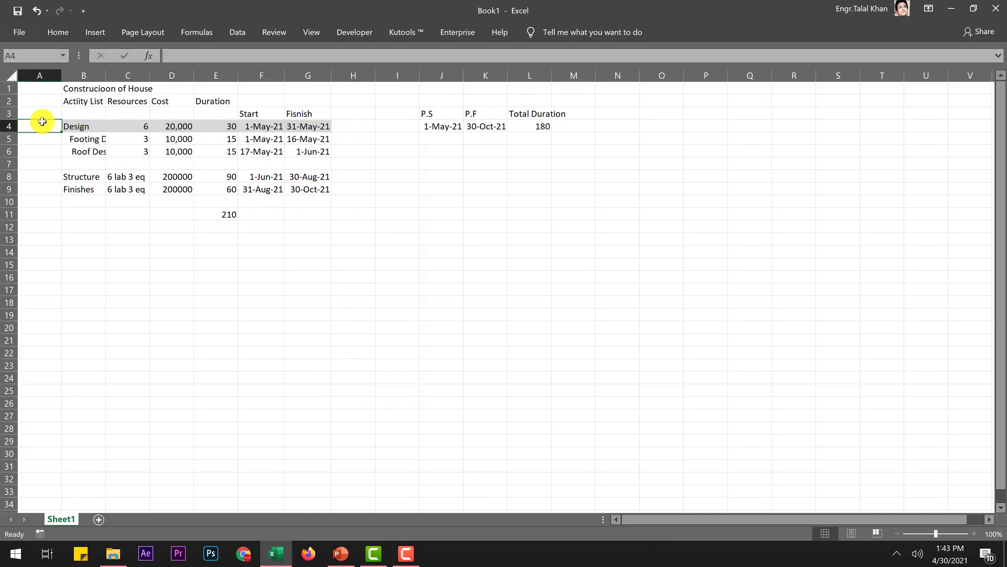
text(WBS)
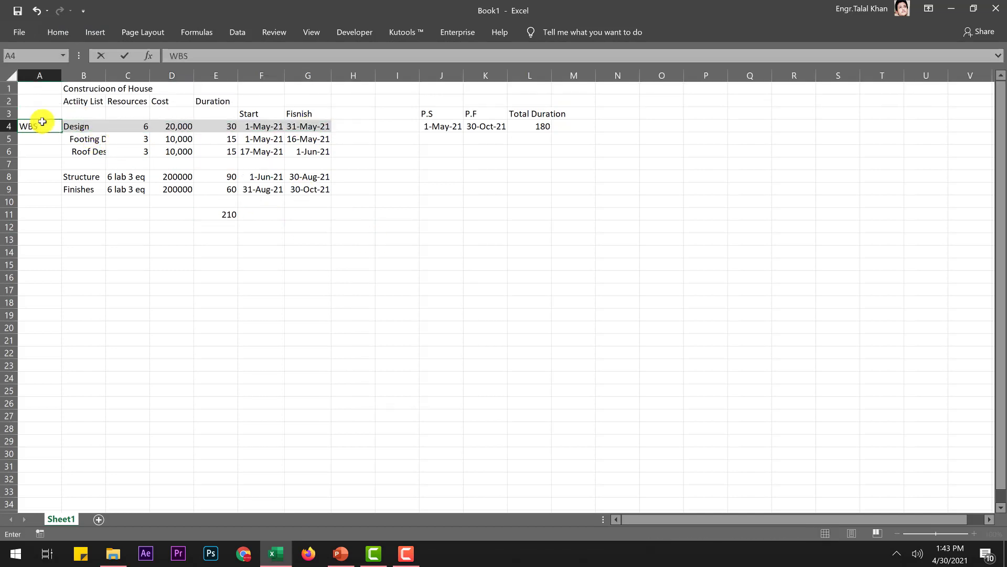
click(74, 234)
click(47, 139)
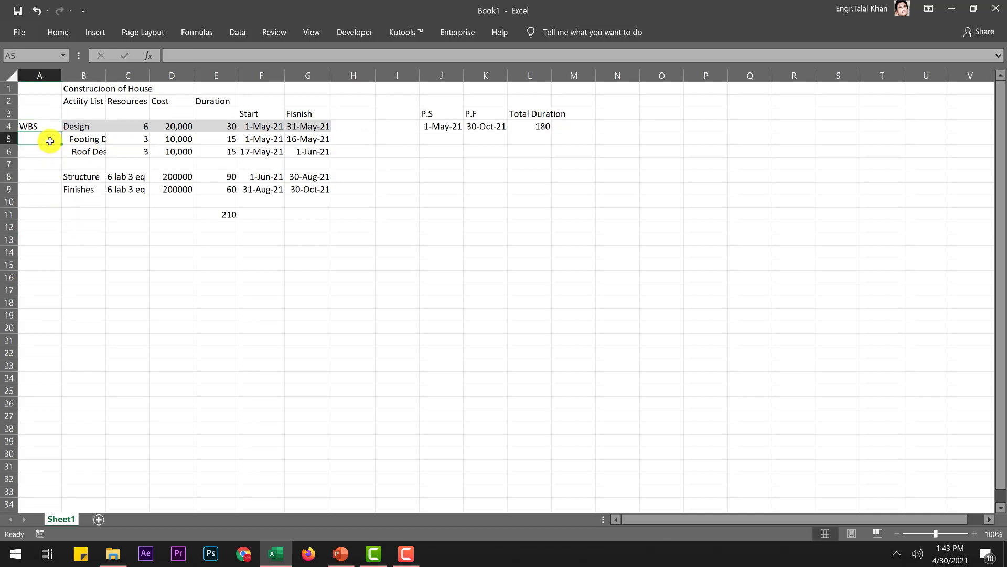
text(A)
key(Return)
text(A)
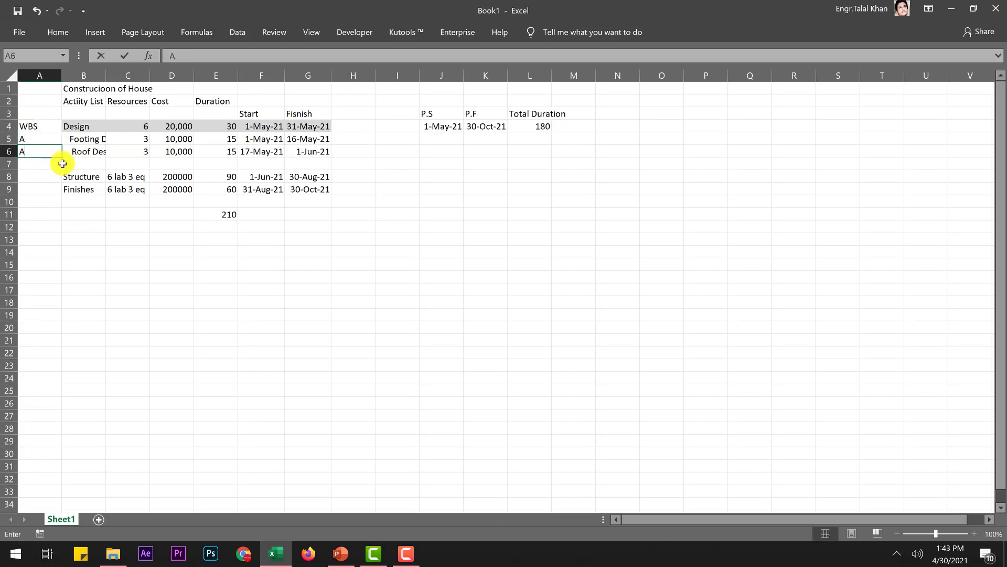
click(96, 198)
- Auto-fit the width of column B to the full activity names
drag(34, 150, 95, 151)
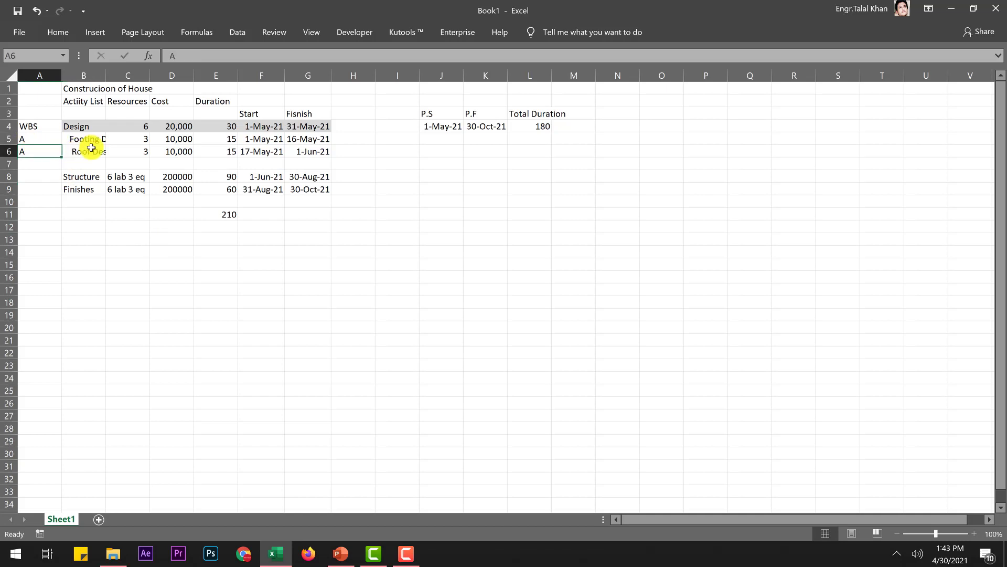
double_click(104, 75)
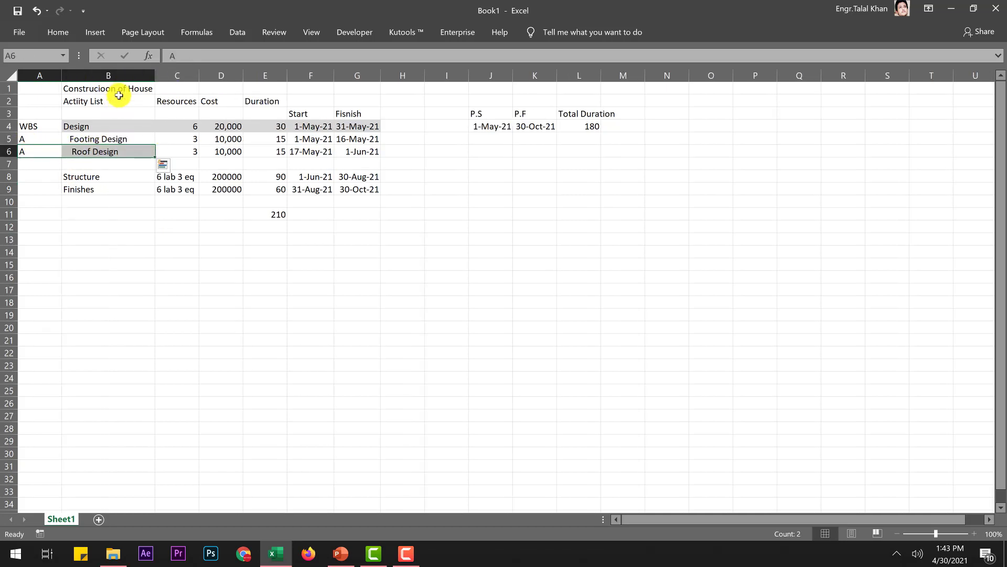
click(178, 276)
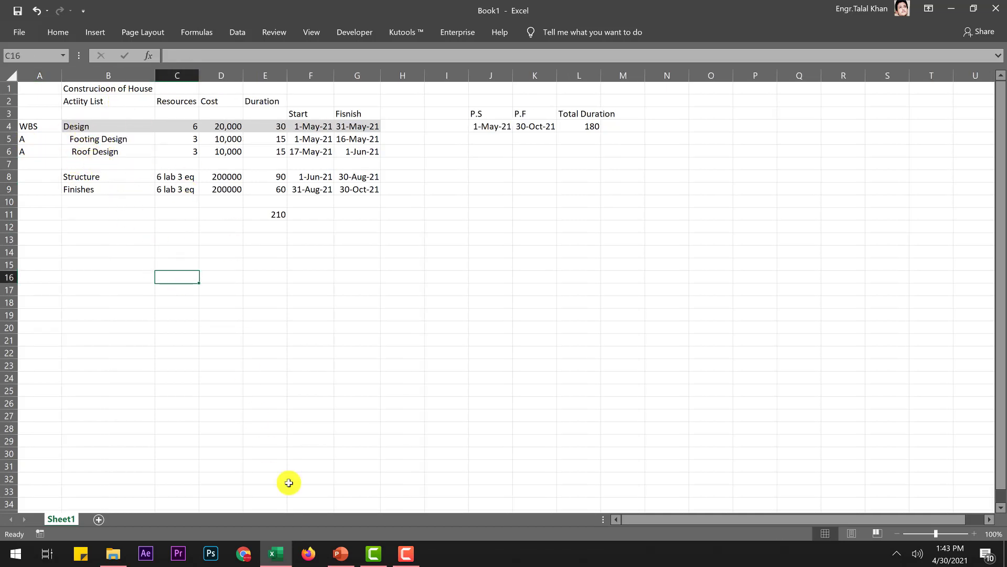
mouse_move(339, 561)
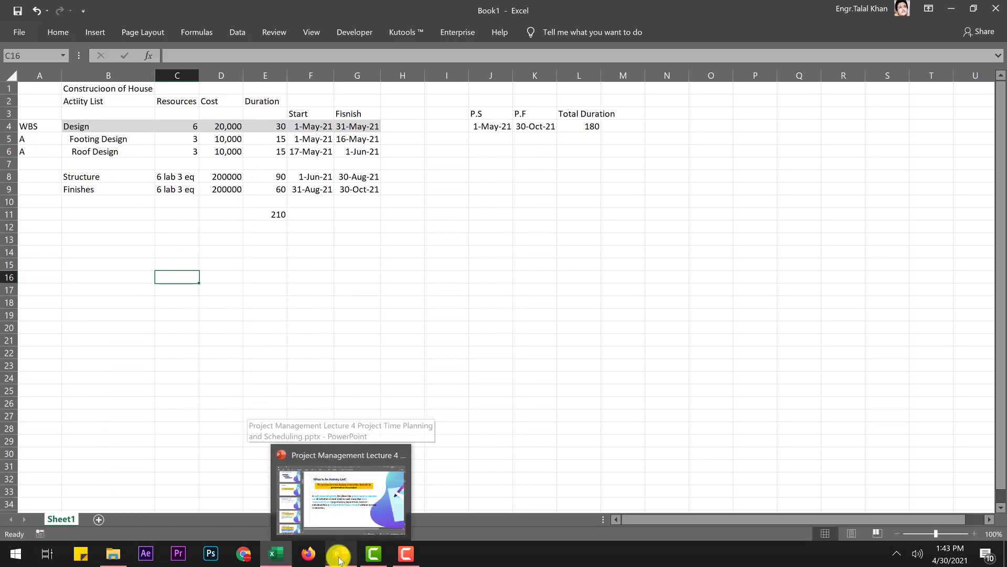
click(350, 503)
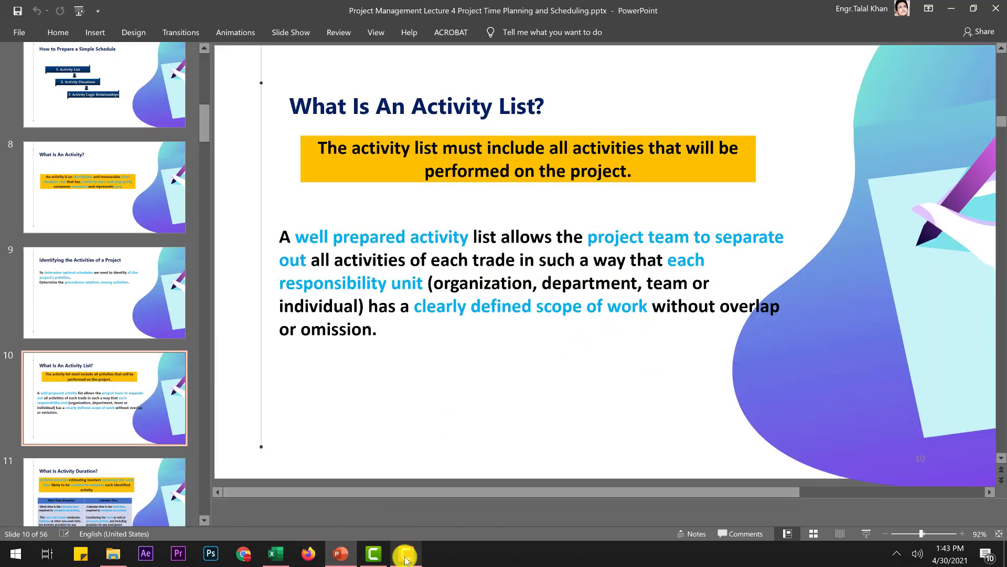
click(273, 558)
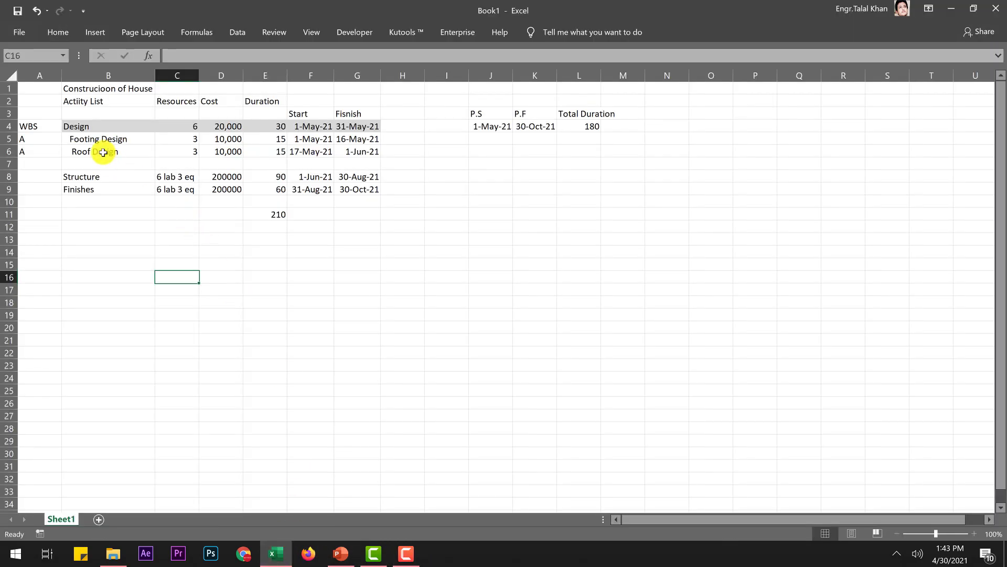
click(102, 137)
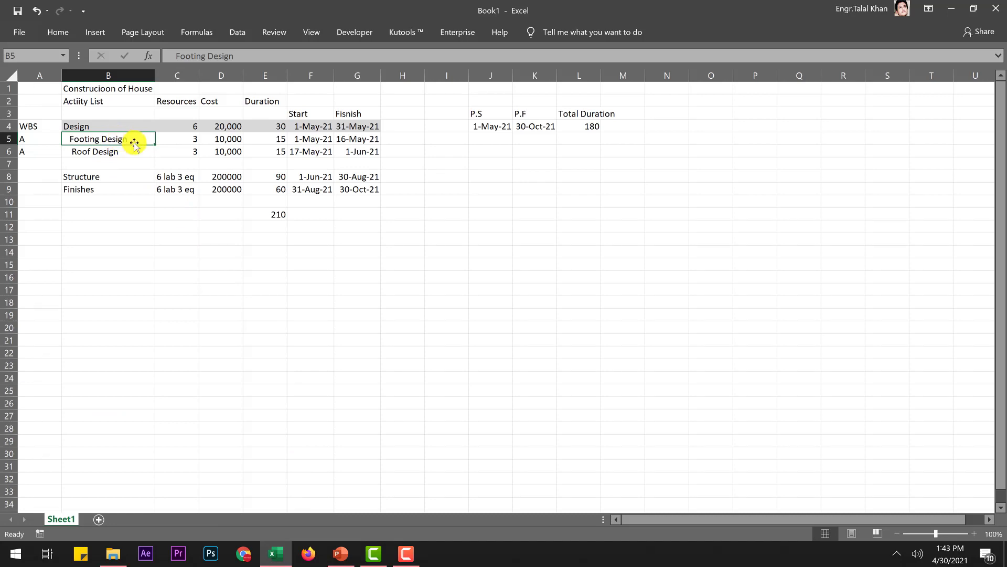
click(283, 141)
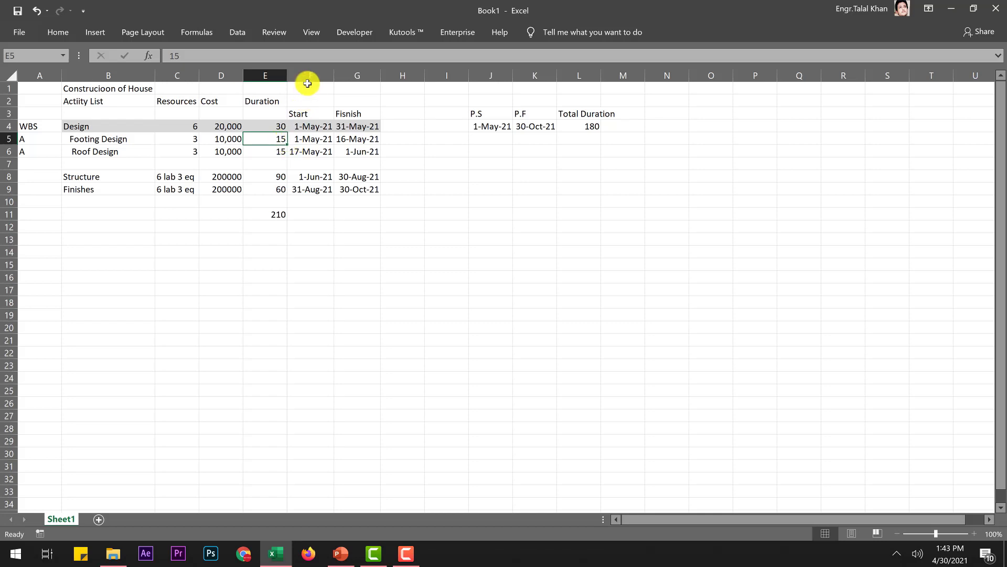
- Insert a blank column between the Duration and Start columns
click(278, 75)
click(311, 75)
right_click(311, 77)
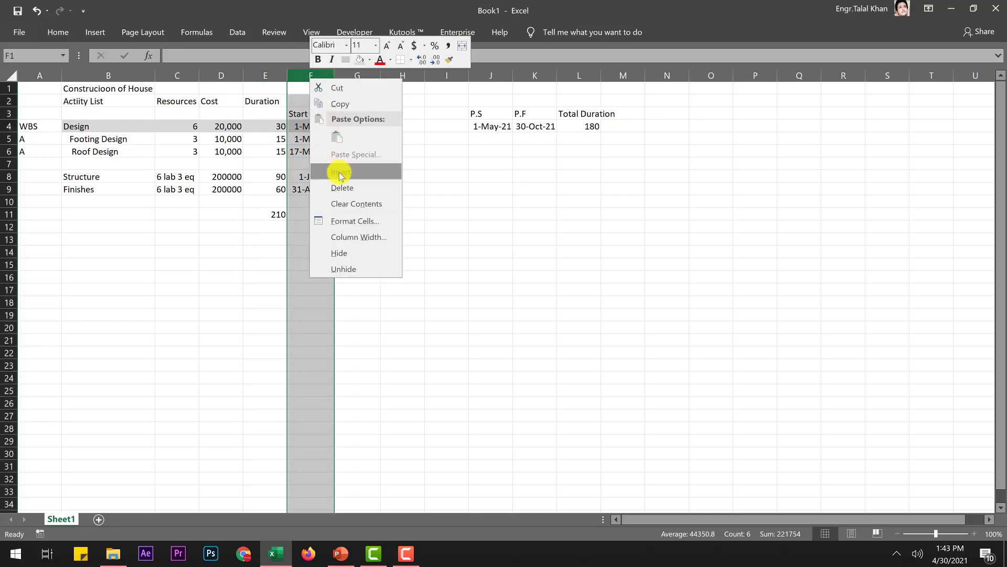
click(336, 172)
- Enter 16 for Footing Design in cell F5 of the blank column beside Duration
click(308, 142)
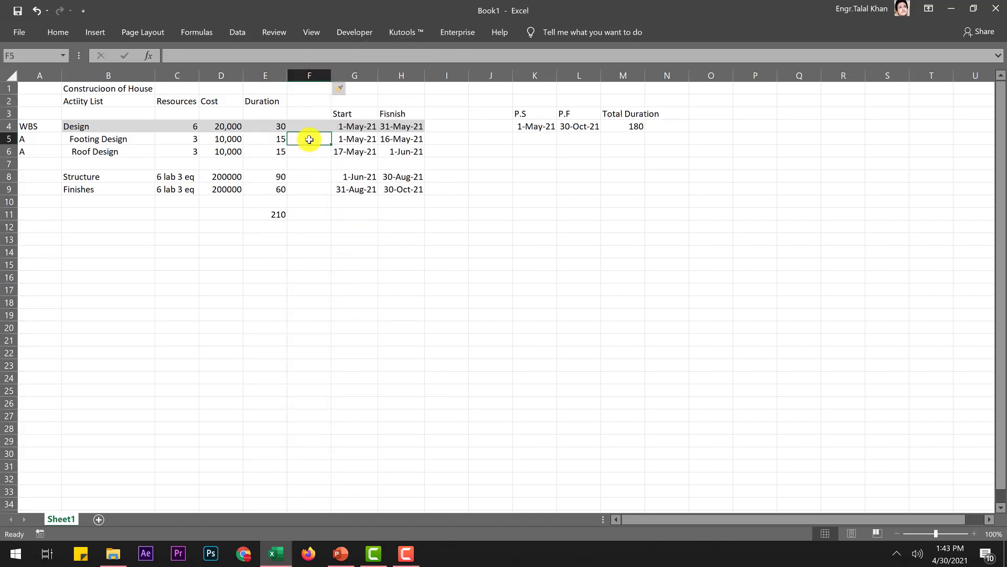
text(16)
click(313, 175)
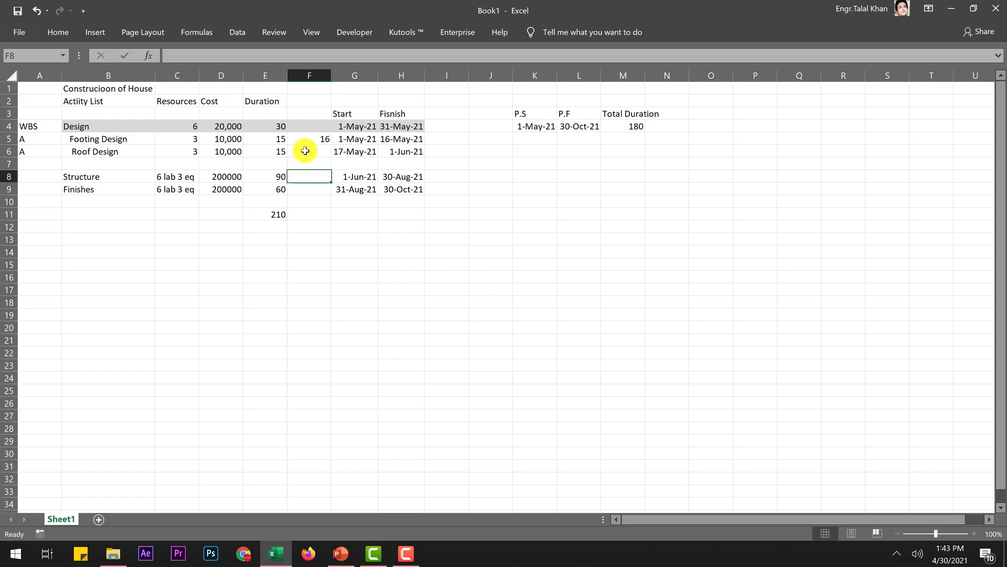
- Enter 15 for Roof Design in cell F6 of the column beside Duration
key(Up)
key(Up)
click(276, 151)
click(300, 155)
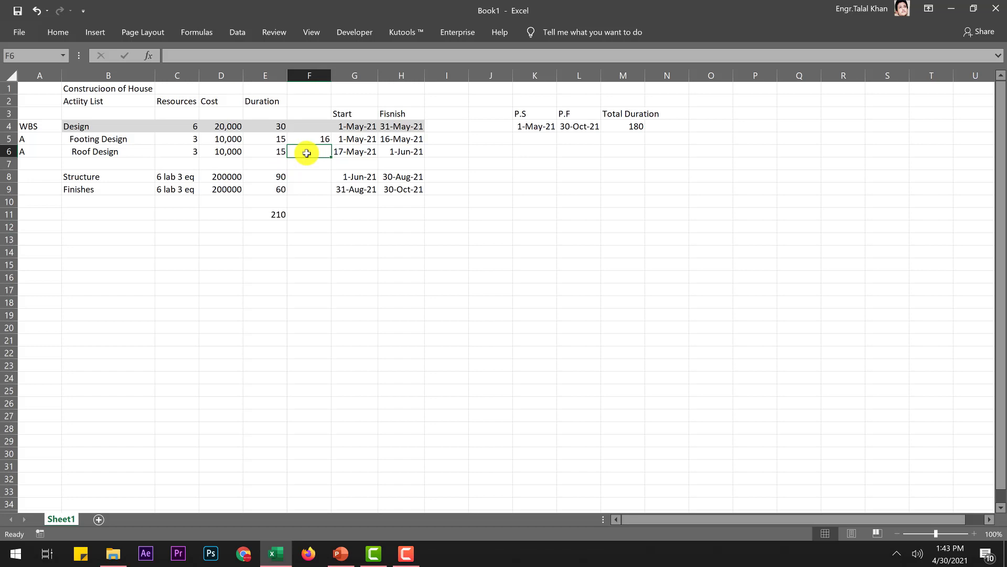
text(15)
click(320, 278)
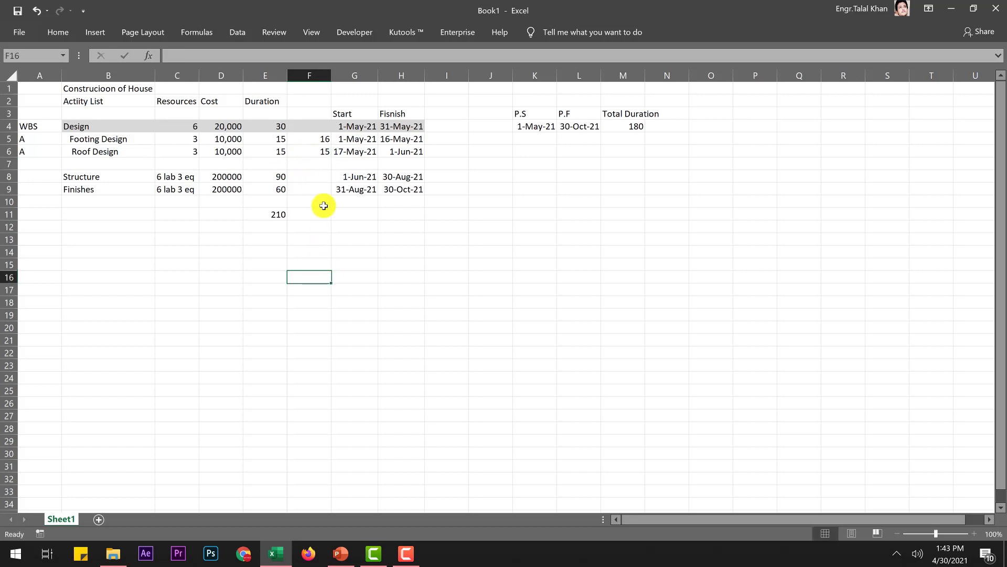
- Change Roof Design's value in cell F6 to 14
click(320, 153)
text(14)
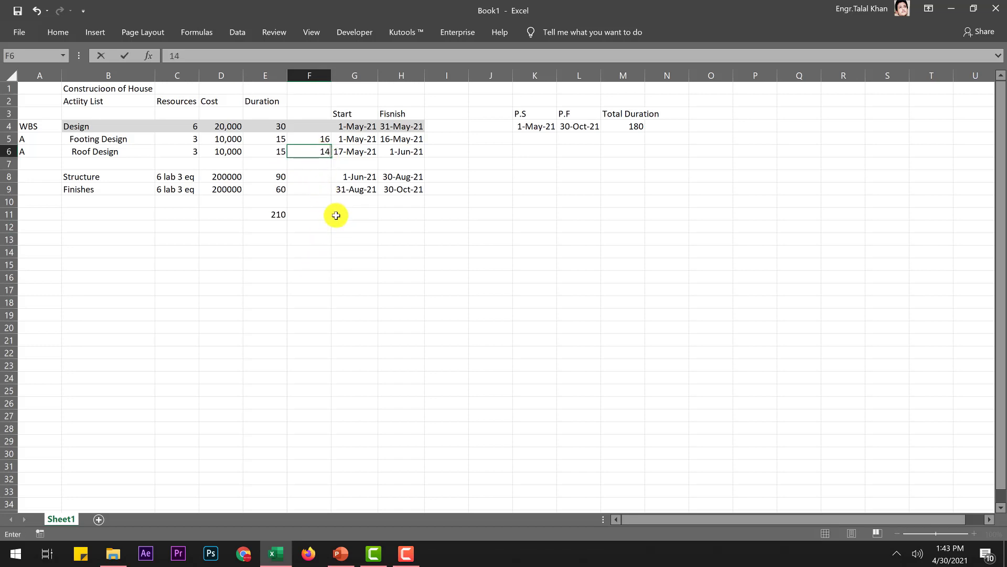
click(338, 215)
click(282, 125)
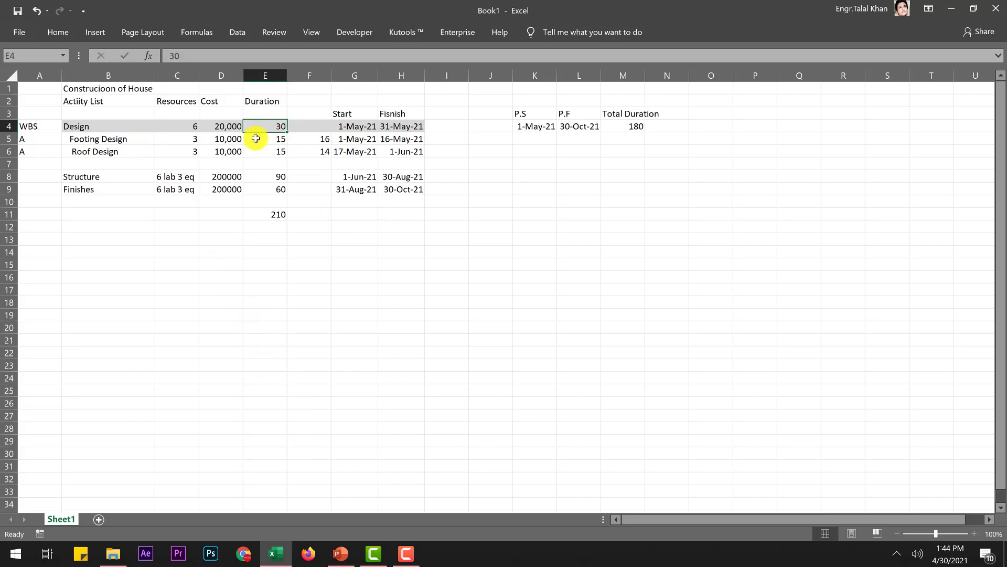
- Switch to the PowerPoint lecture and open slide 11, What Is Activity Duration?
click(313, 125)
click(373, 415)
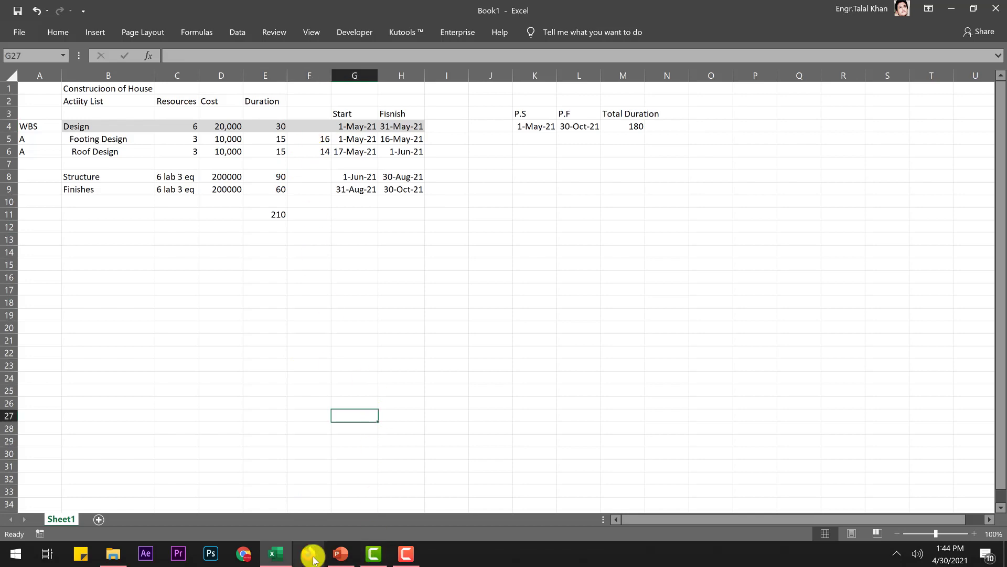
click(342, 555)
scroll(135, 354, down, 3)
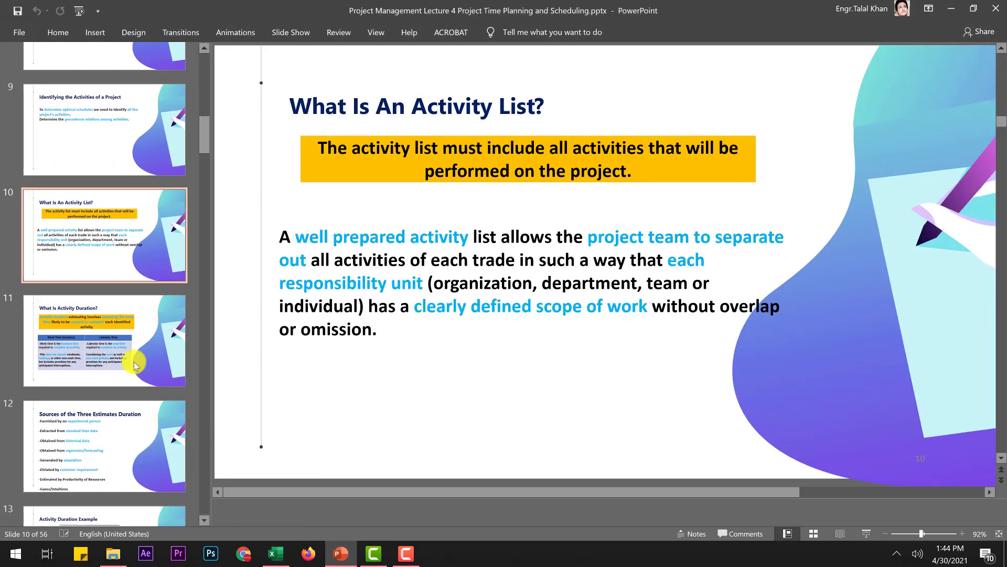
click(135, 342)
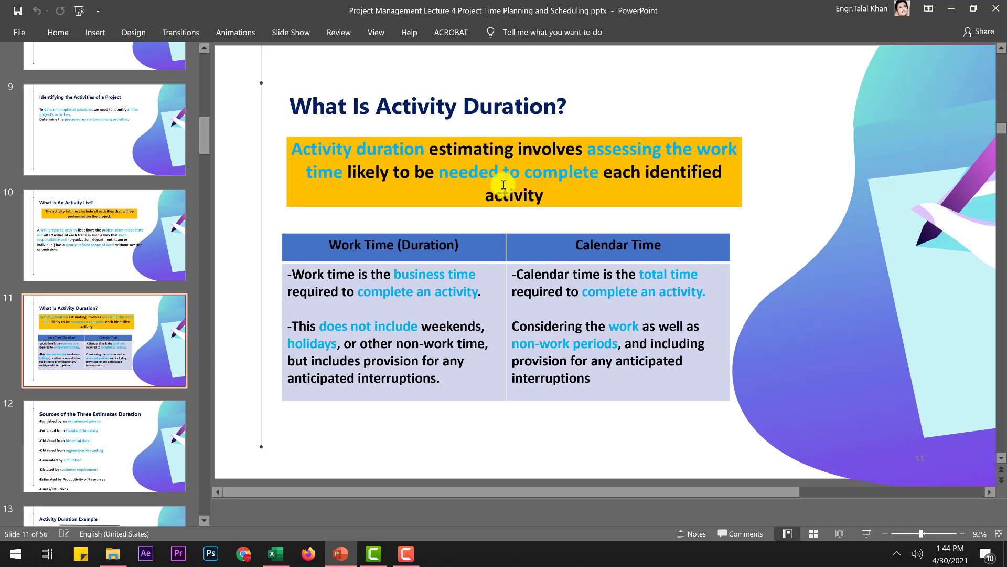
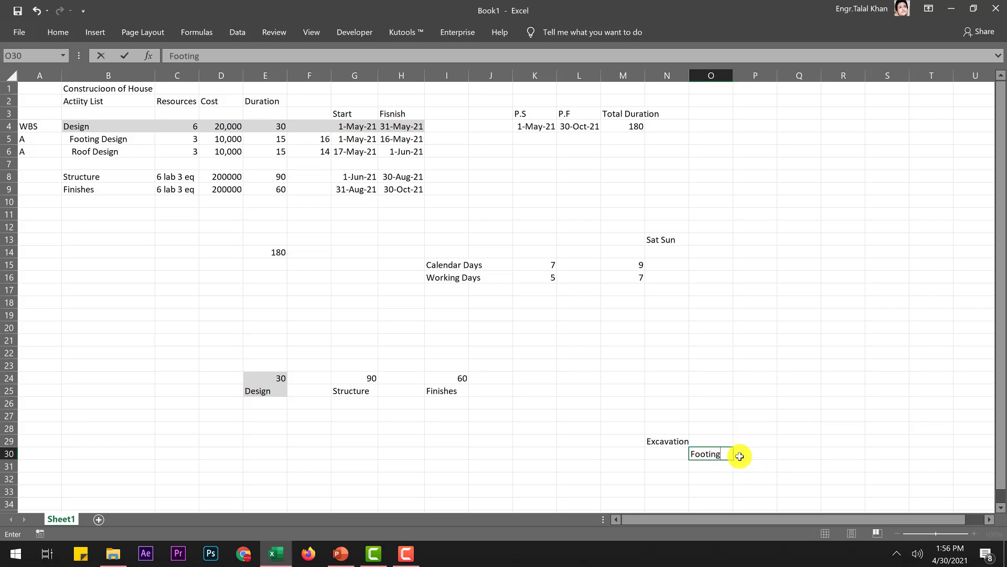
- Finish the Footing entry in cell O30 and fill the Excavation bar across cells M29:N29 with light green
key(Return)
click(673, 442)
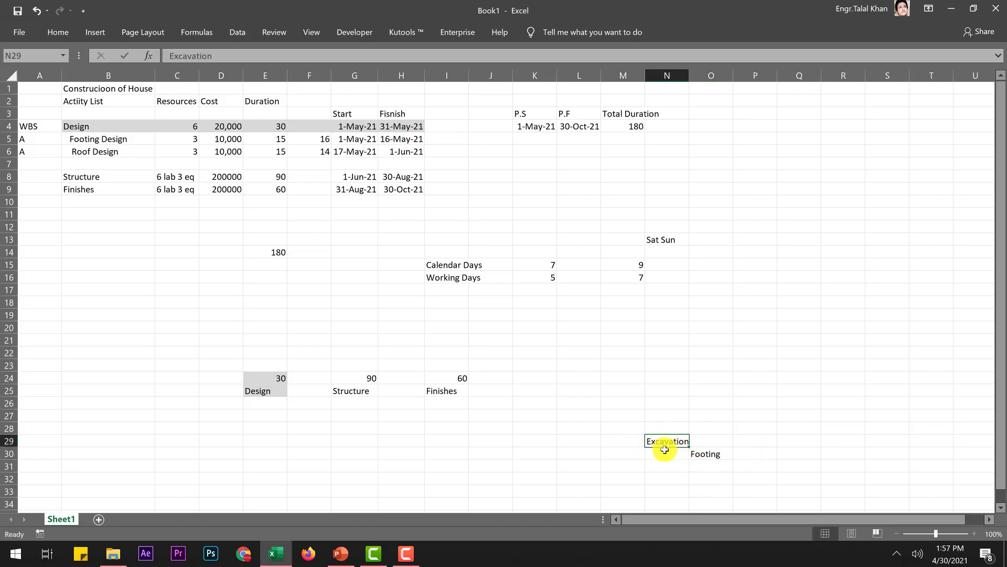
drag(618, 441, 683, 441)
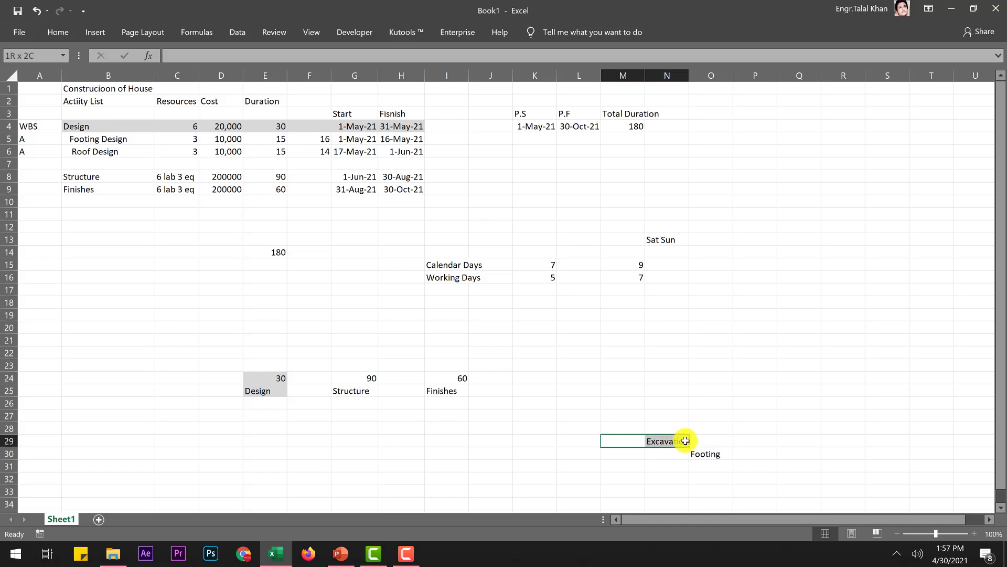
click(73, 34)
click(209, 74)
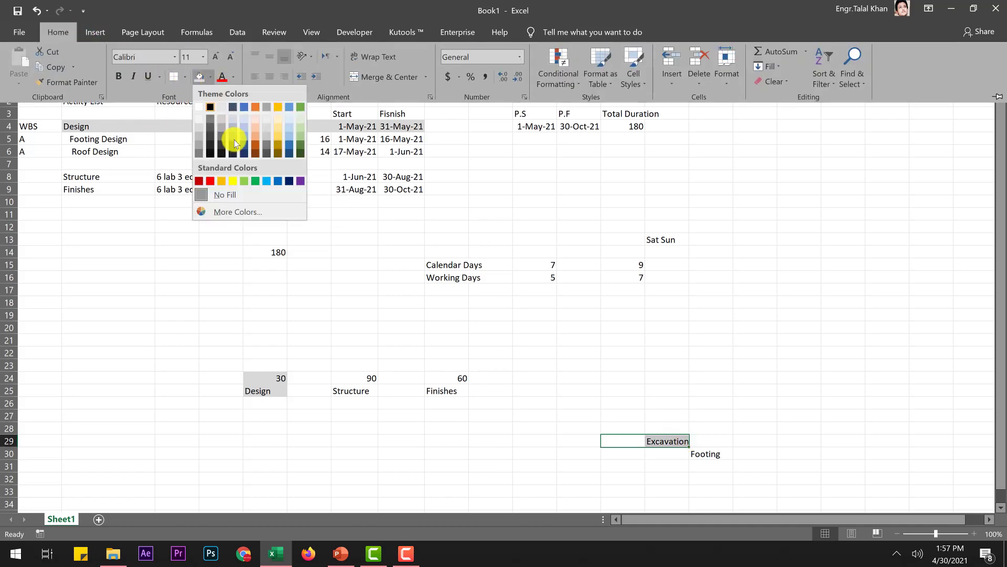
click(245, 178)
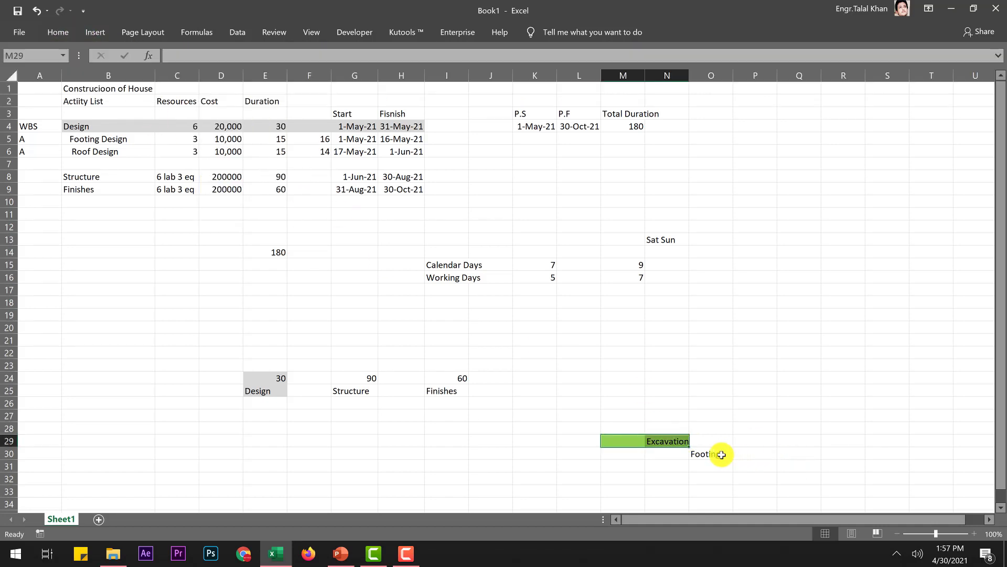
- Fill the Footing bar across cells O30:Q30 with the same light green
drag(714, 452, 807, 452)
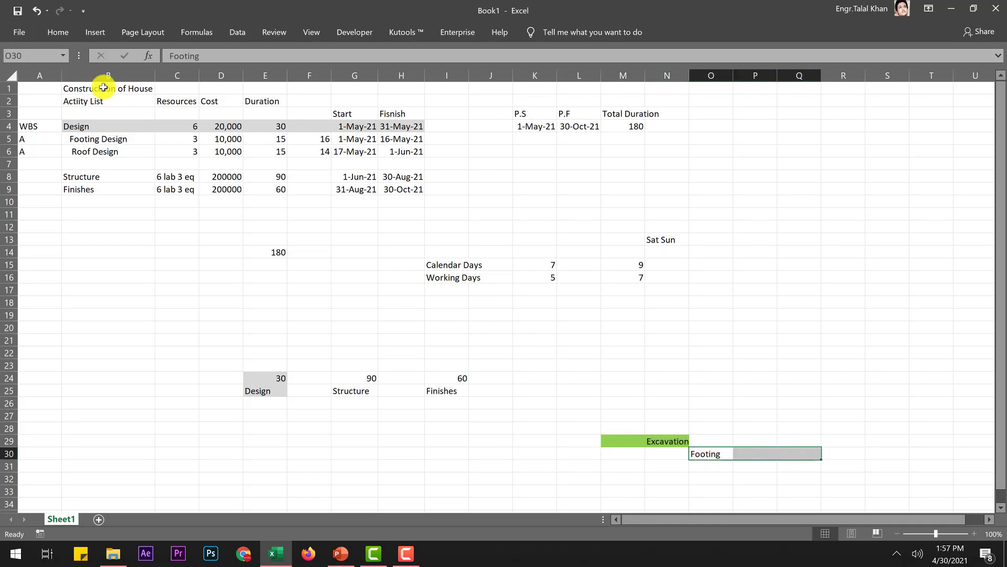
click(58, 39)
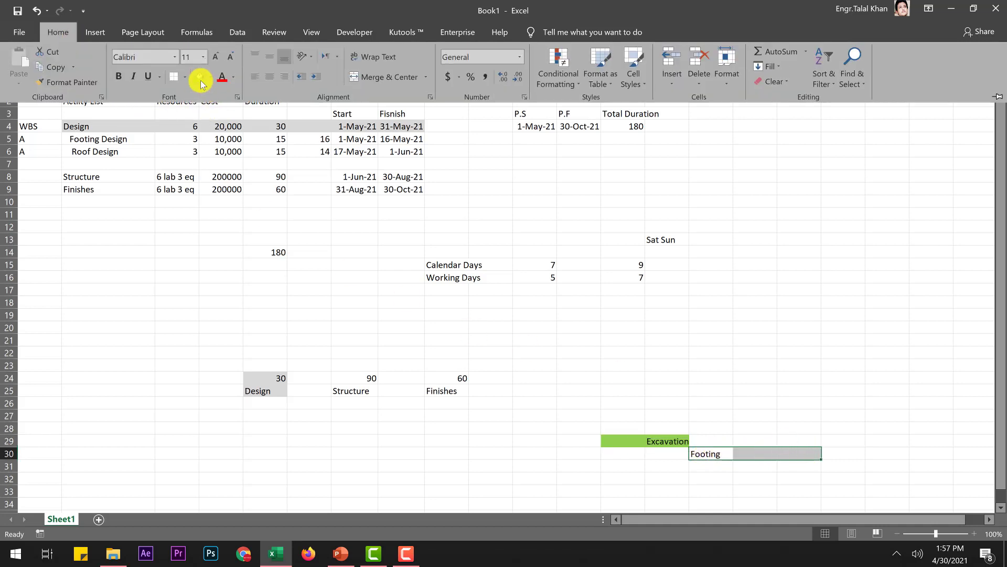
click(200, 77)
click(670, 450)
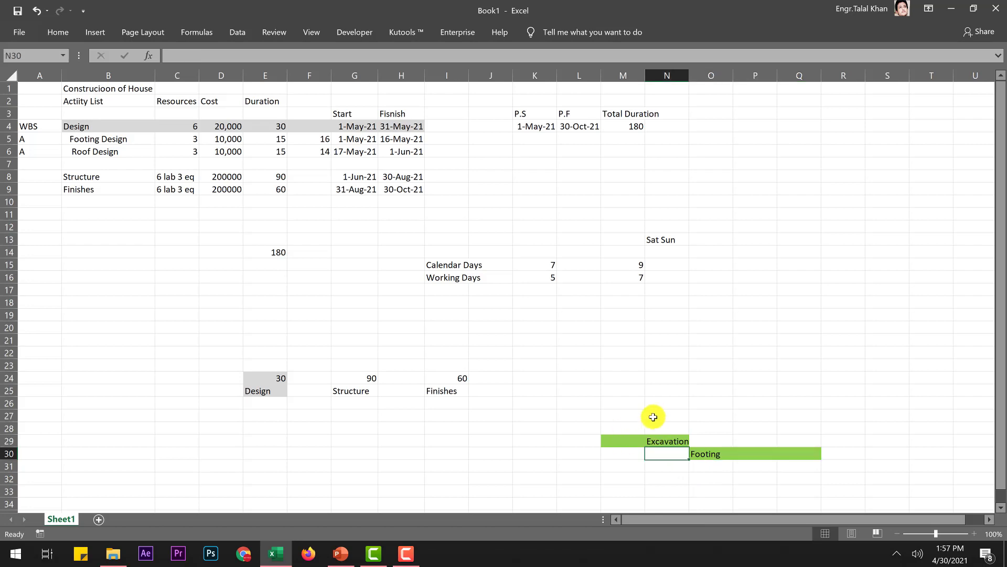
- Enter the relationship label F.S in cell N27 above the Excavation bar
drag(599, 441, 842, 454)
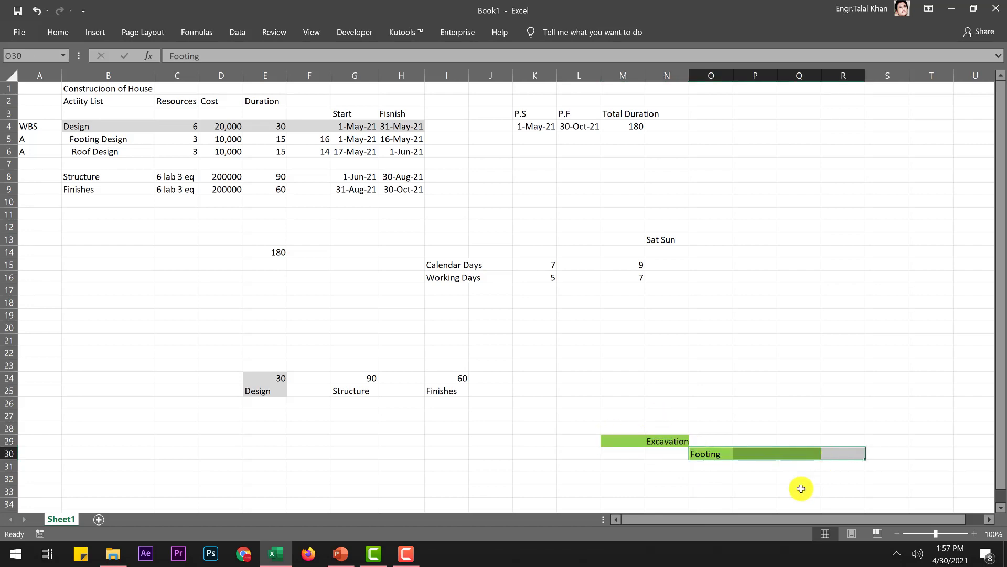
click(802, 488)
click(677, 414)
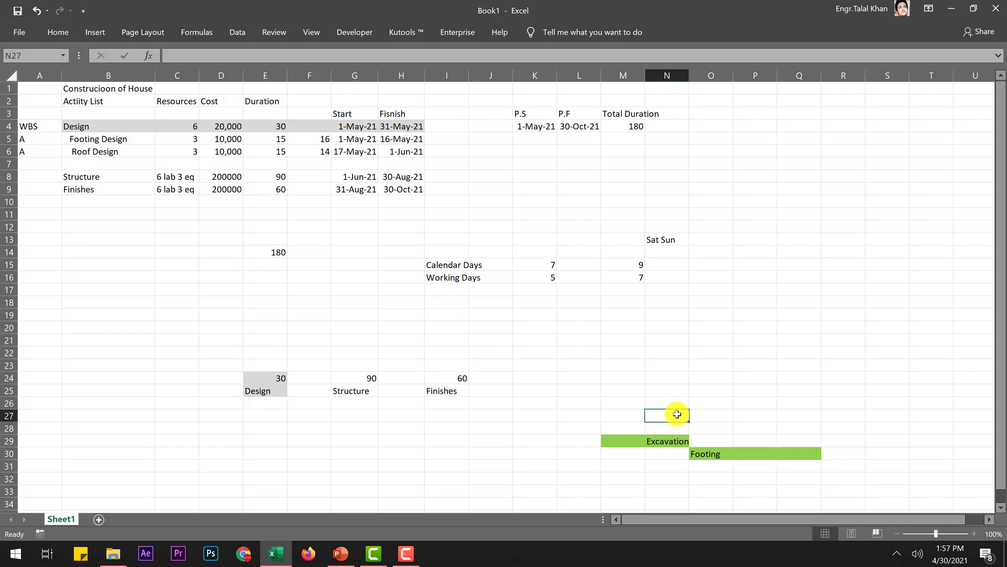
text(F.S)
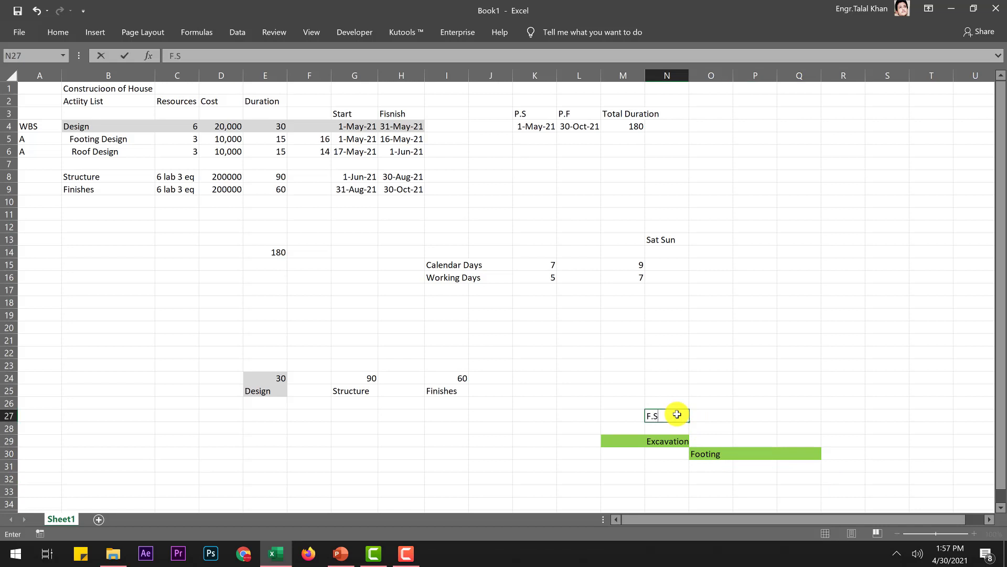
click(706, 453)
drag(602, 441, 668, 438)
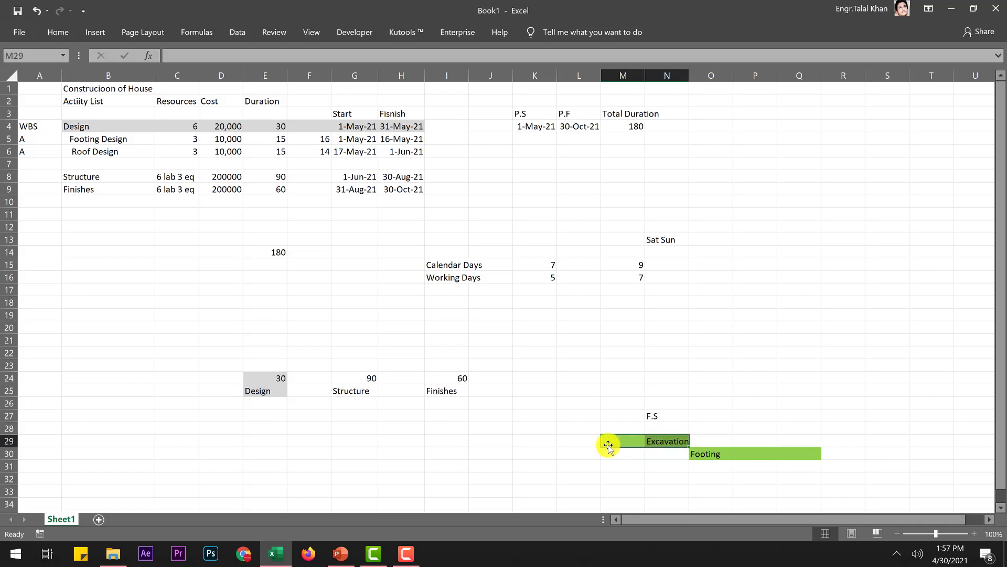
click(651, 405)
click(650, 417)
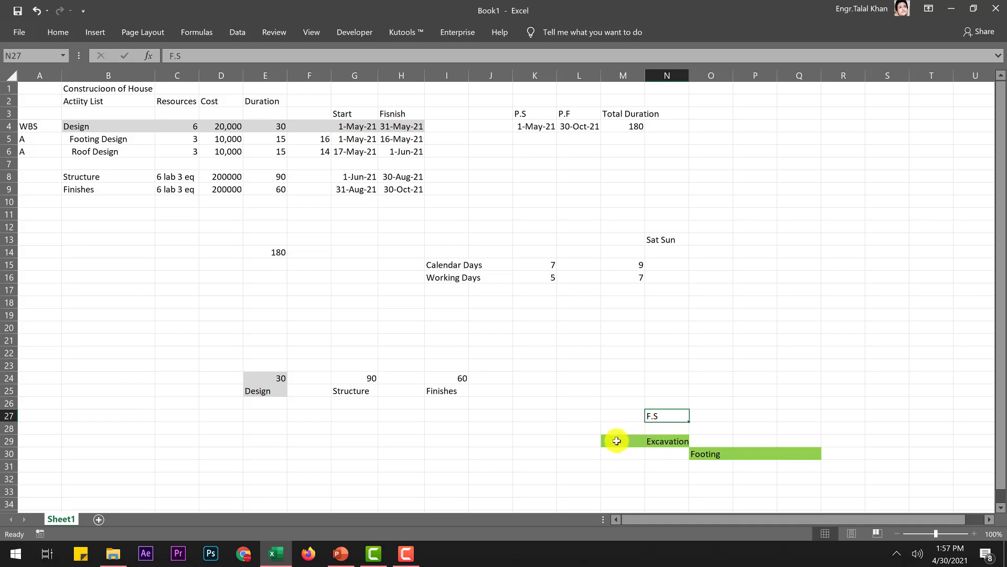
drag(617, 438, 668, 437)
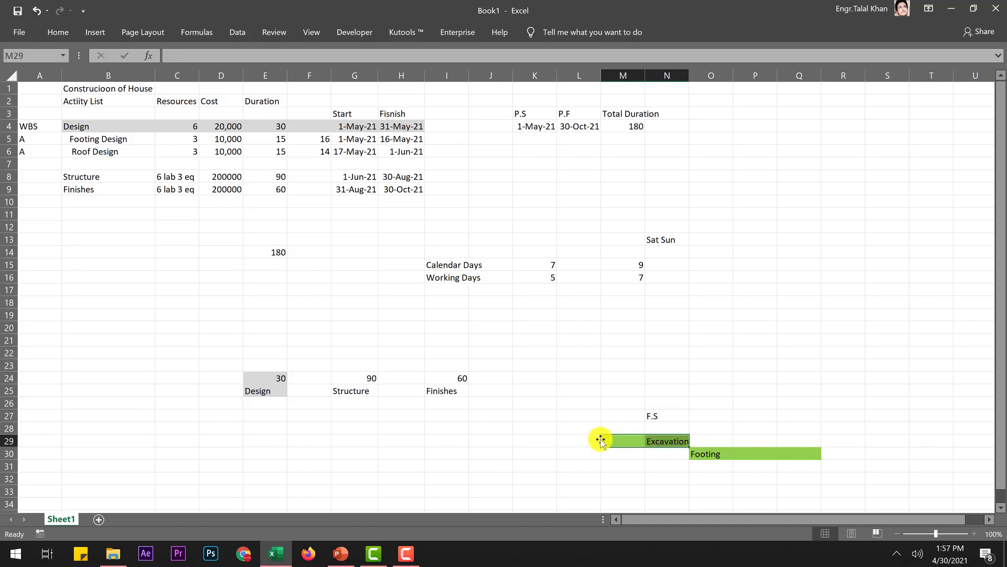
click(683, 442)
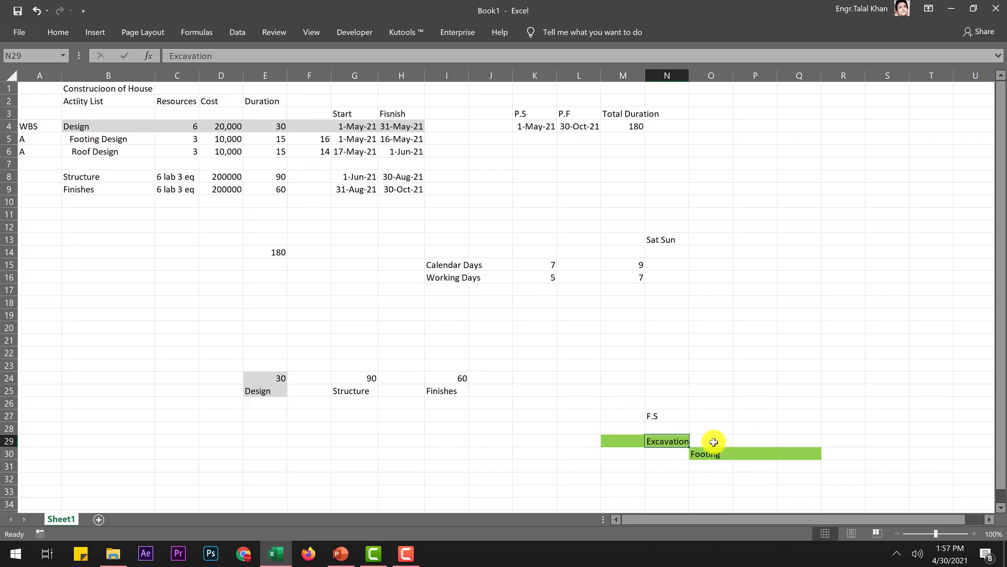
- Label the Excavation bar A in cell M28 and the Footing bar B in cell P29
click(623, 428)
text(A)
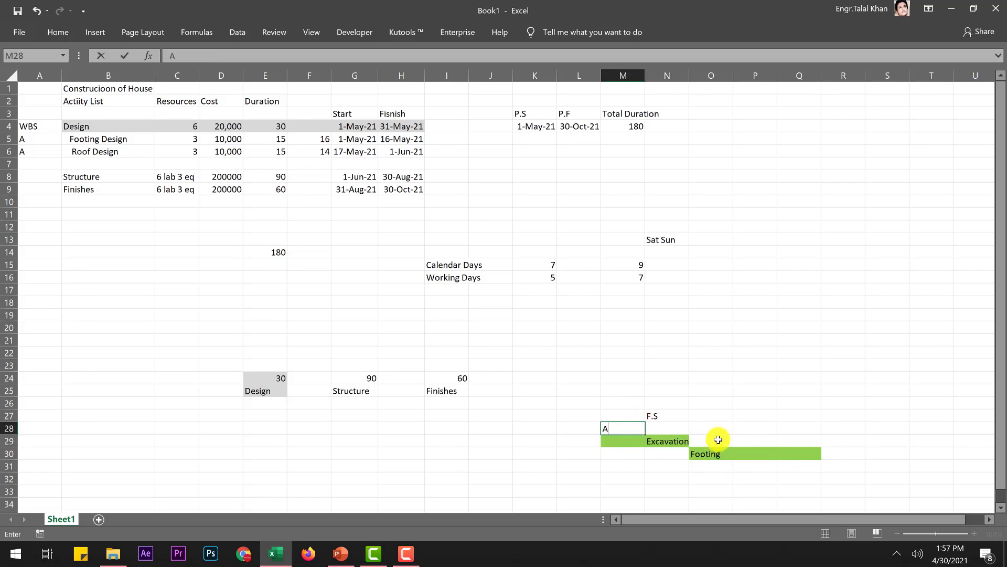
click(755, 438)
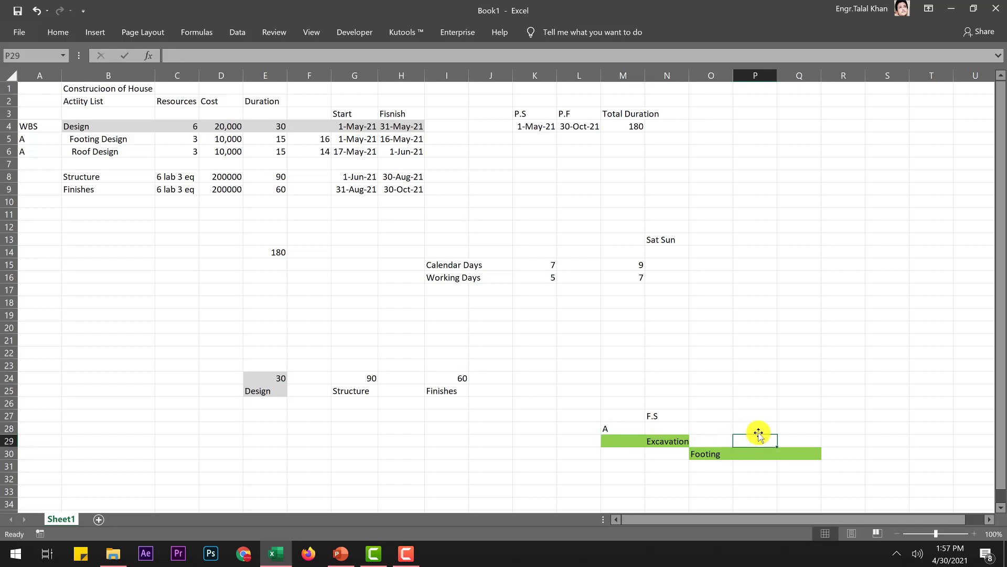
text(B)
click(711, 491)
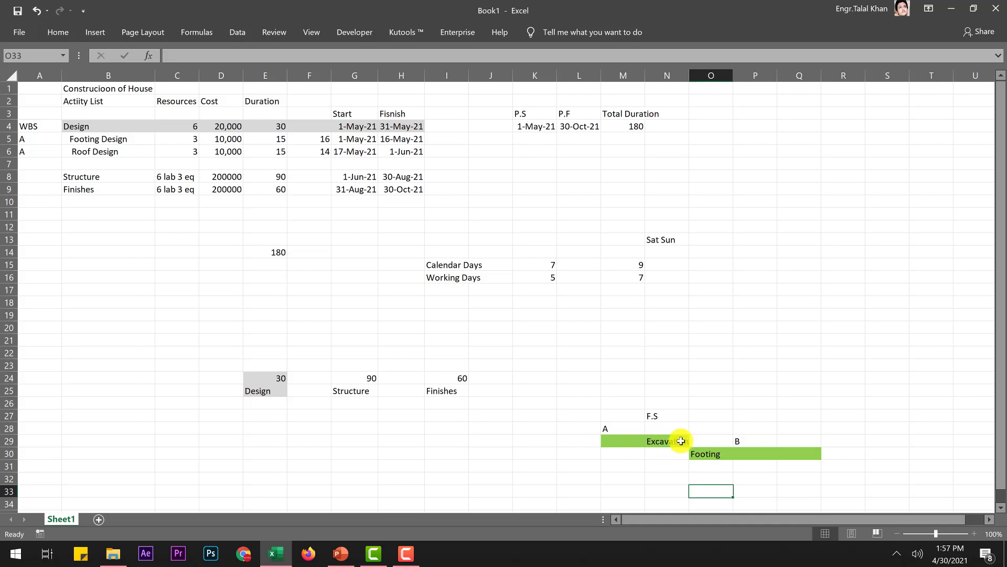
- Move the F.S label from cell N27 to cell O26
drag(626, 444, 814, 454)
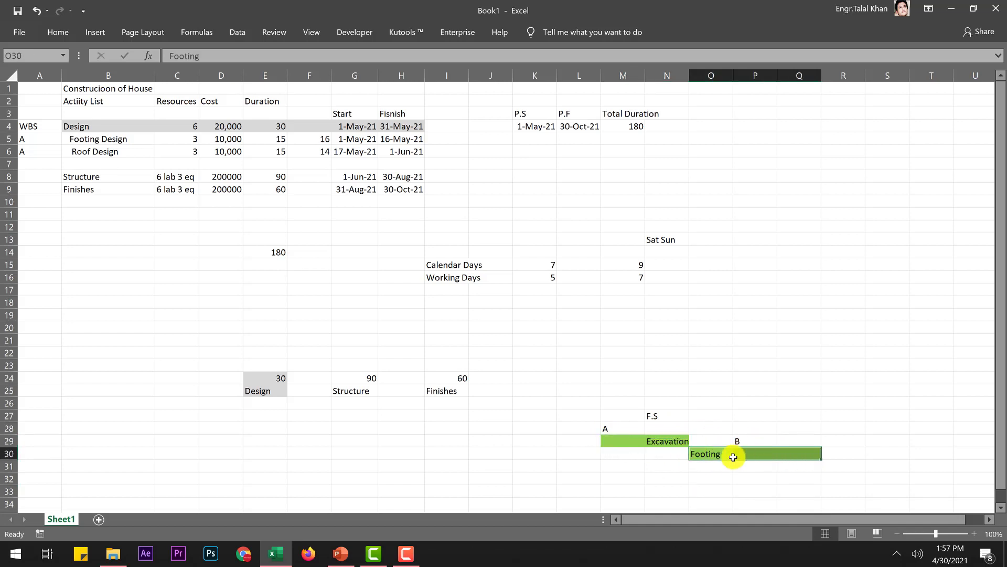
click(654, 418)
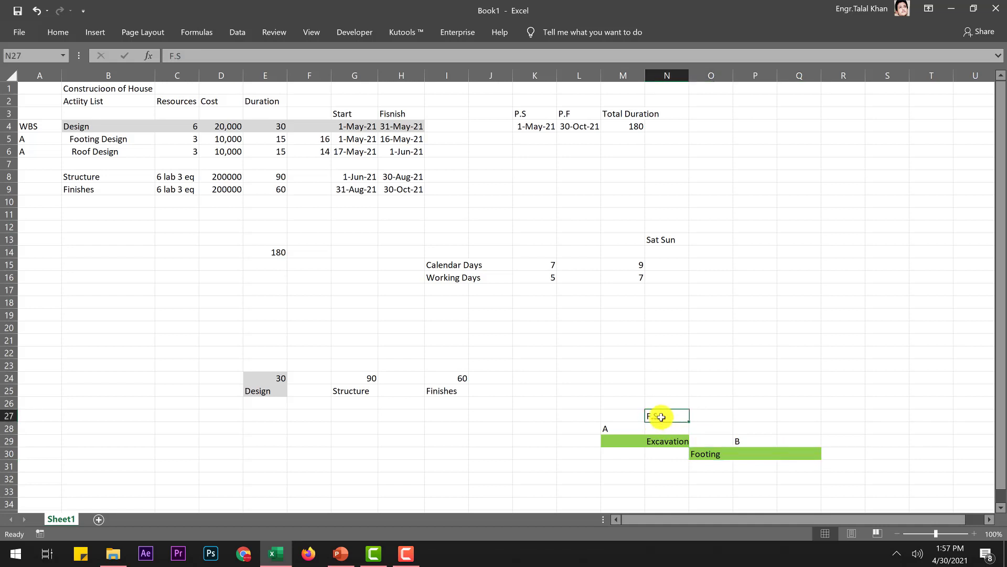
drag(721, 411, 718, 412)
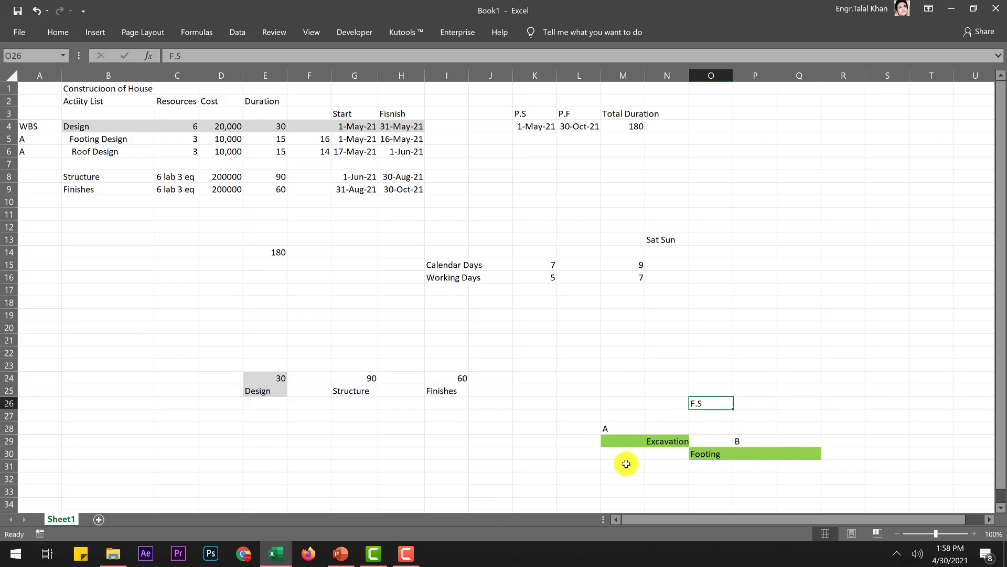
- Check the Task Dependency Relationships slide in PowerPoint and return to the Excel workbook
scroll(626, 464, down, 3)
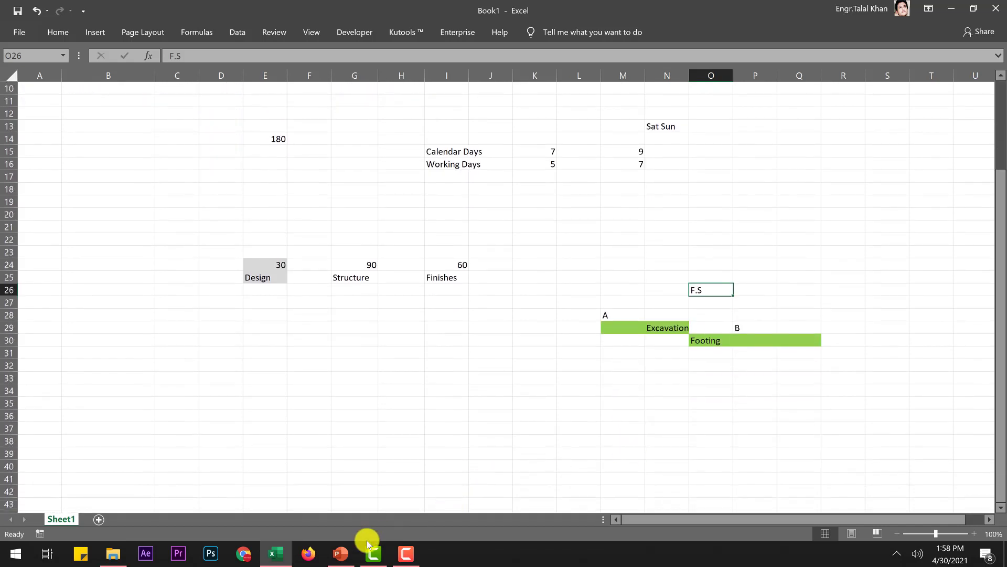
click(341, 554)
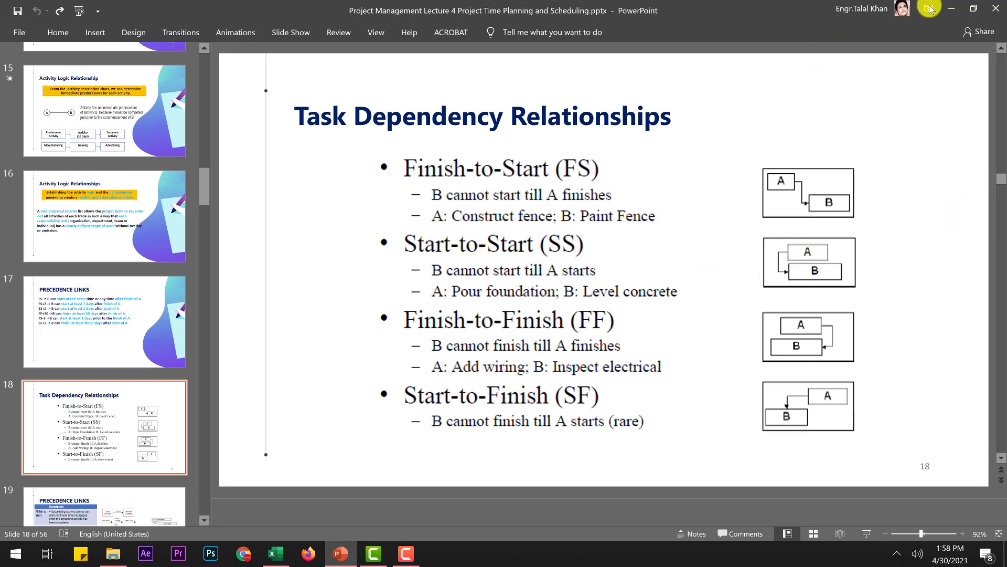
key(alt+Tab)
- Enter the relationship label S.S in cell O33 below the Footing bar
click(637, 363)
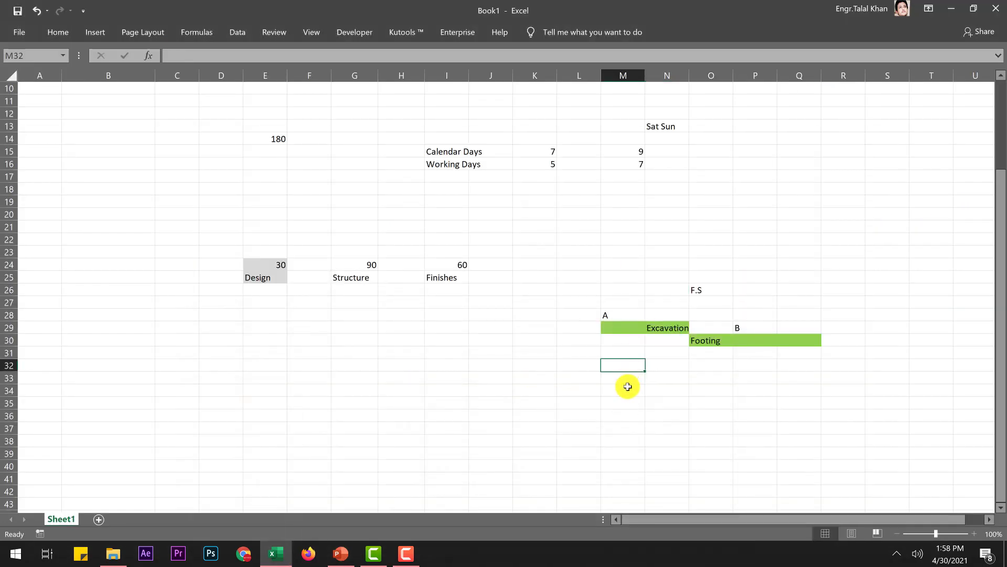
click(627, 379)
click(627, 389)
click(705, 376)
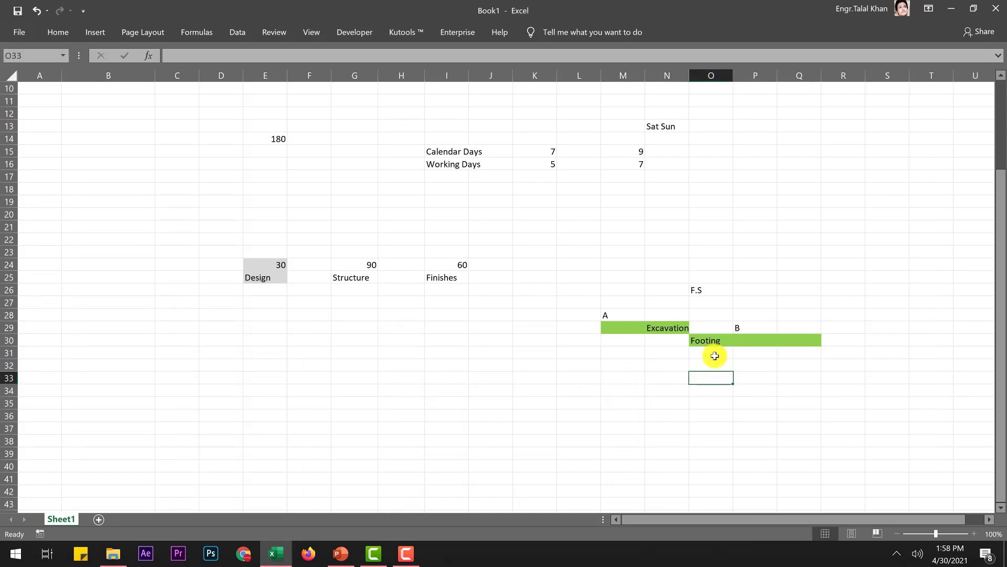
text(S.S)
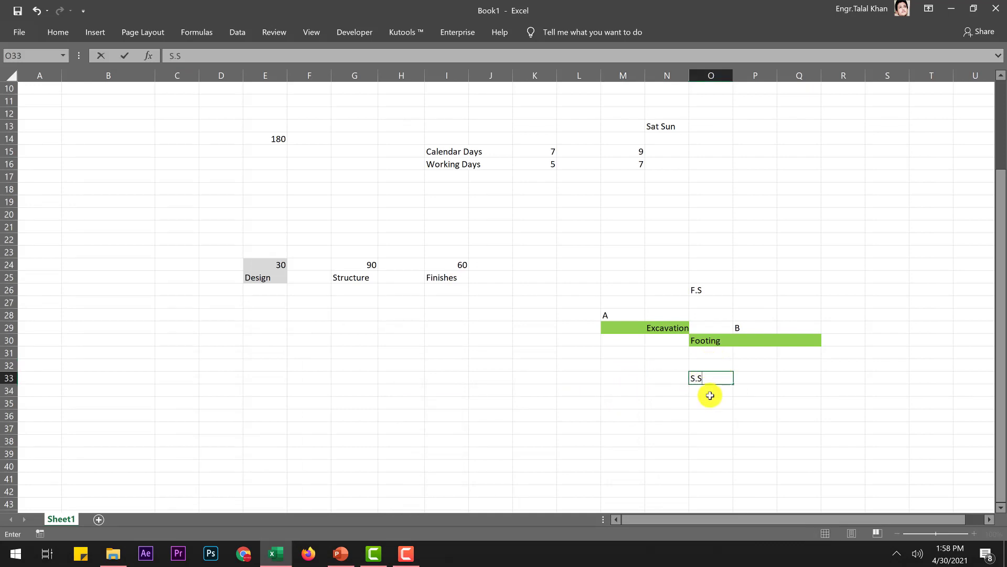
key(Return)
click(614, 405)
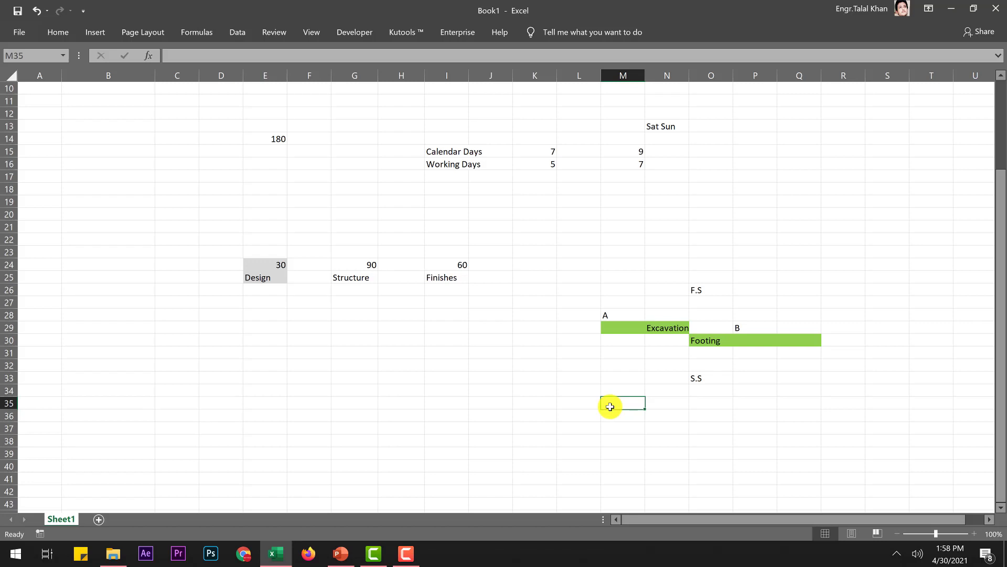
- Enter "Block Masonry of Room1" in cell M35 and copy it to cell M37
text(Block Masonry of Room1)
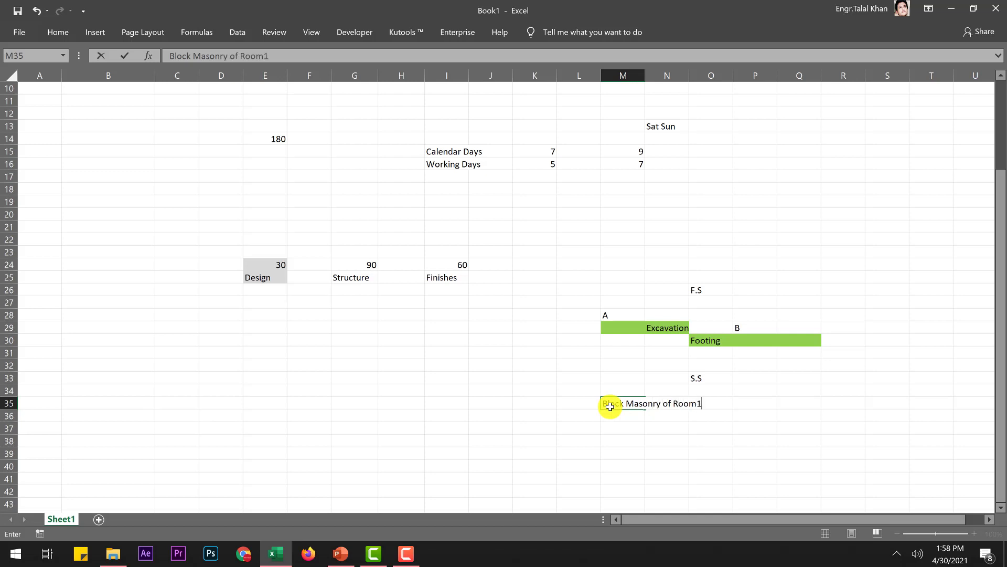
click(674, 451)
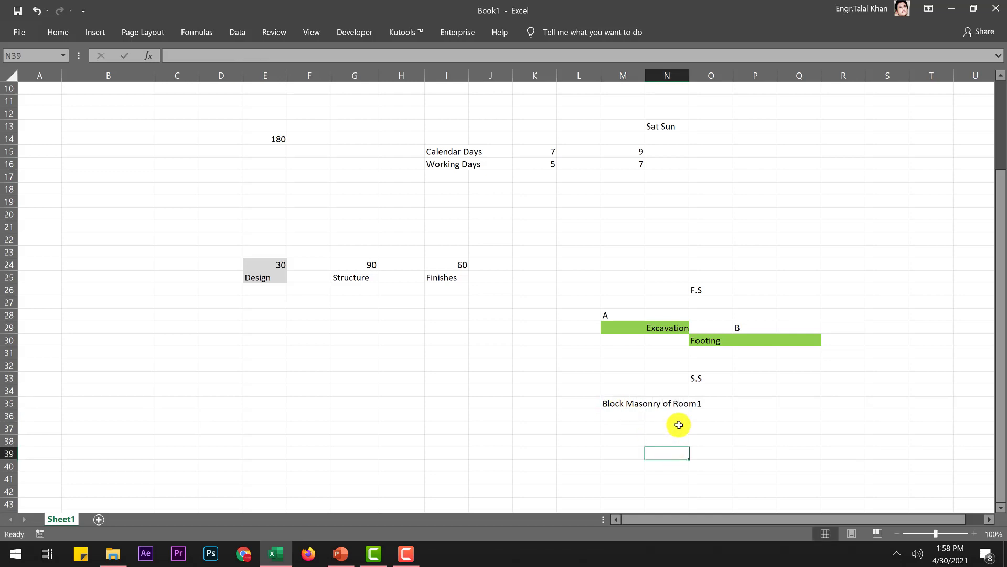
click(619, 426)
click(617, 407)
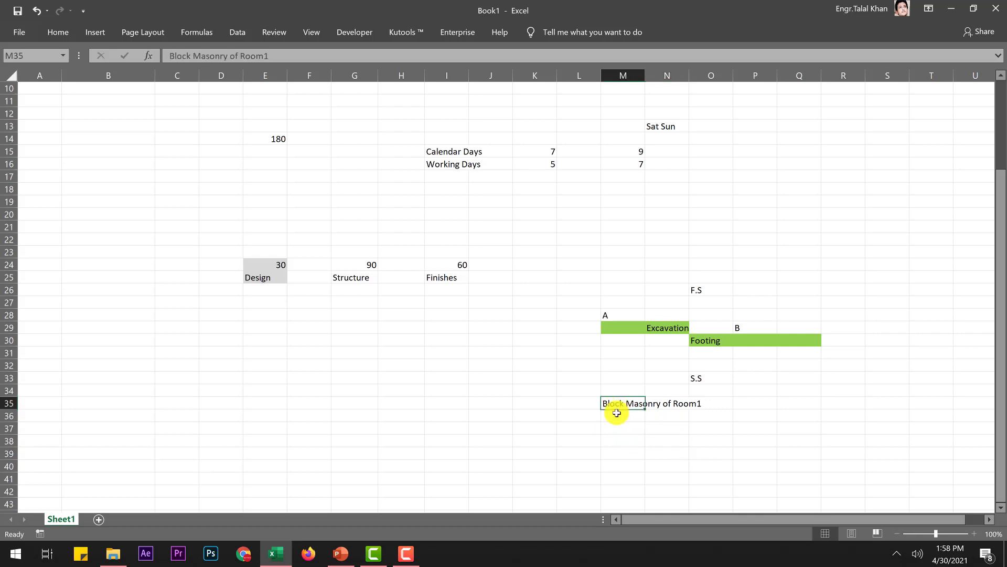
key(ctrl+c)
click(618, 425)
key(ctrl+v)
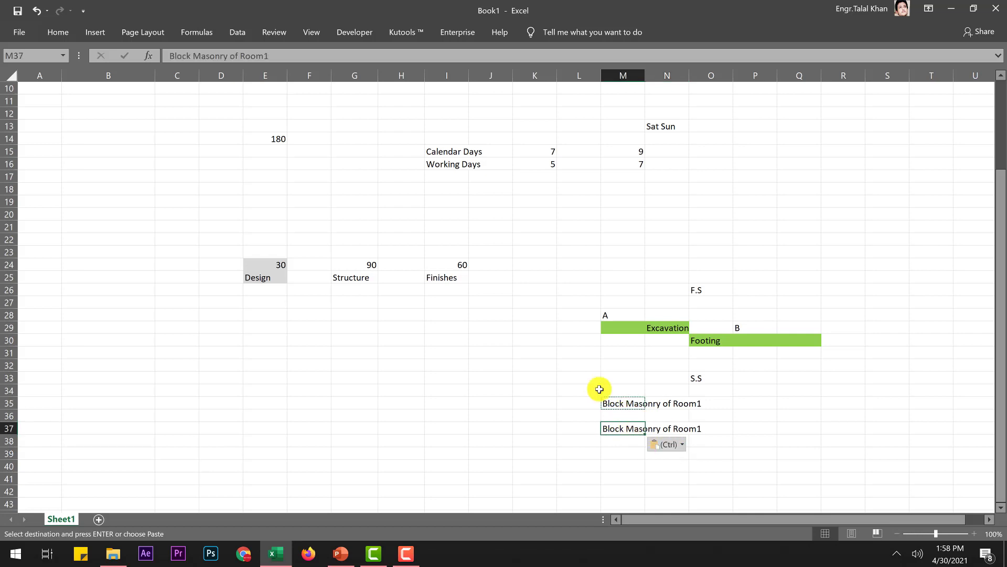
- Change the copied label in M37 to "Block Masonry of Room2"
double_click(266, 56)
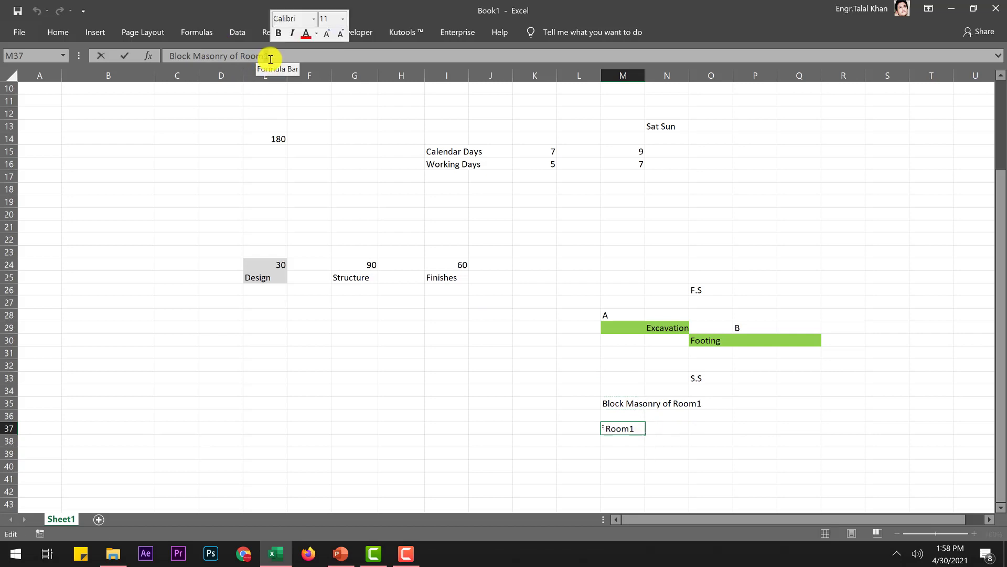
text(Room2)
click(667, 440)
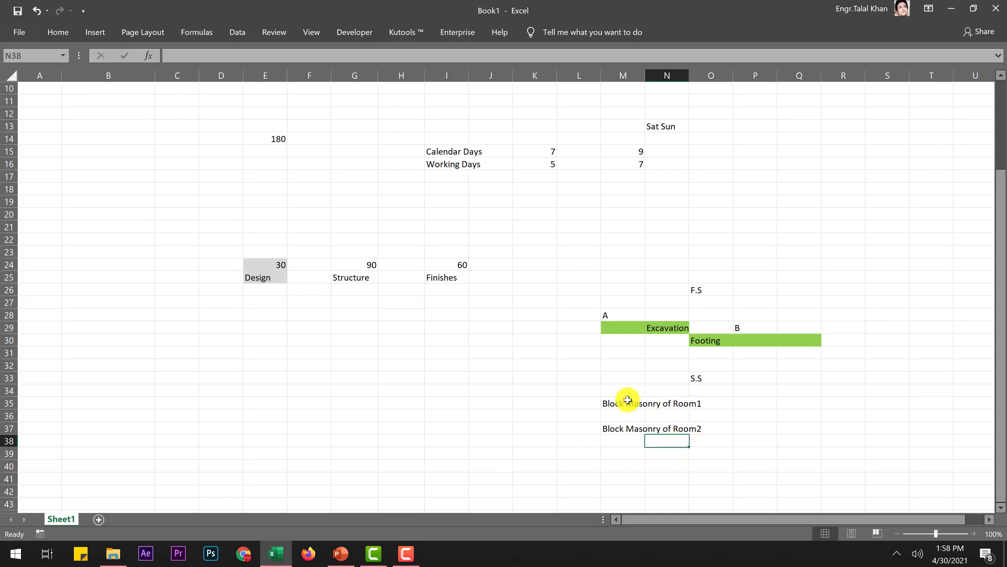
- Fill the Room1 and Room2 bars, M35:O35 and M37:O37, with the same green as the Excavation bar
click(620, 400)
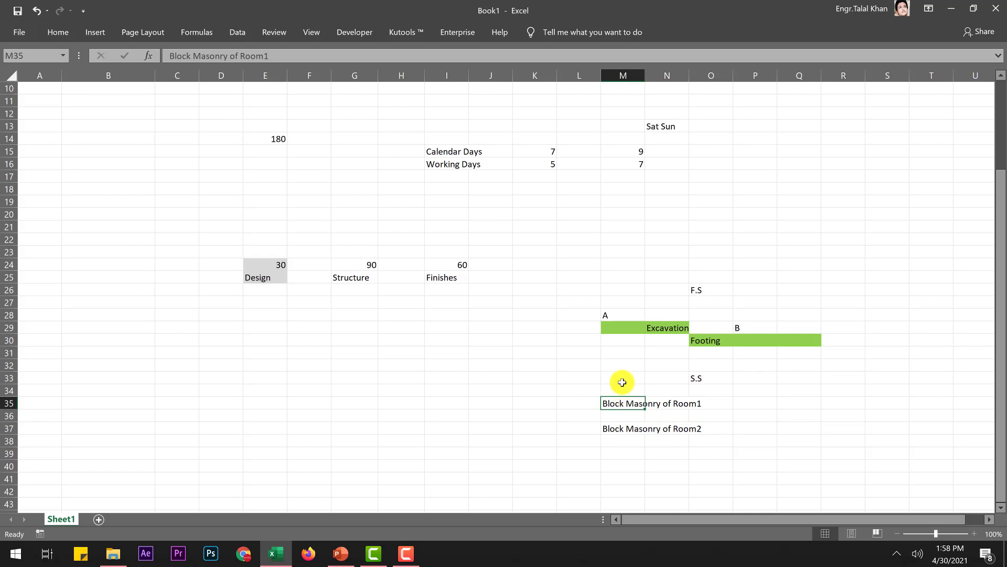
drag(605, 401, 691, 399)
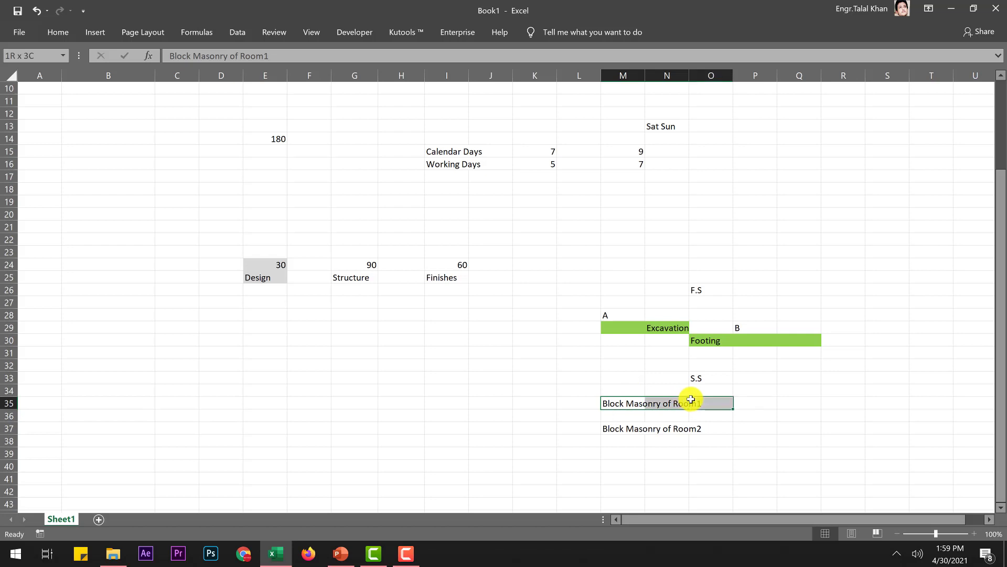
click(56, 32)
click(199, 81)
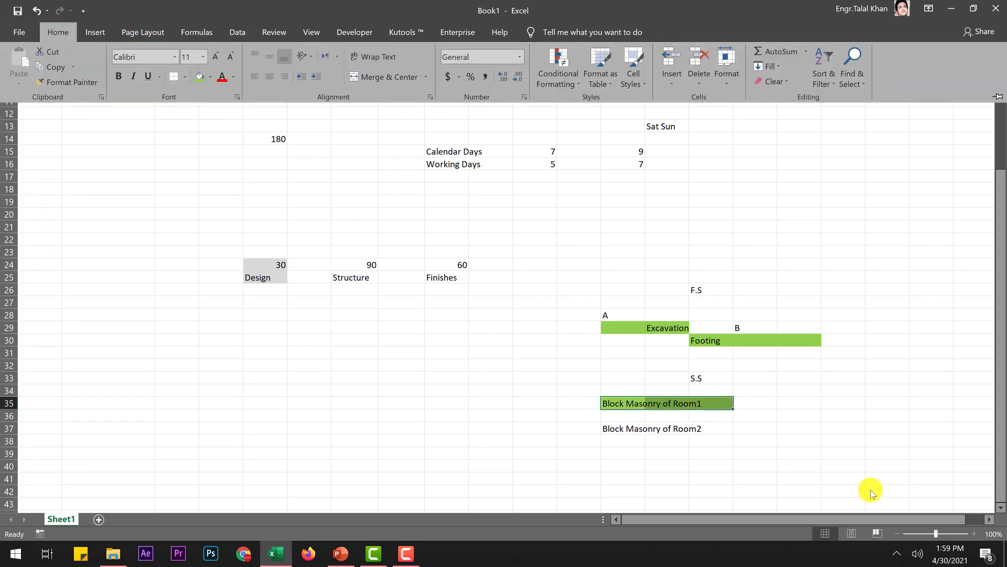
click(608, 428)
drag(724, 428, 694, 420)
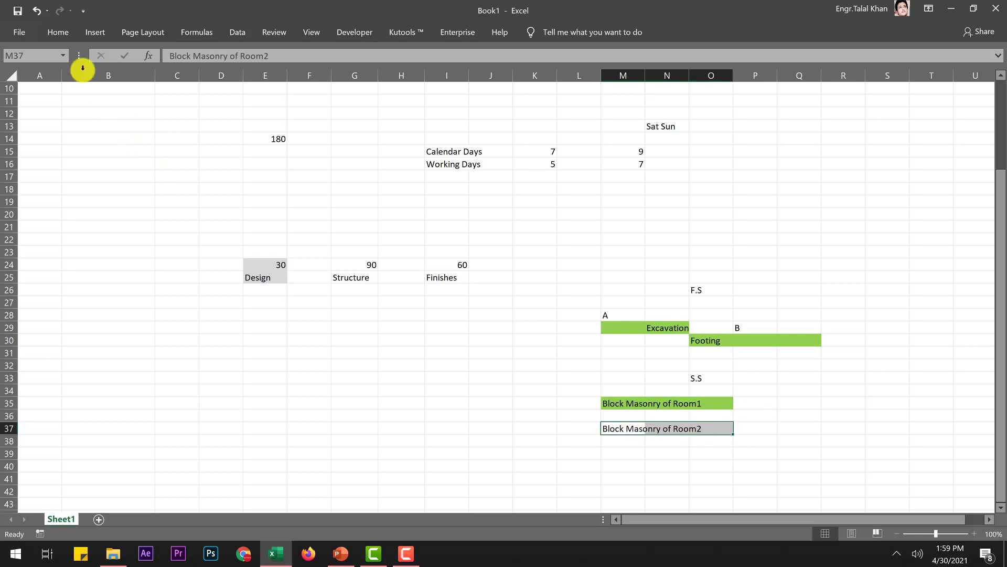
click(66, 32)
click(201, 78)
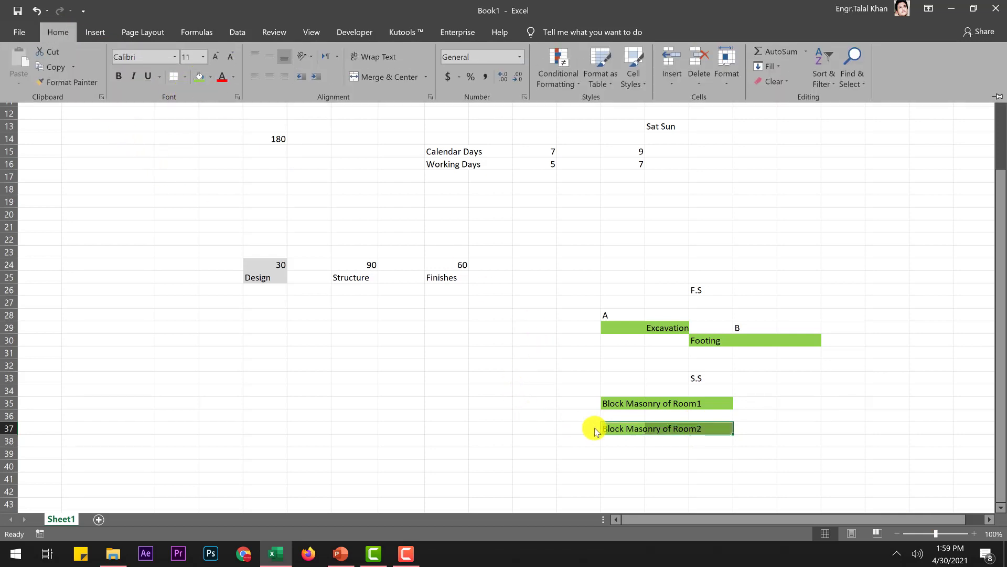
- Label the two block masonry bars under S.S by entering "A" in M34 and "B" in M36
click(701, 375)
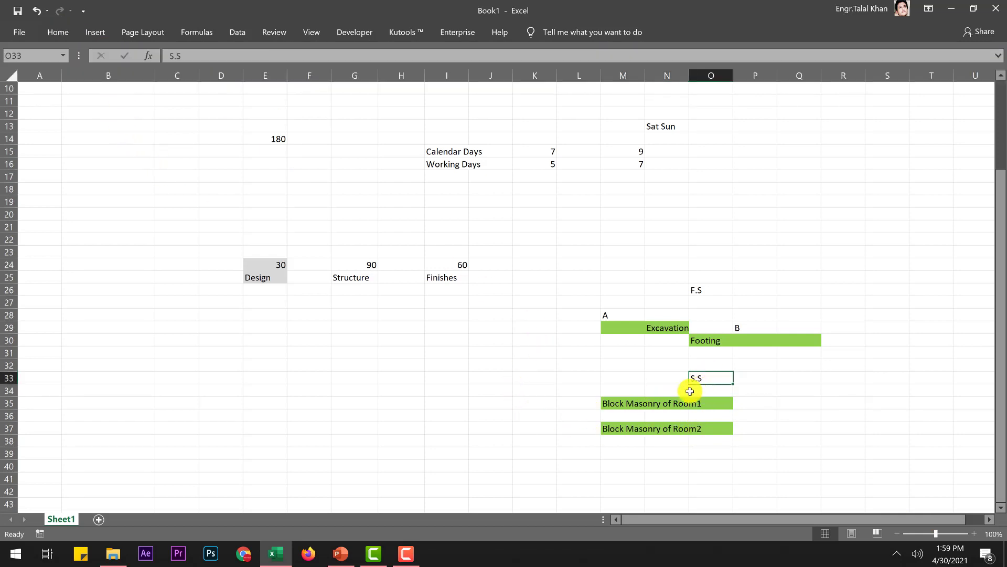
click(610, 389)
text(A)
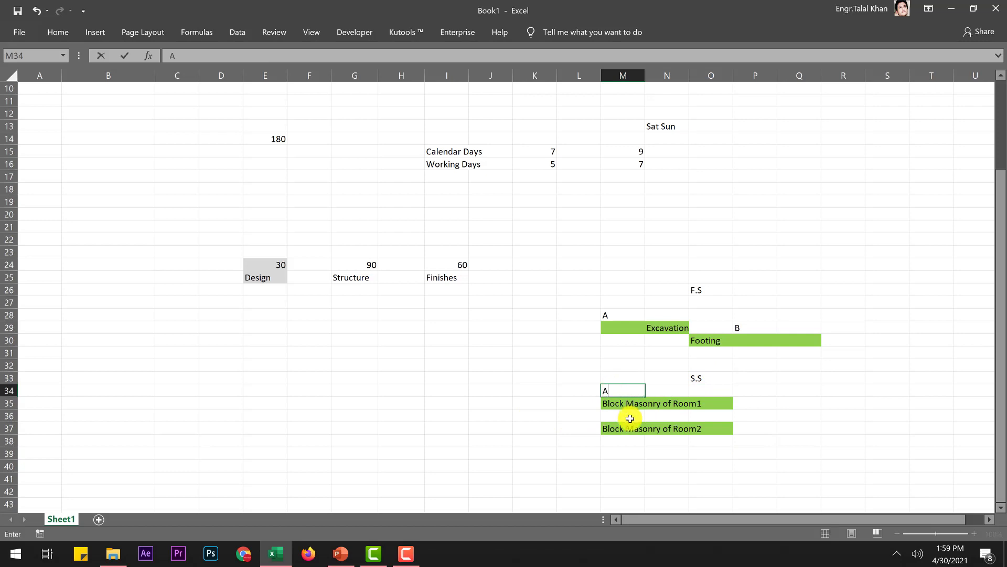
click(620, 416)
text(B)
click(623, 465)
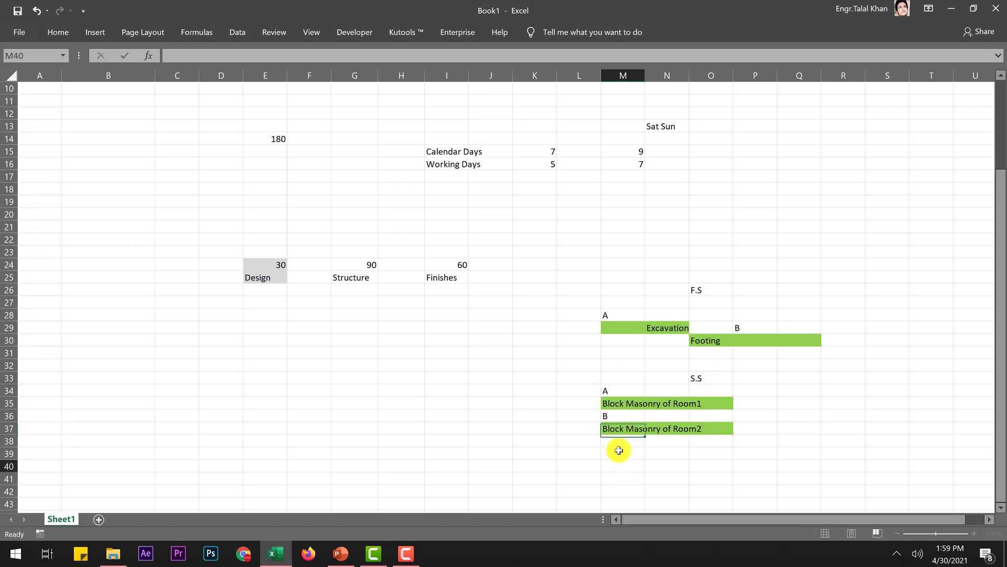
- Enter the start date 1 may 21 beside both block masonry bars, in L35 and L37
click(604, 425)
click(581, 401)
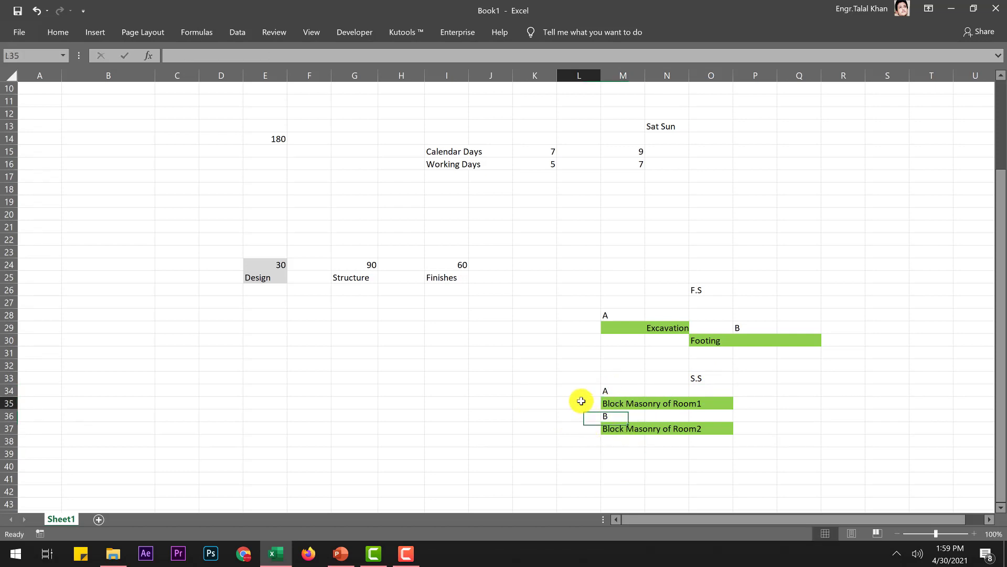
text(1 may)
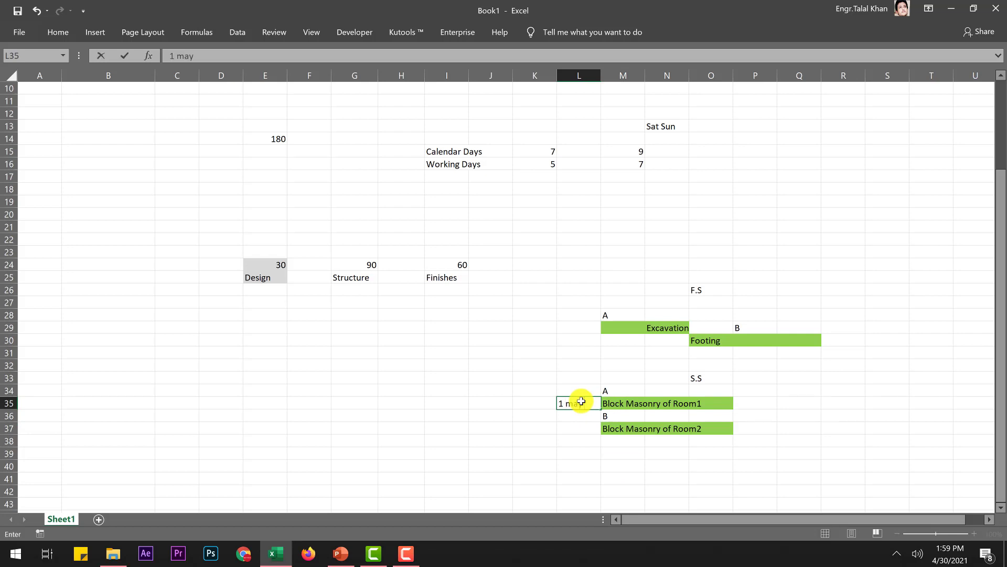
text( 21)
click(573, 431)
text(1)
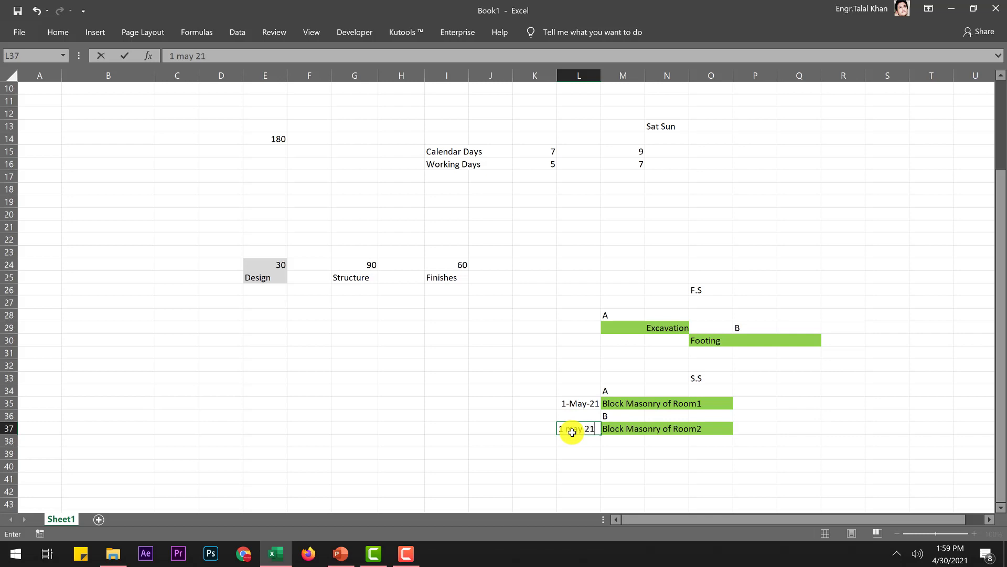
text( may 21)
key(Return)
- Shorten the Room1 bar by removing the green fill from cell O35
click(745, 402)
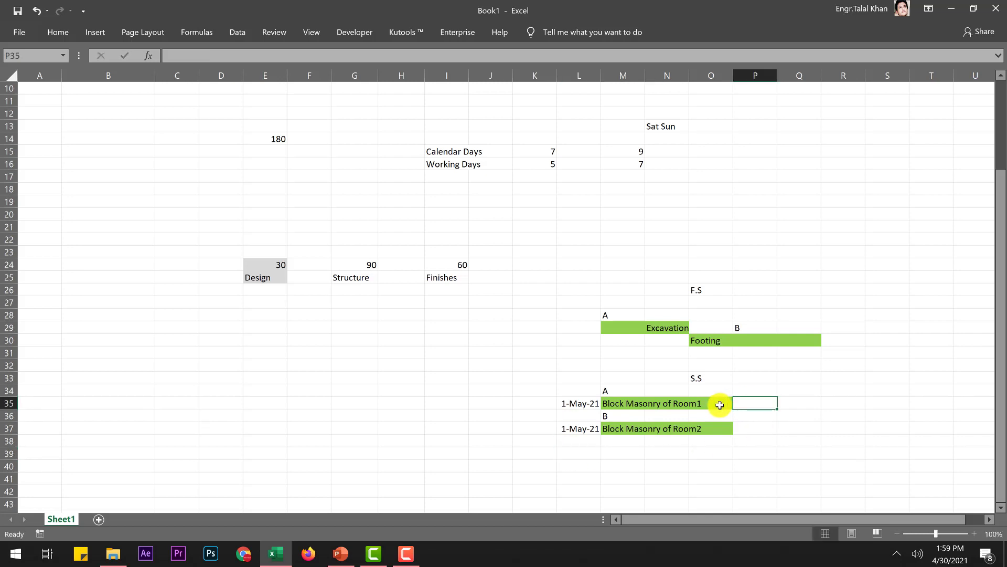
click(720, 404)
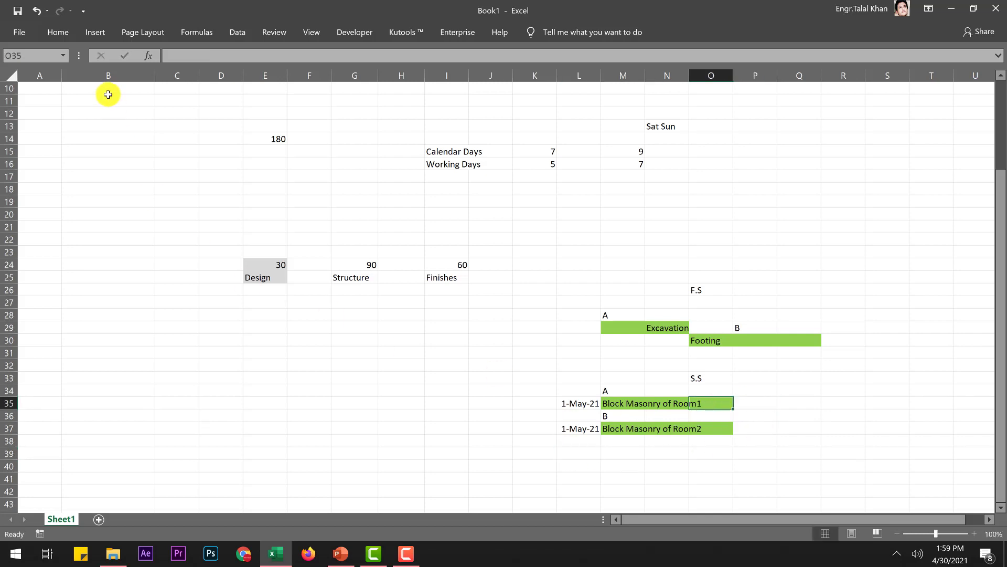
click(57, 30)
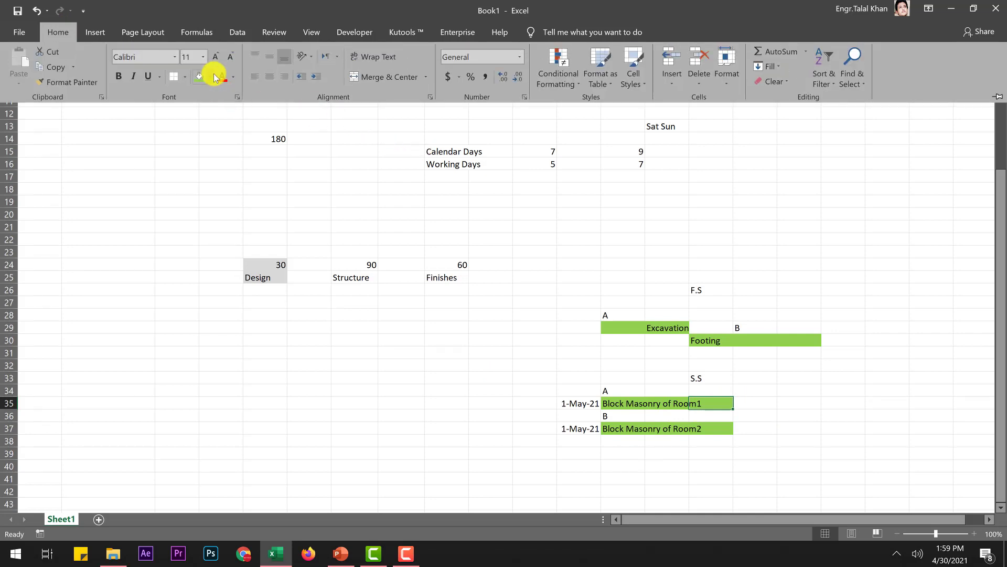
click(214, 76)
click(227, 197)
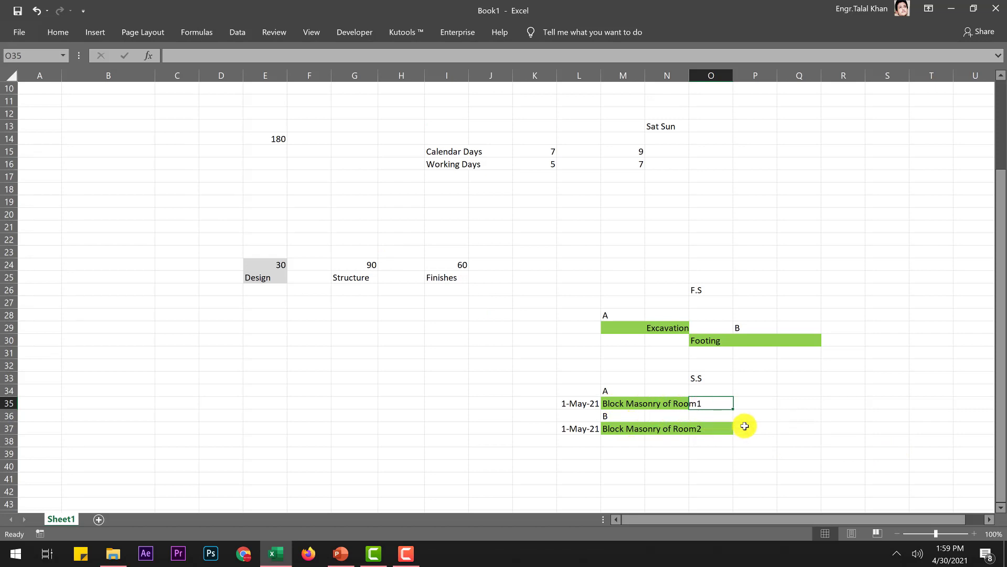
- Give the Excavation bar the start date 1 may 21 in L29 and the duration 30 in N28
click(584, 327)
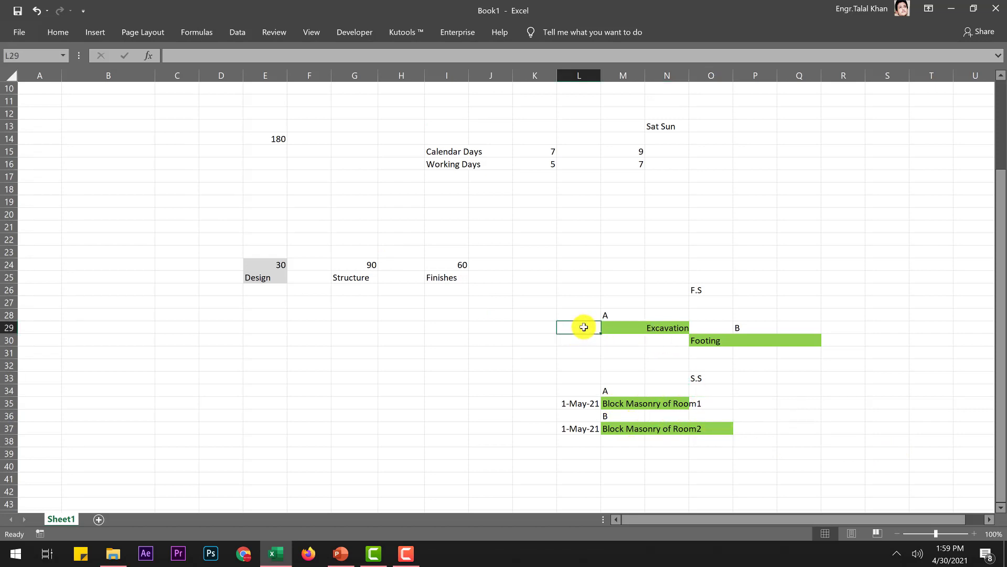
text(1 may 21)
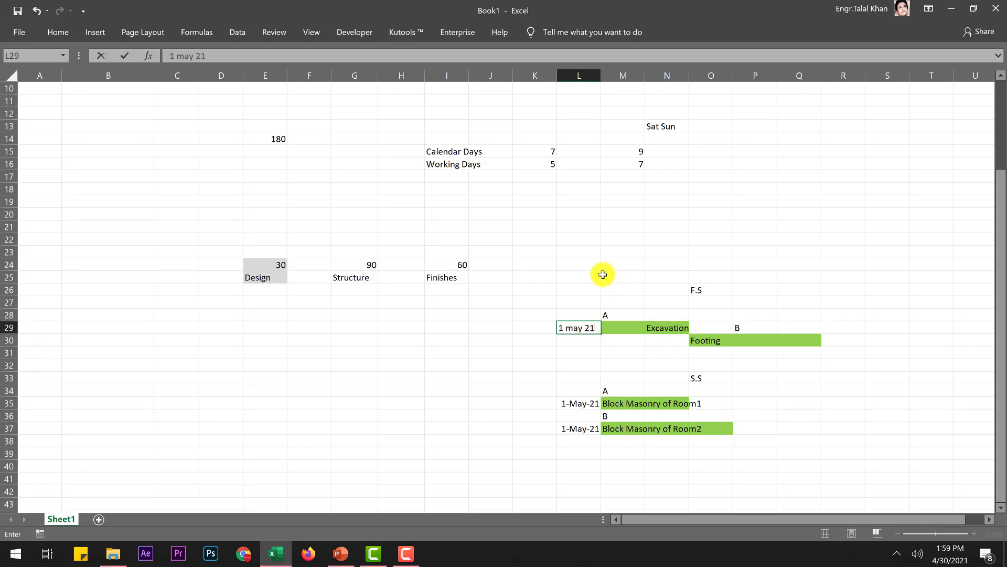
click(593, 342)
click(643, 314)
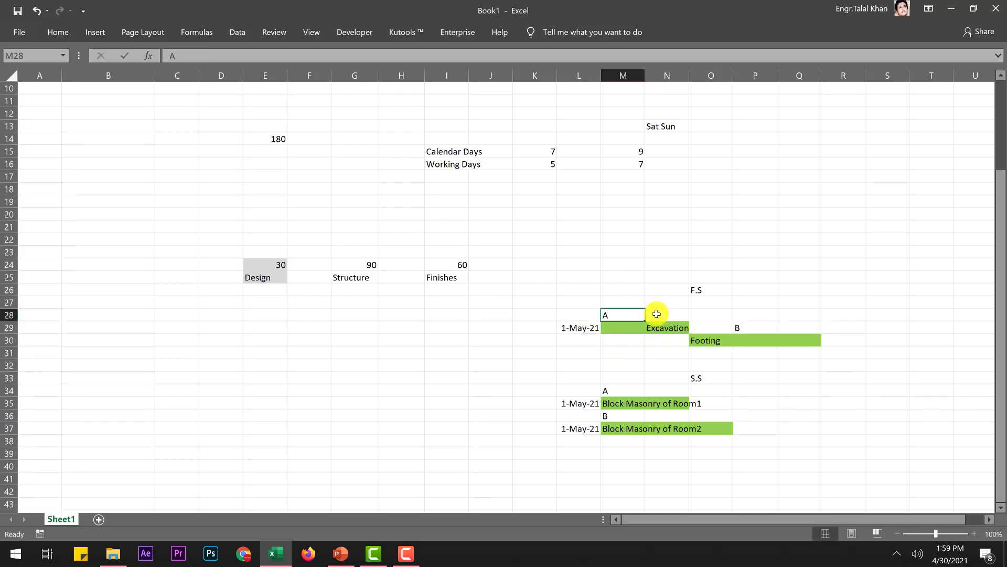
click(663, 315)
text(2)
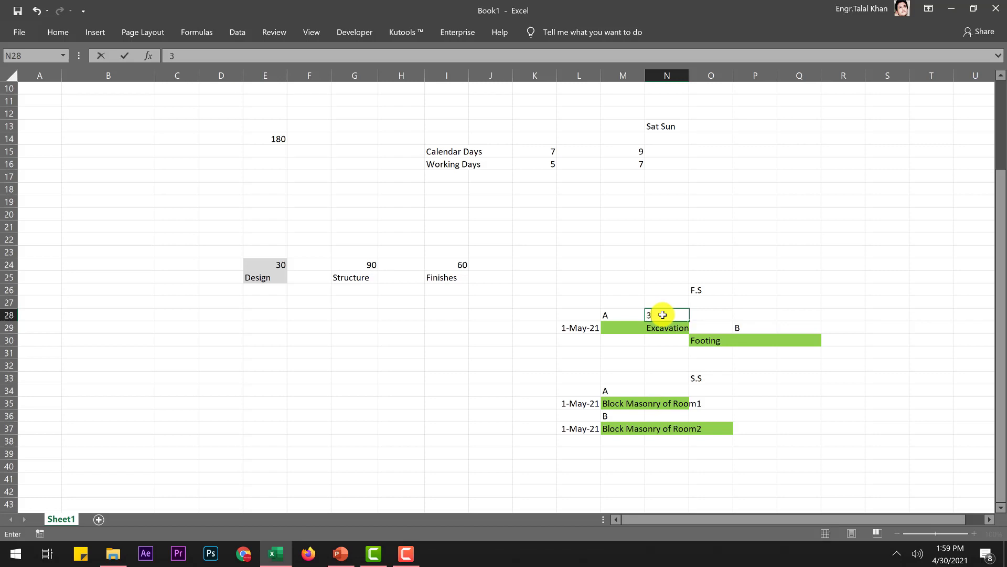
click(707, 327)
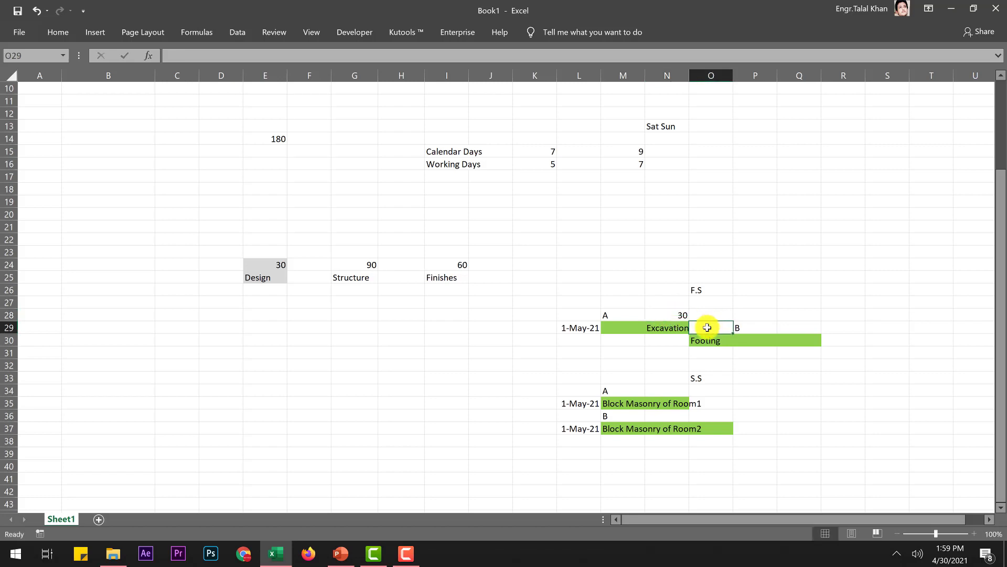
- Enter the start date 1 june 21 below the Footing bar in cell O31
click(698, 356)
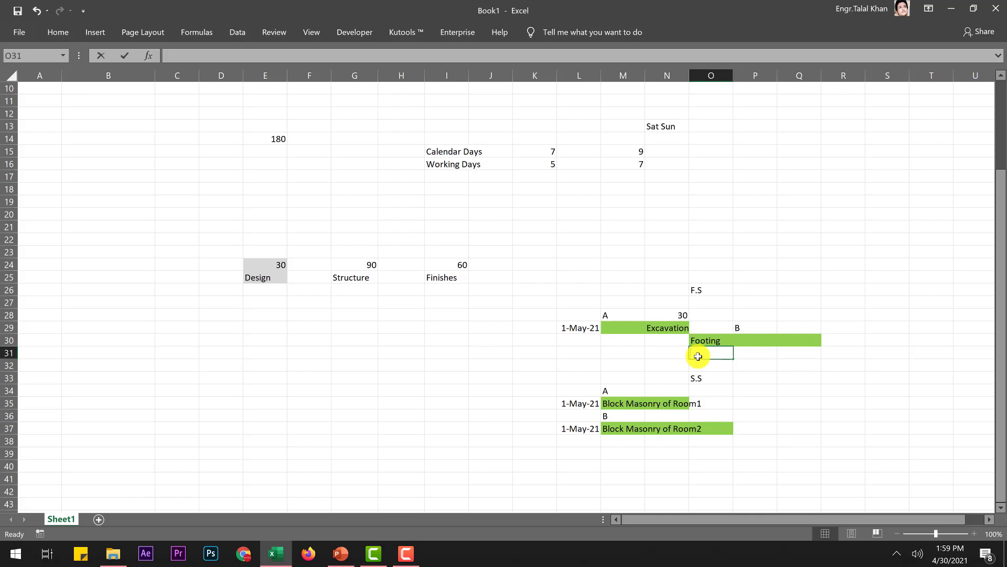
text(1 june)
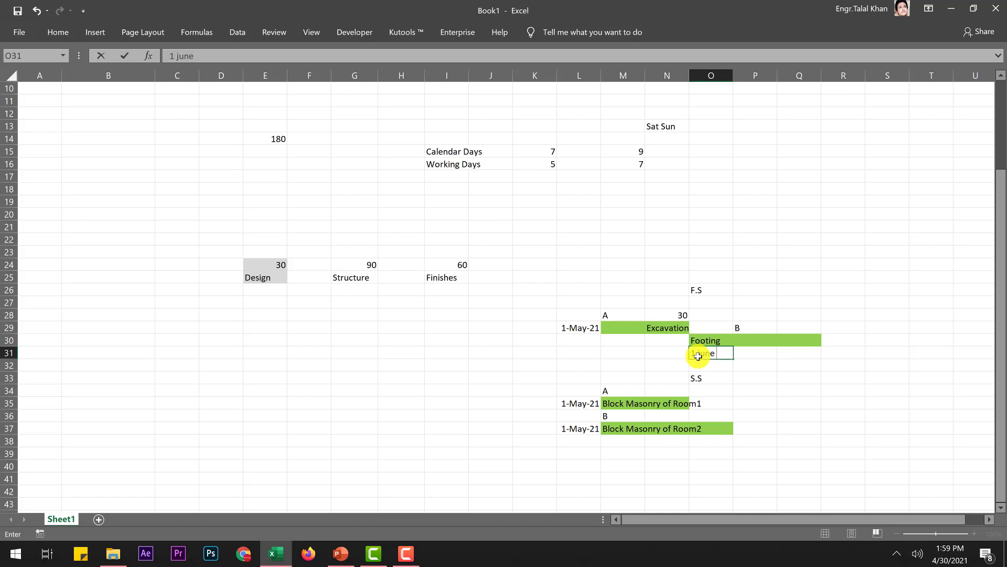
text( 21)
click(781, 376)
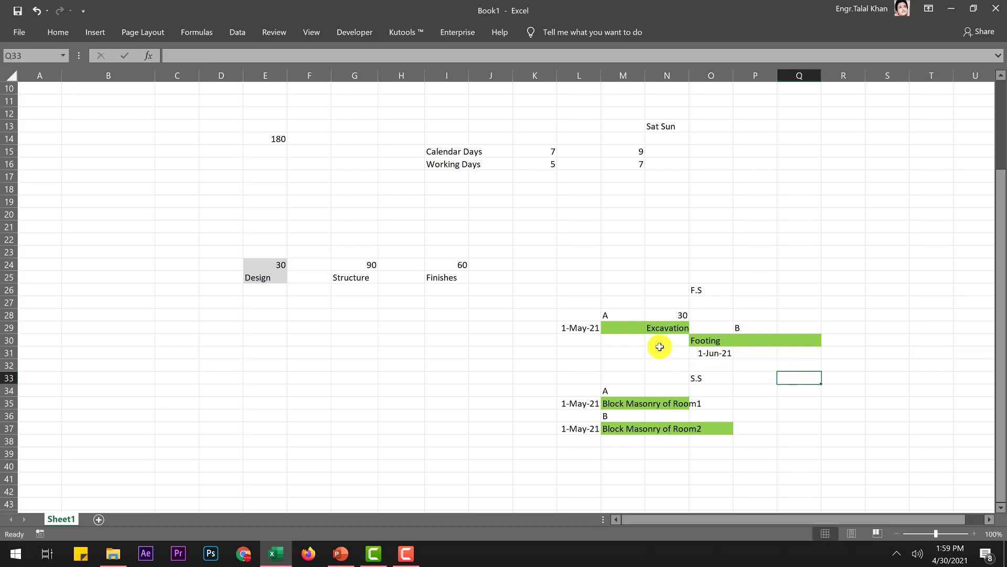
- Compare the Excavation start date in L29 with the Footing start date in O31
click(577, 328)
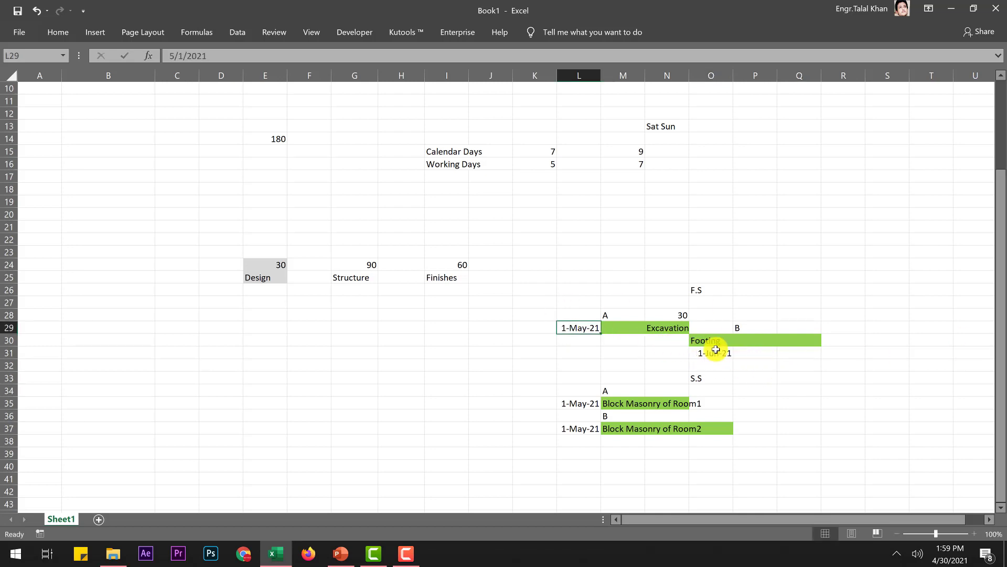
click(707, 353)
click(575, 327)
click(706, 354)
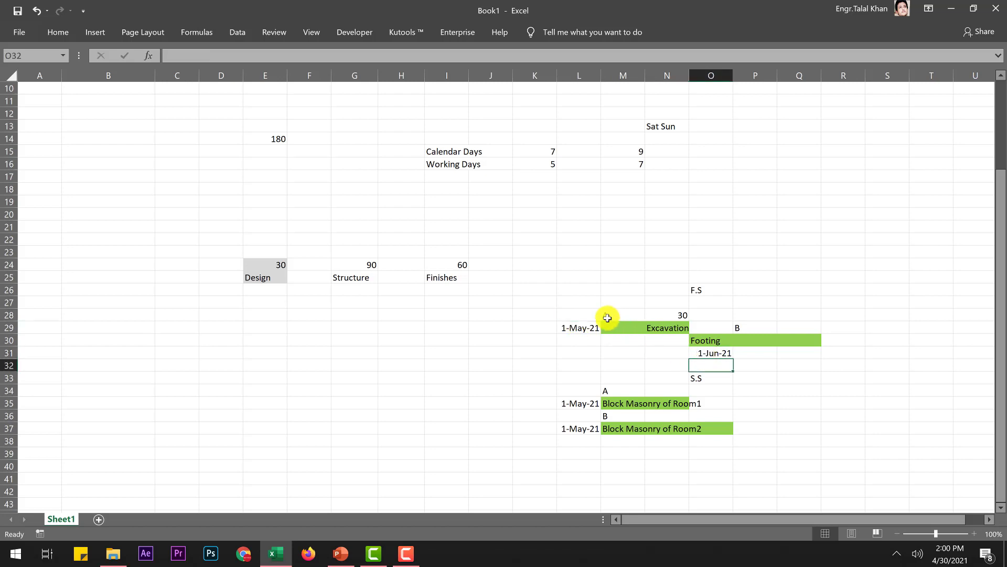
click(580, 325)
drag(580, 325, 569, 326)
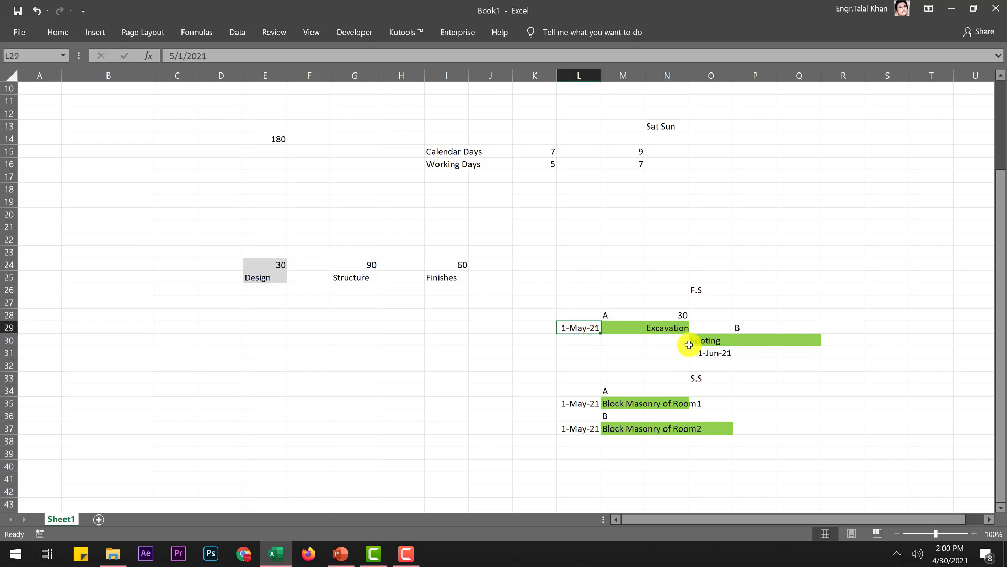
click(729, 353)
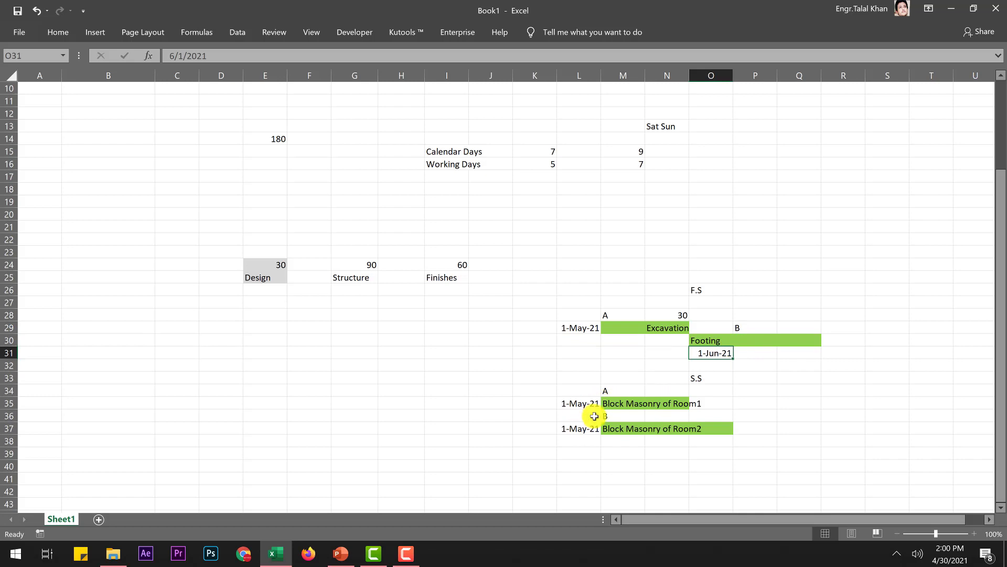
- Switch to the PowerPoint lecture presentation showing the Task Dependency Relationships slide
scroll(463, 404, down, 2)
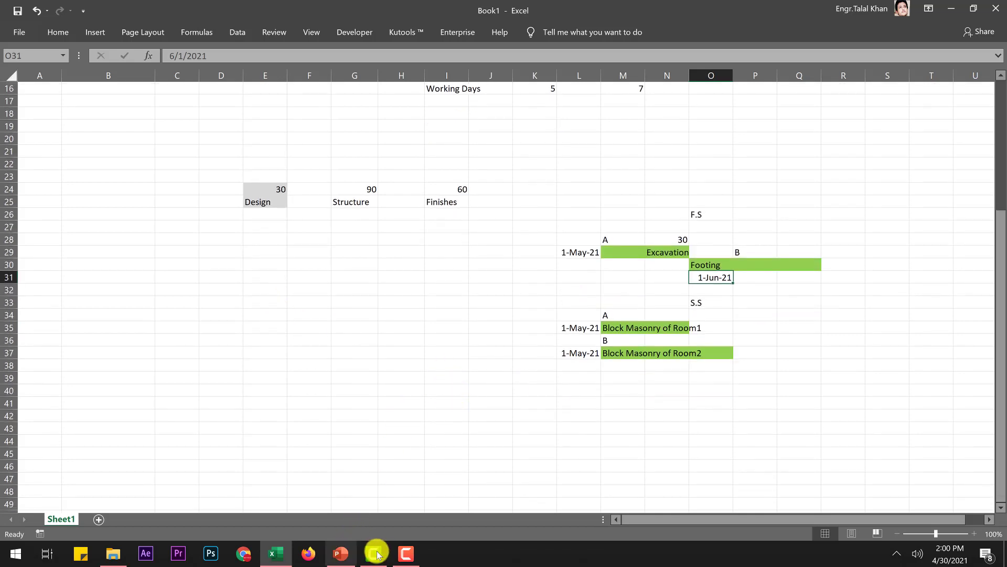
click(340, 553)
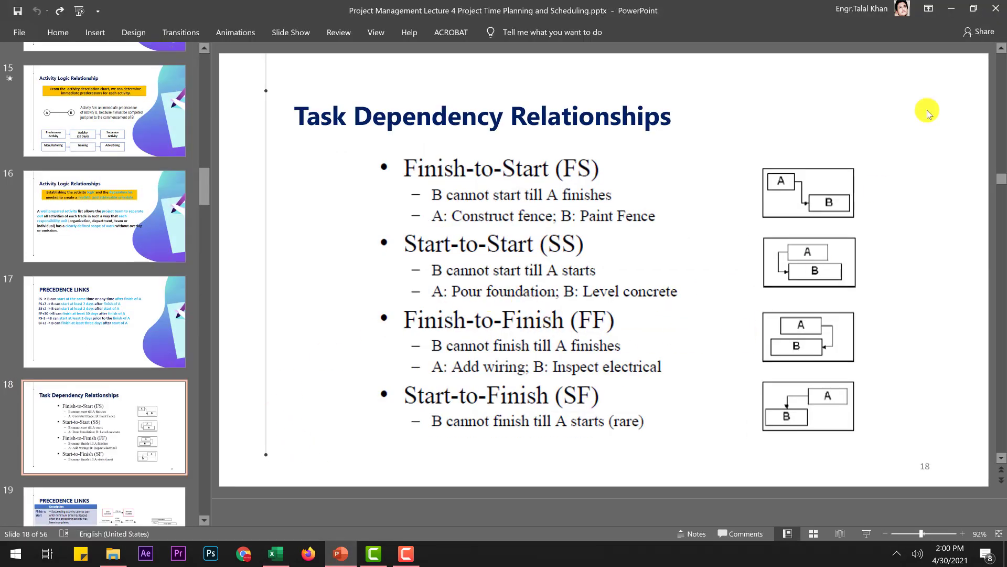
- Switch to the Excel workbook and enter the task names Bathroom Tile in M43 and Plumbing fiting in M44
key(alt+Tab)
scroll(621, 380, down, 2)
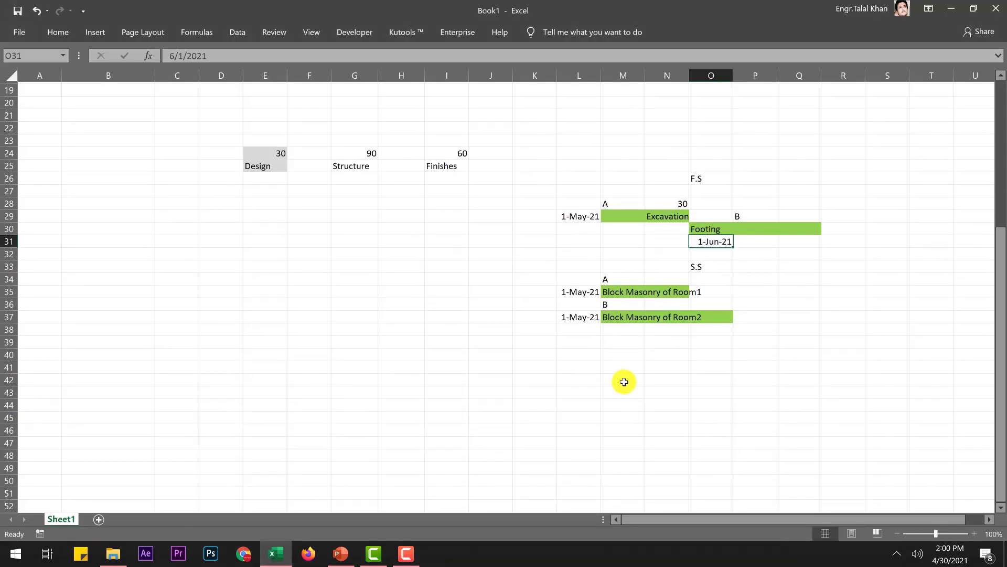
click(620, 353)
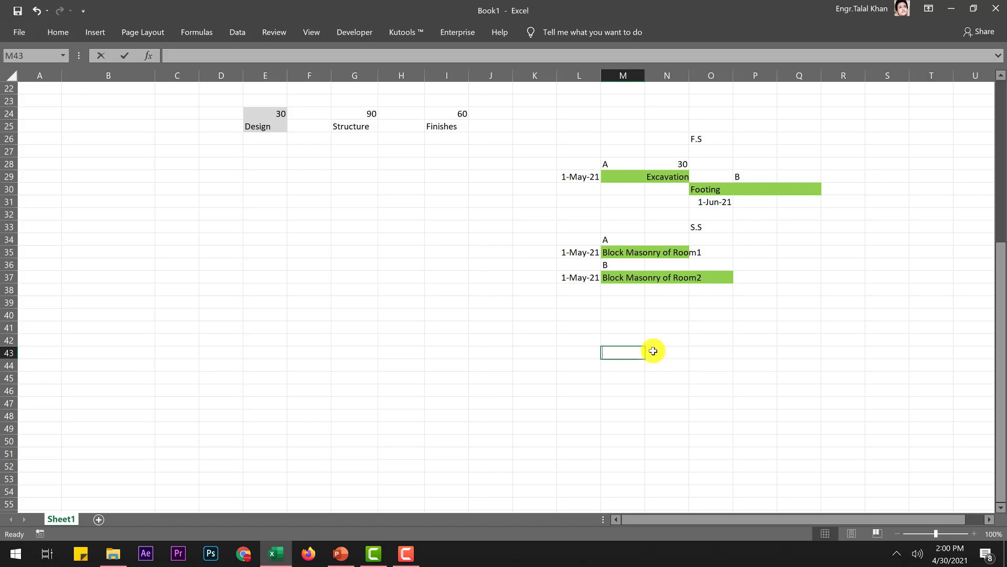
text(Bathroom Tile)
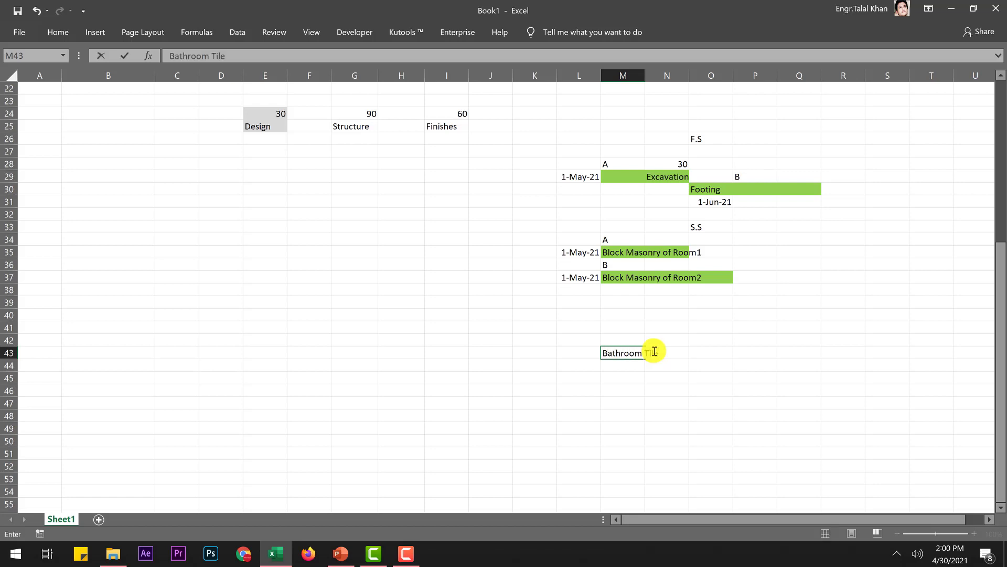
click(656, 386)
click(636, 364)
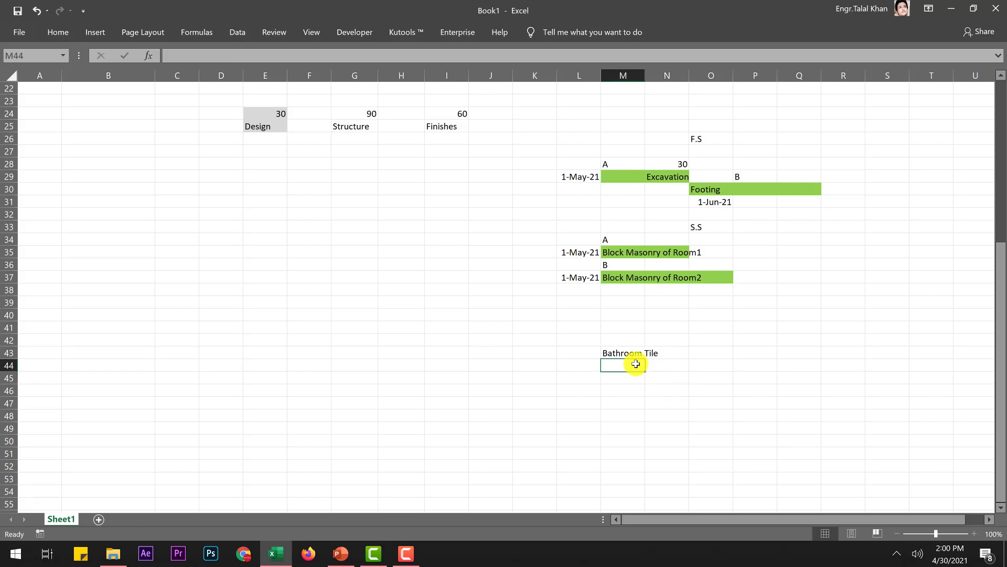
text(Plumbing fitin)
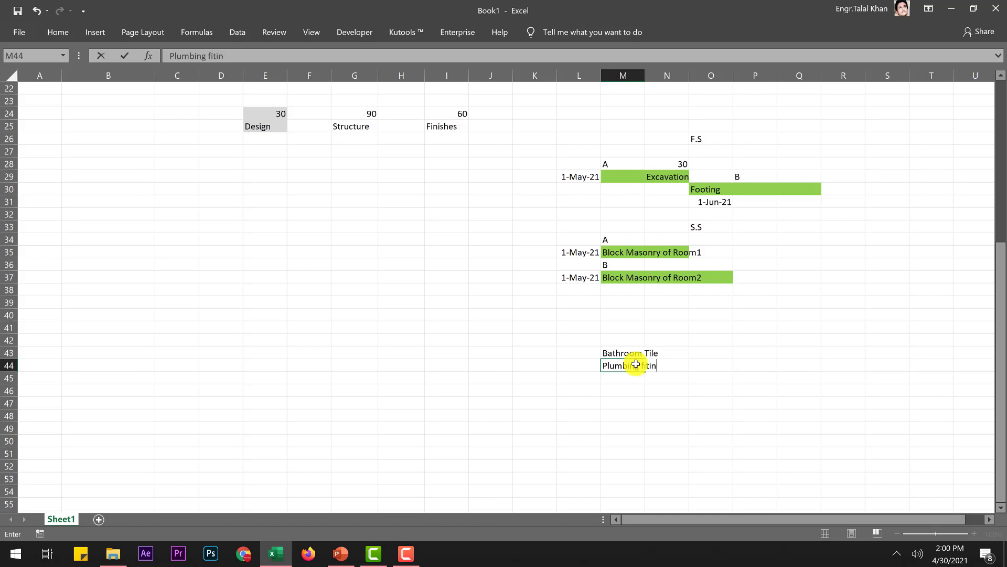
text(g)
click(655, 373)
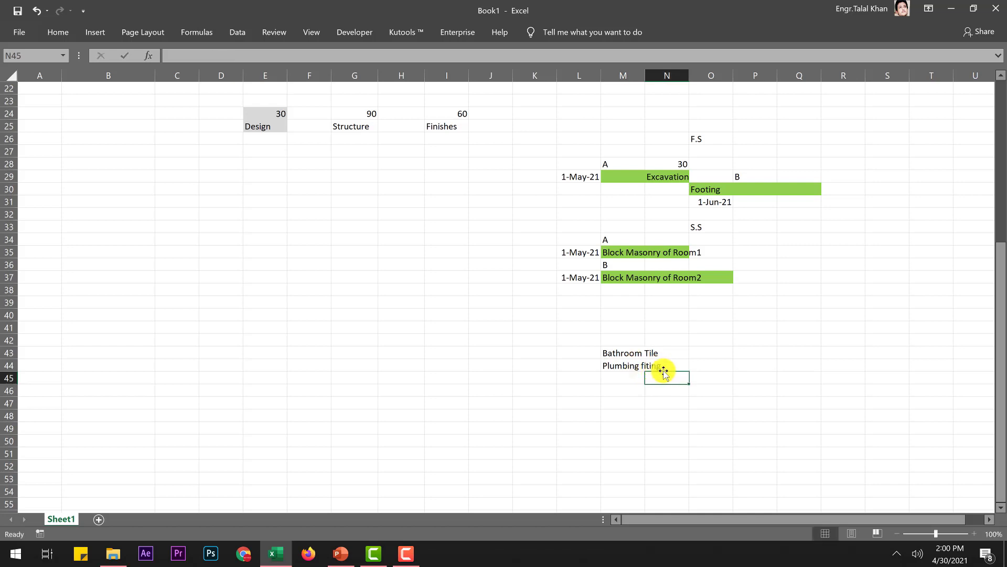
click(624, 353)
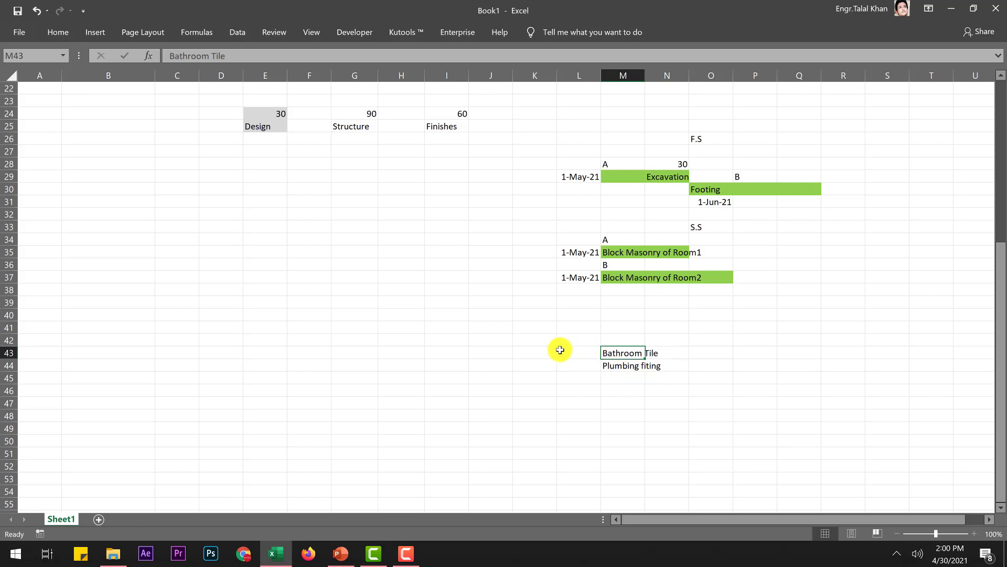
drag(559, 350, 615, 351)
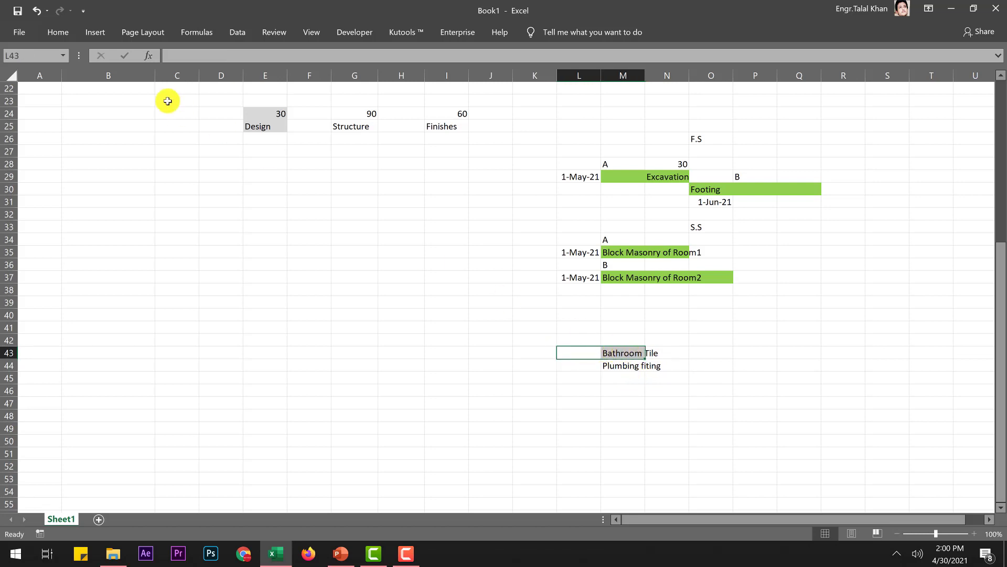
click(57, 32)
click(635, 394)
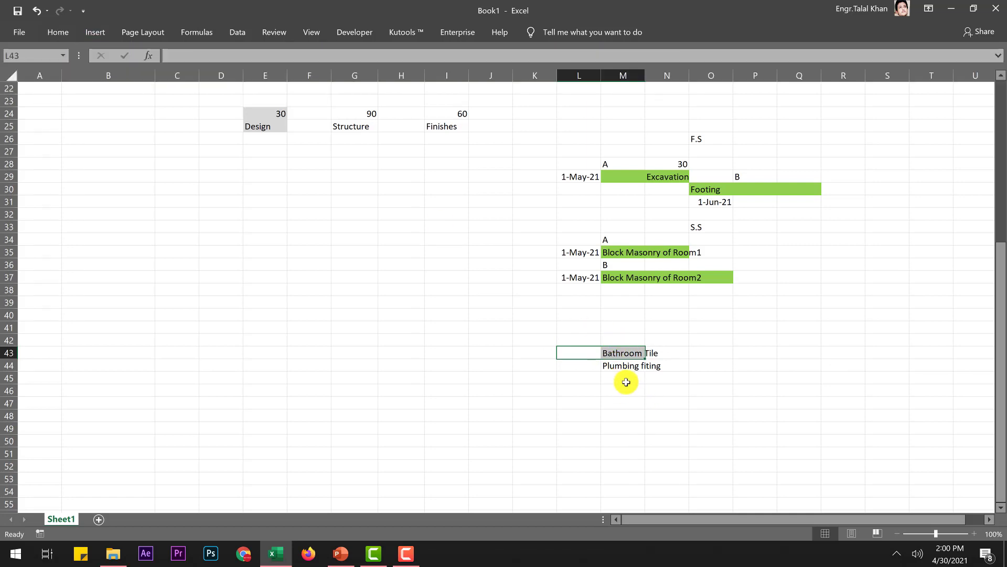
- Move the Plumbing fiting entry to M42 and fill K42:M42 with standard light green as its bar
click(627, 366)
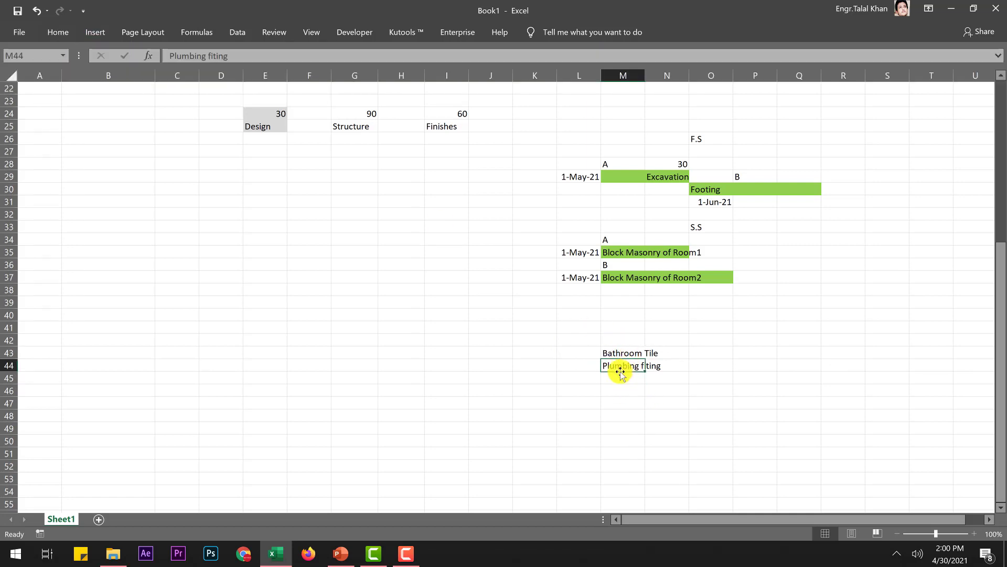
mouse_move(621, 371)
mouse_down()
mouse_move(614, 344)
mouse_move(626, 360)
mouse_up()
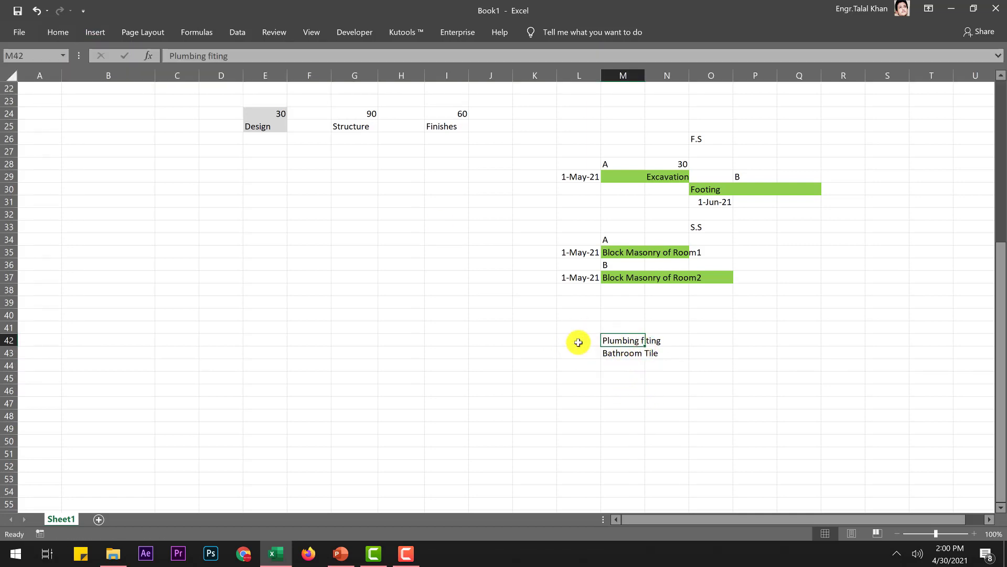
drag(524, 342, 621, 339)
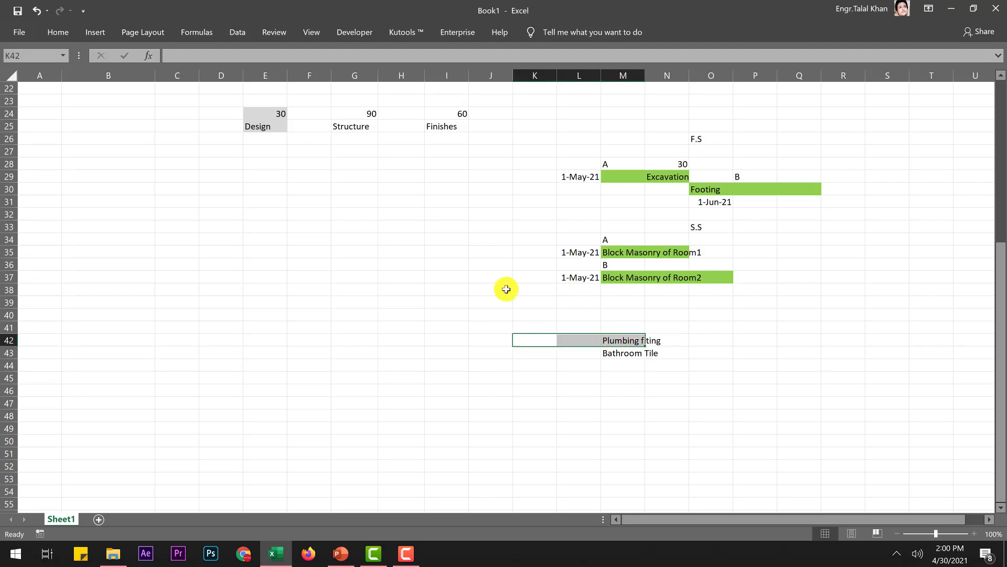
click(72, 35)
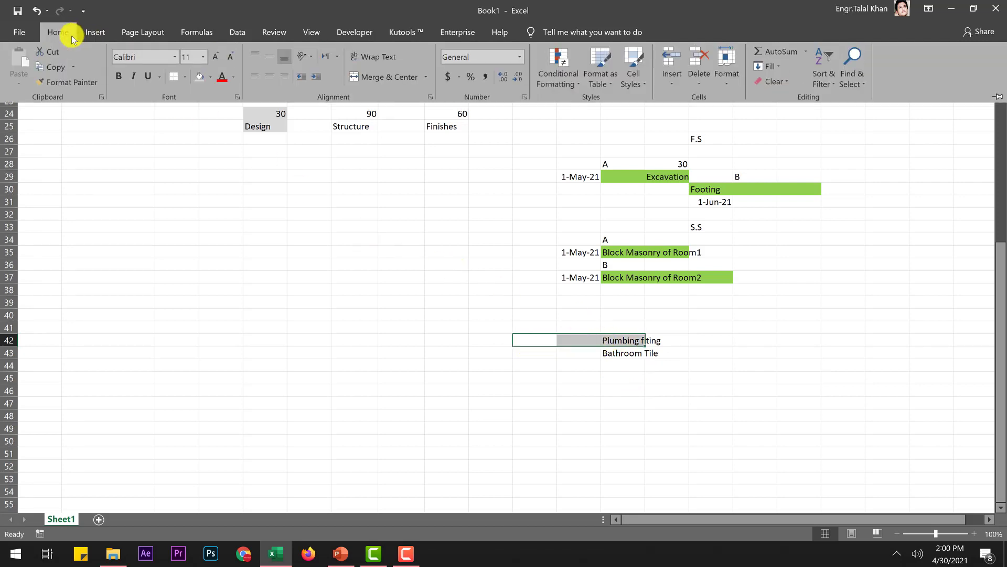
click(213, 80)
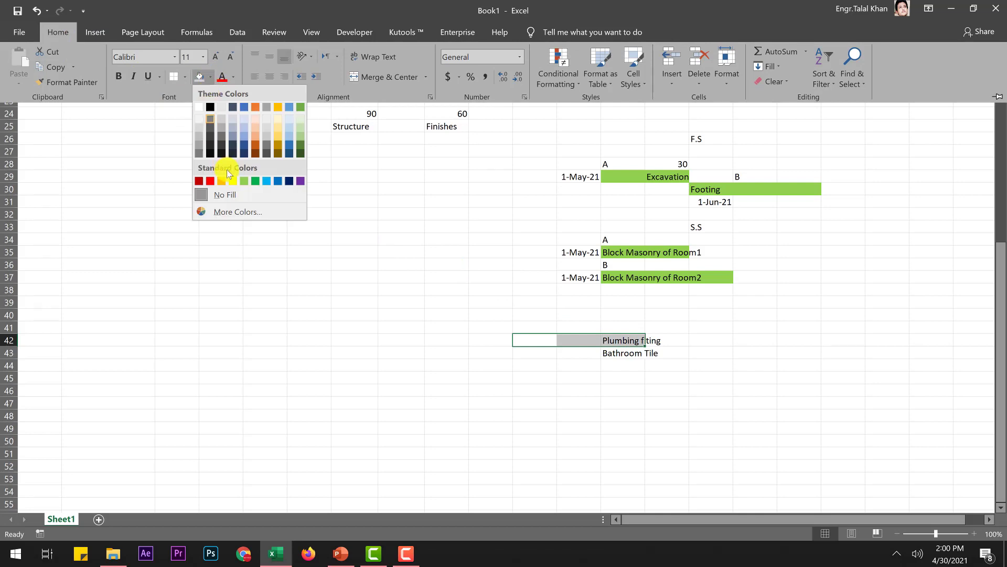
click(247, 182)
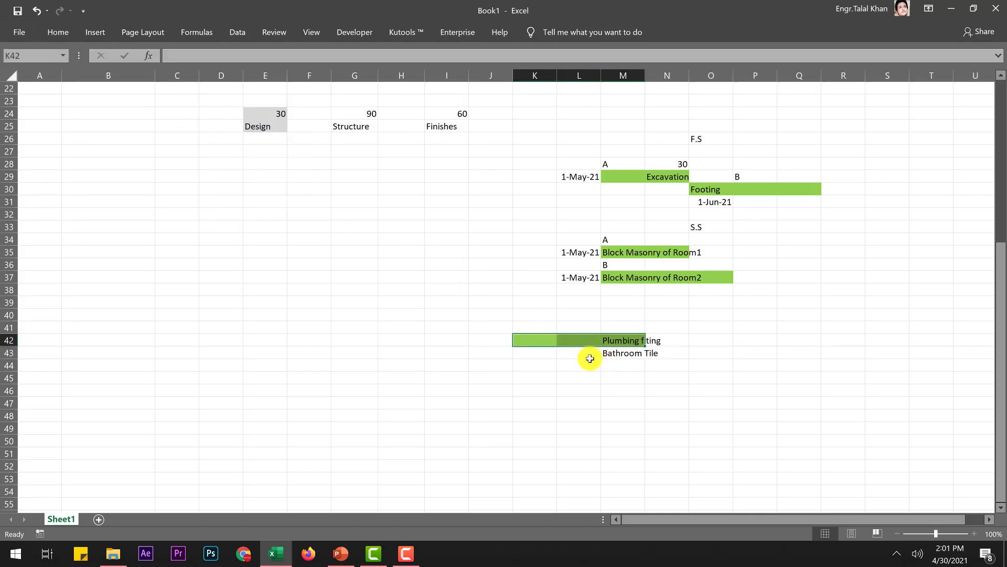
- Move the Bathroom Tile entry and its empty neighbour cell to L44:M44 and fill both cells light green
drag(571, 357, 622, 351)
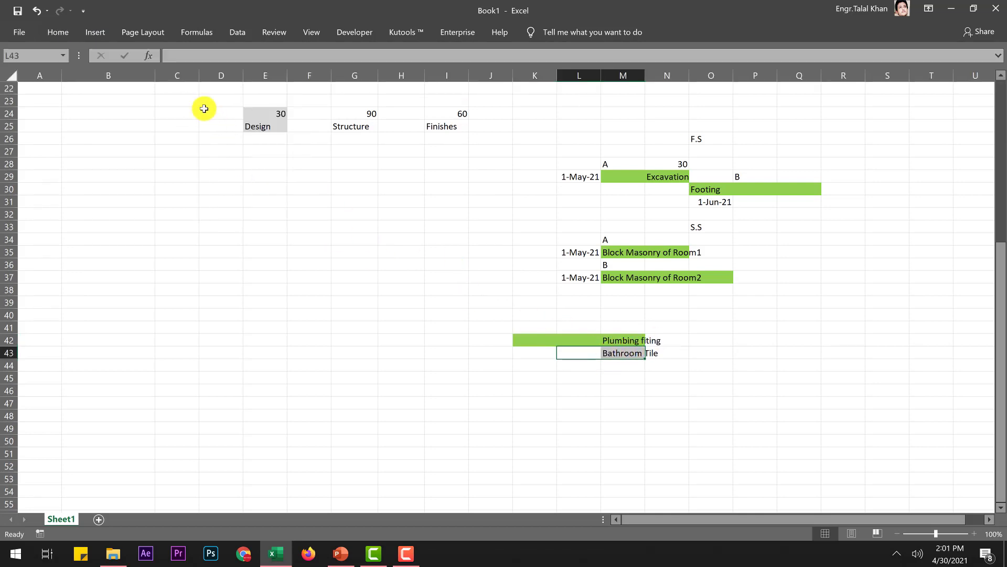
click(57, 32)
click(640, 412)
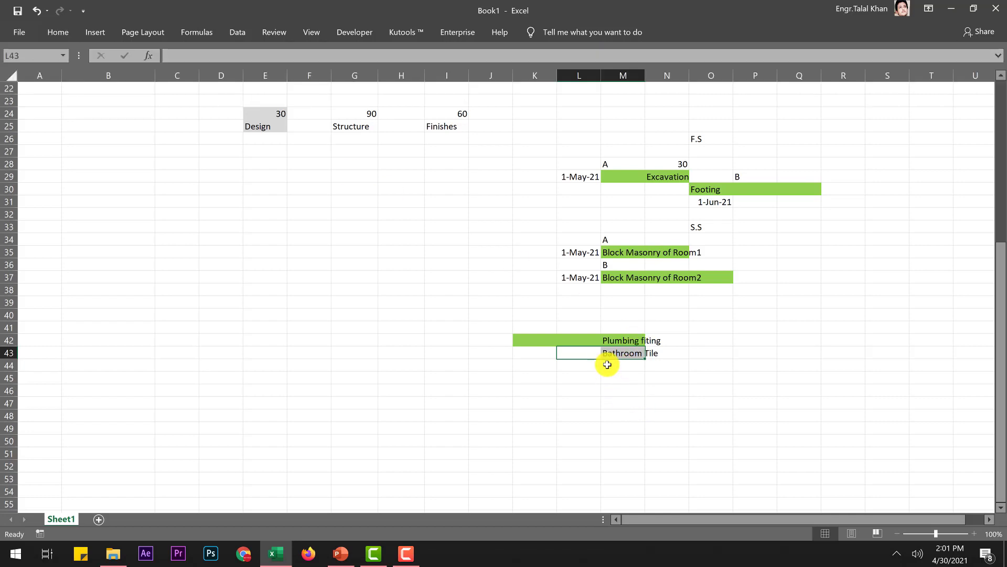
drag(607, 359, 580, 367)
click(57, 32)
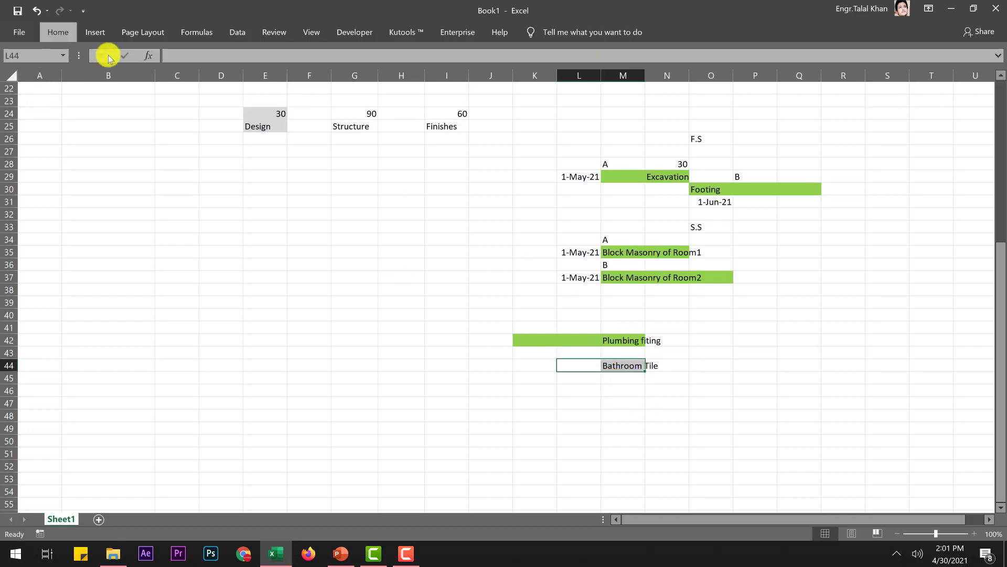
click(202, 79)
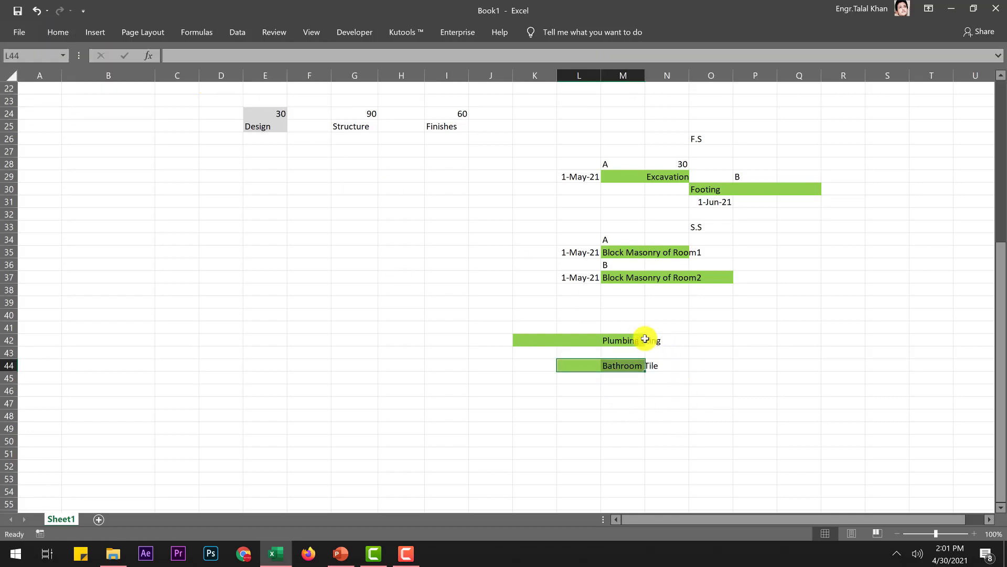
- Enter the common finish date 1-Jun-21 in cell N40, above the ends of the two bars
click(677, 341)
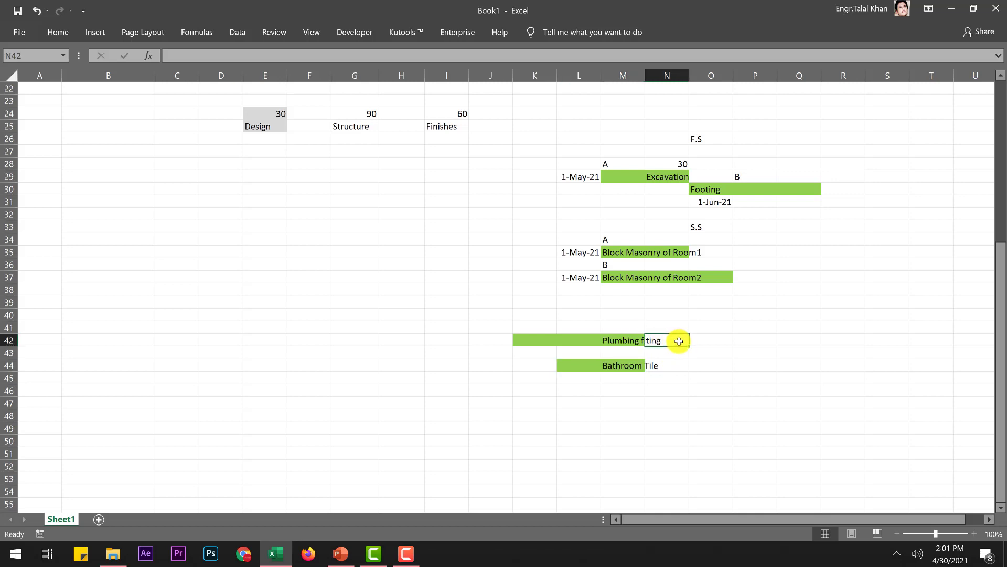
click(674, 315)
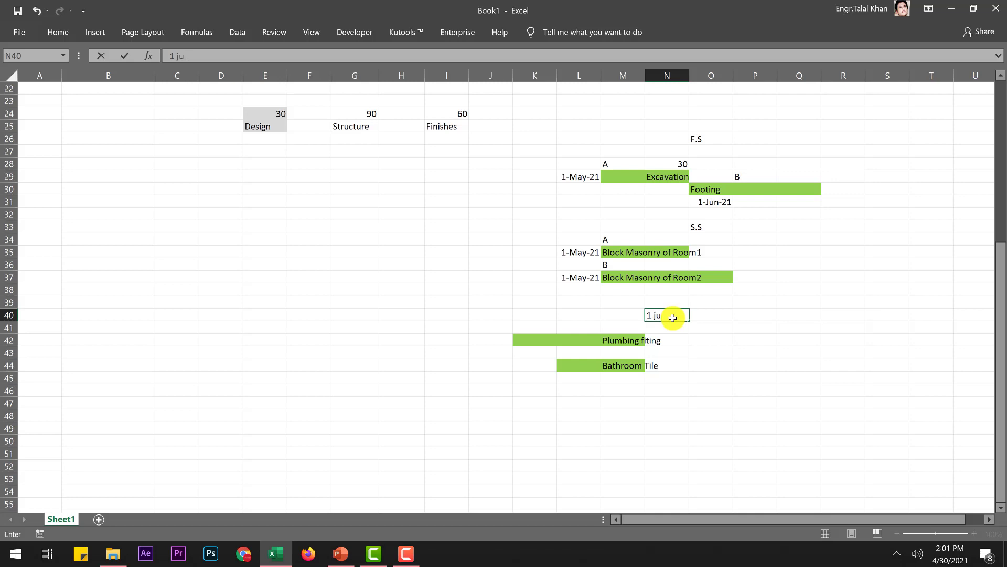
click(724, 405)
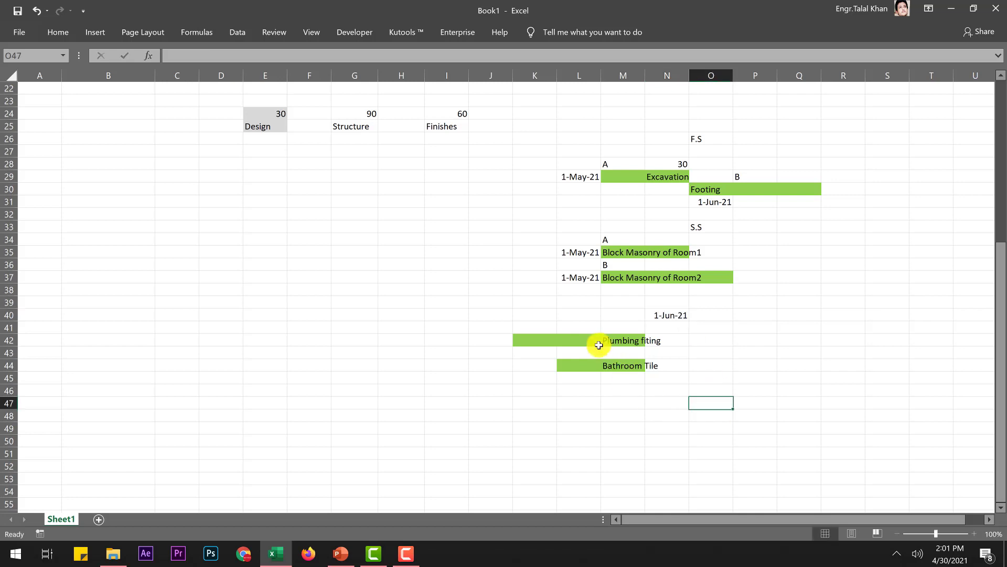
- Compare the ends of the Plumbing fiting and Bathroom Tile bars with the finish date in N40
drag(418, 339, 626, 338)
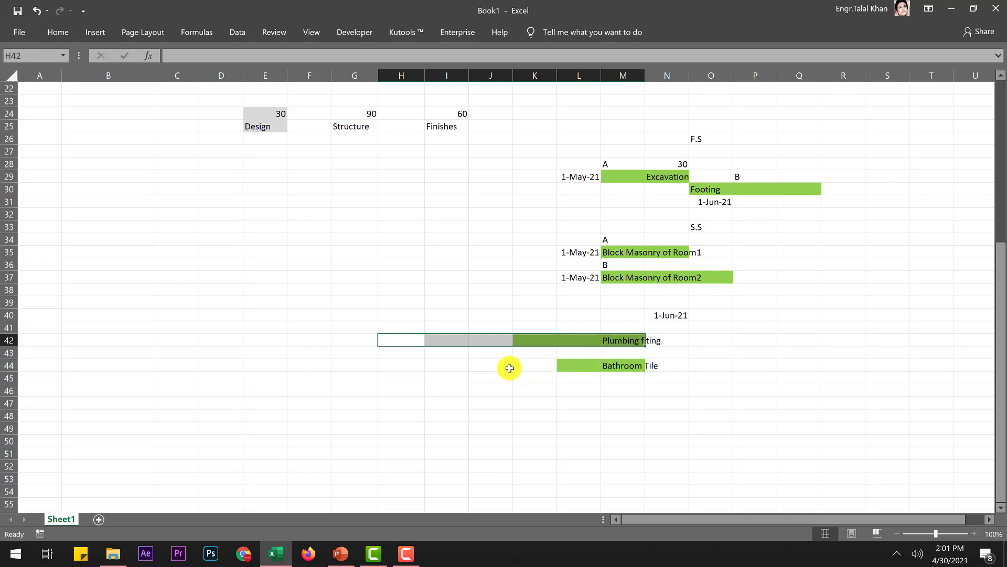
drag(509, 367, 625, 369)
click(661, 315)
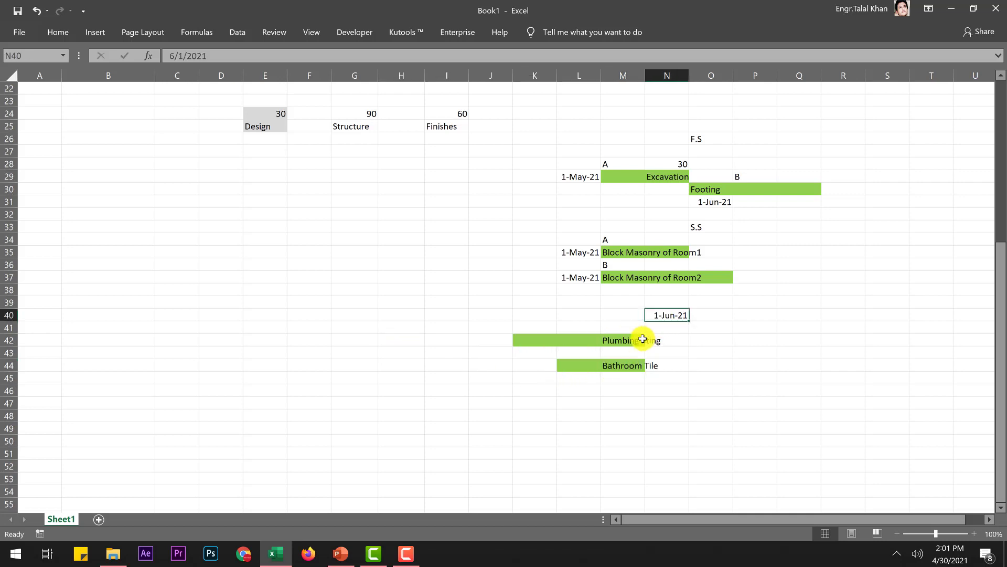
click(640, 340)
click(636, 364)
click(636, 340)
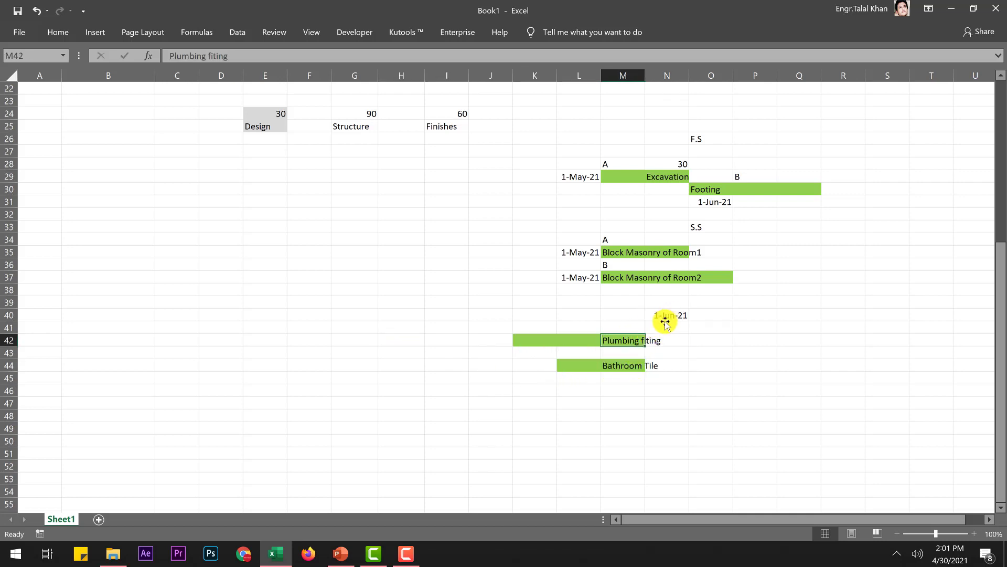
click(659, 341)
click(661, 324)
- Label the new example F.F in cell L41, above the Plumbing fiting bar
click(579, 327)
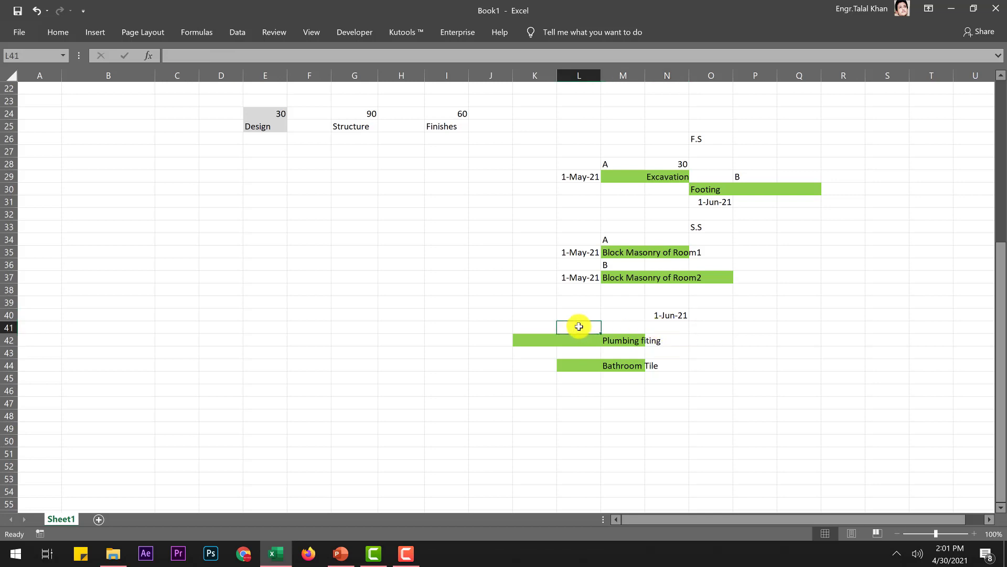
text(F.)
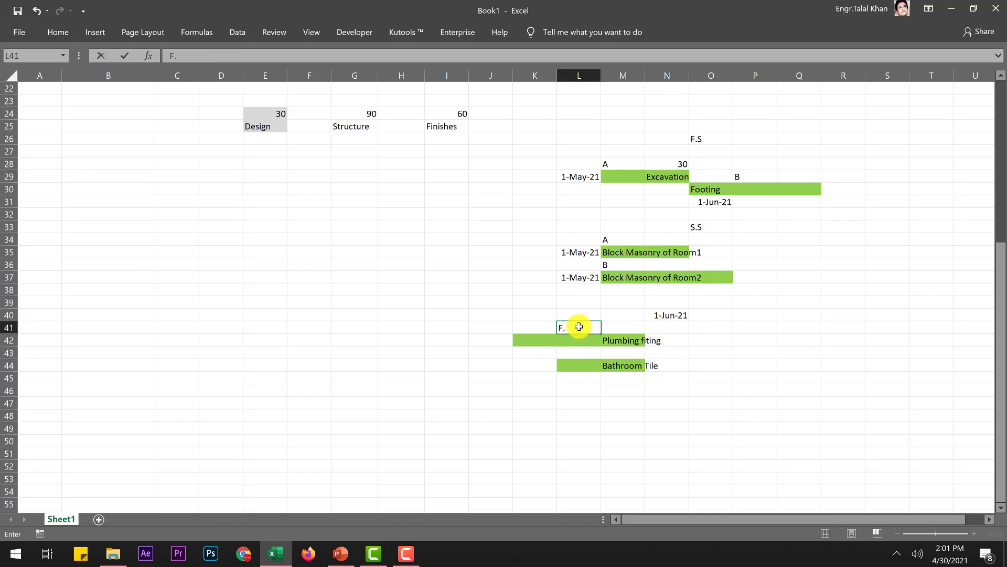
text(F)
click(698, 338)
- Copy the finish date from N40 into O42 and O44, beside the Plumbing fiting and Bathroom Tile bars
click(671, 316)
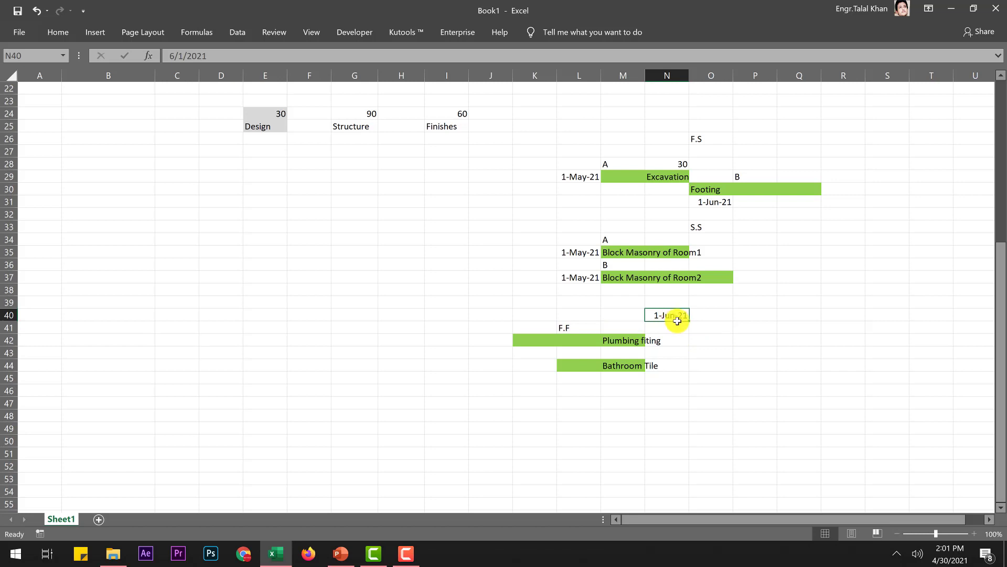
key(ctrl+c)
click(681, 341)
click(705, 340)
key(ctrl+v)
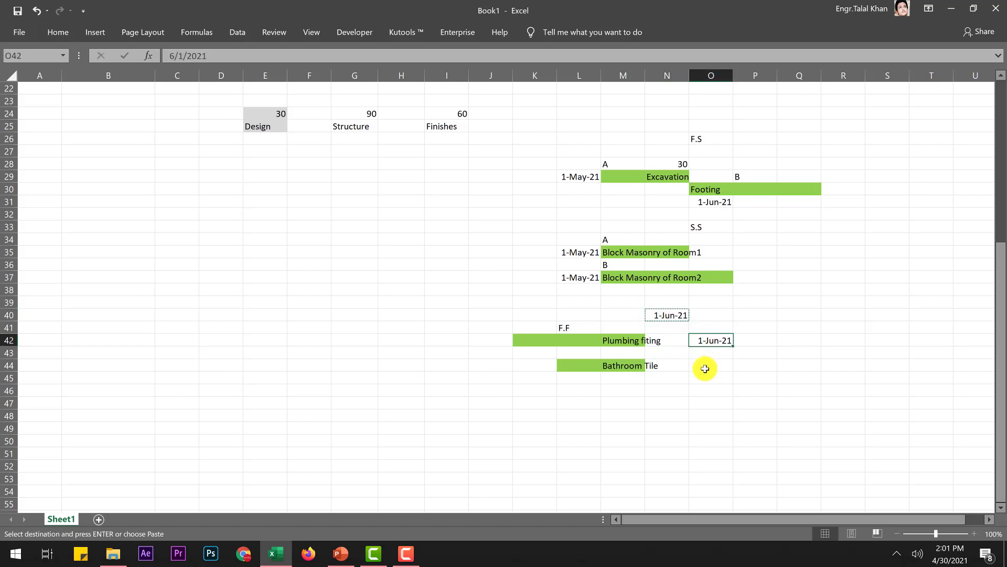
click(705, 368)
key(ctrl+v)
click(710, 400)
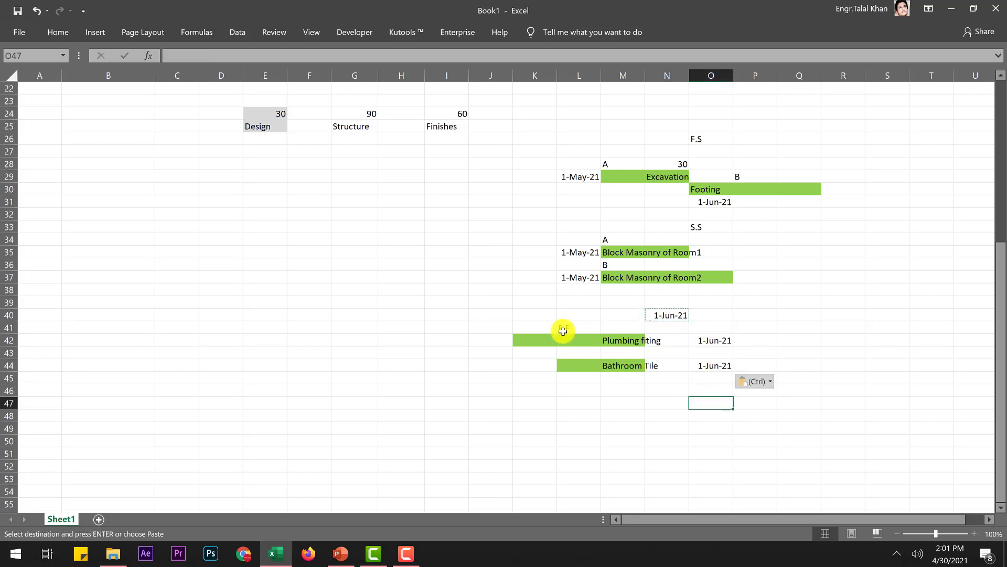
drag(570, 337, 630, 339)
drag(581, 363, 625, 365)
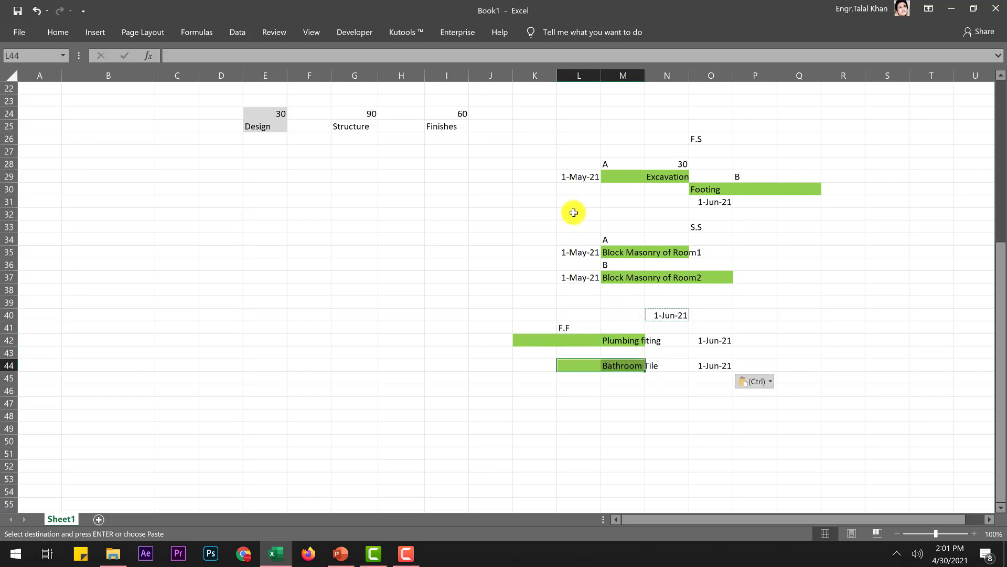
drag(527, 334, 619, 366)
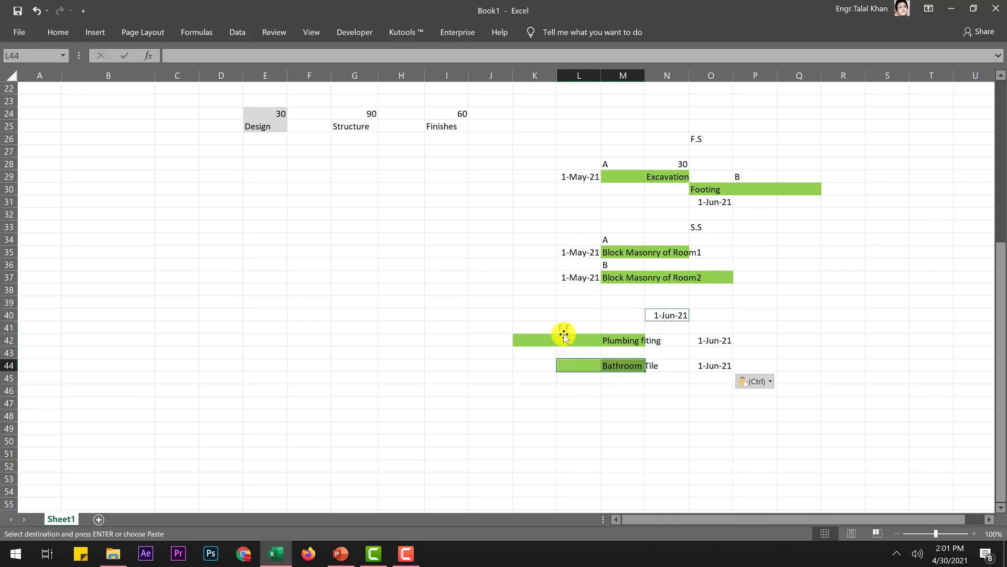
drag(521, 337, 643, 336)
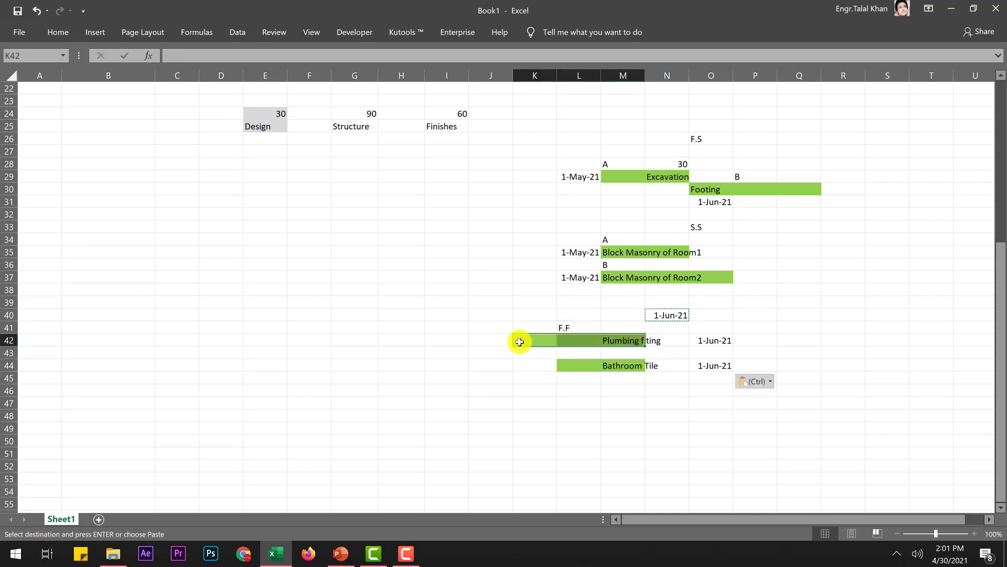
- Label the Plumbing fiting bar A in cell J42 and the Bathroom Tile bar B in cell J44
click(486, 340)
text(A)
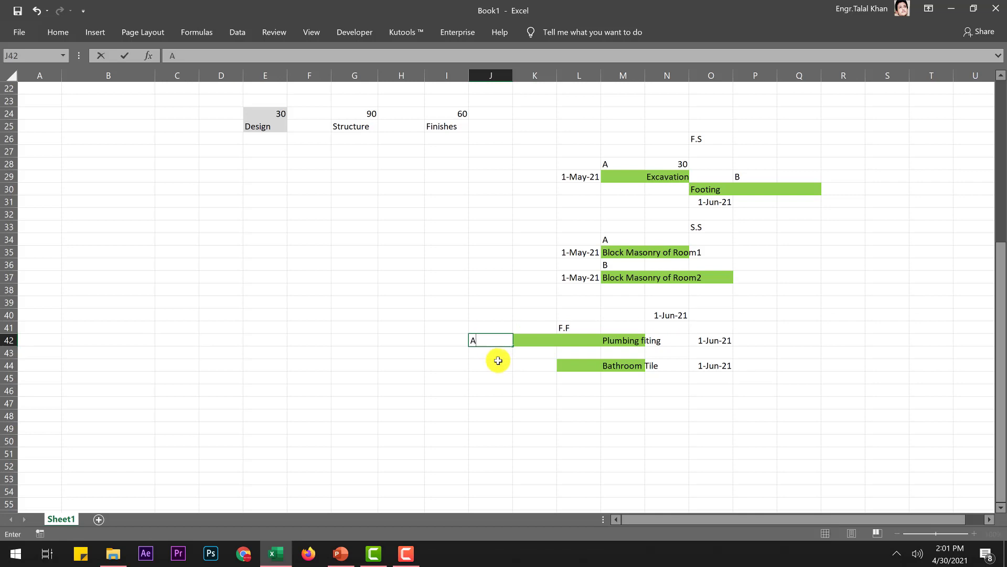
click(498, 363)
text(B)
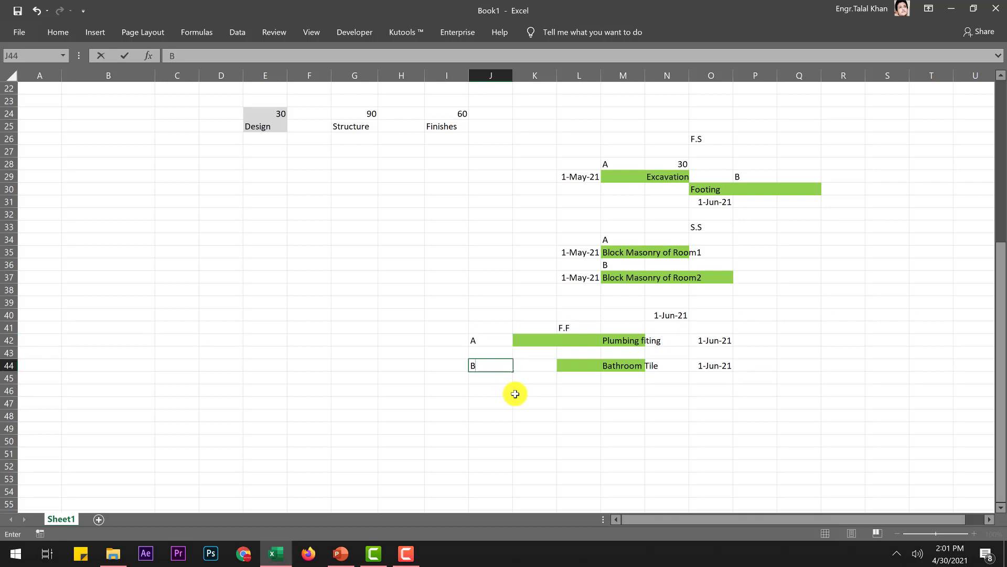
- Move the finish dates in O42 and O44 one column closer to the bars, into N42 and N44
click(516, 393)
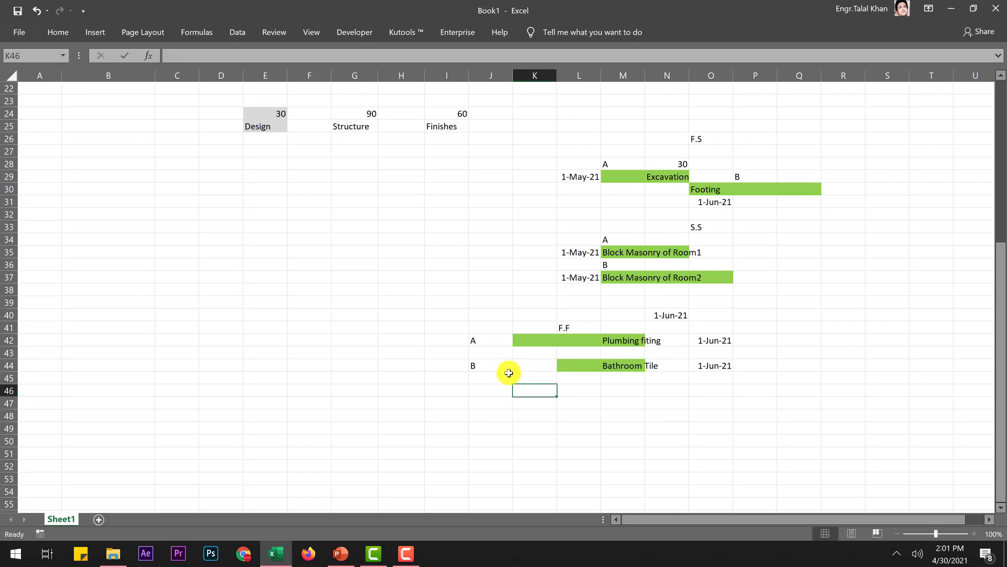
drag(636, 338, 636, 364)
drag(603, 253, 564, 273)
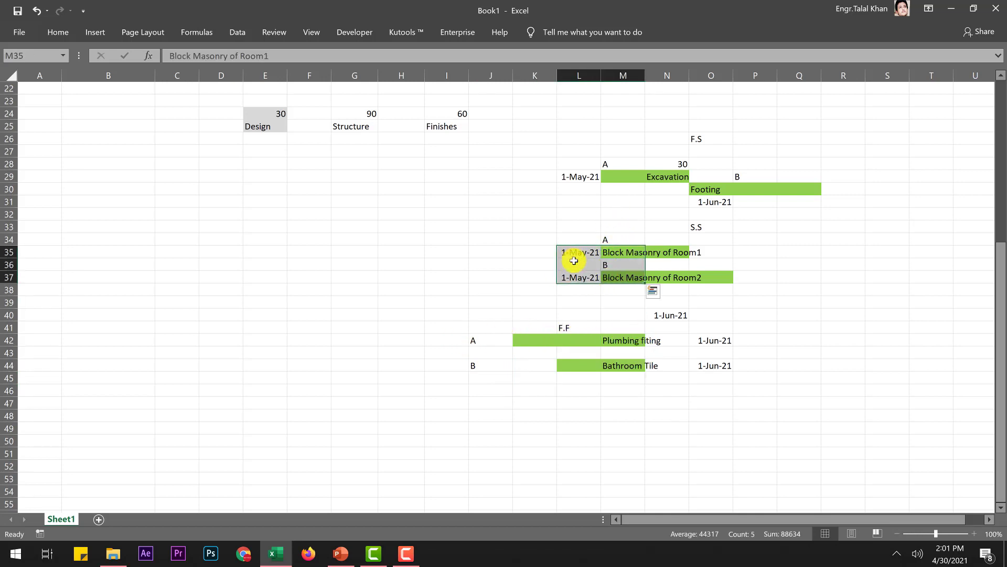
drag(698, 347, 688, 381)
click(700, 397)
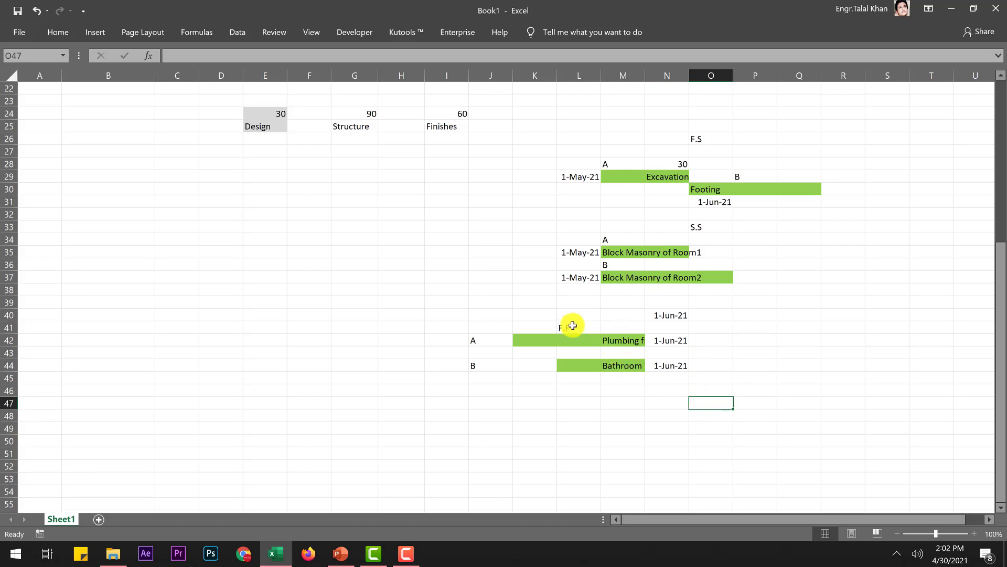
- Move the whole F.F example two columns right, with its A and B labels in column L and its dates in column P
drag(444, 314, 754, 378)
click(755, 415)
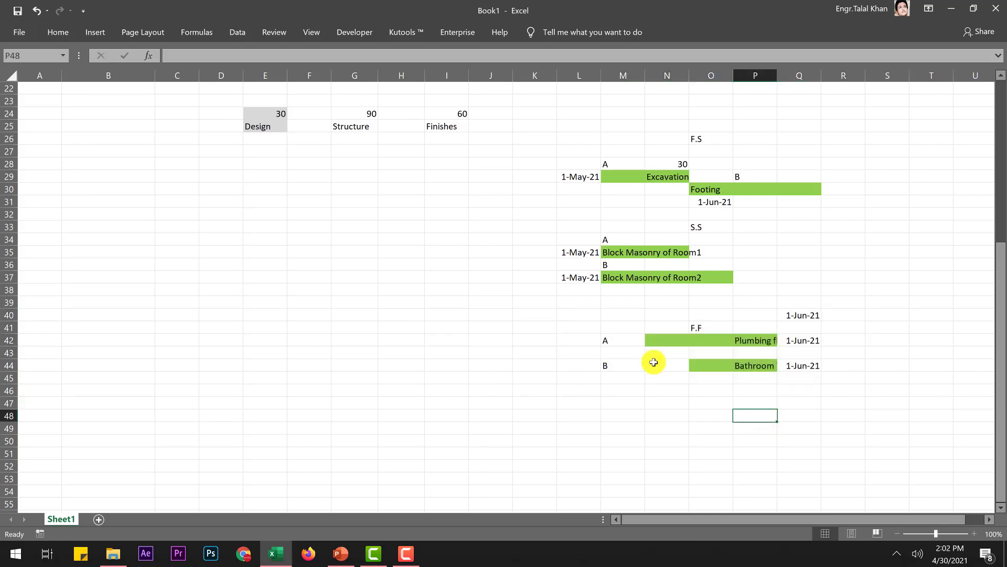
click(576, 314)
shift+click(867, 373)
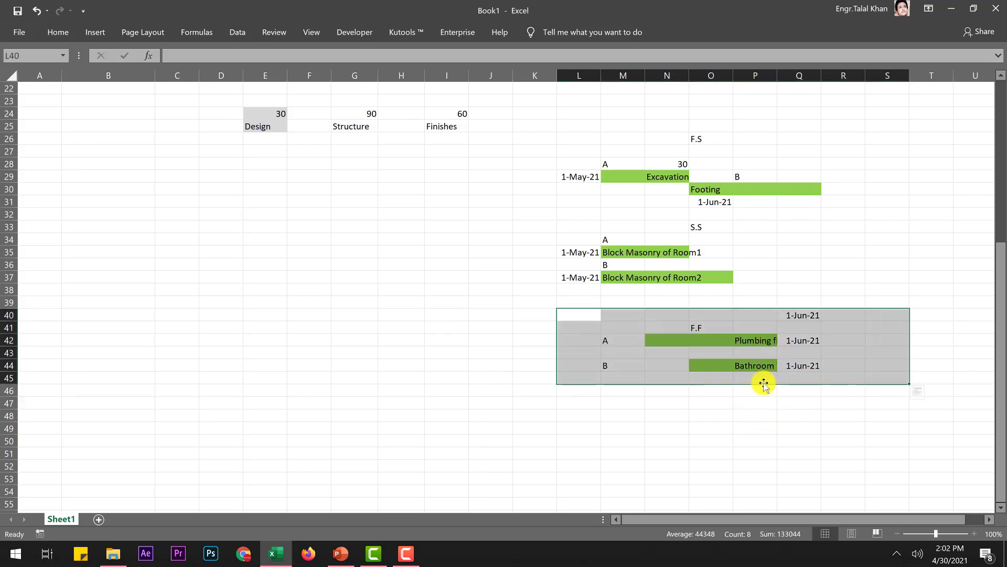
drag(765, 383, 725, 400)
click(742, 415)
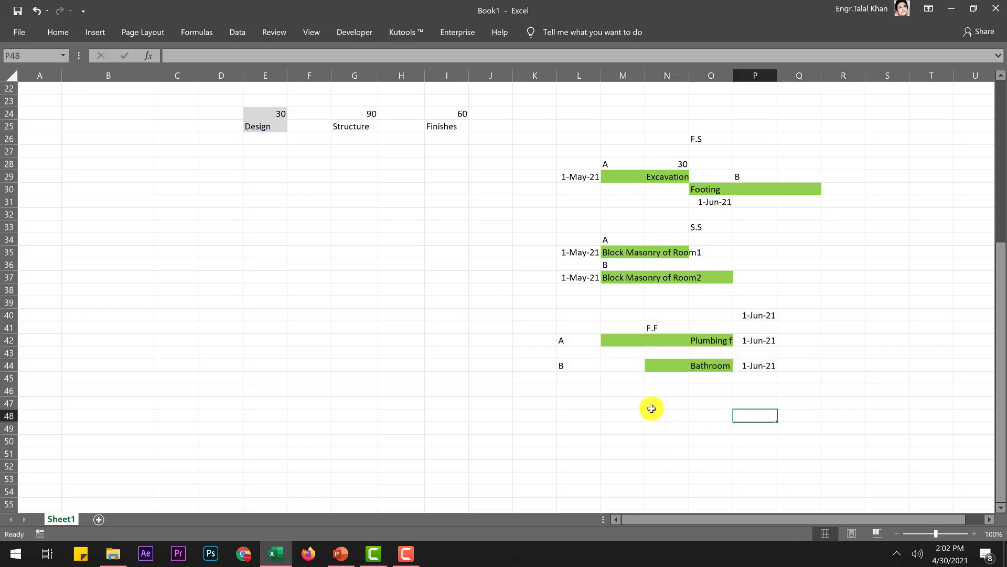
- Switch to the PowerPoint lecture, show slide 19 on Precedence Links, and dismiss the message notification
scroll(588, 414, down, 2)
scroll(603, 341, up, 2)
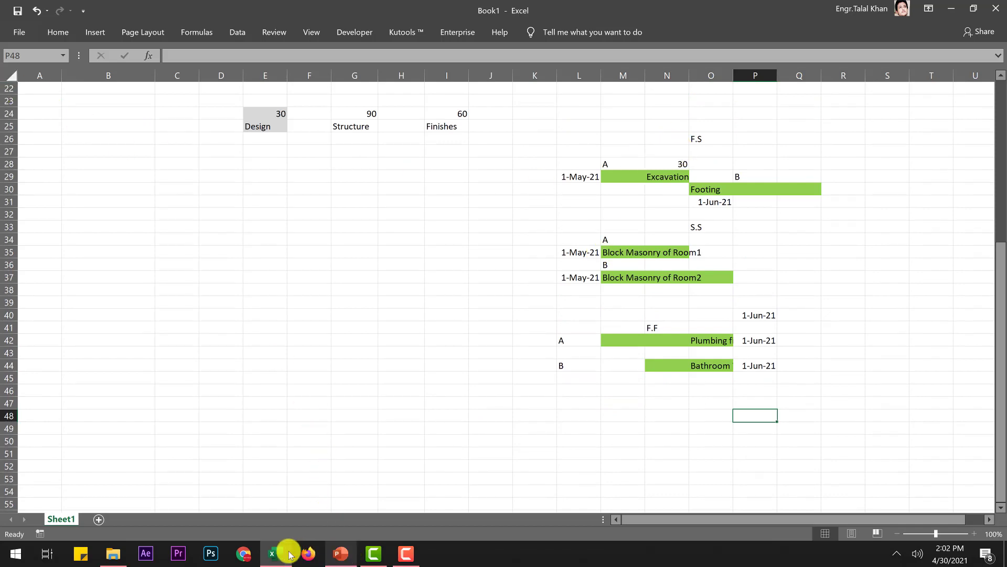
mouse_move(128, 551)
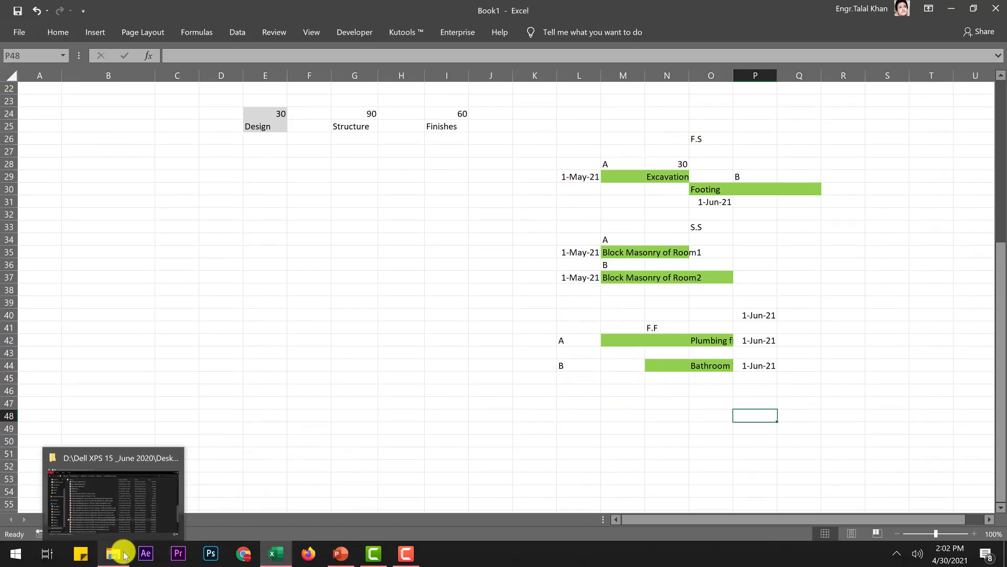
click(339, 551)
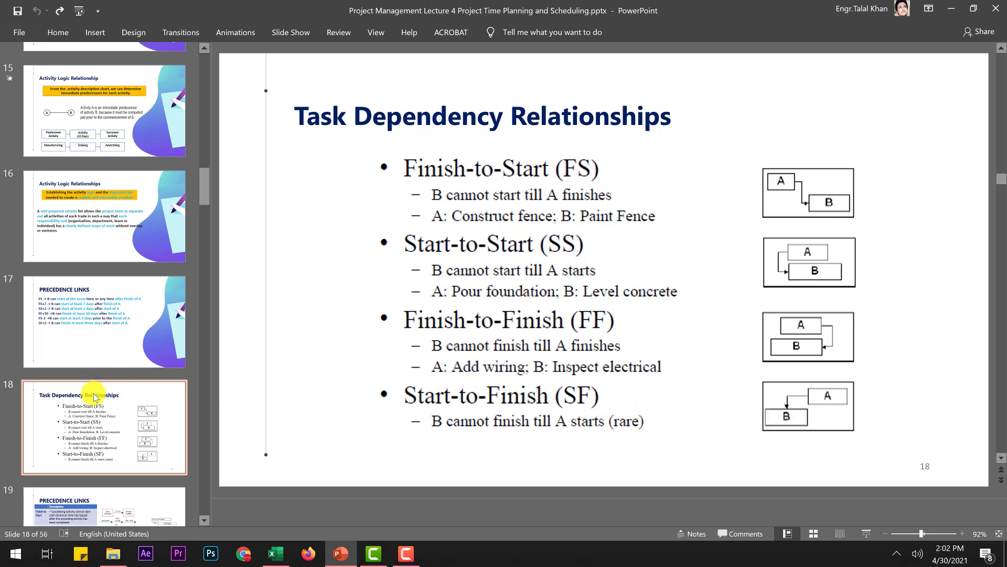
scroll(92, 378, down, 3)
click(121, 391)
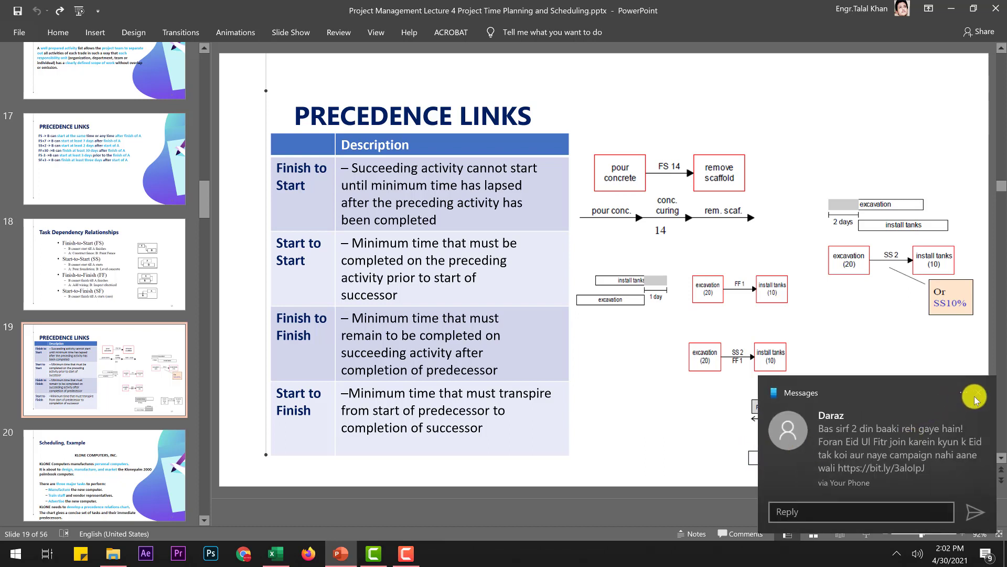
click(971, 393)
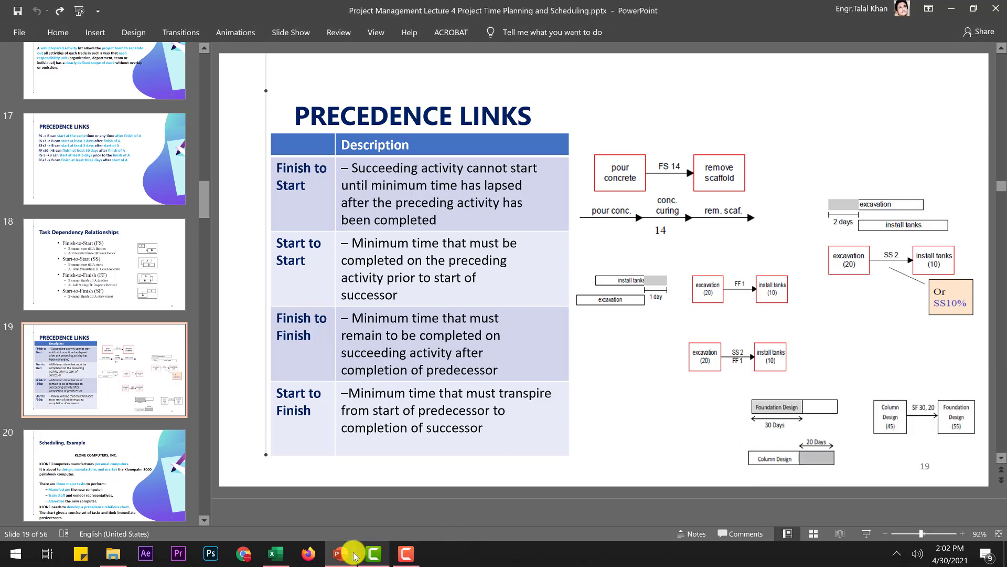
click(275, 553)
click(653, 427)
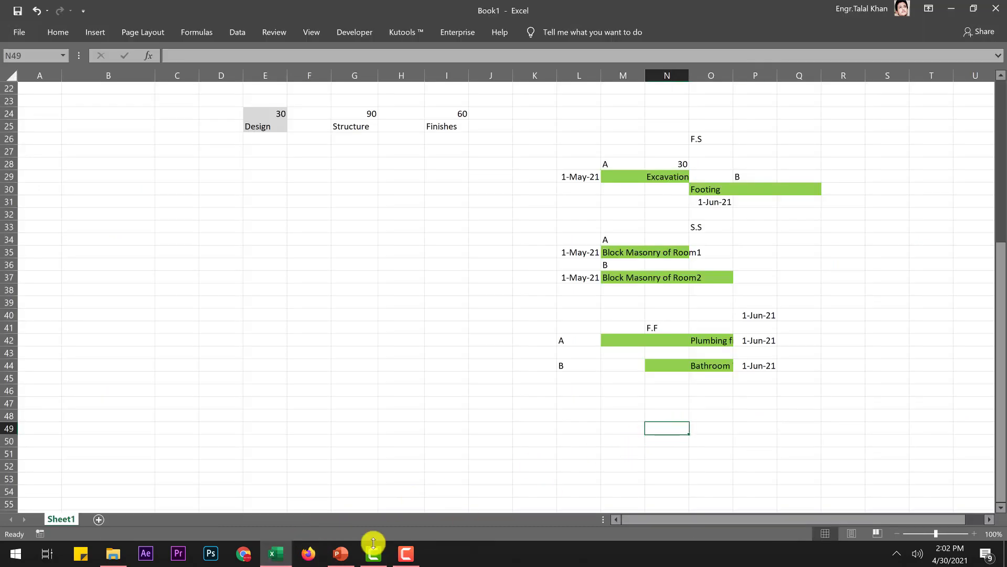
click(338, 553)
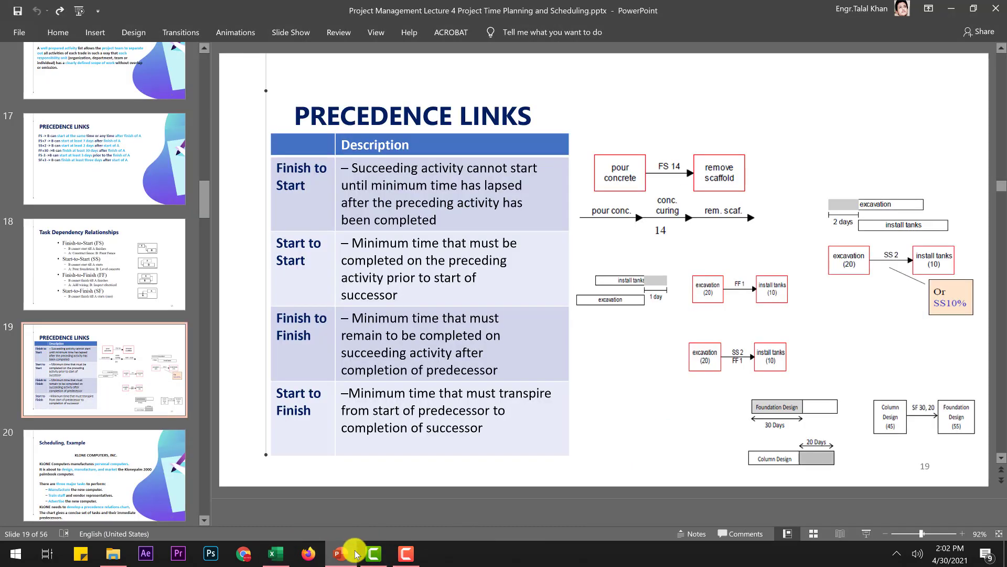
click(376, 554)
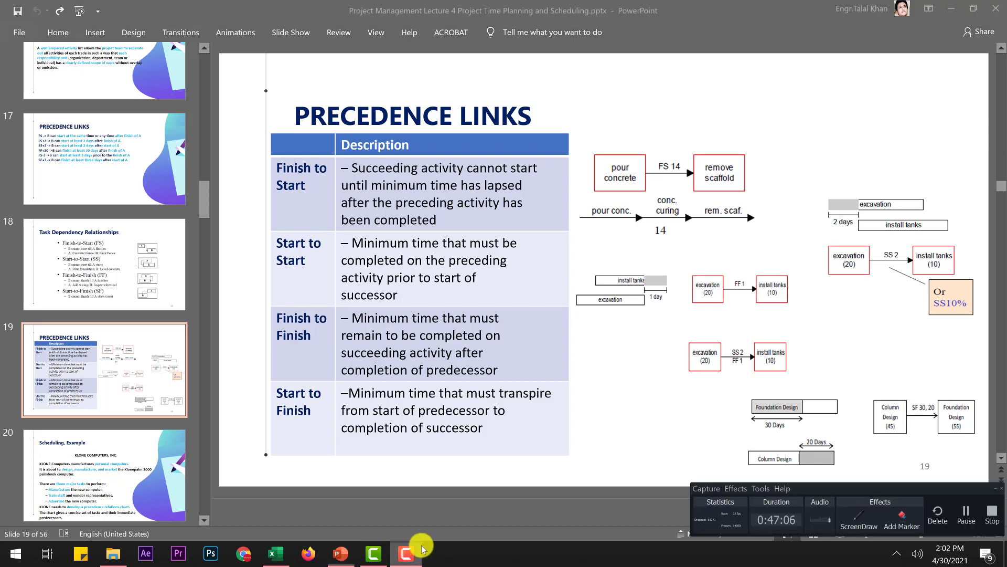
click(961, 519)
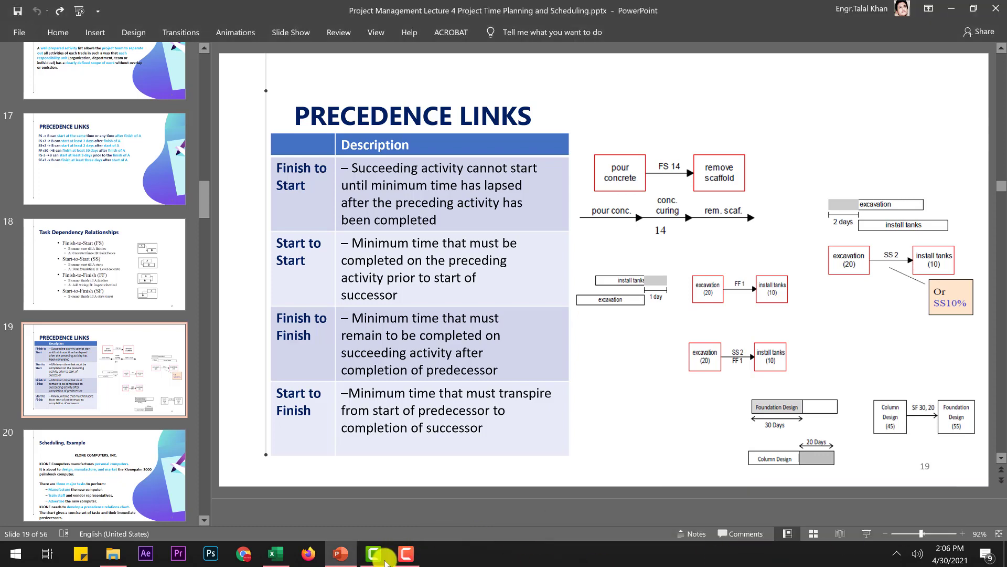
- Switch to the Excel sheet and compare the Footing Design and Column Design bars of the S.F example with the F.S example
click(274, 553)
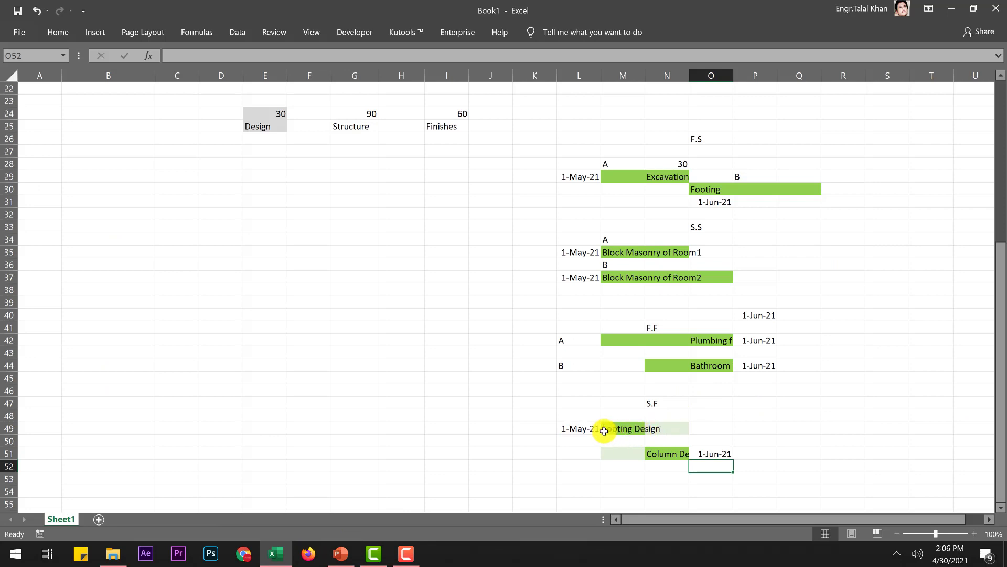
drag(611, 428, 670, 425)
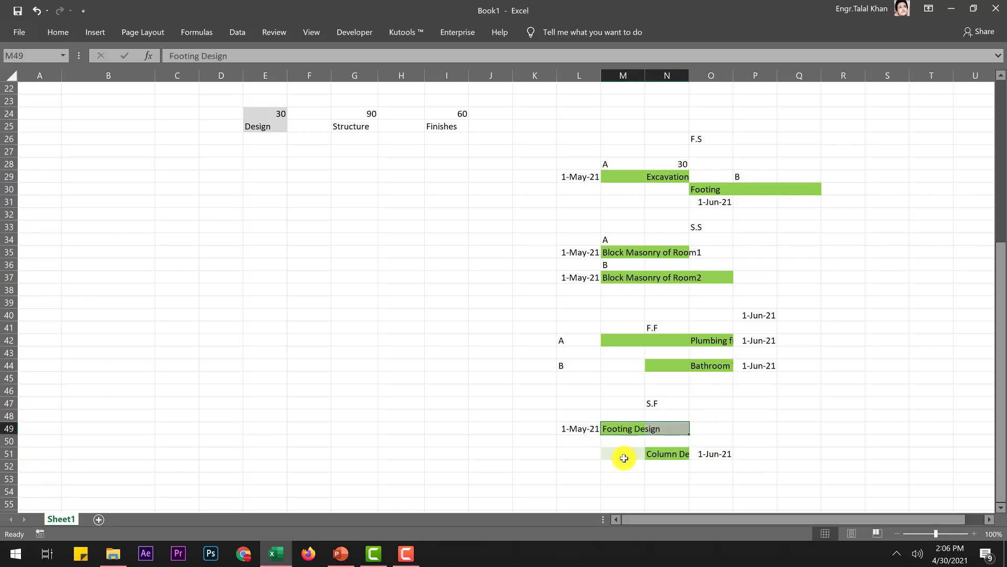
drag(623, 454, 652, 465)
click(624, 475)
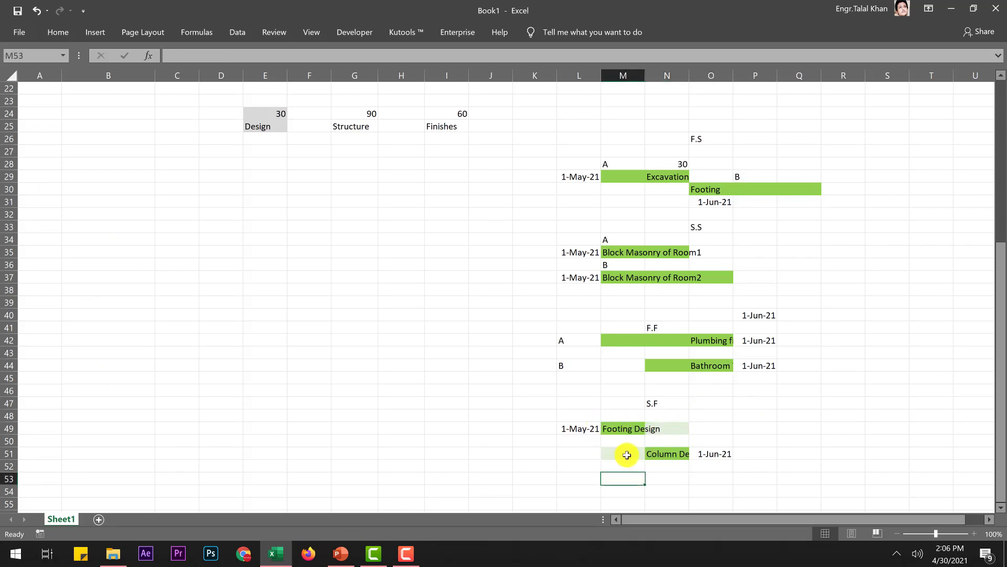
click(636, 429)
click(635, 451)
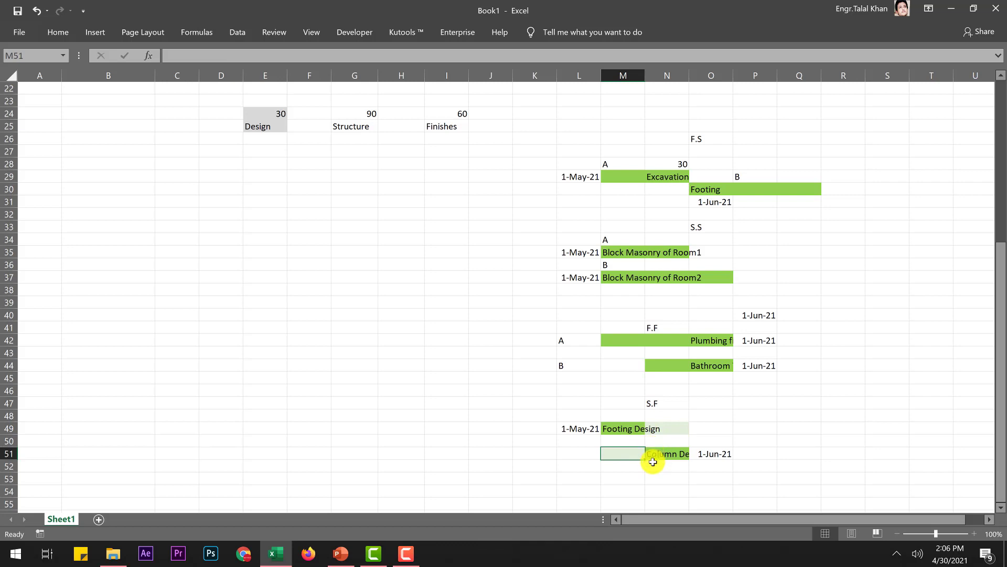
click(703, 140)
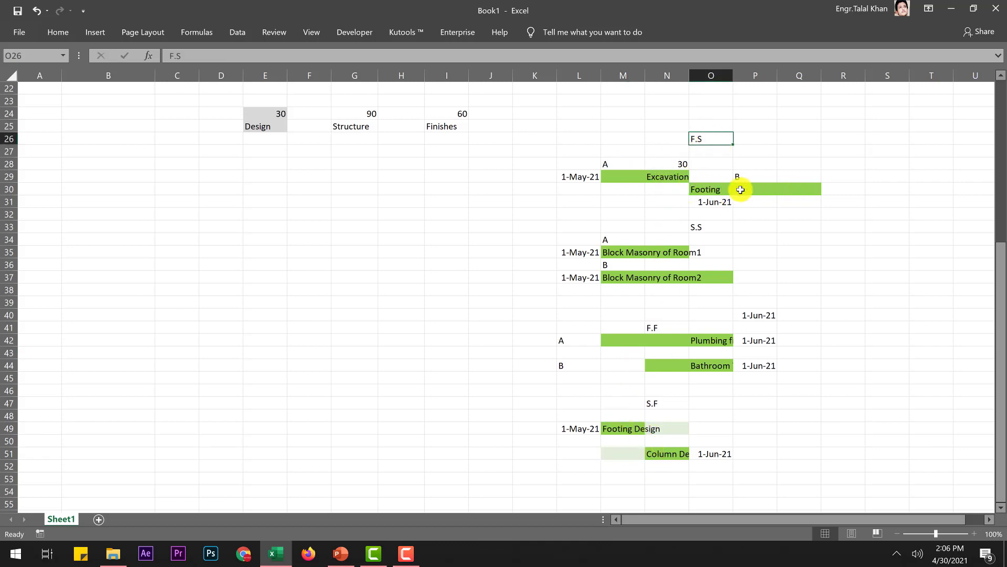
click(711, 191)
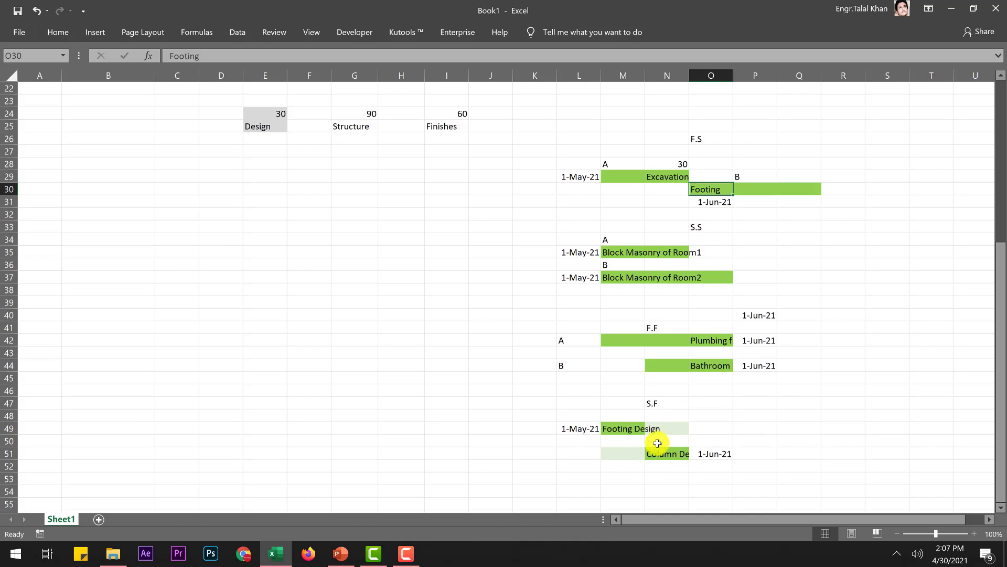
- Copy the Footing cell from O30 into D33 and the Excavation cell from N29 into E34
click(265, 240)
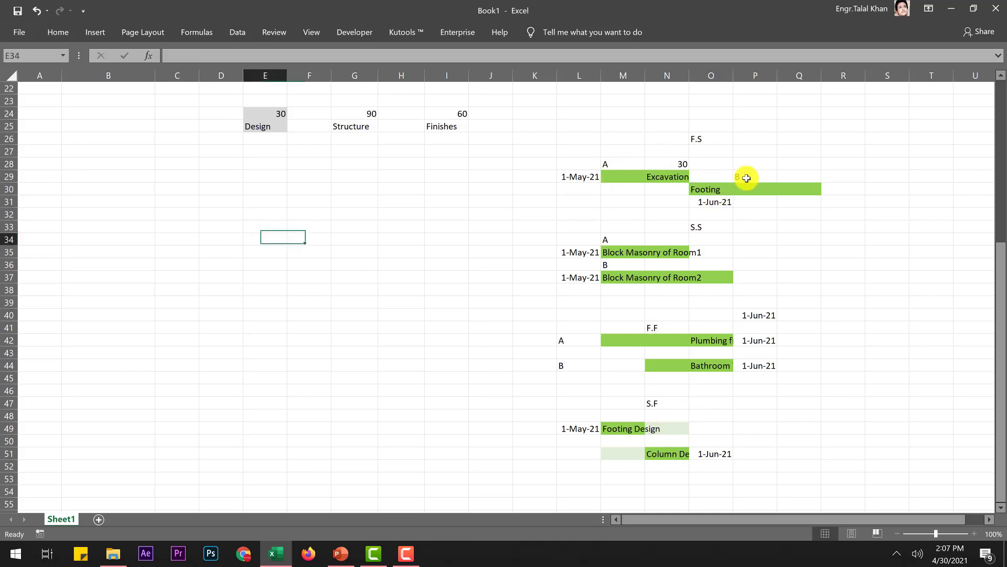
click(711, 191)
key(ctrl+c)
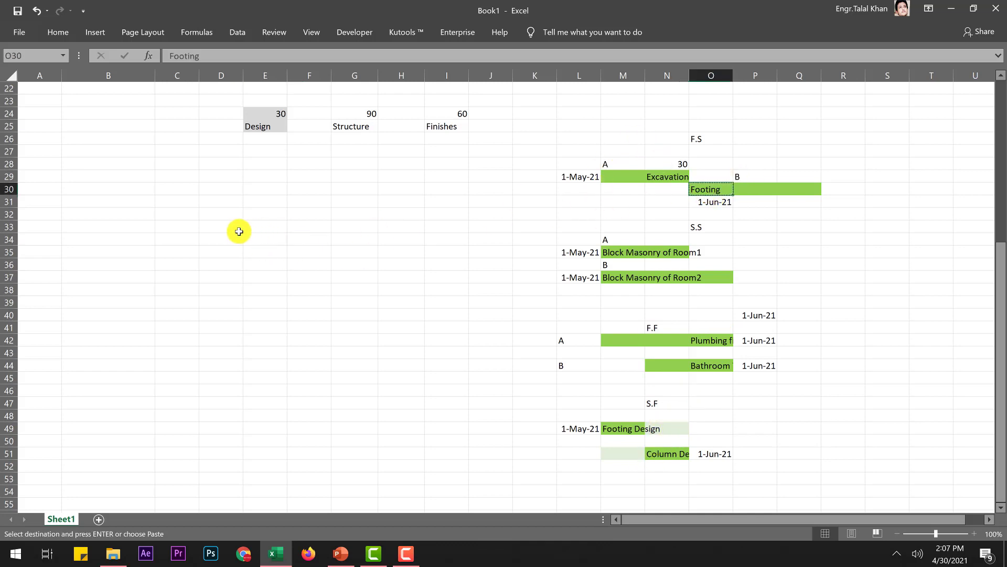
click(228, 226)
key(ctrl+v)
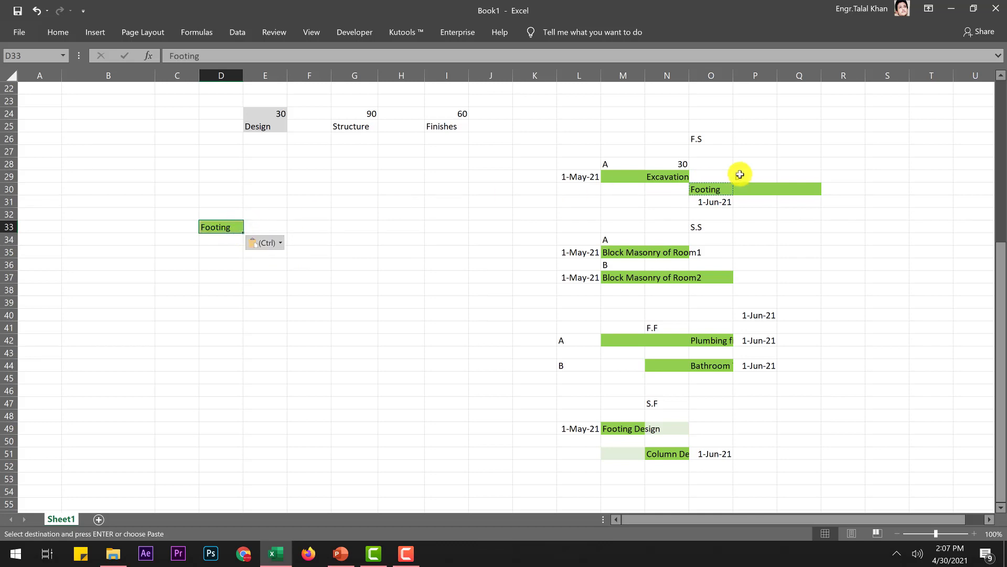
click(661, 178)
key(ctrl+c)
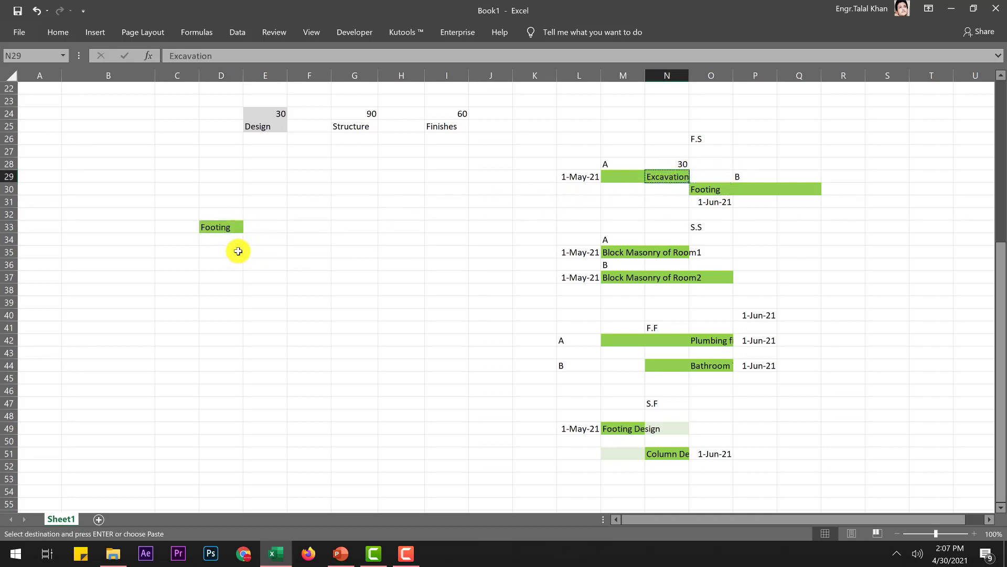
click(264, 237)
key(ctrl+v)
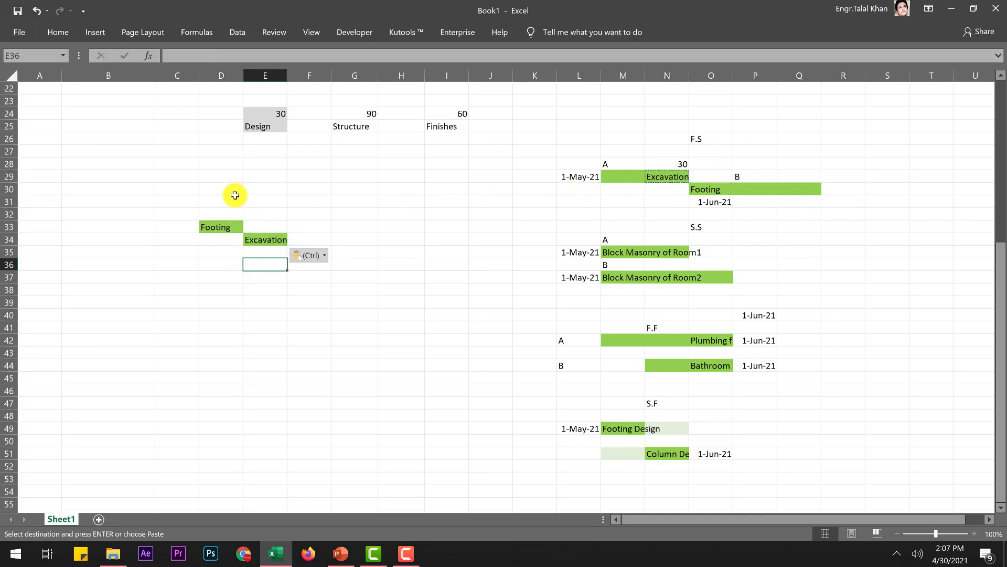
- Label the new Footing and Excavation example S.F in cell D30
click(234, 191)
text(S)
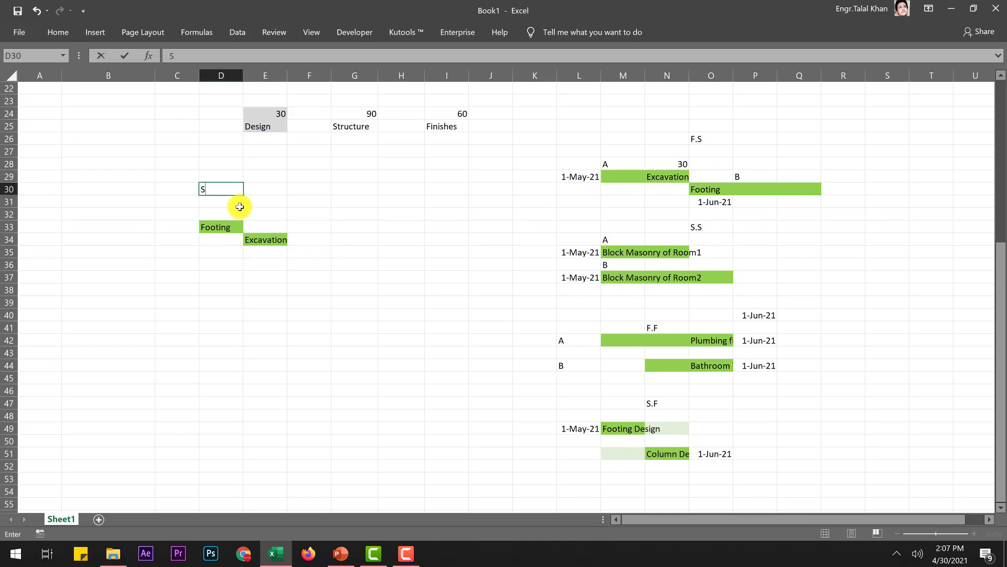
text(.F)
click(292, 203)
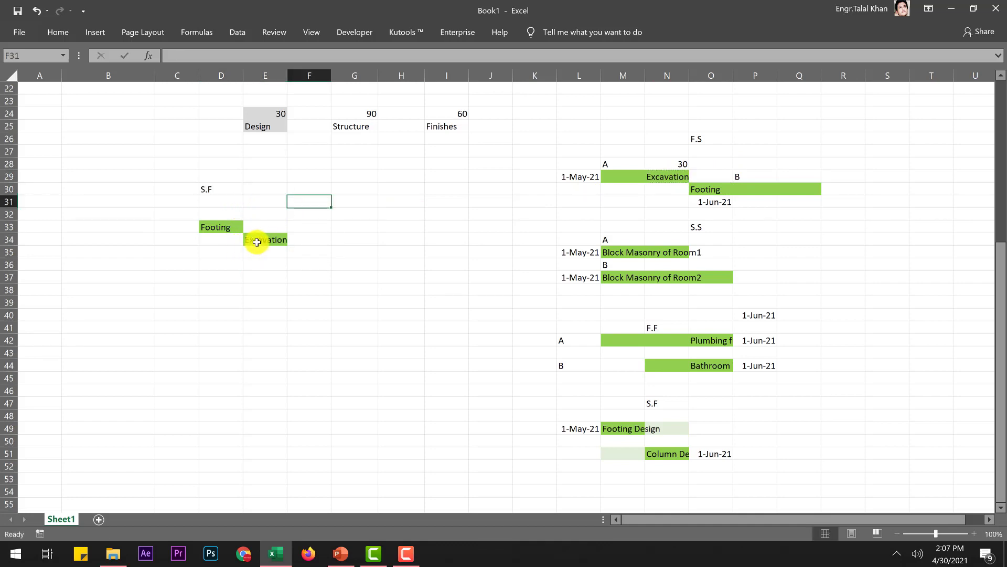
- Label the copied Footing bar A in cell C33 and the copied Excavation bar B in cell D34
click(256, 242)
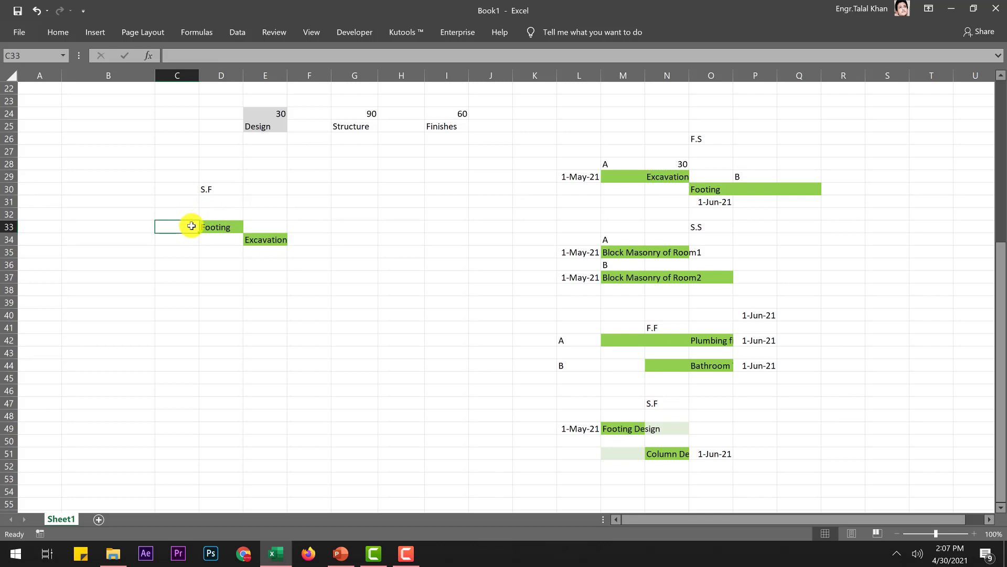
text(A)
click(226, 240)
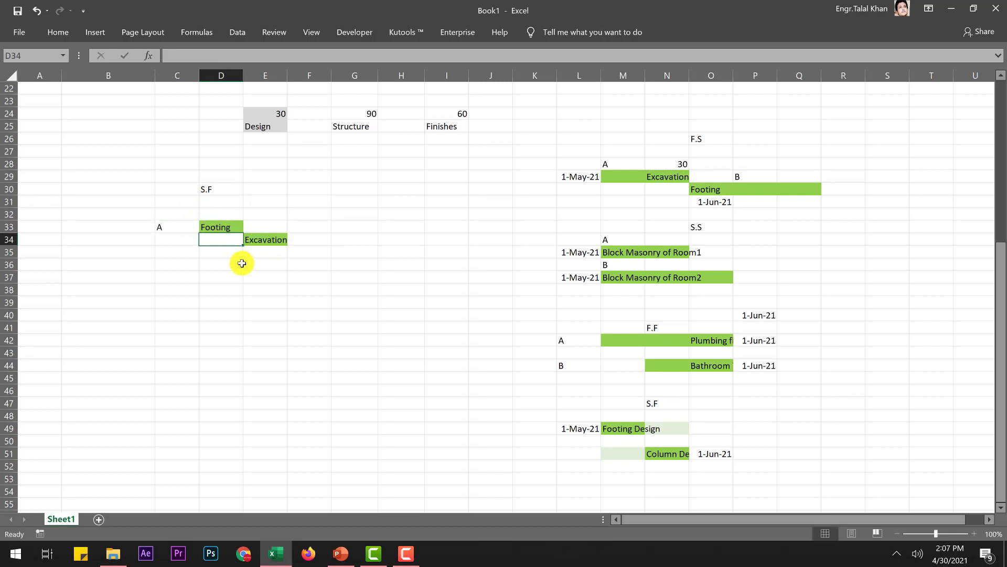
text(B)
click(239, 300)
- Move the copied Excavation cell from E34 to C32 and the A label from C33 to B32
click(221, 243)
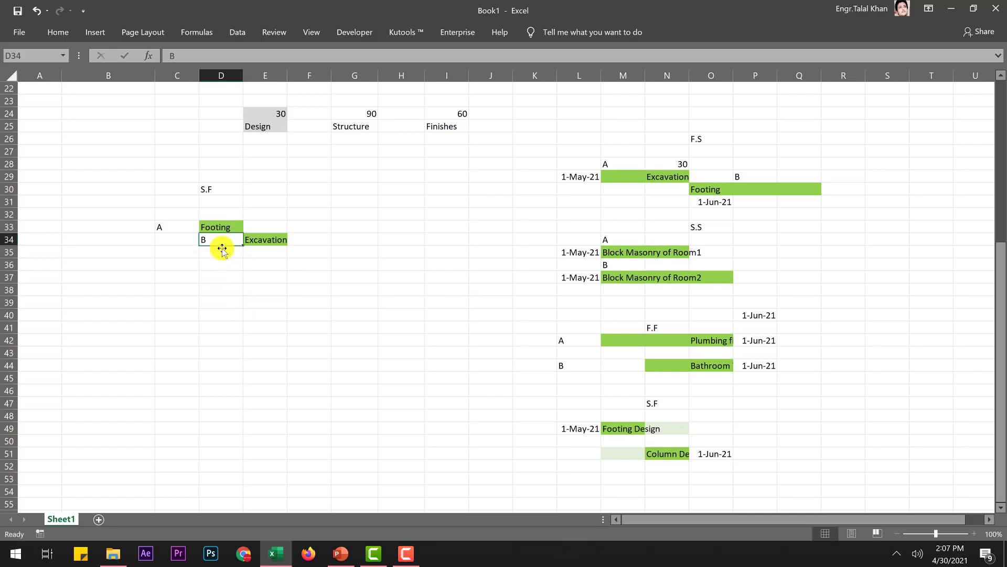
click(265, 242)
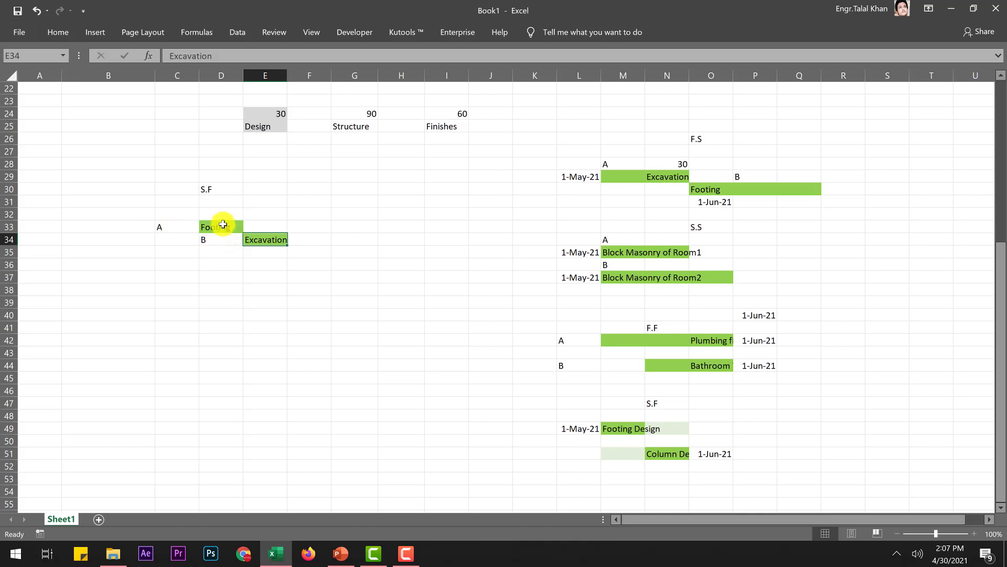
click(217, 227)
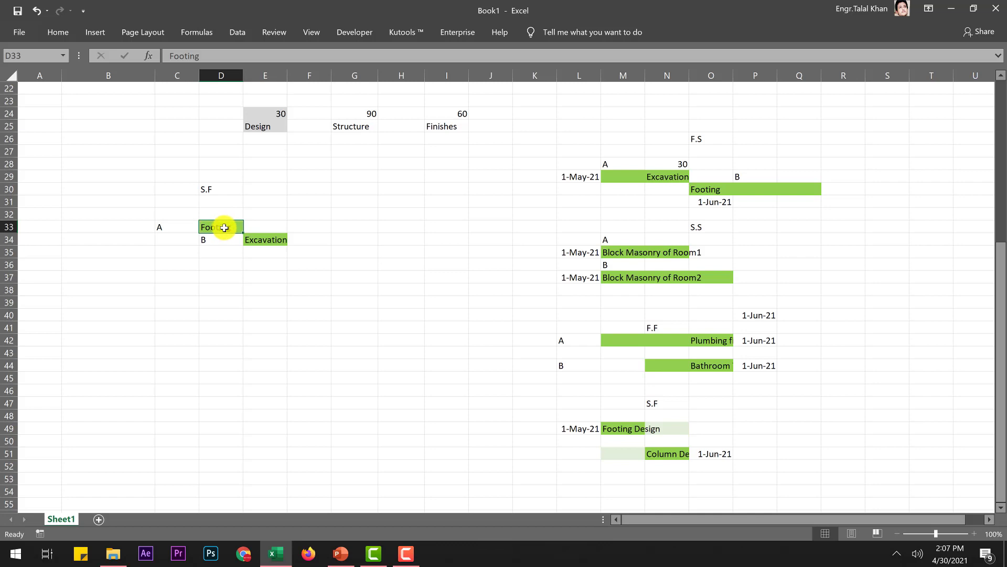
click(252, 240)
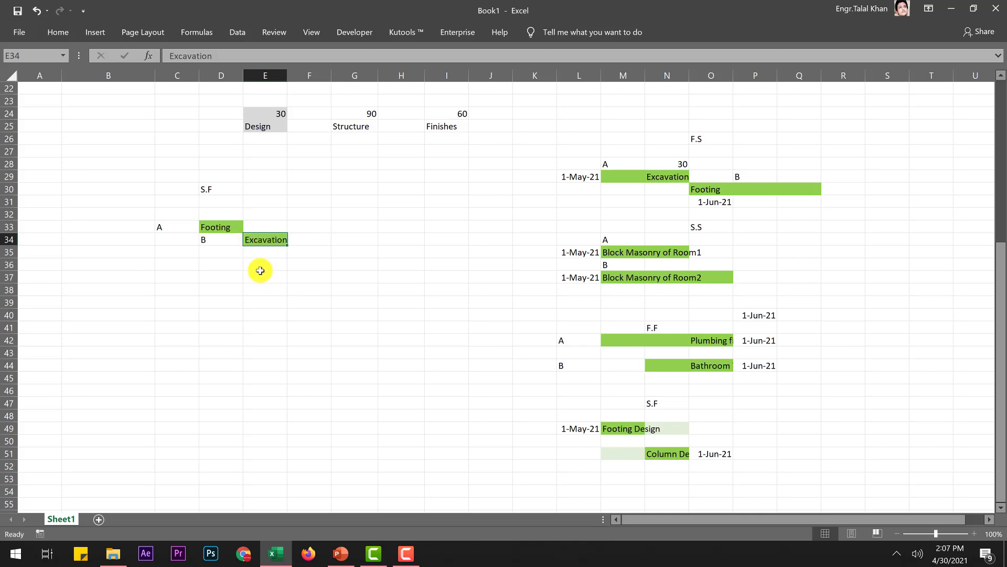
drag(253, 244, 258, 245)
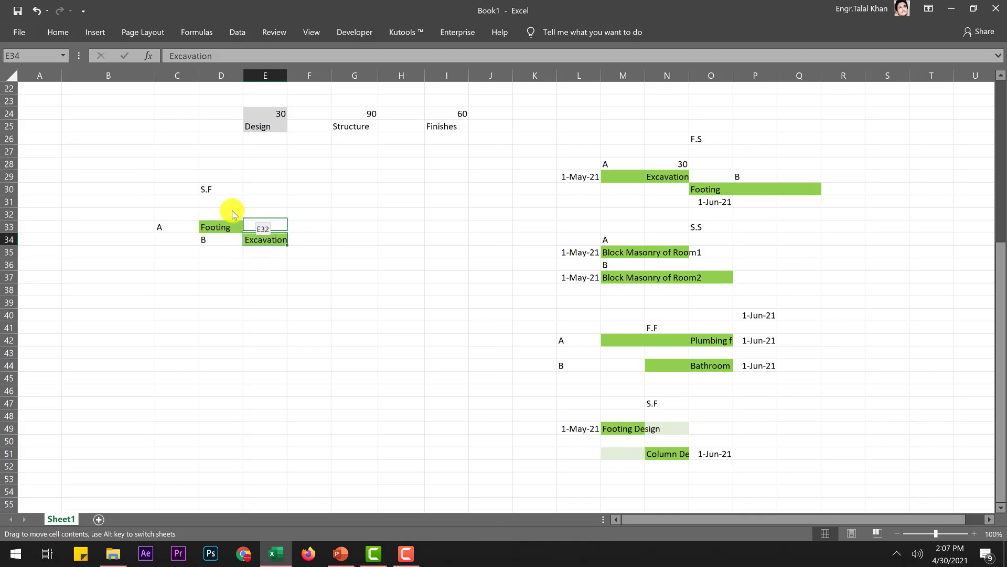
drag(186, 212, 131, 212)
click(164, 226)
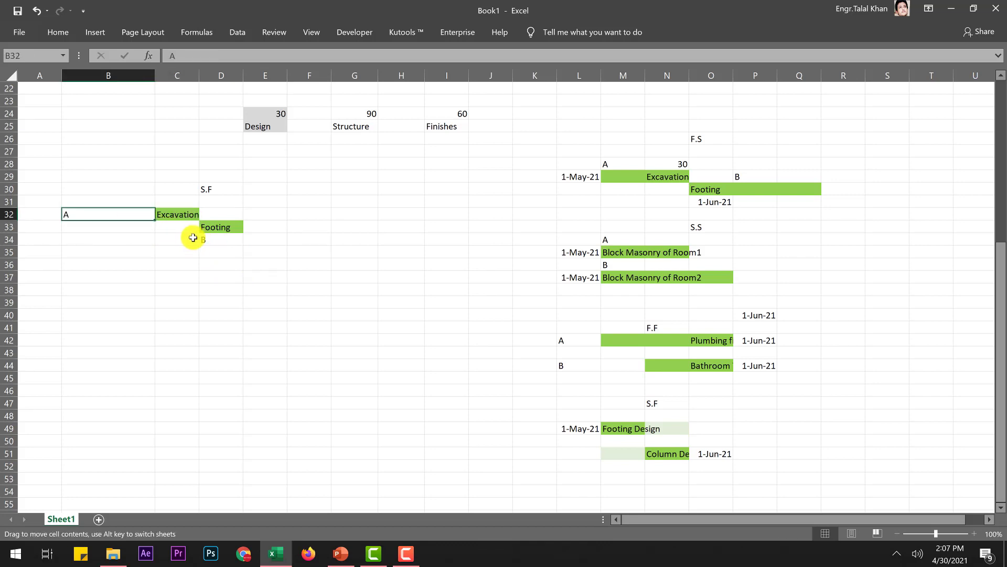
- Change the relationship label in D30 above the Excavation and Footing example to F.S
click(210, 188)
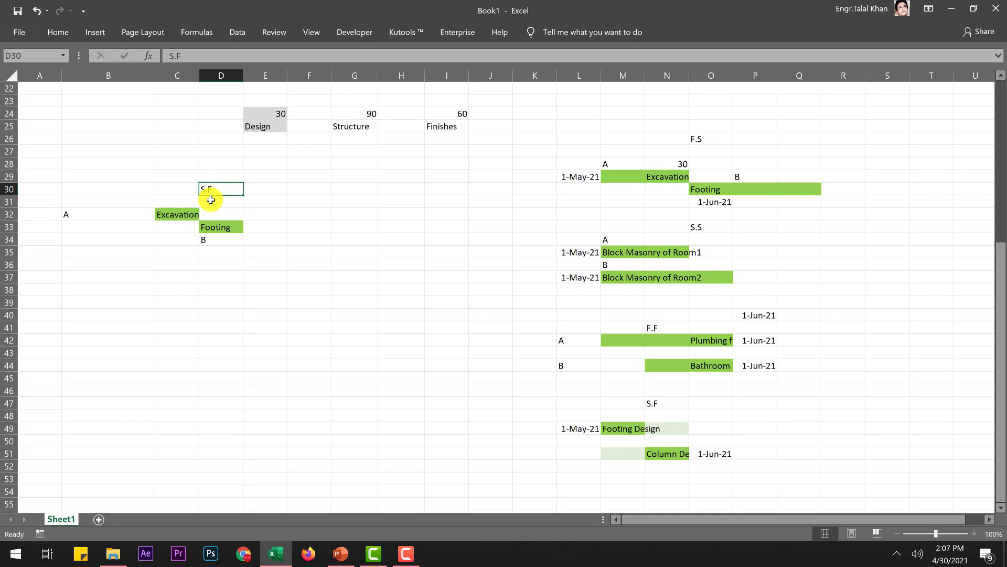
text(F.S)
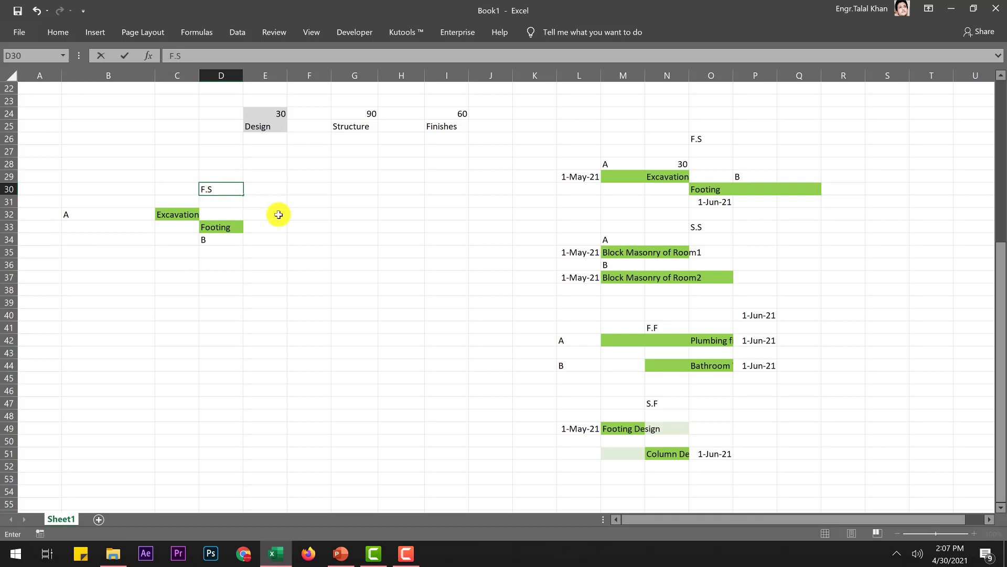
click(276, 213)
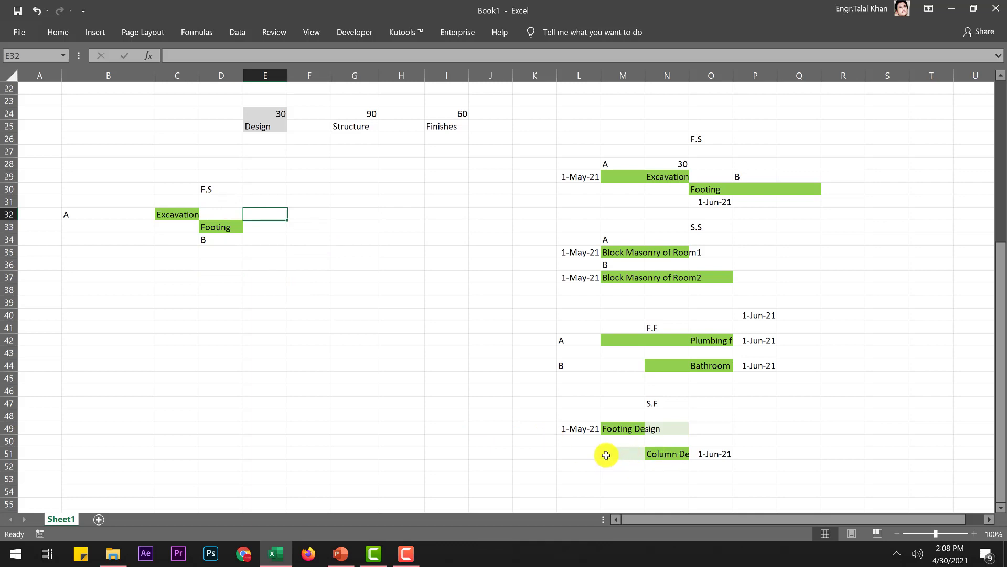
- Enter the heading Design in cell K48 beside the S.F example
click(580, 428)
click(517, 416)
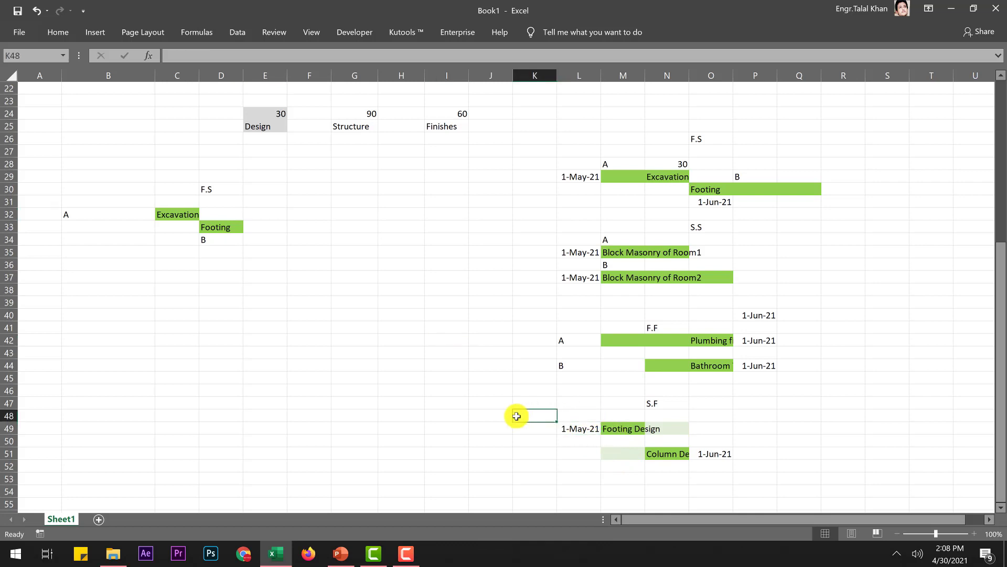
text(Design)
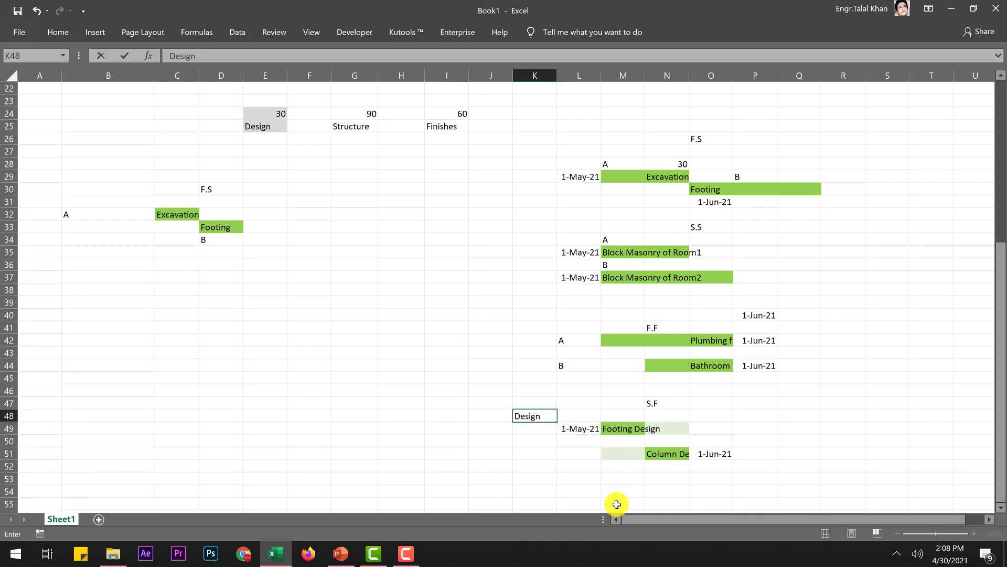
click(624, 492)
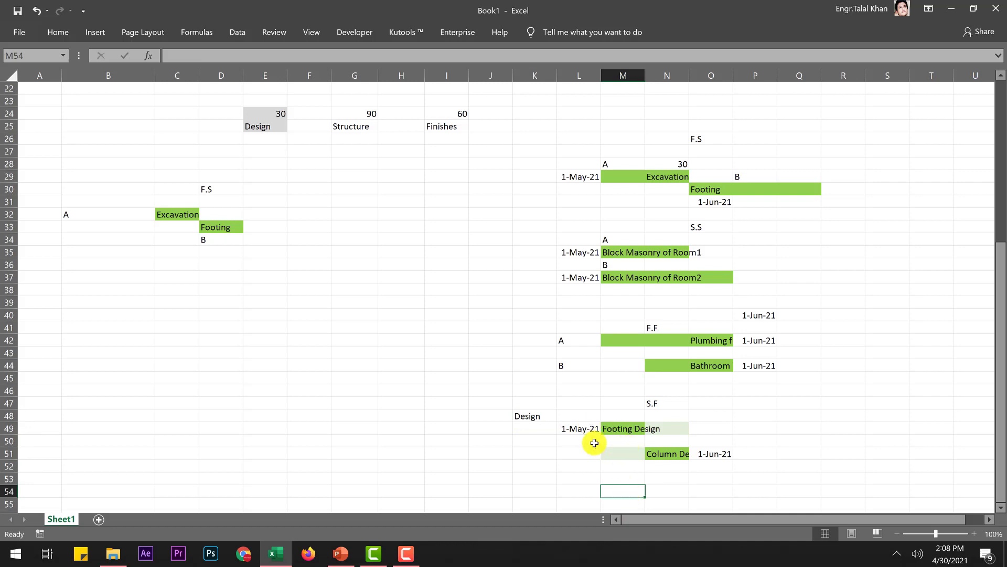
- Review how the Footing Design and Column Design bars relate to the start date in L49 and the finish date in O51
click(728, 455)
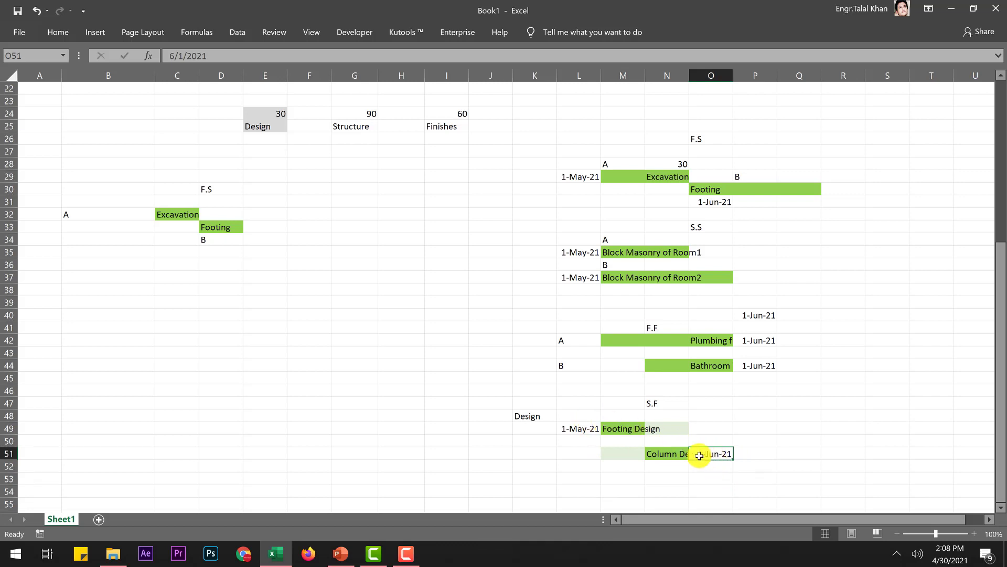
click(656, 452)
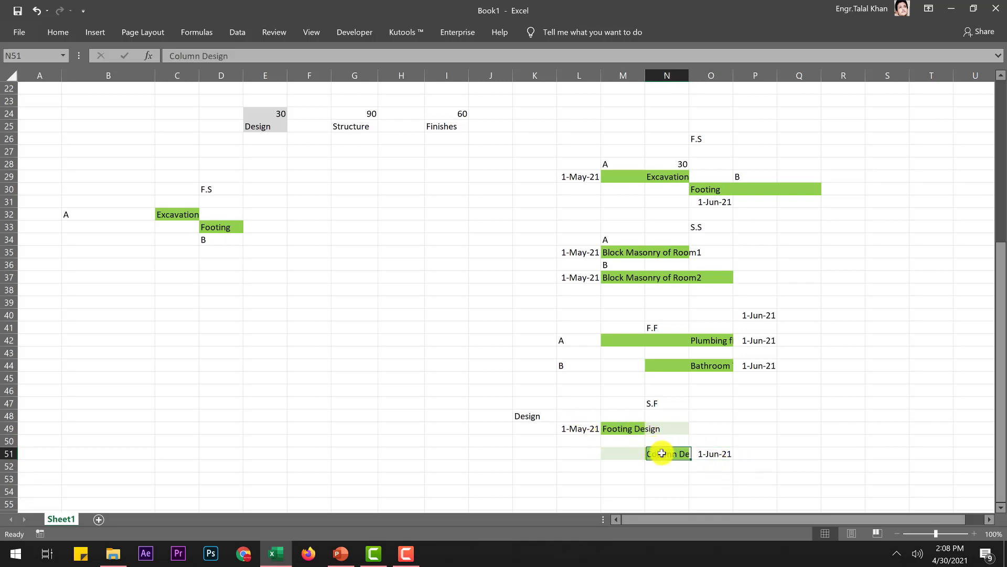
click(619, 490)
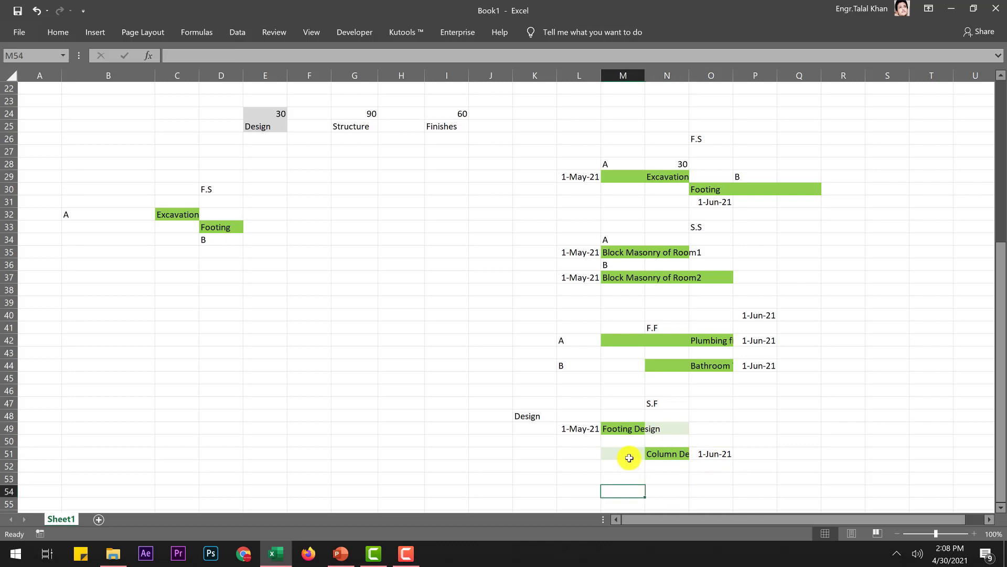
click(582, 428)
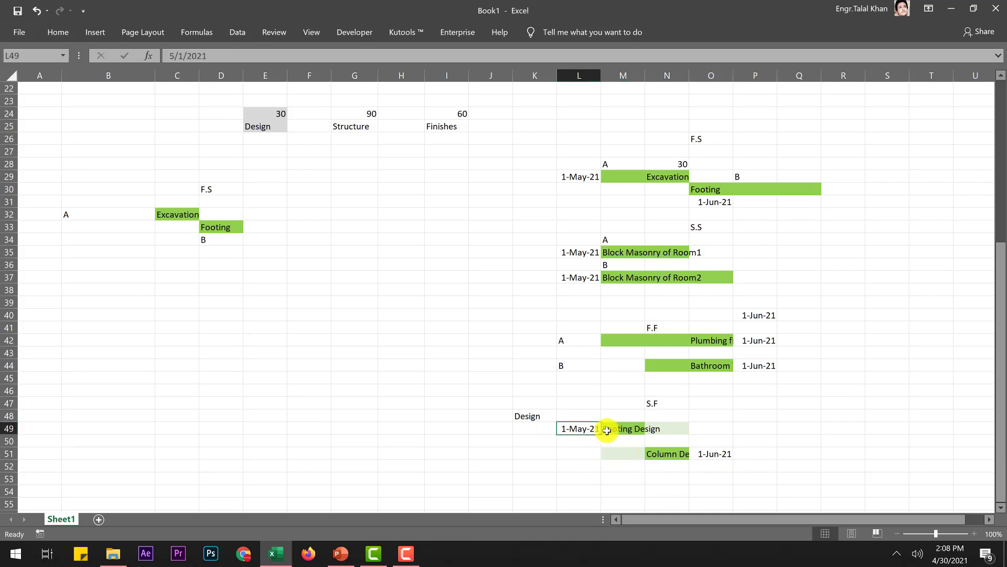
click(662, 457)
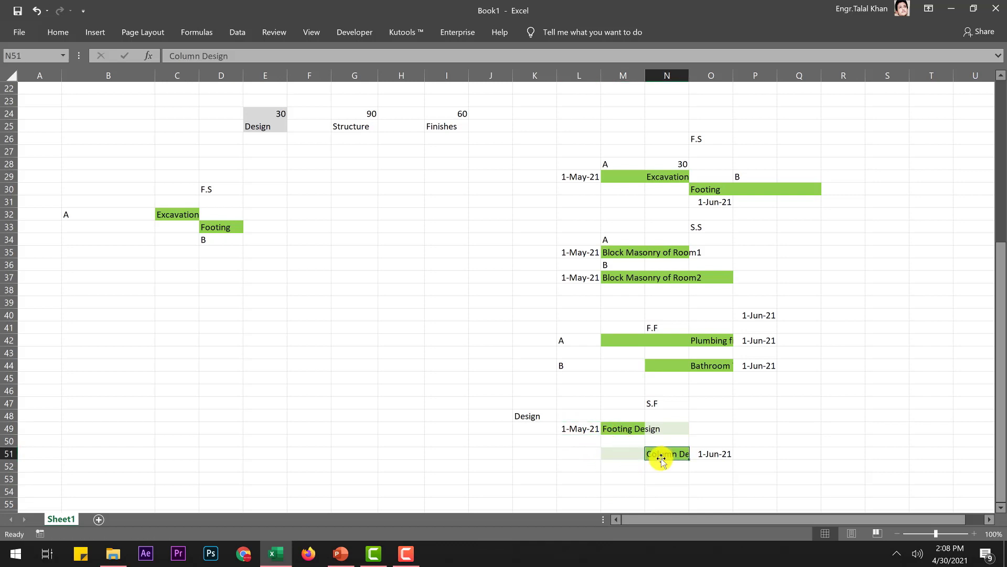
click(609, 429)
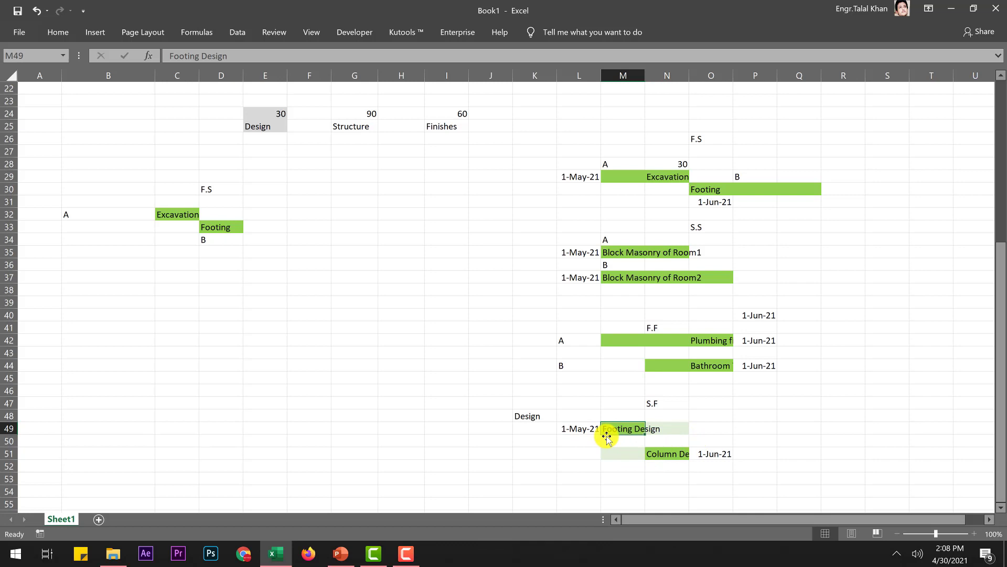
click(666, 452)
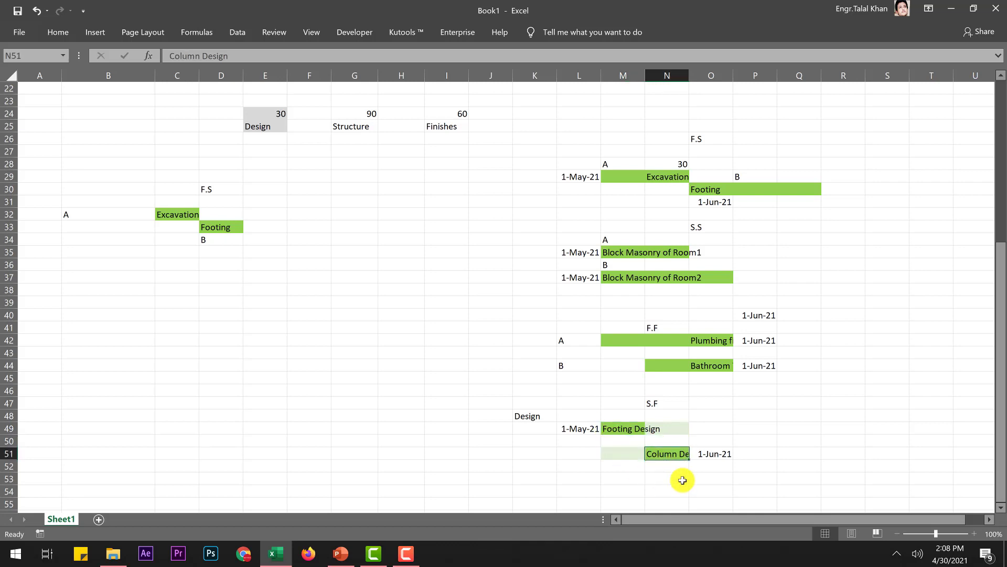
click(609, 432)
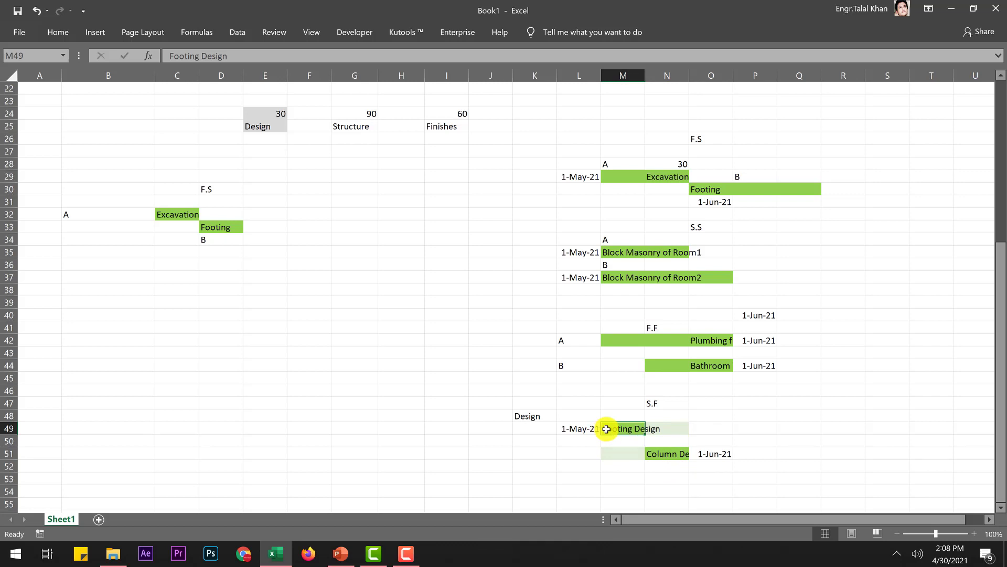
click(663, 455)
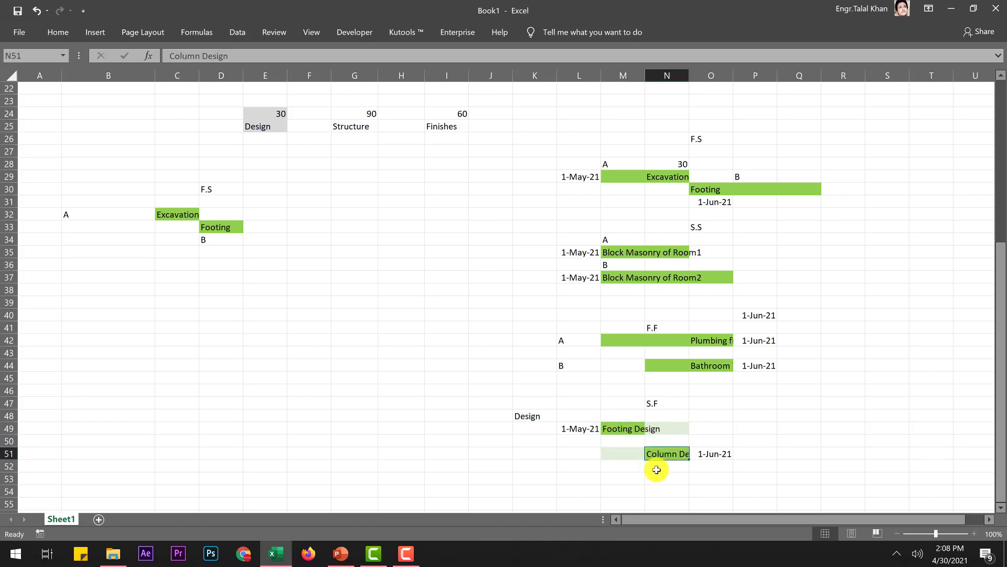
click(585, 429)
click(713, 432)
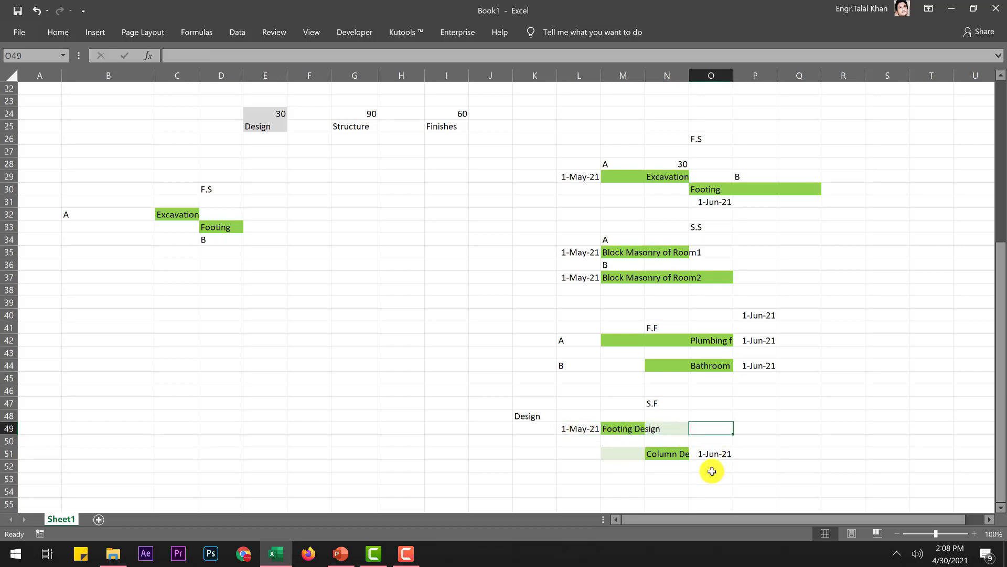
click(705, 455)
click(685, 455)
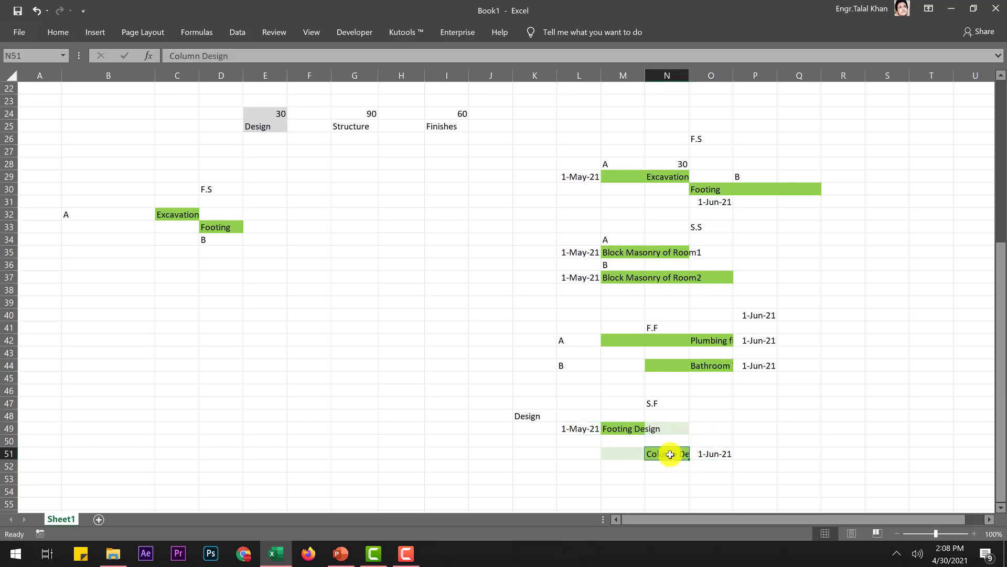
click(608, 427)
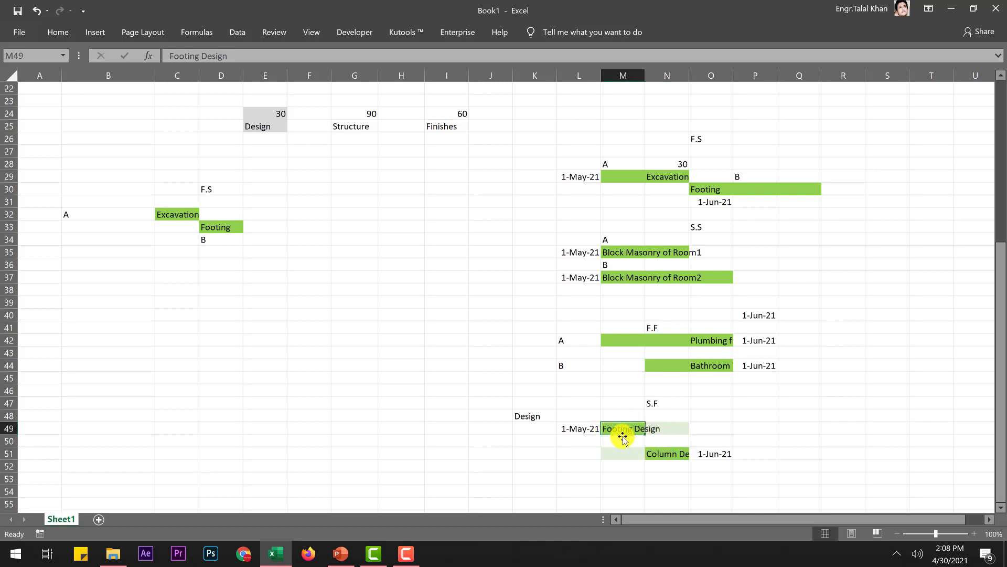
- Enter a duration of 30 in cell M48 above the Footing Design bar
click(621, 415)
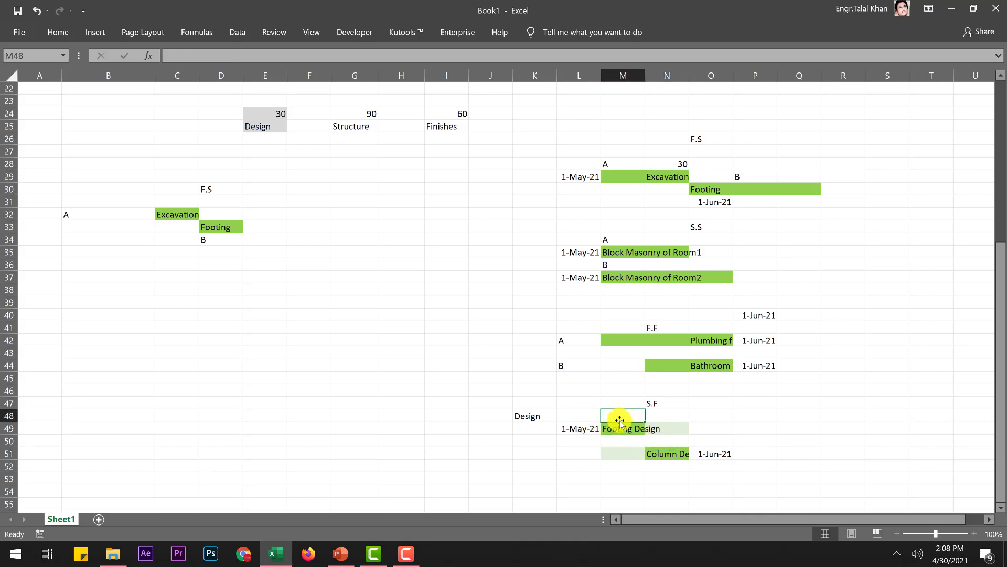
text(30)
key(Return)
key(Return)
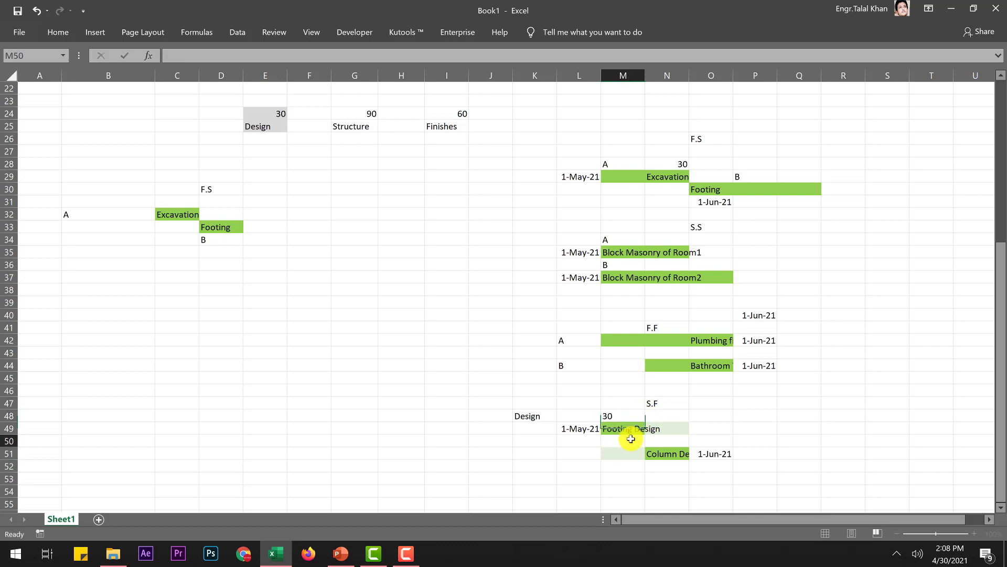
- Copy the finish date 1-Jun-21 from O51 into O49 on the Footing Design row
click(657, 452)
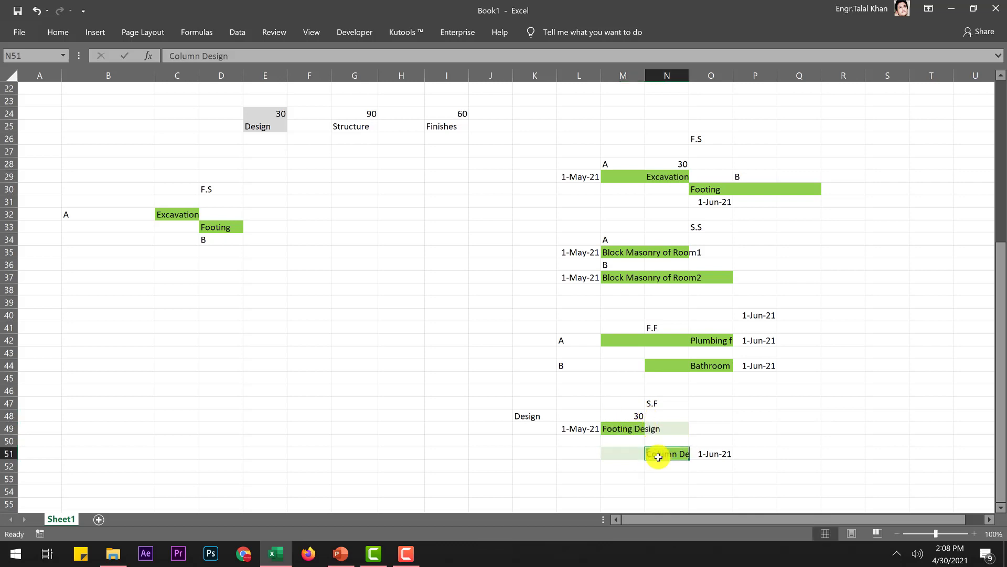
click(722, 454)
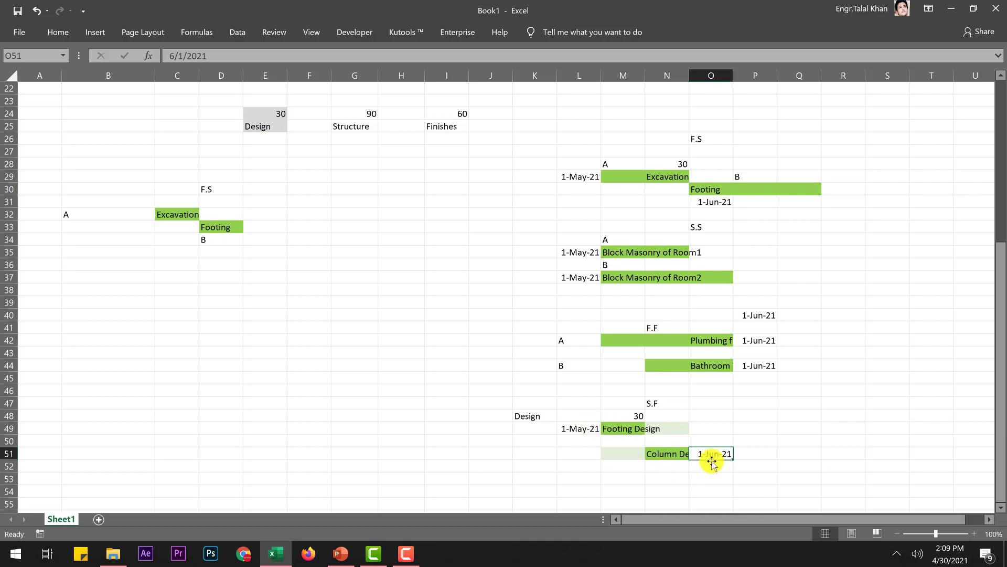
click(713, 425)
click(710, 454)
key(ctrl+c)
click(713, 426)
key(ctrl+v)
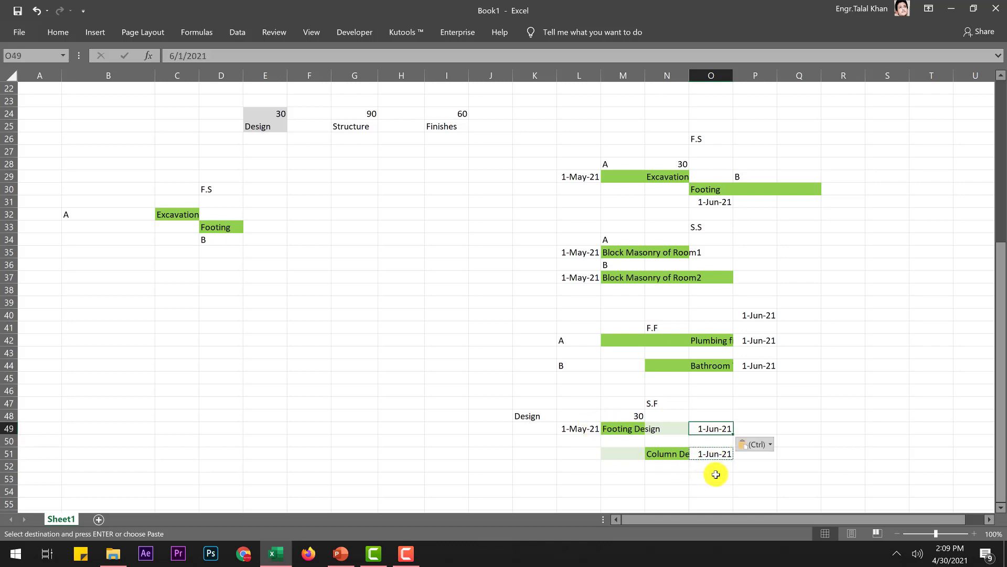
click(713, 475)
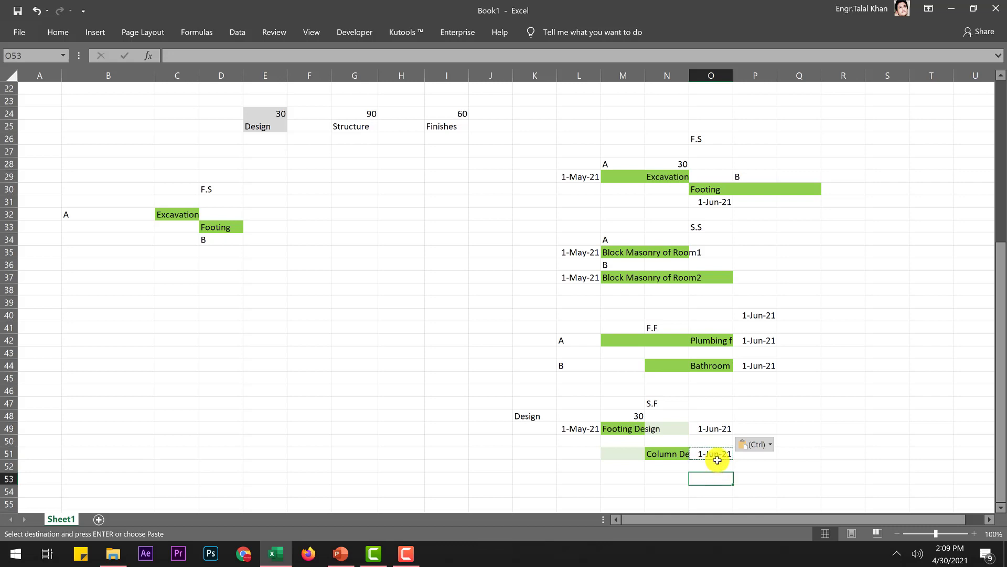
- Compare the Footing Design bar in M49 with the Column Design bar in N51
drag(536, 128, 851, 412)
click(525, 440)
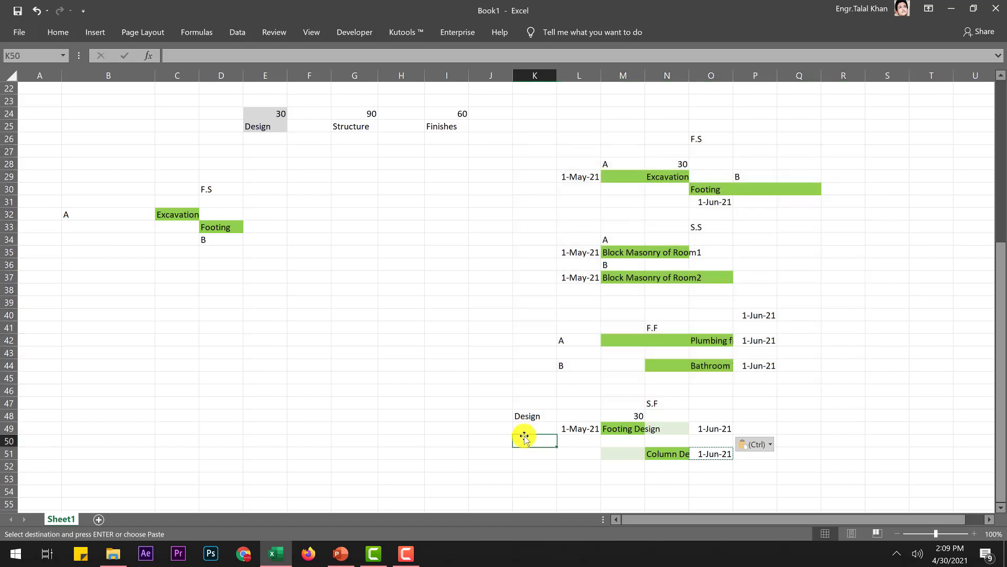
click(593, 439)
click(628, 427)
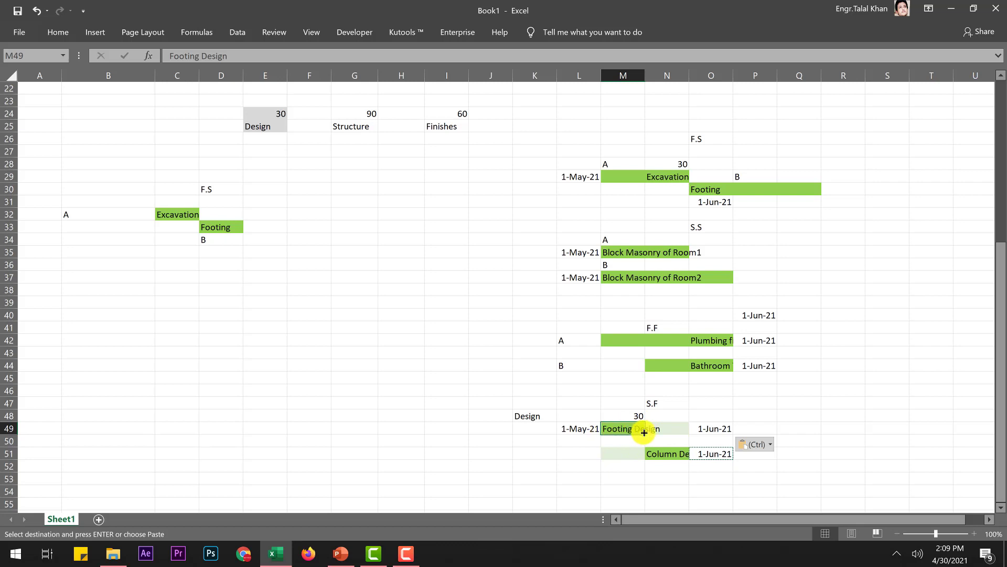
click(662, 455)
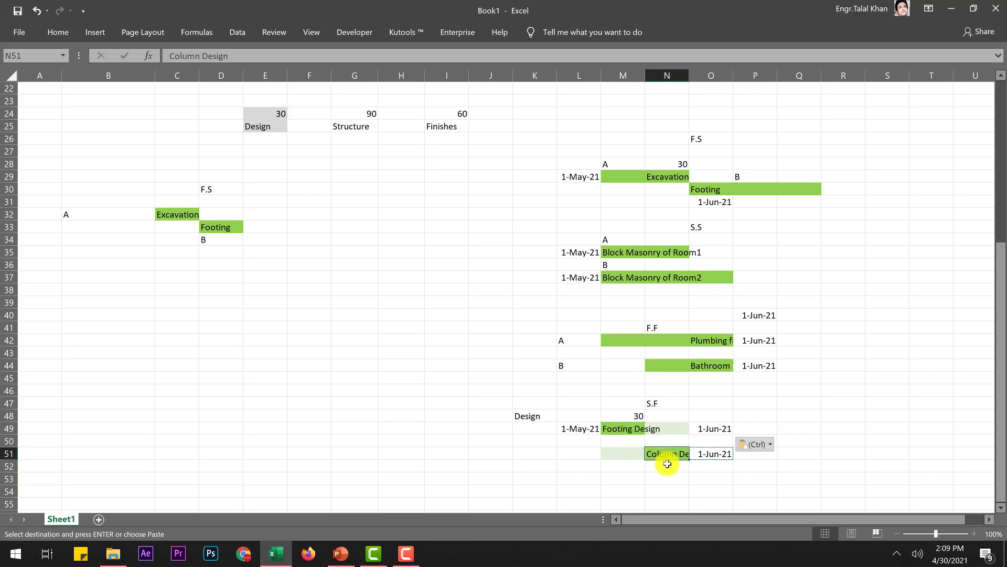
click(628, 427)
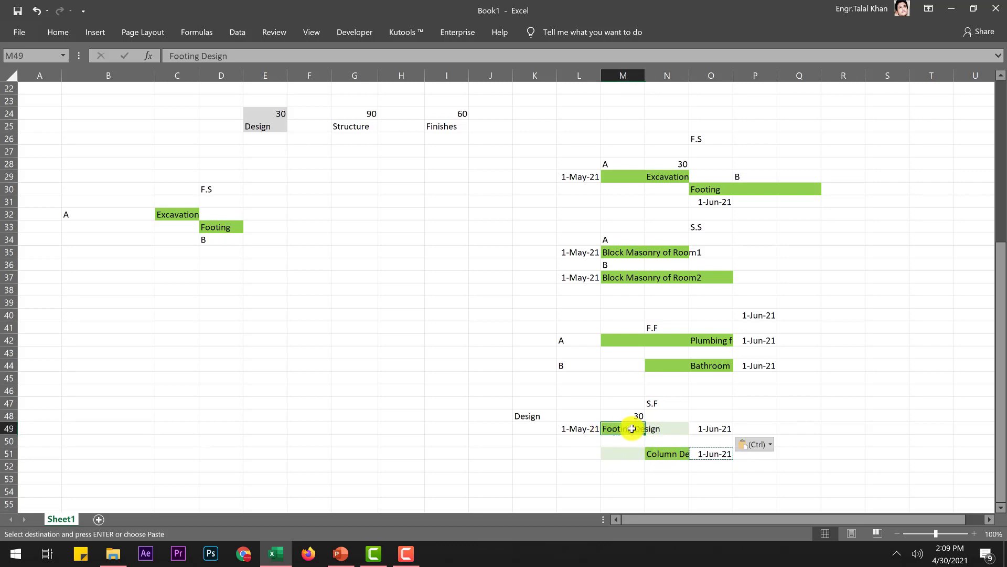
click(665, 452)
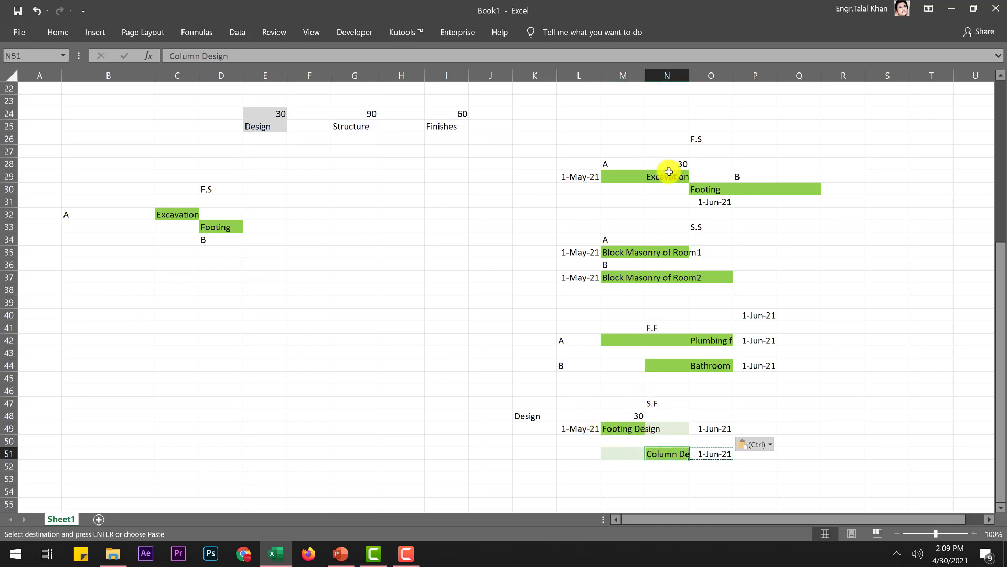
- Review the F.S, S.S, F.F and S.F bar examples on the sheet, block by block
drag(581, 132, 811, 224)
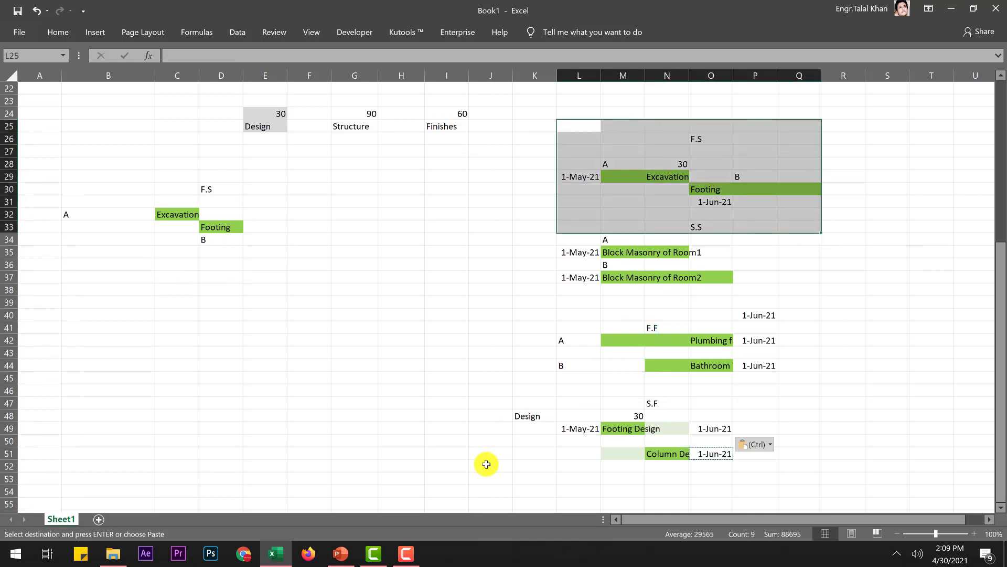
click(562, 348)
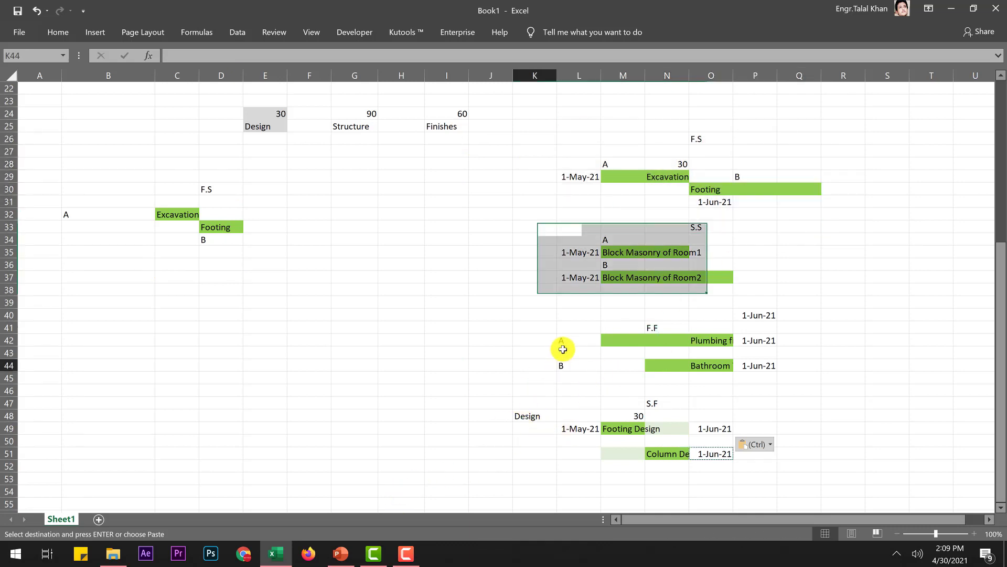
drag(562, 132, 839, 366)
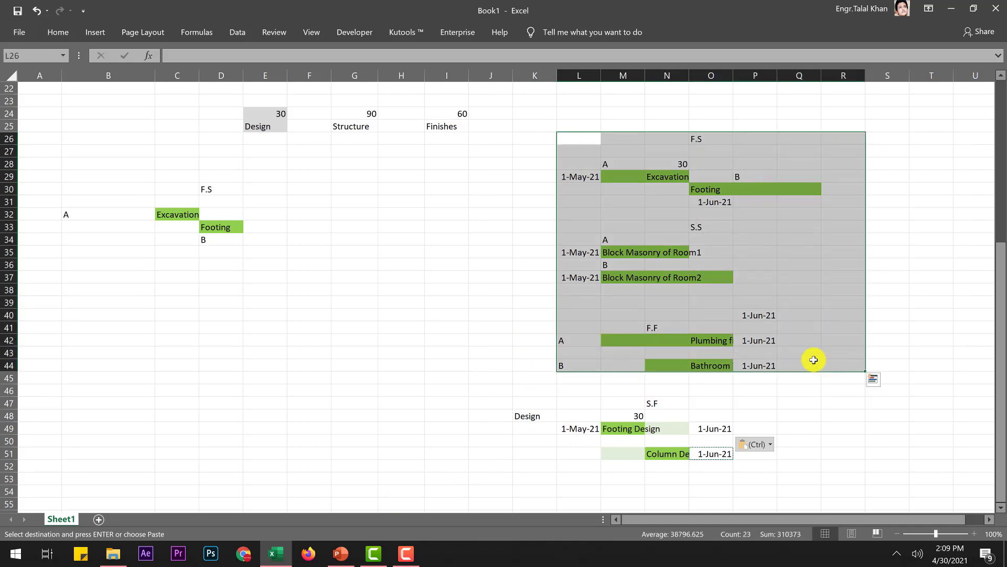
drag(455, 403, 773, 456)
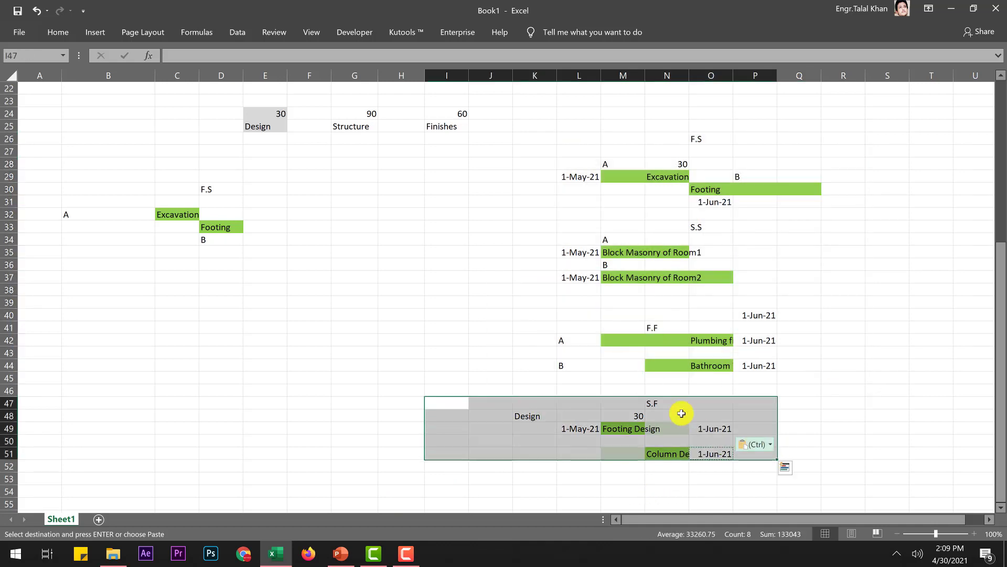
click(706, 190)
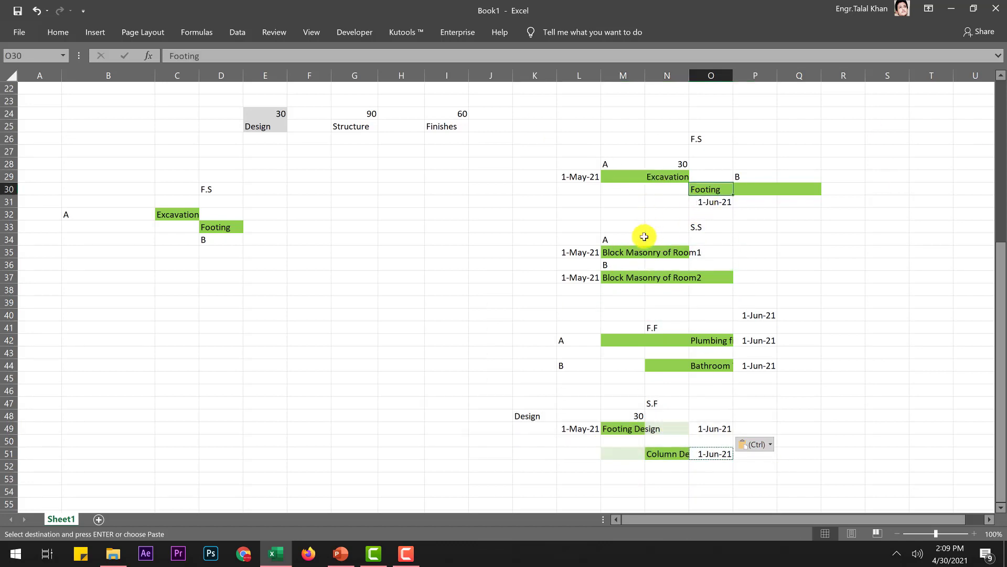
- Switch to the PowerPoint lecture and review the Task Dependency Relationships slide and the KLONE Computers scheduling example
click(342, 554)
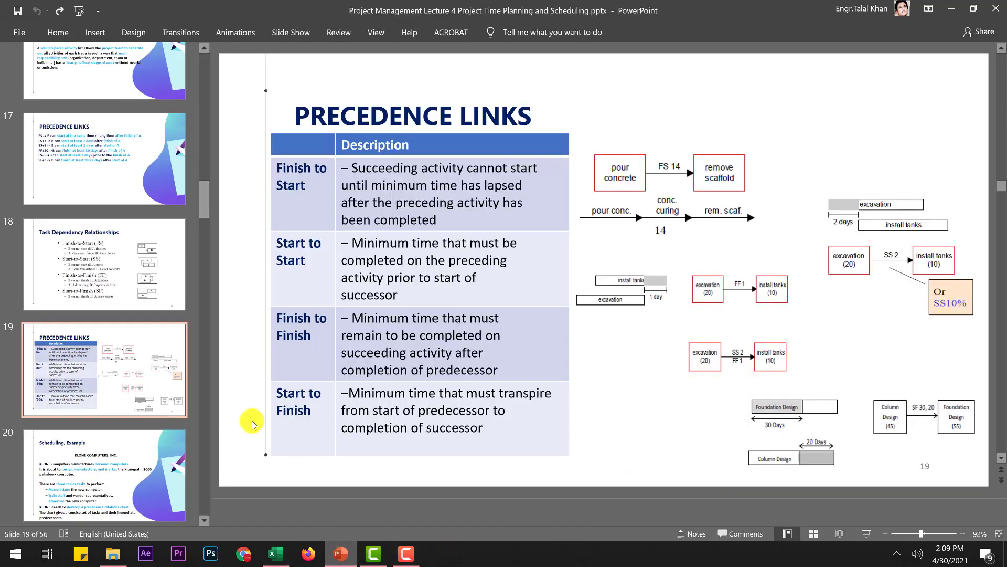
click(140, 295)
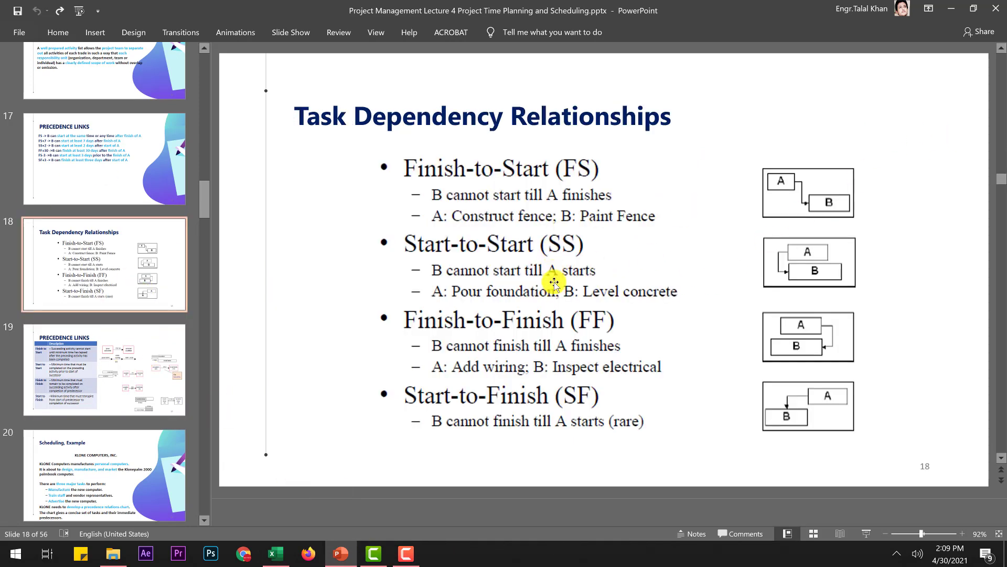
click(79, 469)
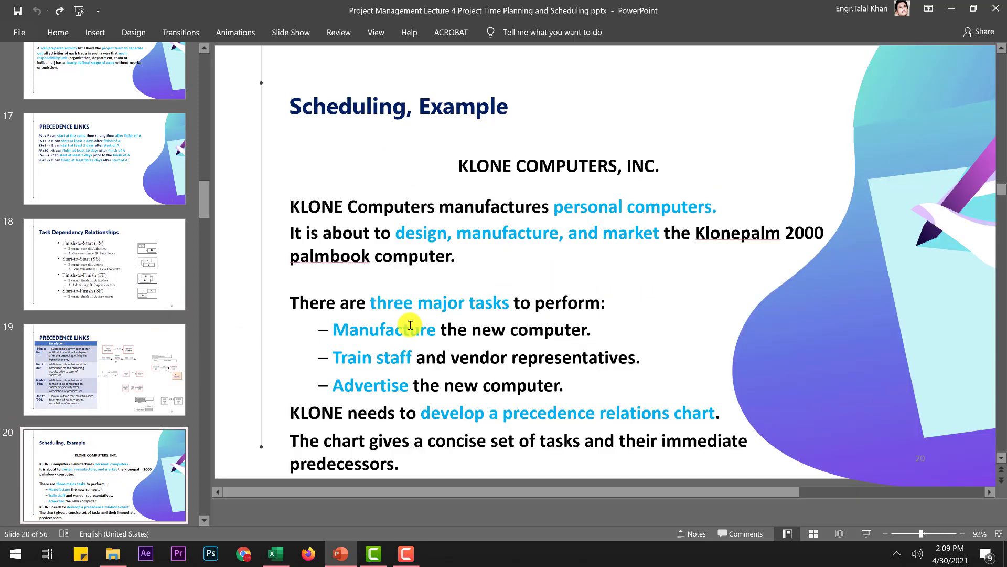
scroll(454, 321, down, 1)
scroll(141, 357, down, 5)
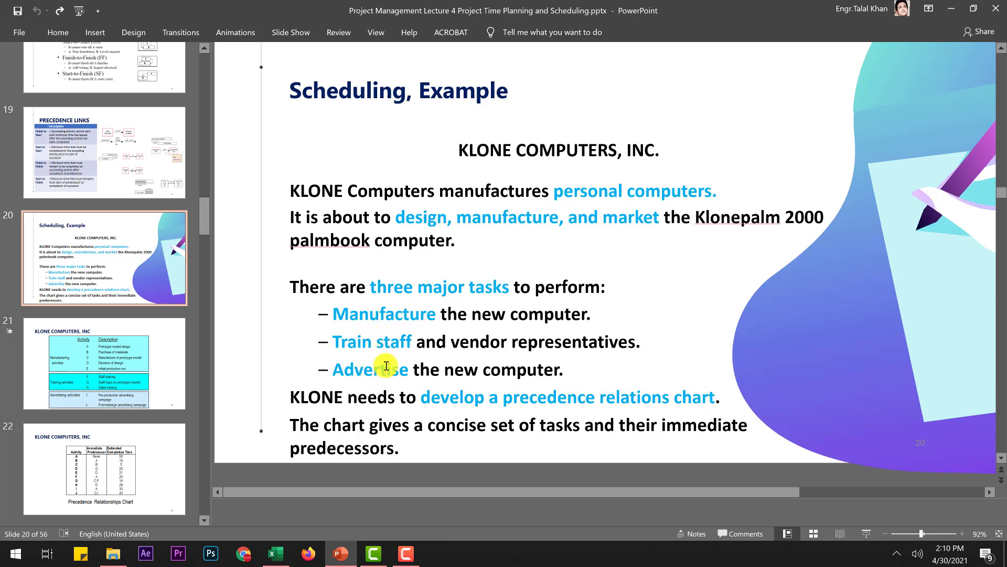
click(395, 313)
click(373, 369)
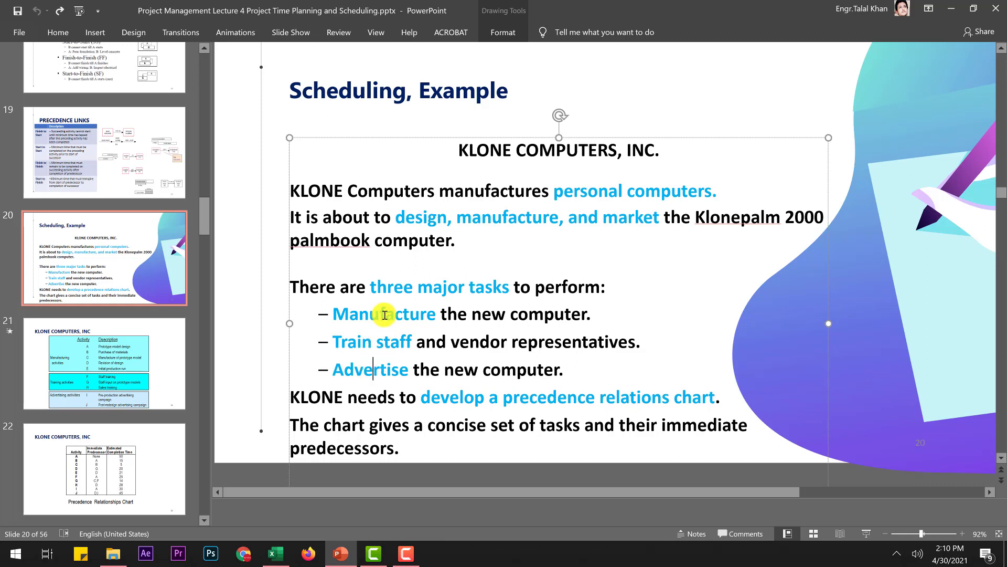
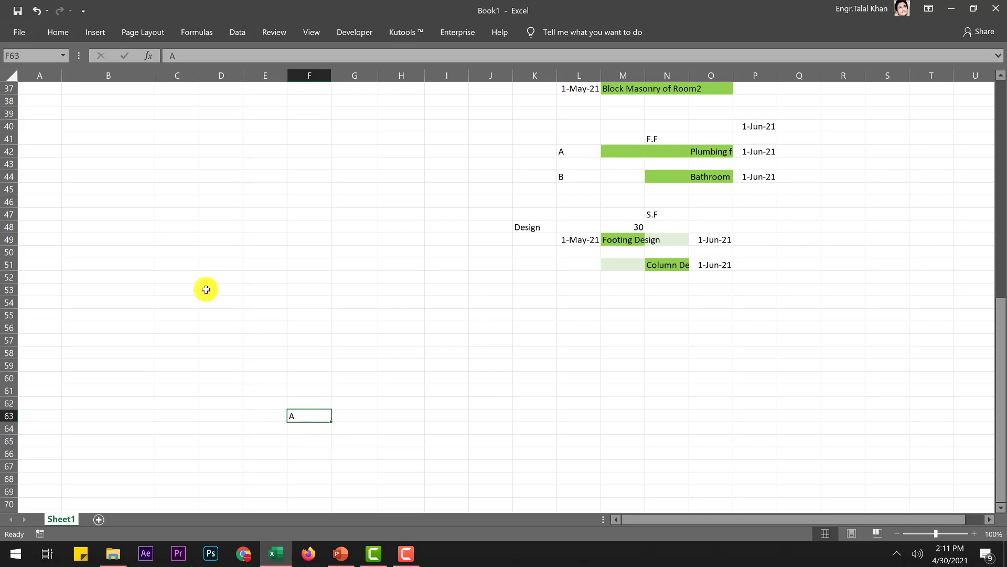
- Fill cell F63, holding activity A, with green
click(58, 32)
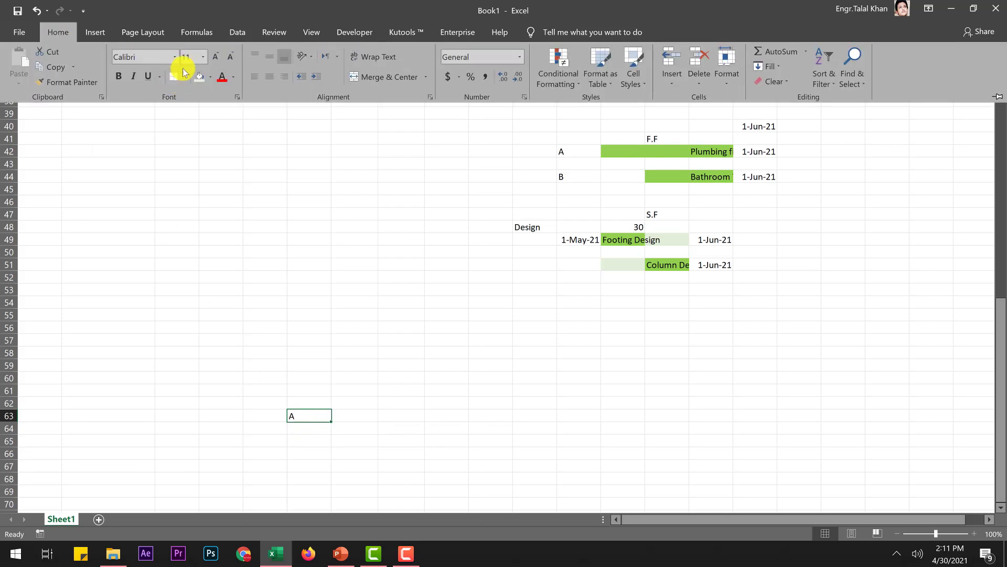
click(208, 80)
click(243, 180)
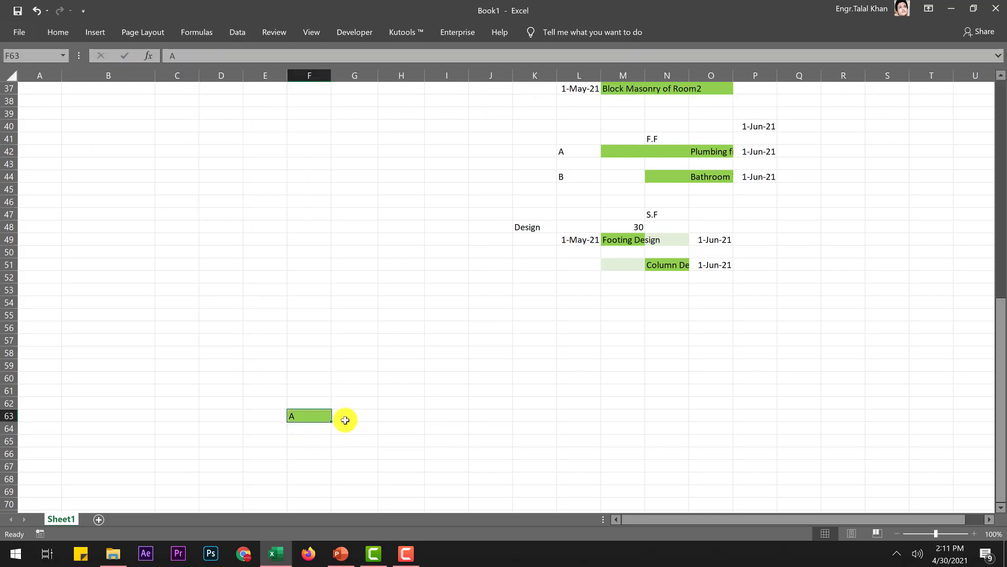
- Check activity B's predecessor in the Precedence Relationships Chart in PowerPoint, and return to Excel
click(374, 555)
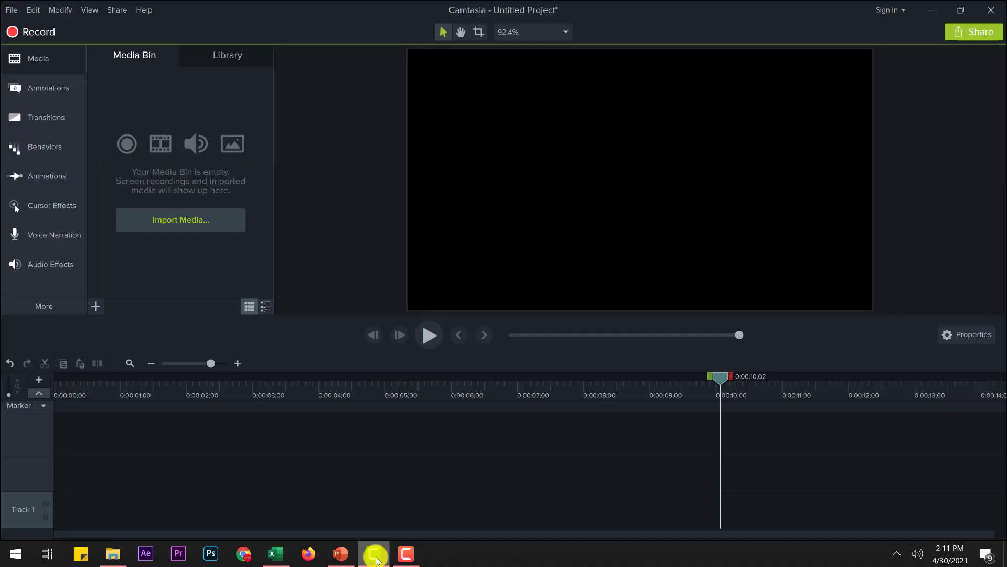
click(340, 554)
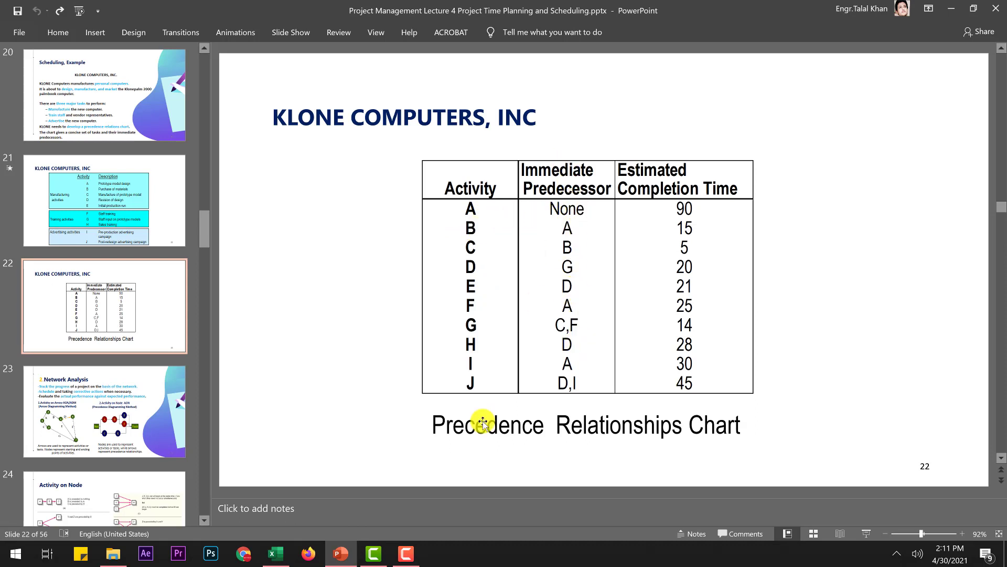
click(276, 554)
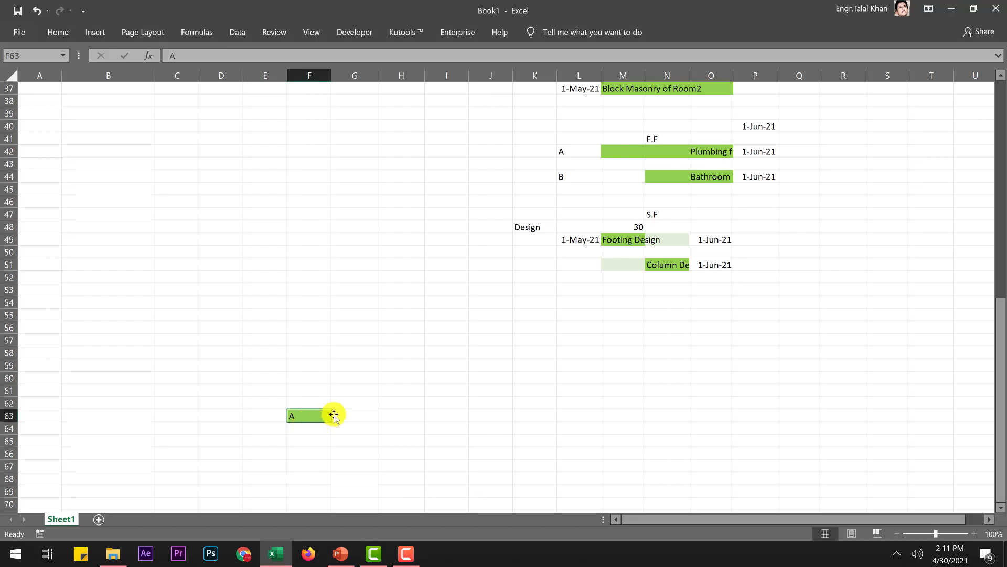
- Copy the green activity A cell to H63 and change its label to B
key(ctrl+c)
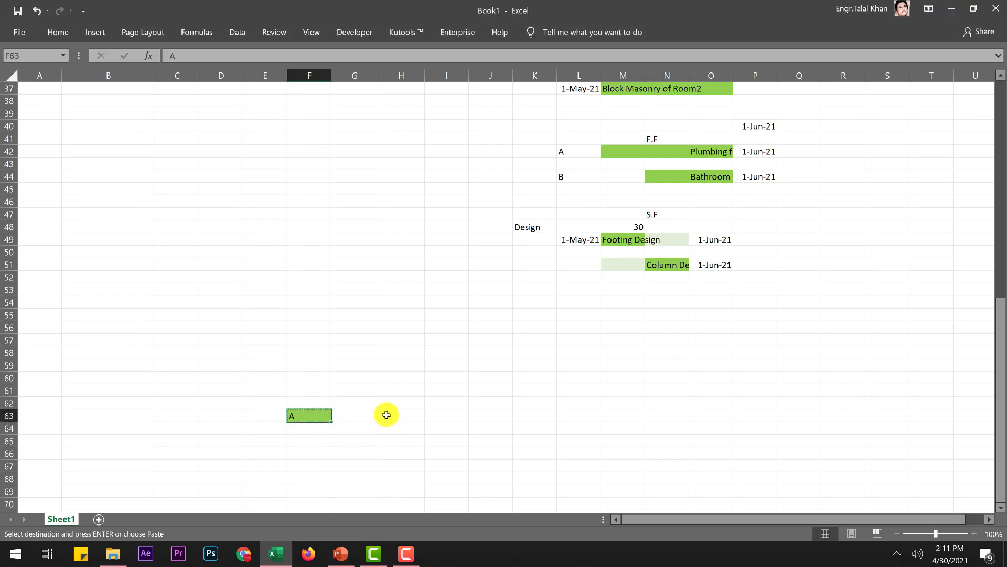
click(386, 416)
key(ctrl+v)
double_click(389, 415)
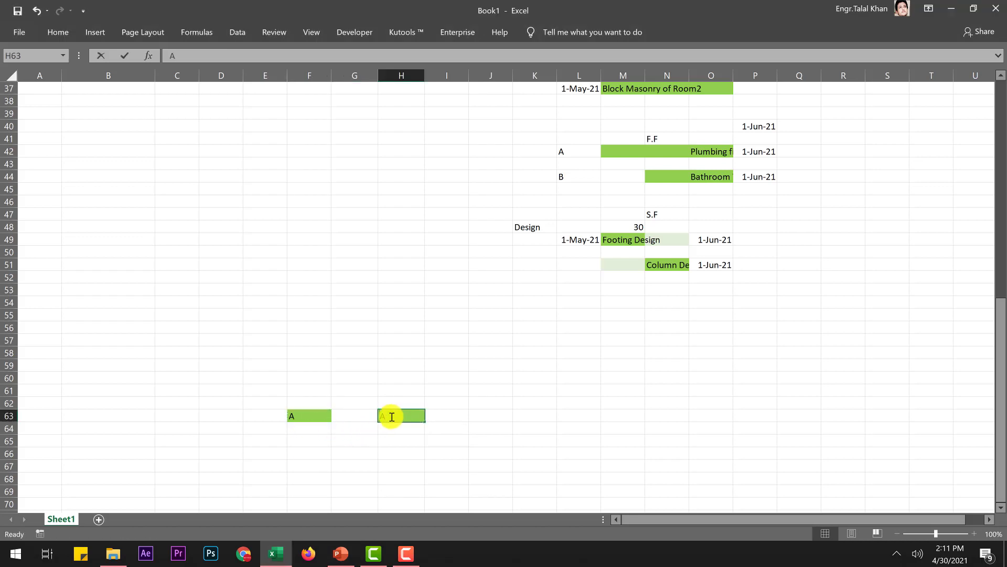
text(B)
click(359, 418)
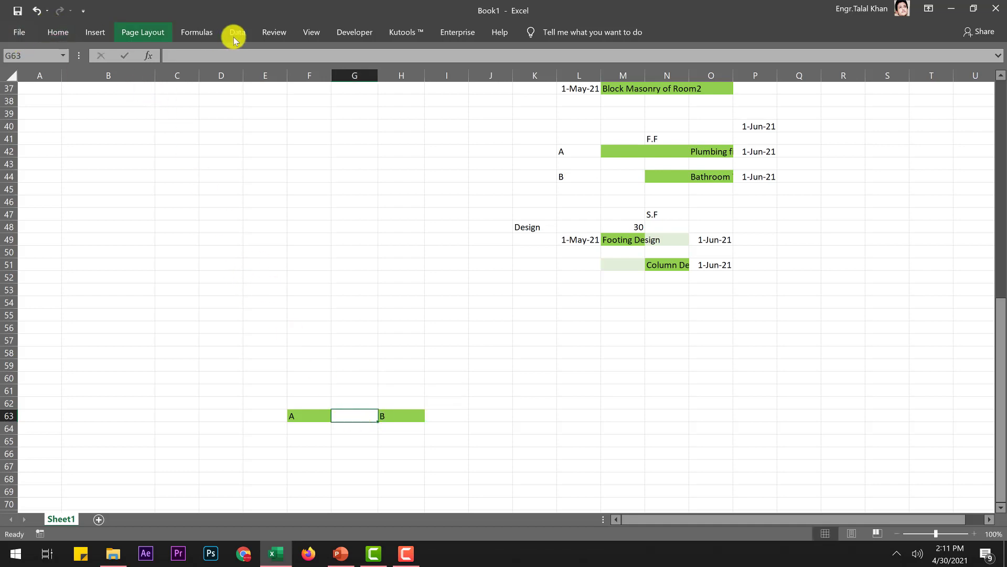
- Draw a straight arrow across G63 from activity A to activity B
click(102, 30)
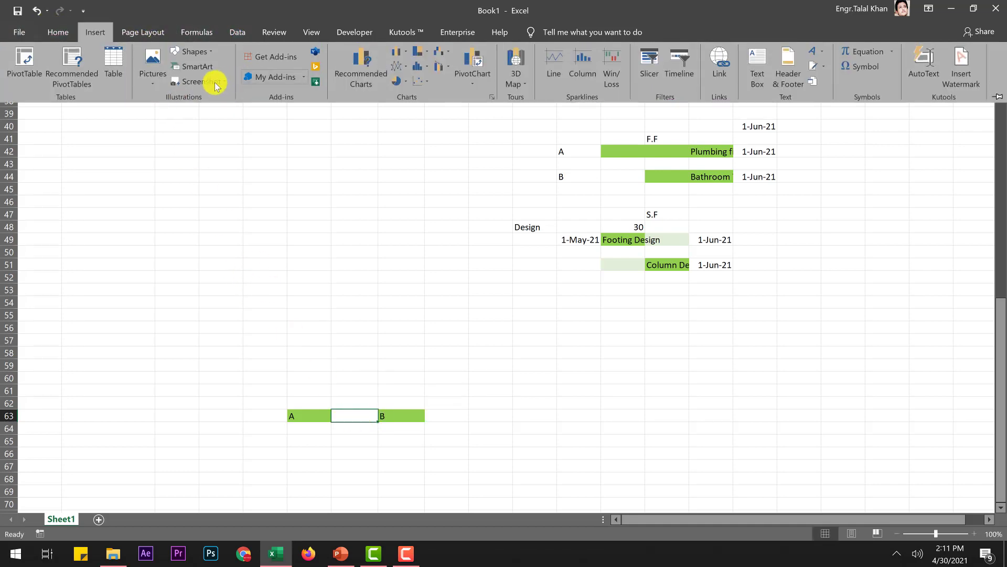
click(194, 51)
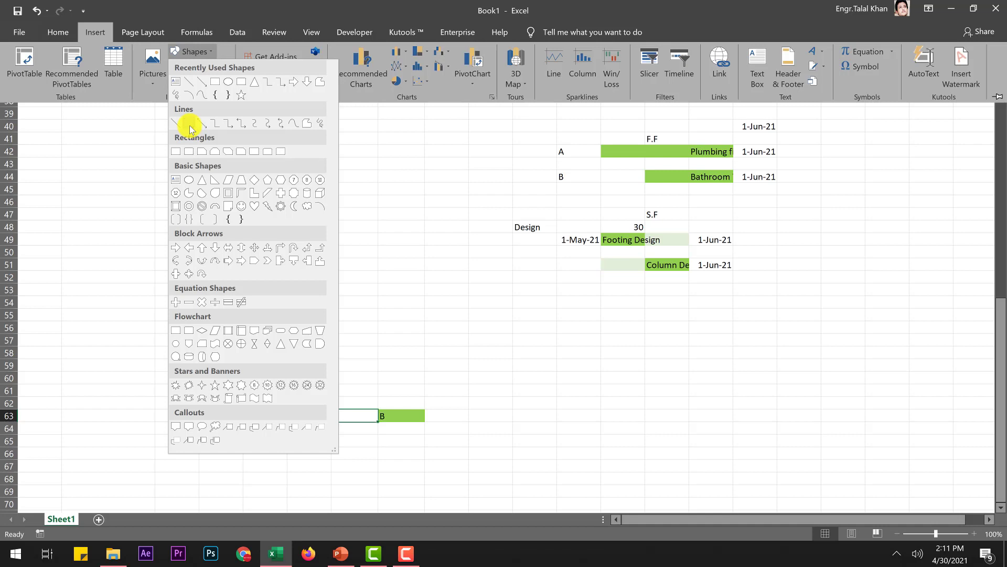
click(189, 125)
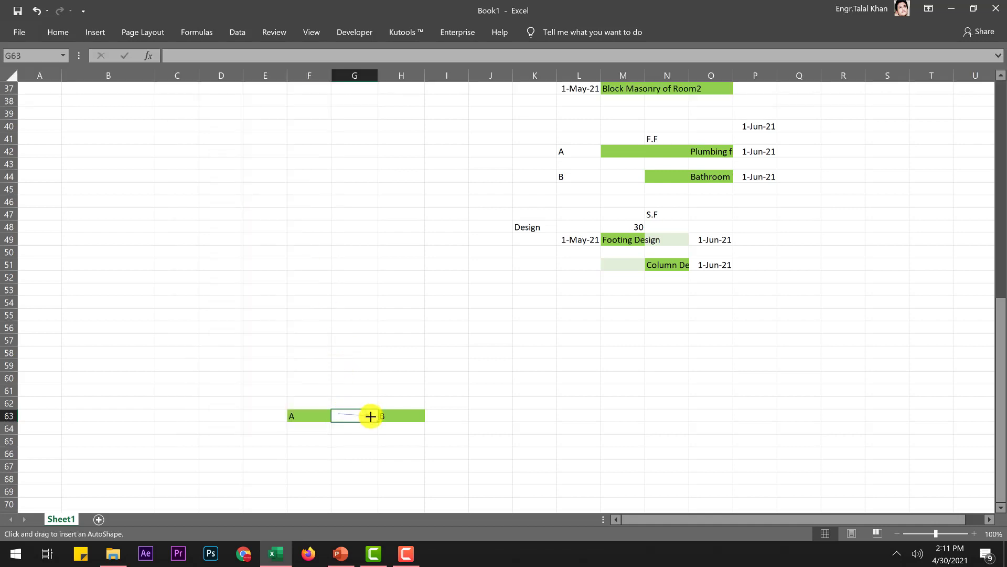
drag(370, 416, 370, 414)
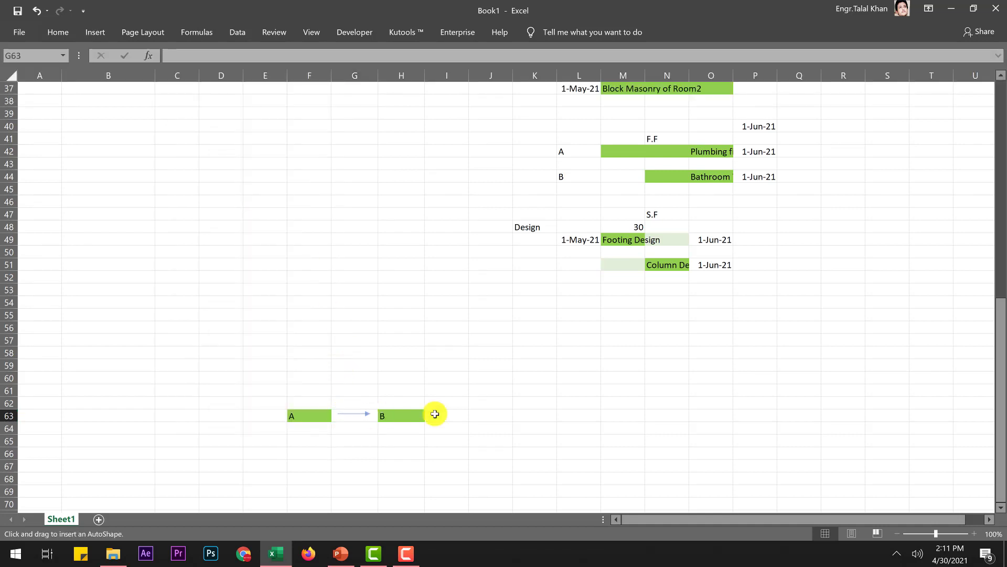
click(503, 404)
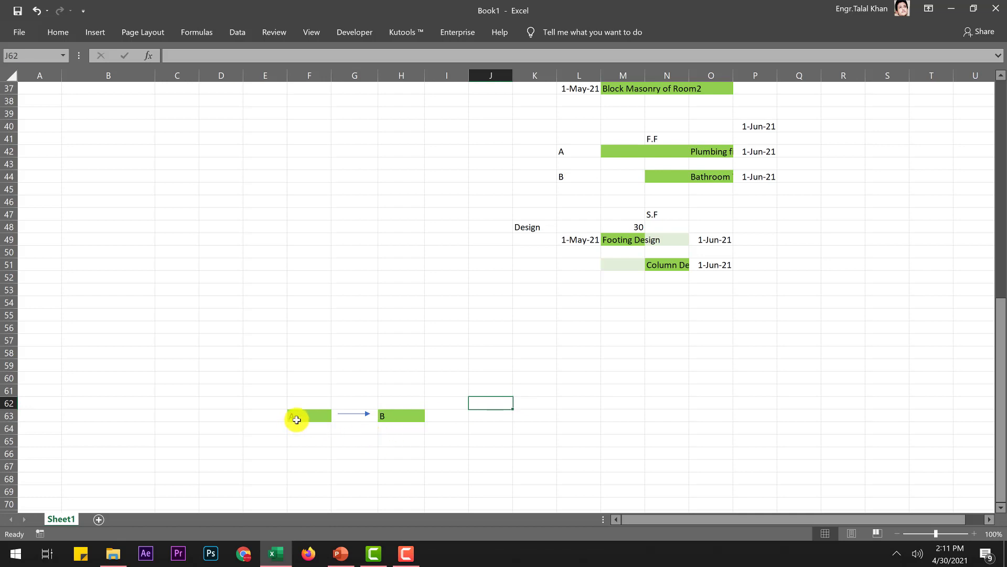
- Switch to PowerPoint and reduce its window so the KLONE precedence chart sits over the Excel sheet with the activity boxes visible
click(338, 555)
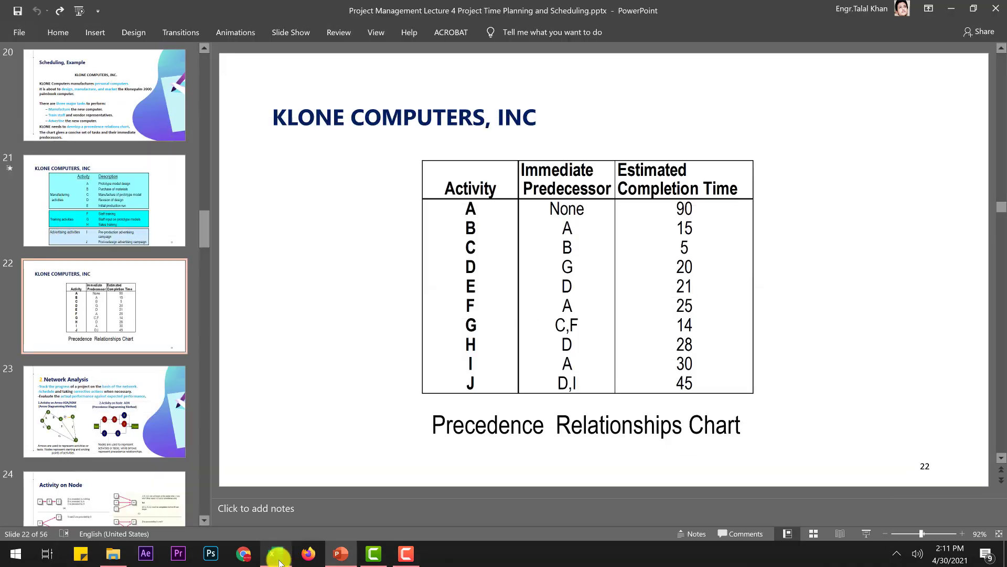
click(337, 556)
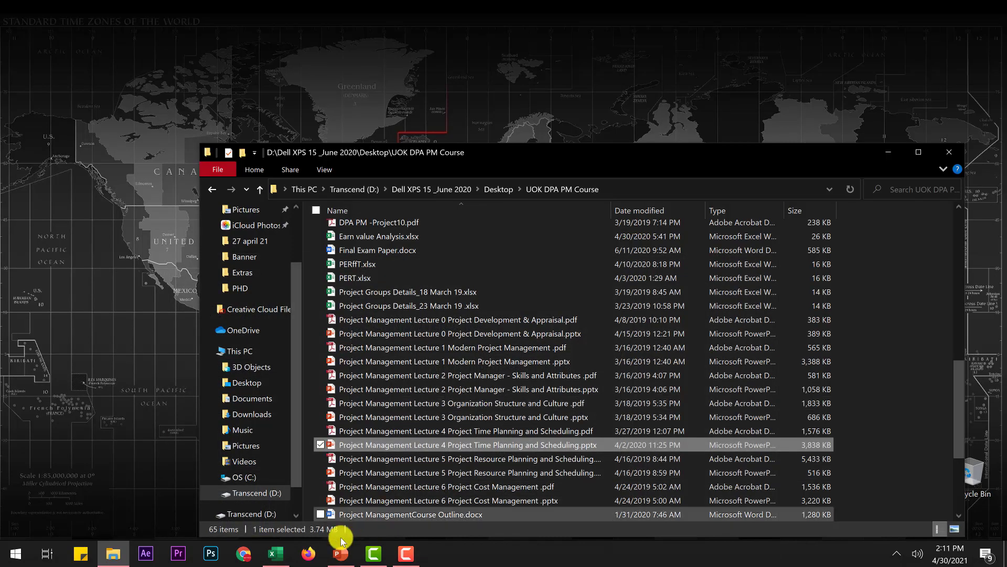
click(338, 557)
click(276, 554)
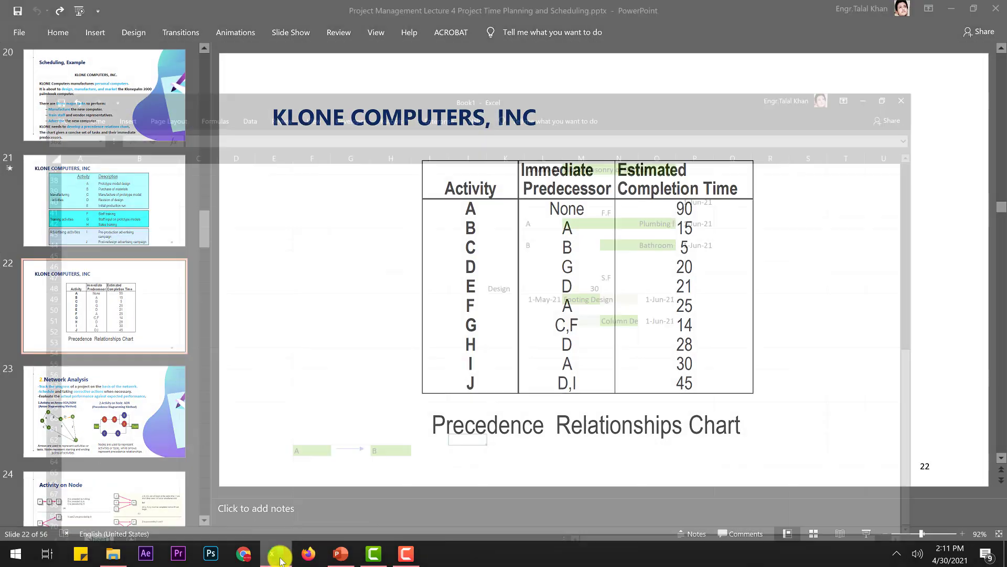
click(340, 553)
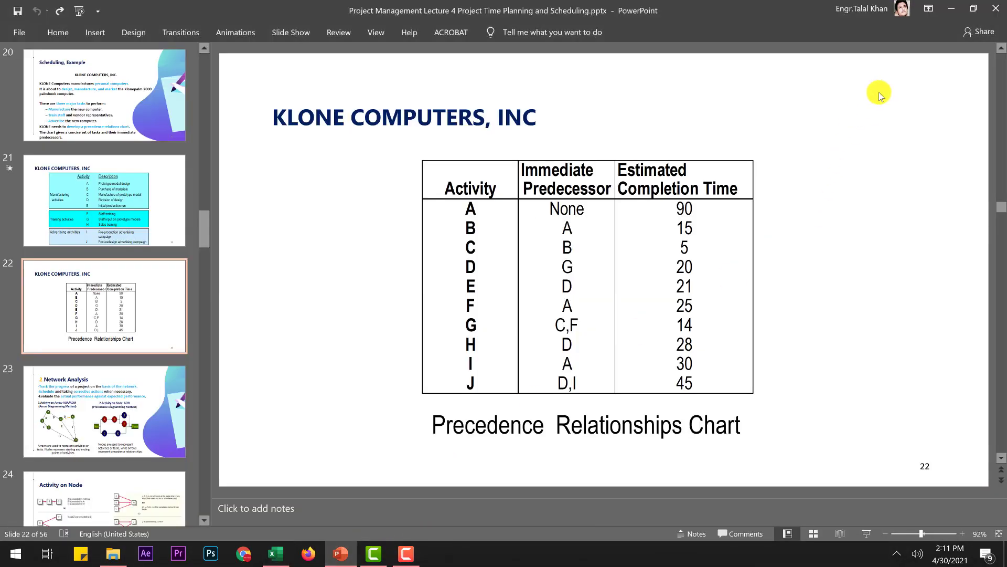
click(973, 8)
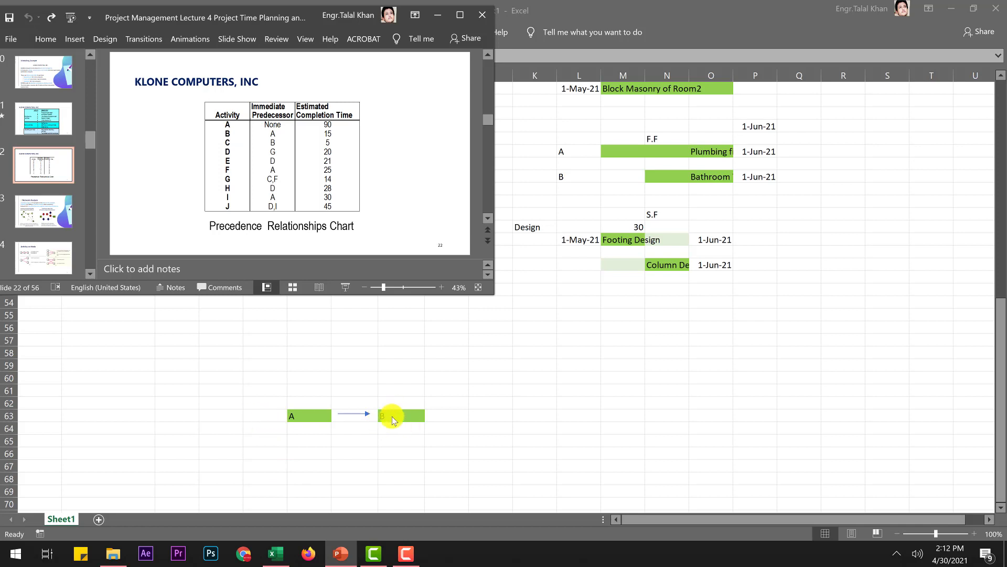
key(alt+Tab)
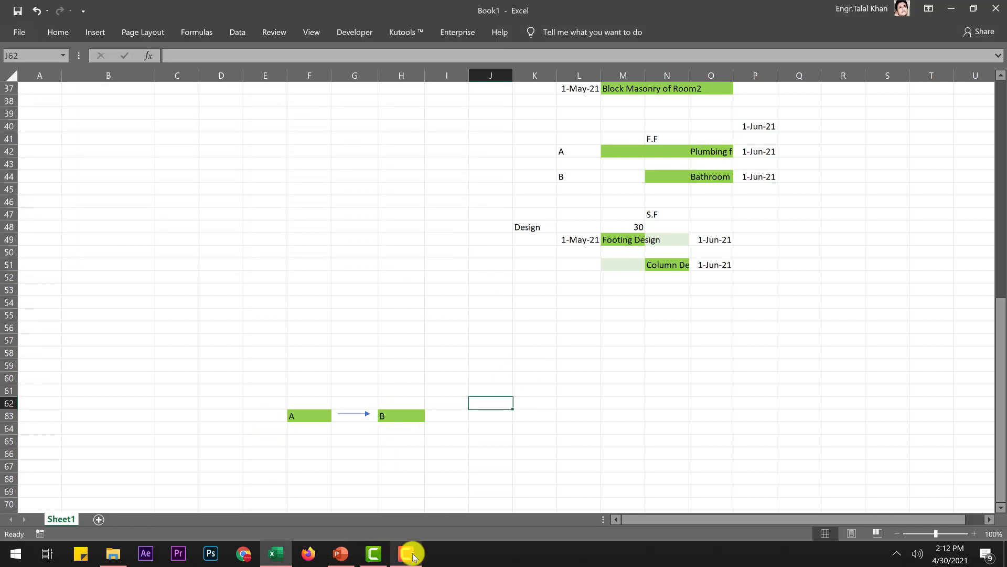
click(341, 553)
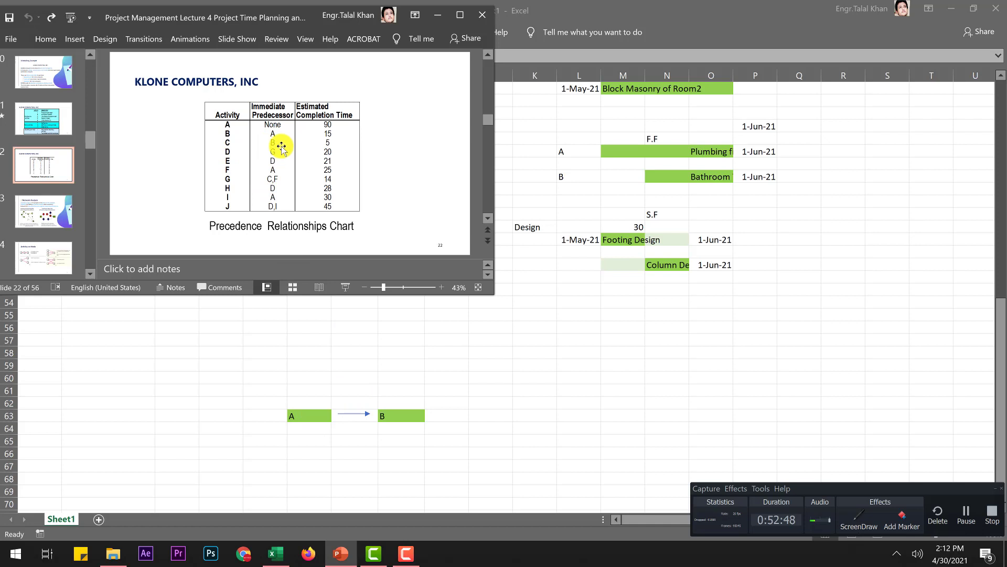
- Back in Excel, copy the activity B cell from H63 to J63 and change its label to C
click(491, 402)
click(394, 415)
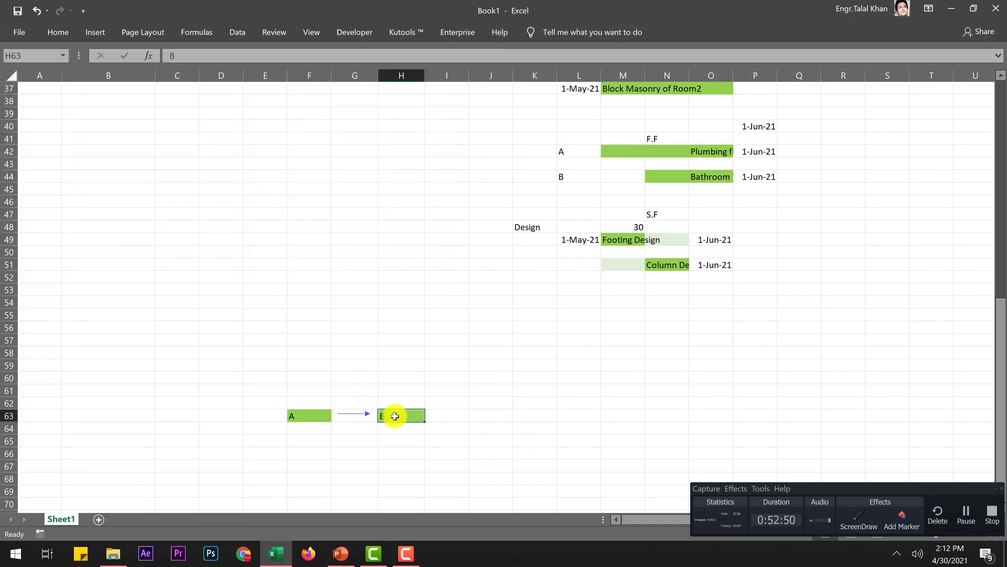
key(ctrl+c)
click(488, 415)
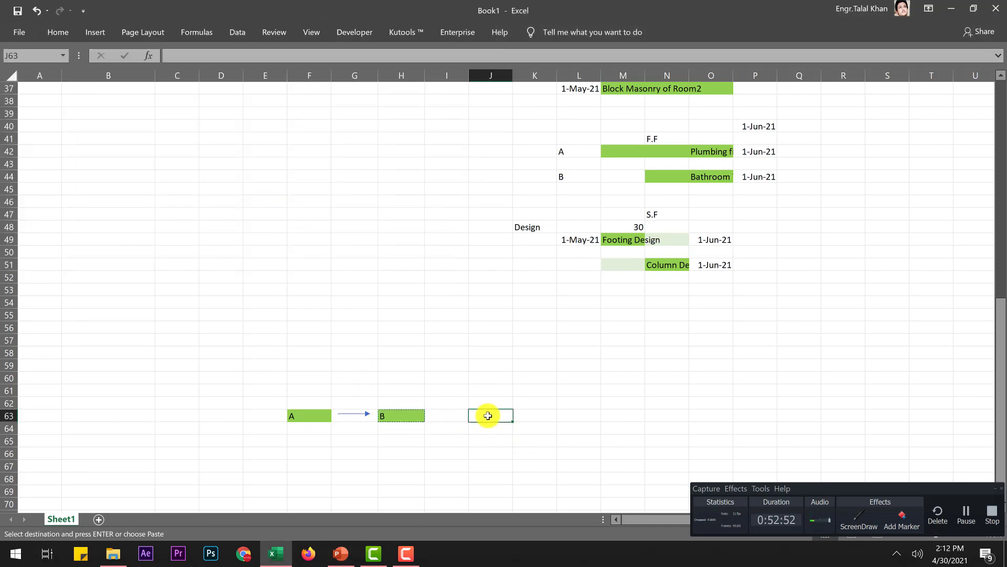
key(ctrl+v)
double_click(480, 417)
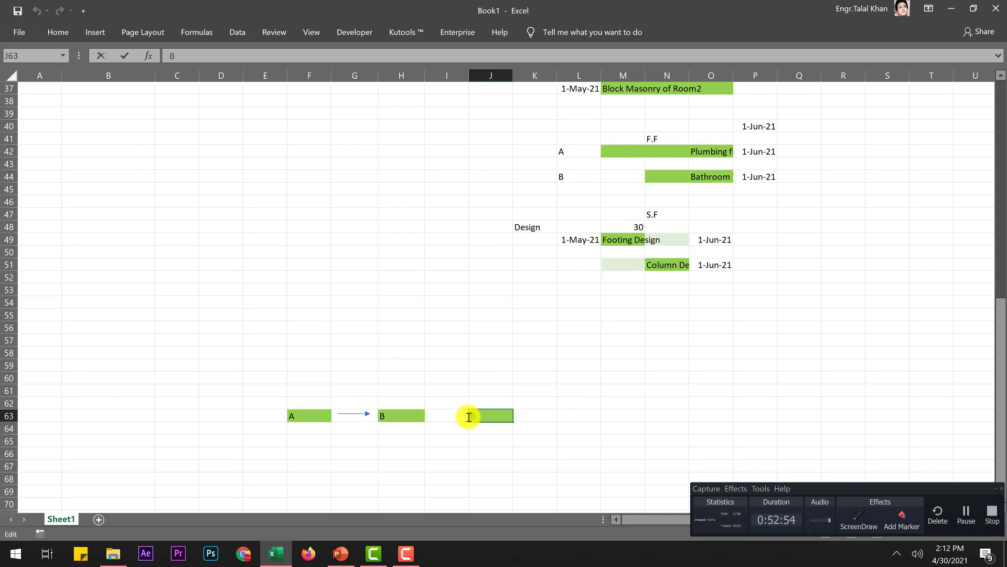
key(BackSpace)
text(C)
click(466, 448)
- Copy the arrow between activities A and B into I63 to link activity B to activity C
click(362, 414)
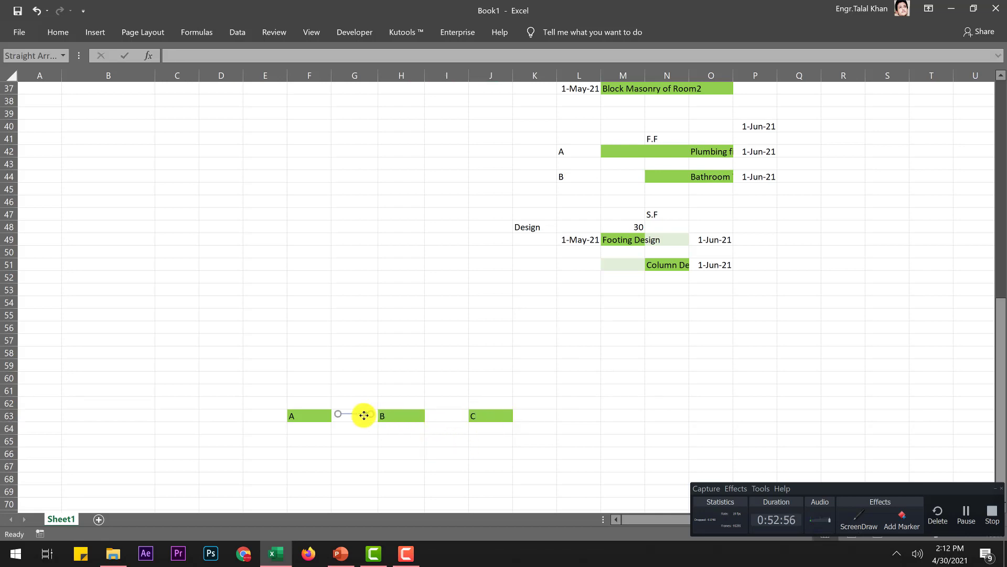
click(453, 415)
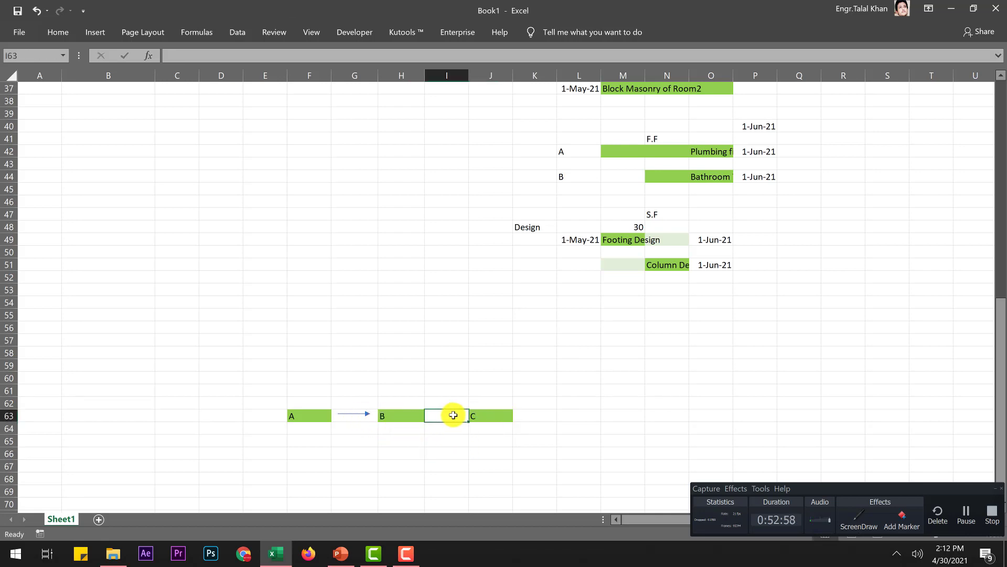
key(ctrl+v)
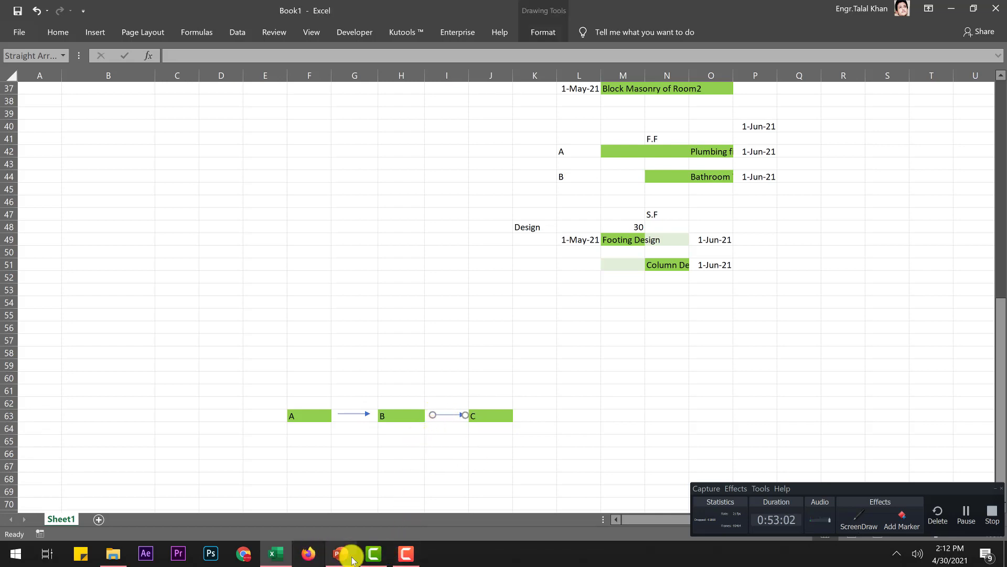
- Check the KLONE precedence chart in PowerPoint for activity D's predecessor, then return to cell L63 in Excel
click(283, 556)
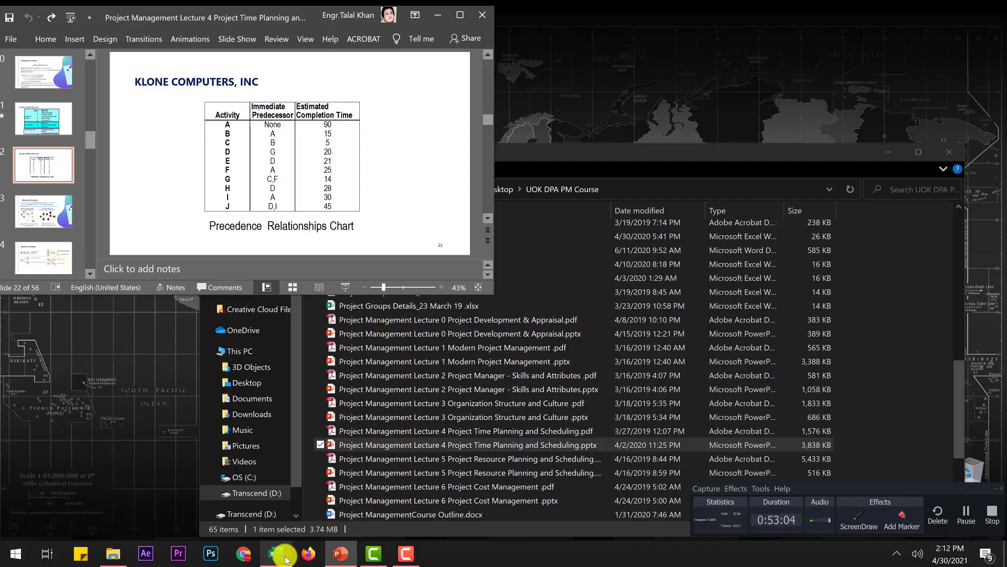
click(283, 556)
click(341, 553)
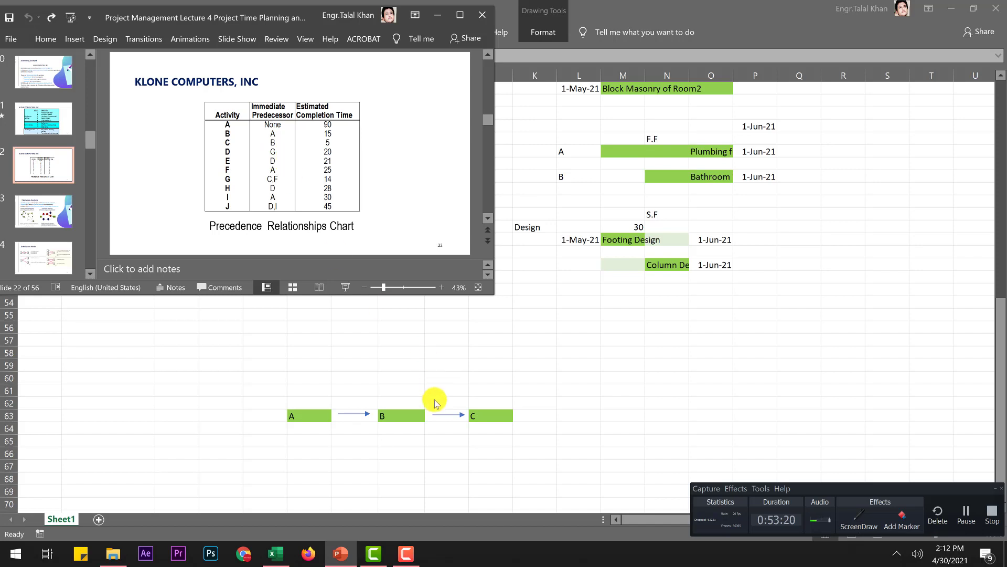
click(471, 463)
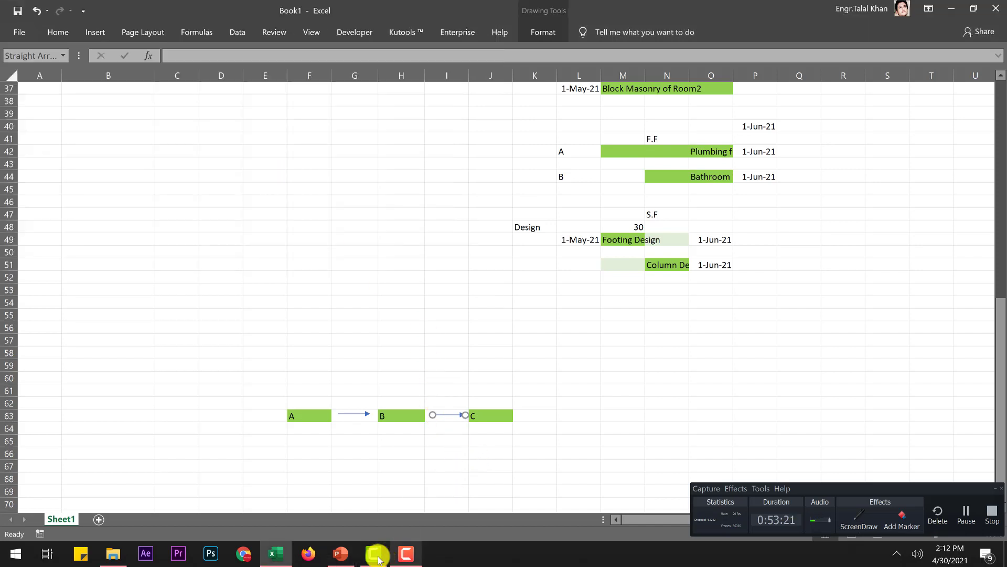
click(591, 414)
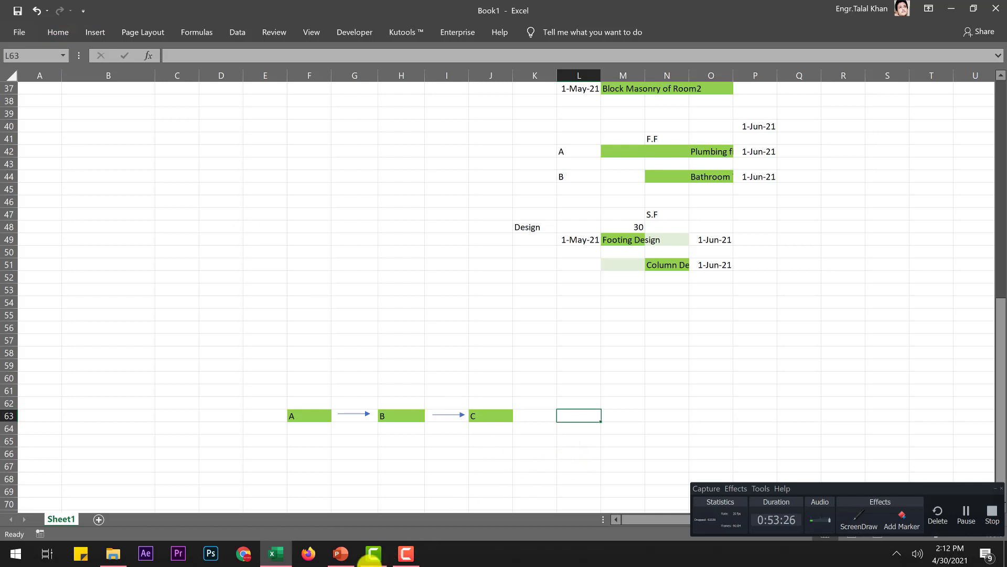
click(338, 552)
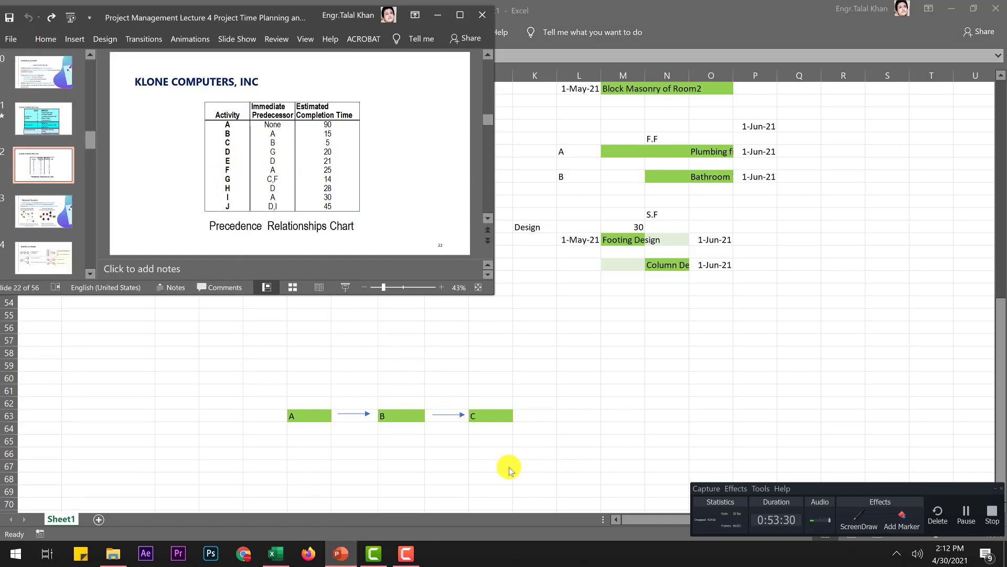
click(572, 415)
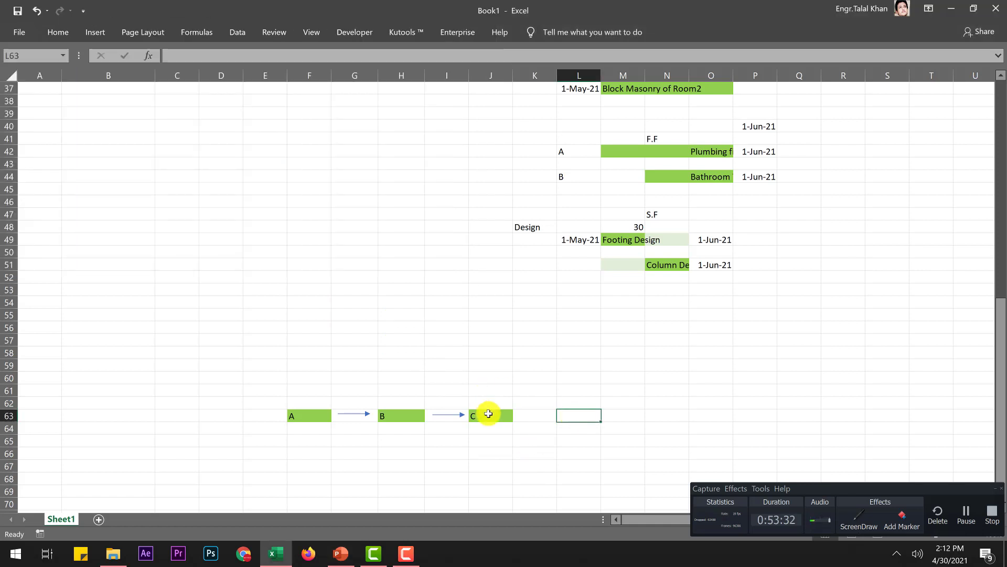
- Copy the activity C cell from J63 to L63 and change its label to D
click(488, 412)
key(ctrl+c)
click(581, 418)
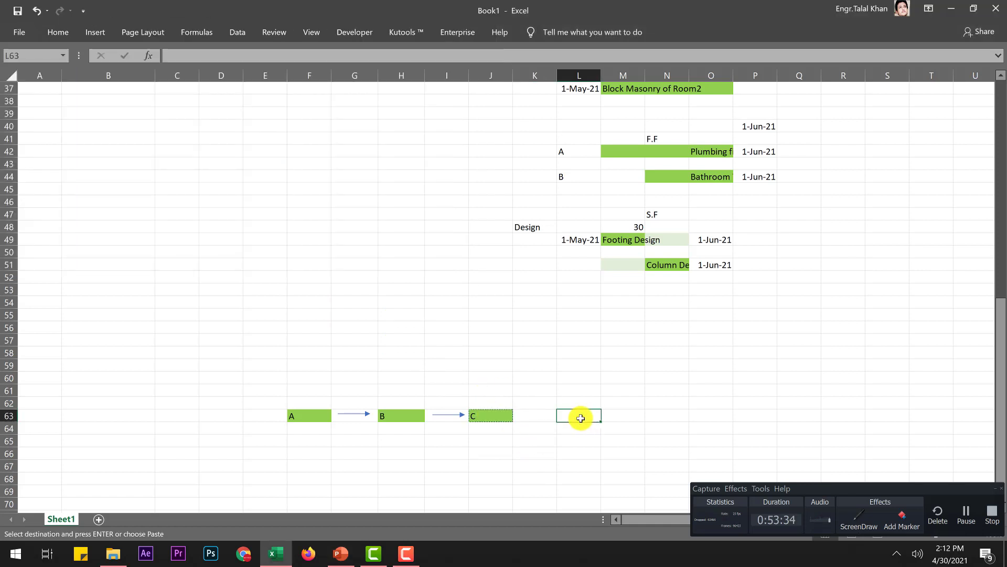
key(ctrl+v)
double_click(574, 418)
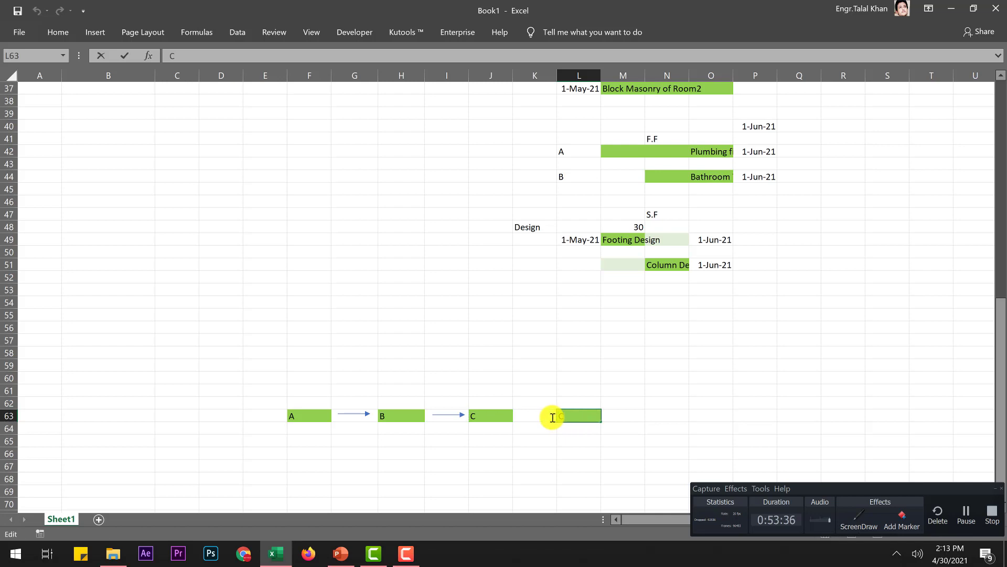
key(BackSpace)
text(D)
key(Return)
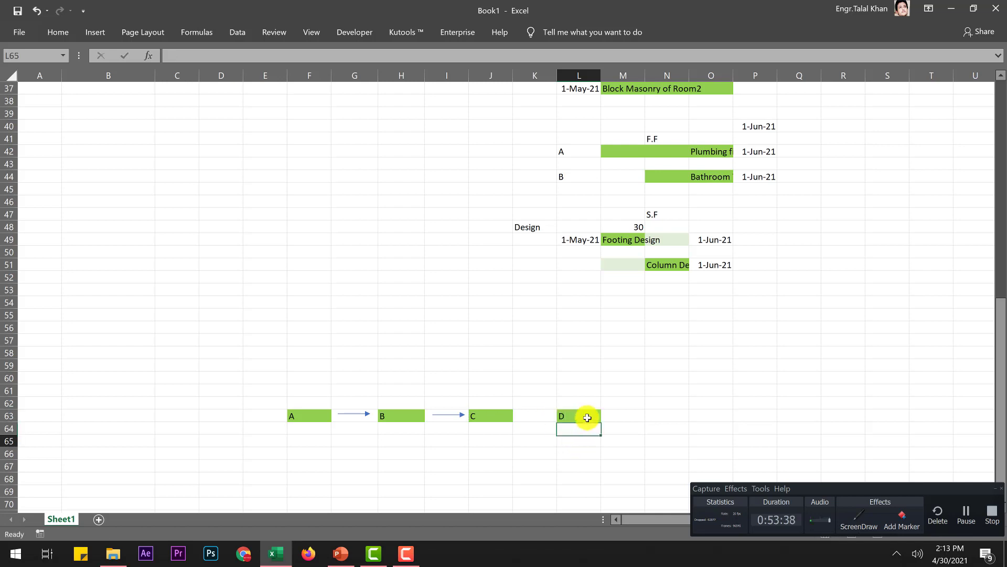
- Copy the activity D cell from L63 to N63 and change its label to E
click(590, 416)
key(ctrl+c)
click(664, 414)
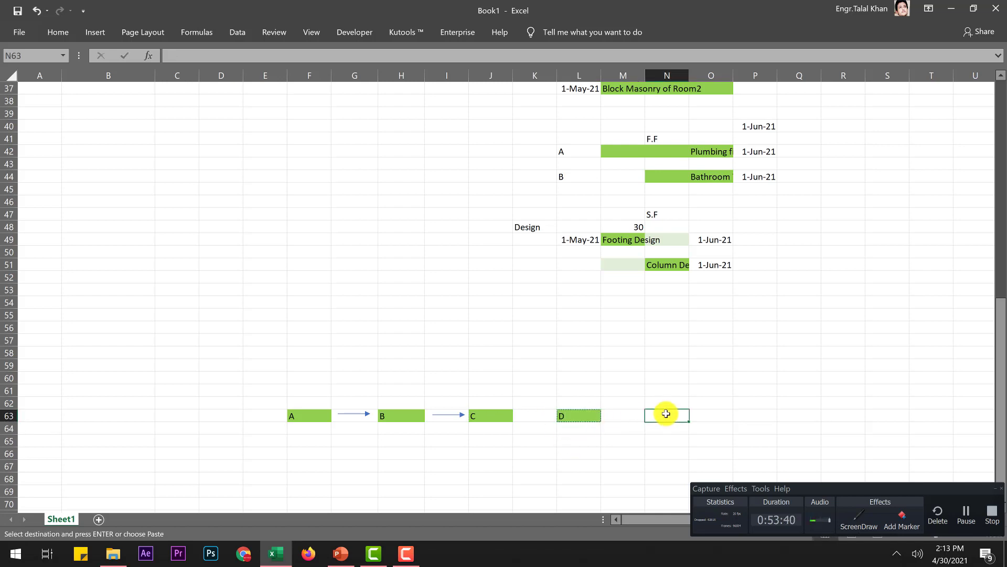
key(ctrl+v)
double_click(646, 415)
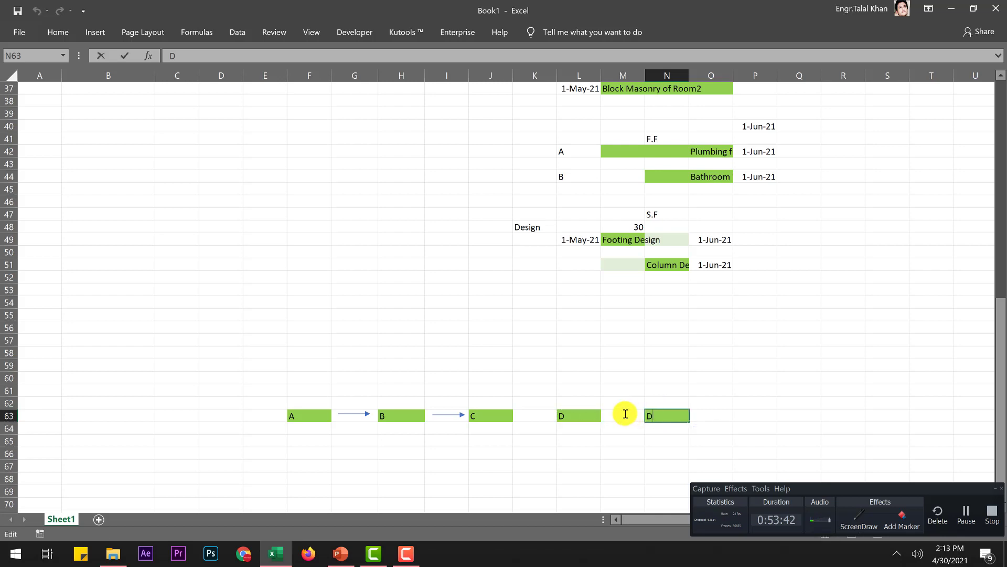
key(BackSpace)
text(E)
click(633, 439)
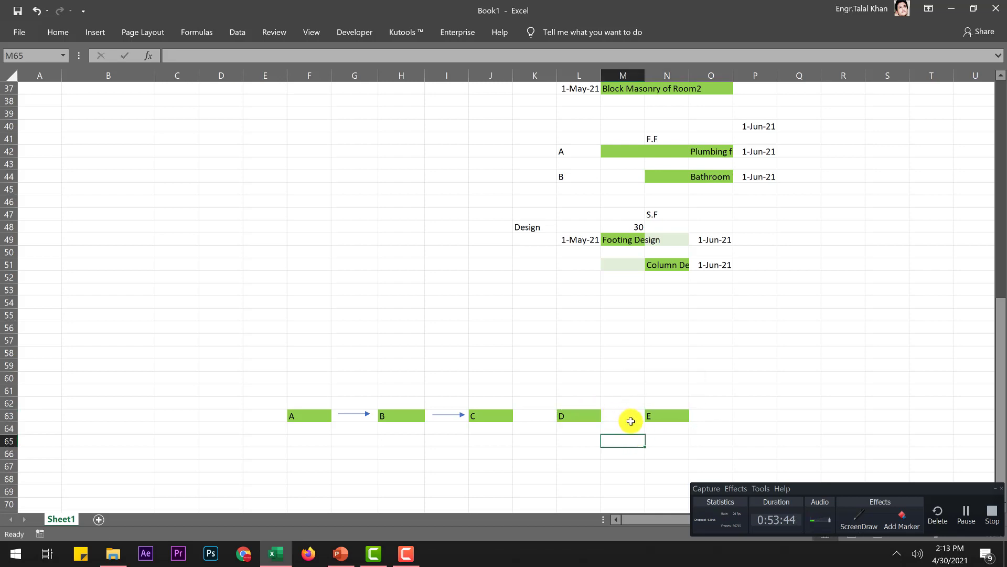
- Consult the precedence chart in PowerPoint, then in Excel copy the activity E cell to H66 and relabel it F
click(341, 554)
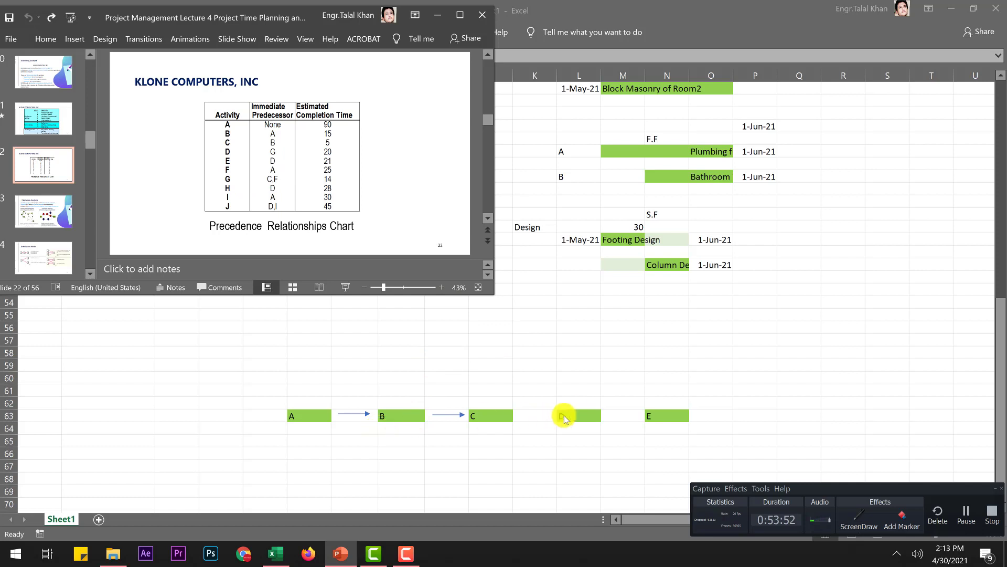
click(664, 416)
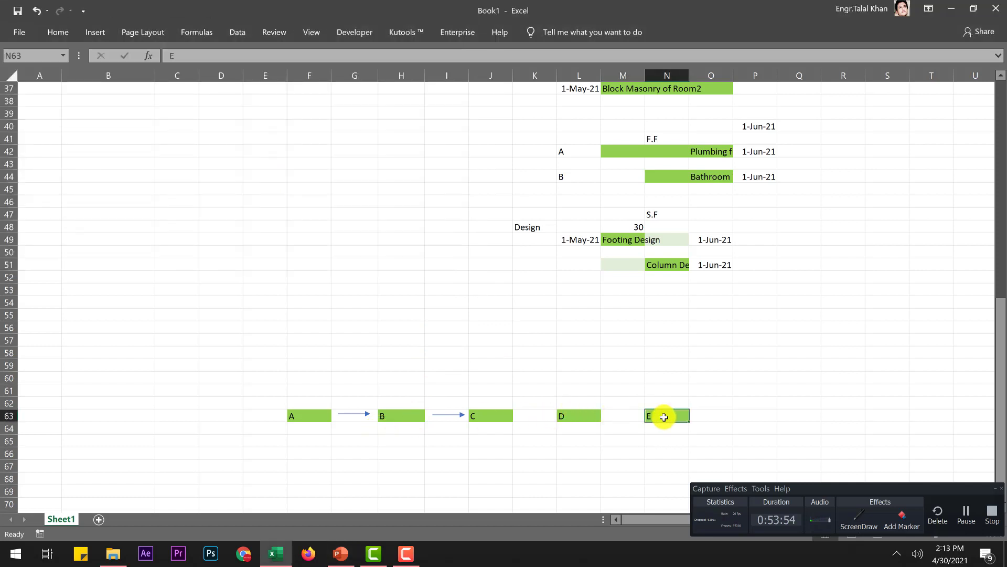
key(ctrl+c)
click(395, 453)
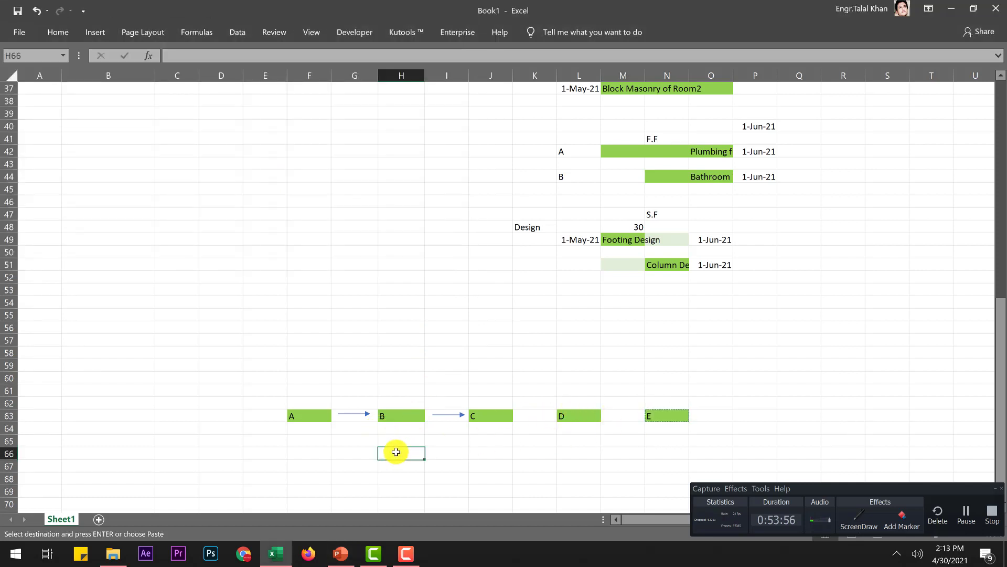
key(ctrl+v)
double_click(382, 454)
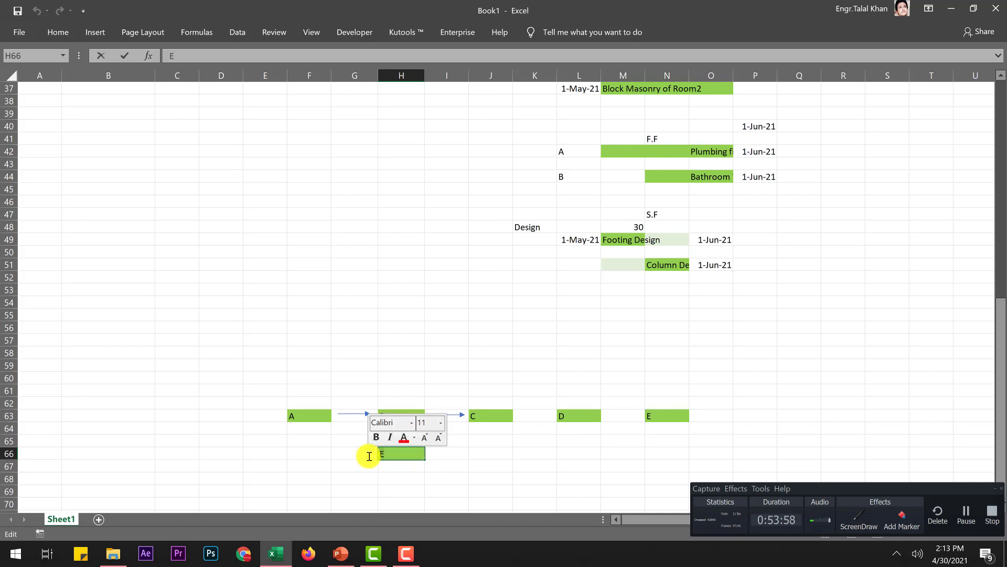
text(F)
key(Return)
- Duplicate the A-to-B arrow and stretch the copy diagonally from below activity A to activity F in H66
click(360, 413)
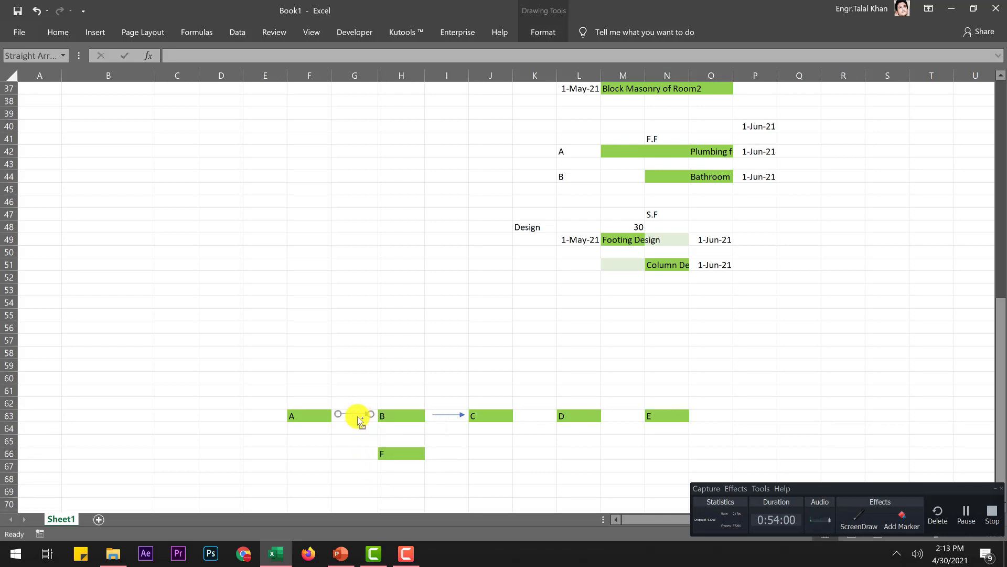
click(322, 430)
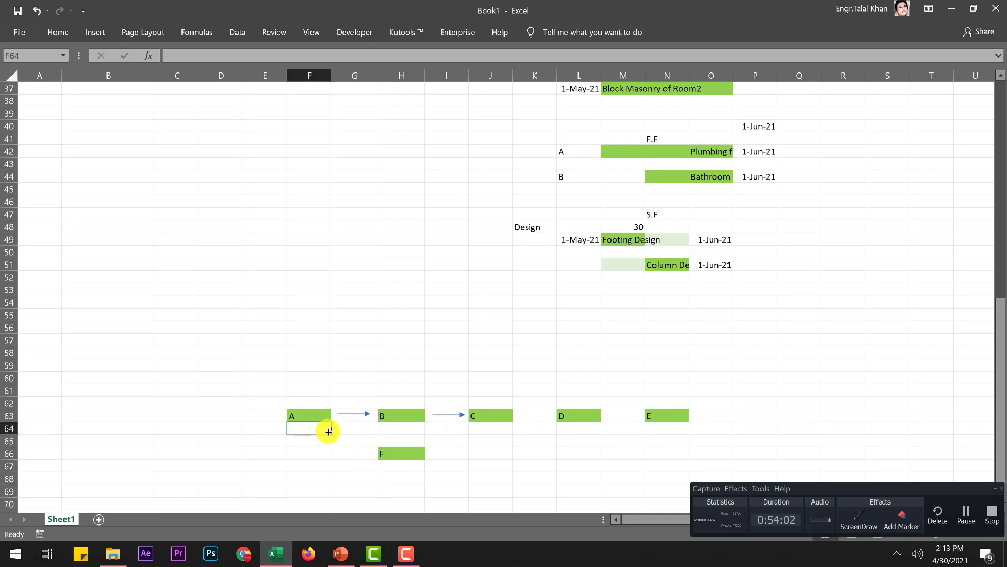
key(ctrl+v)
drag(320, 422, 377, 455)
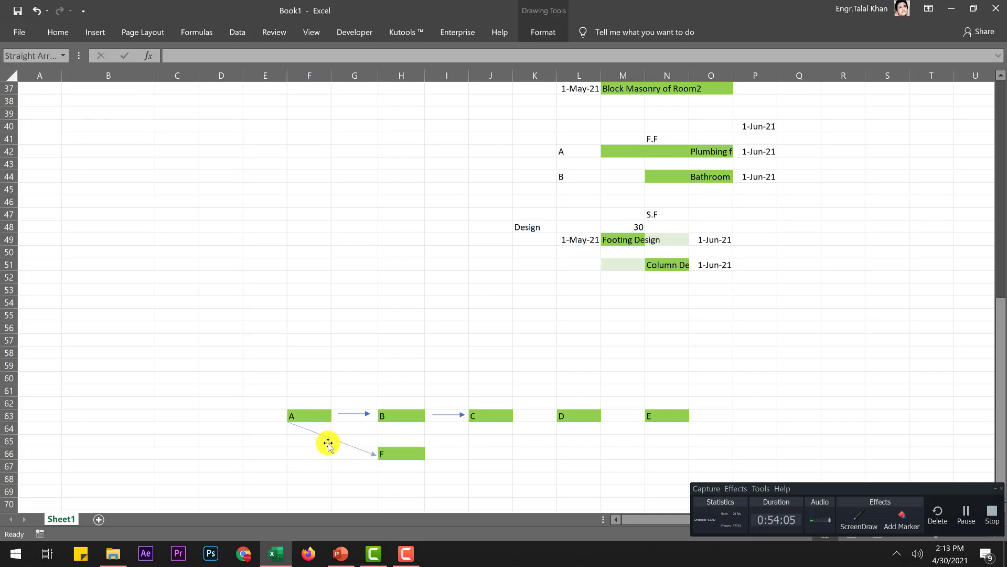
click(392, 417)
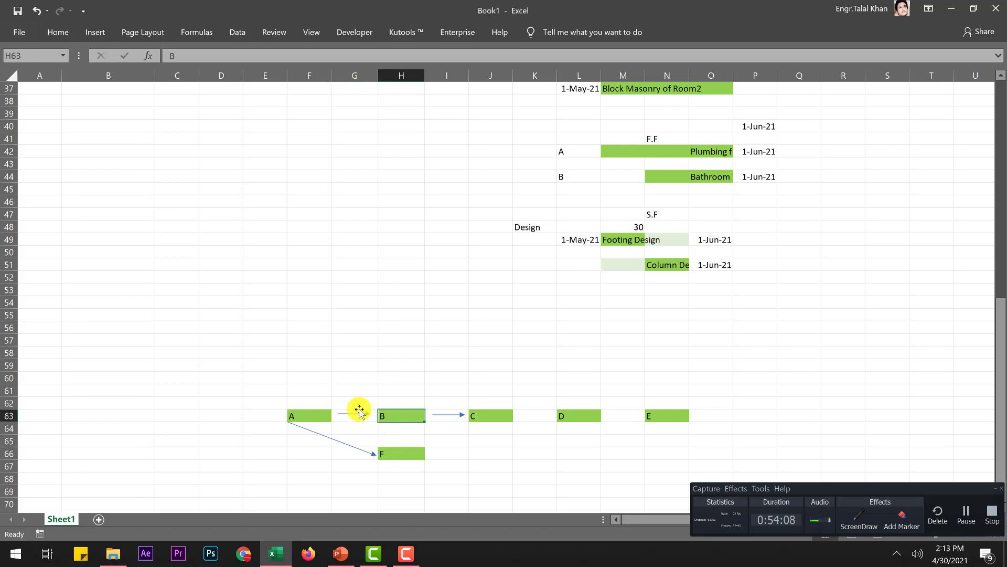
click(385, 454)
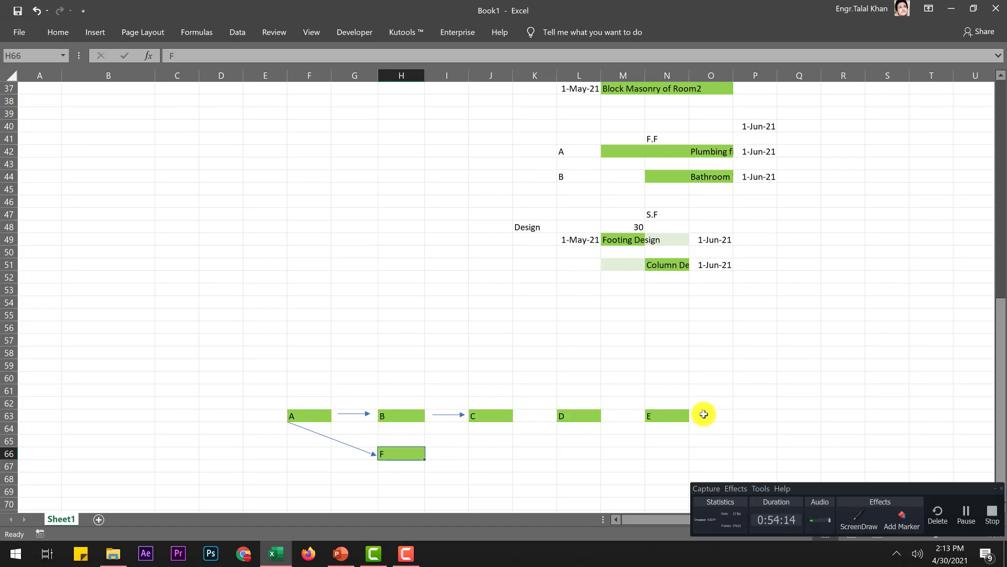
- Consult the precedence chart in PowerPoint, then in Excel copy the activity D cell to M67 and relabel it H
click(279, 554)
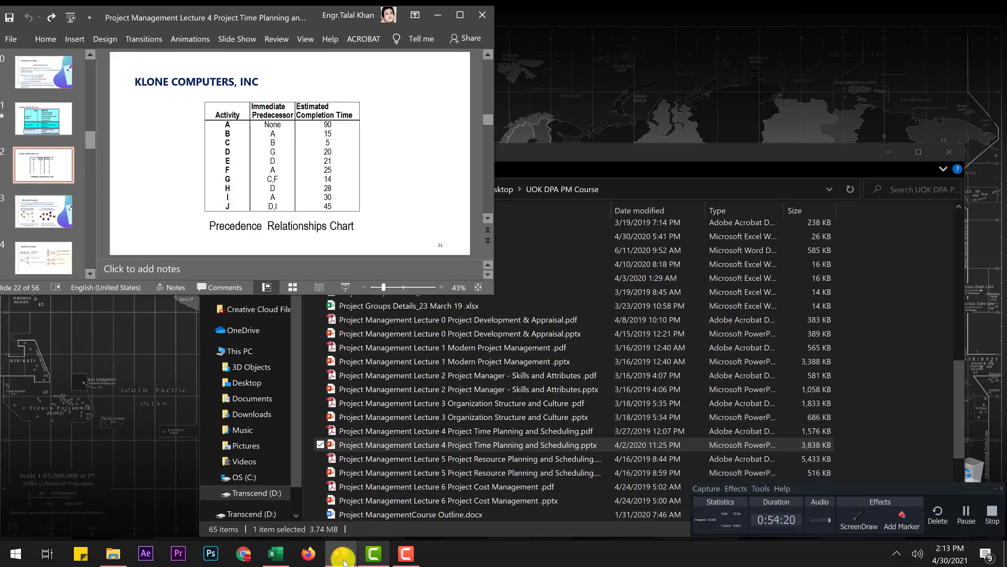
click(277, 553)
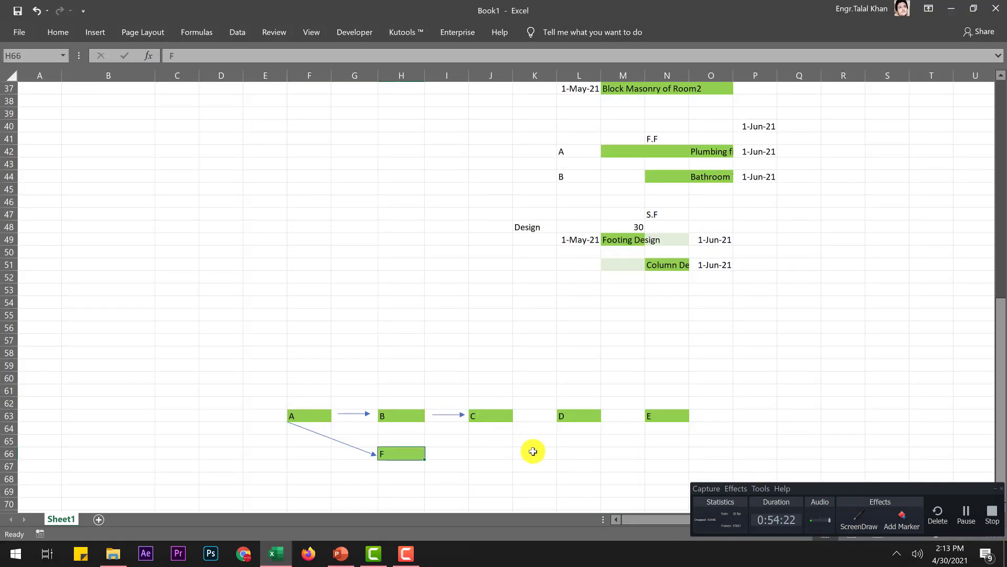
click(570, 415)
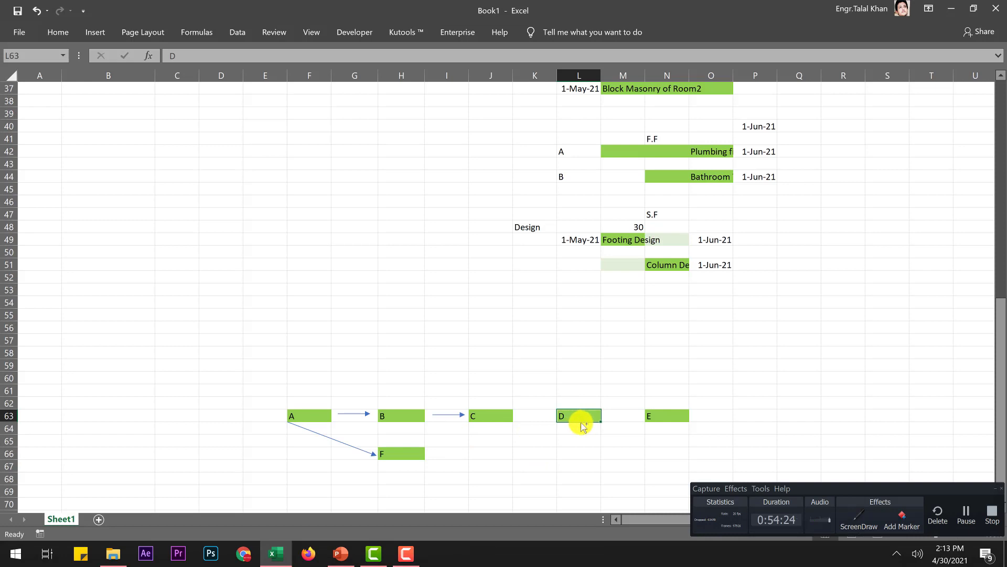
key(ctrl+c)
click(626, 467)
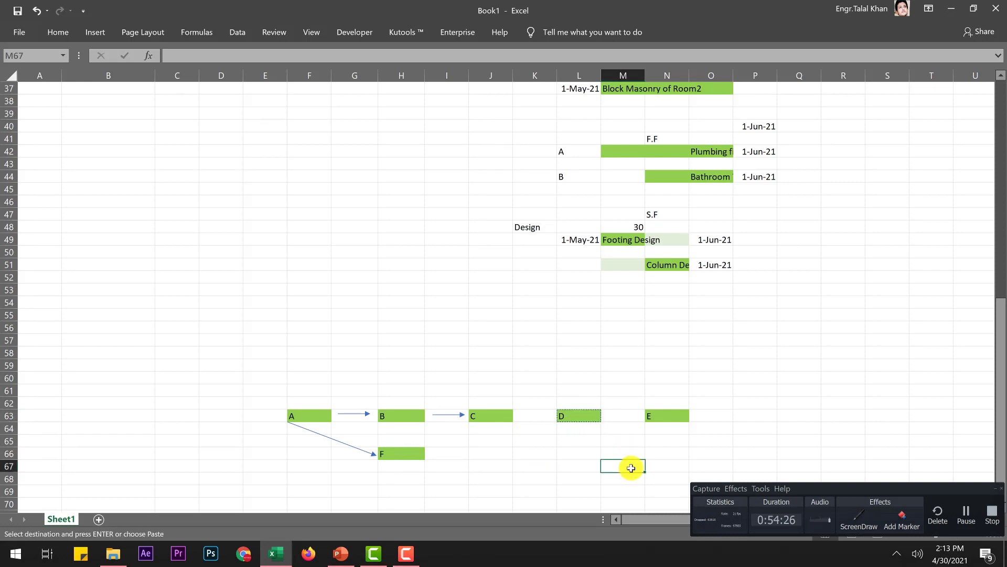
key(ctrl+v)
double_click(613, 466)
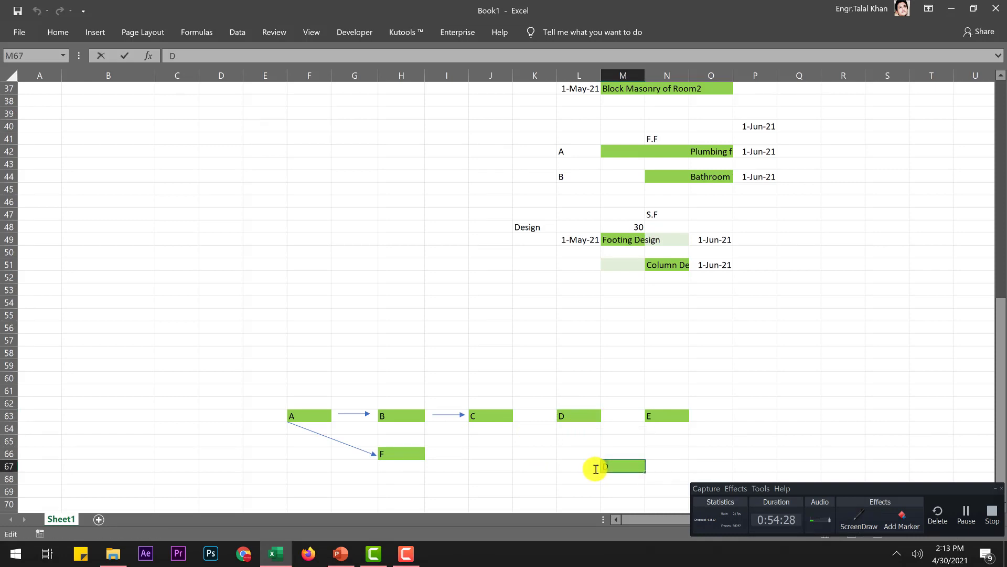
key(BackSpace)
text(H)
key(Return)
- Duplicate the diagonal A-to-F arrow and adjust the copy's ends so it runs from activity D to activity H
click(347, 445)
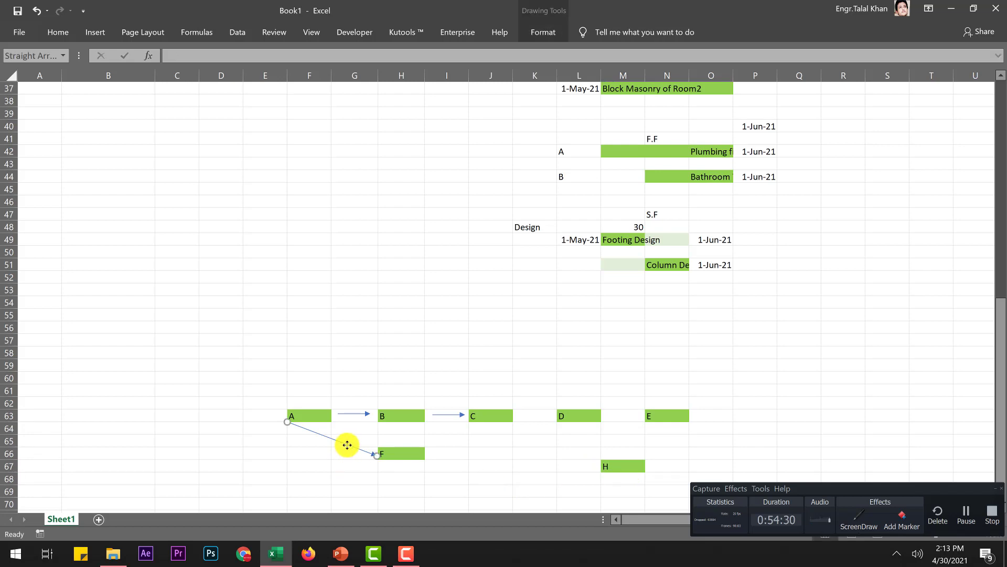
drag(350, 445, 593, 453)
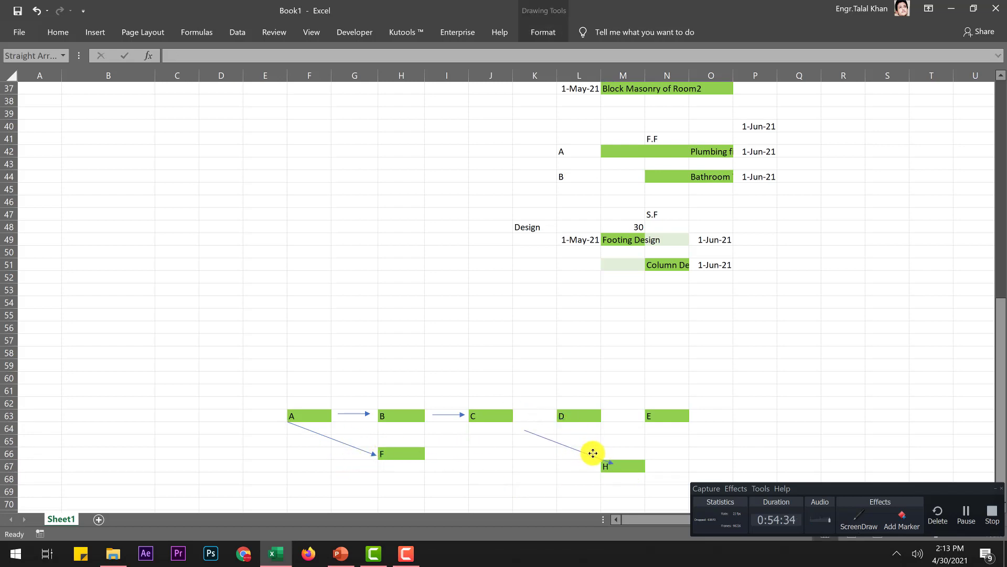
drag(542, 426, 571, 420)
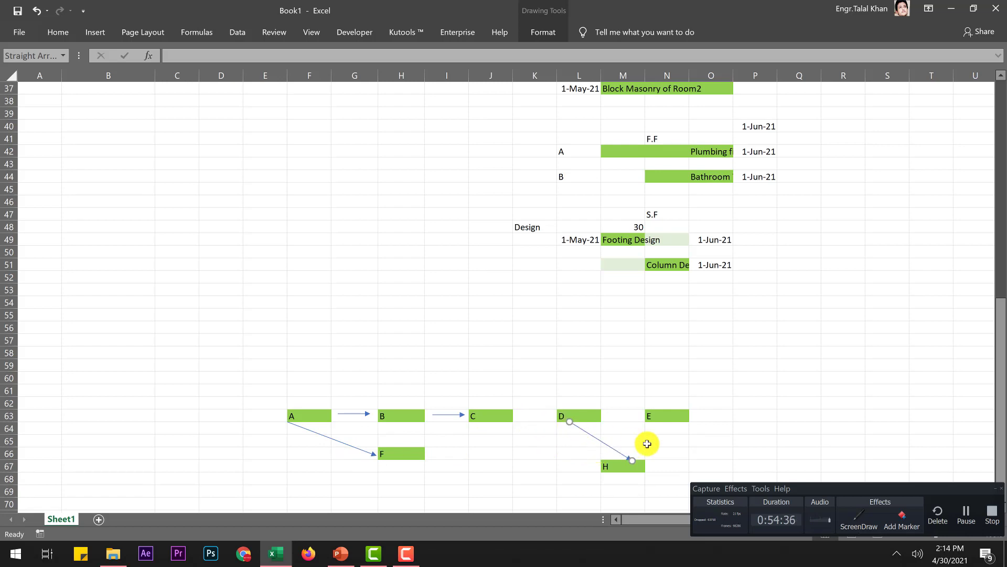
click(677, 457)
drag(627, 459, 600, 465)
click(707, 452)
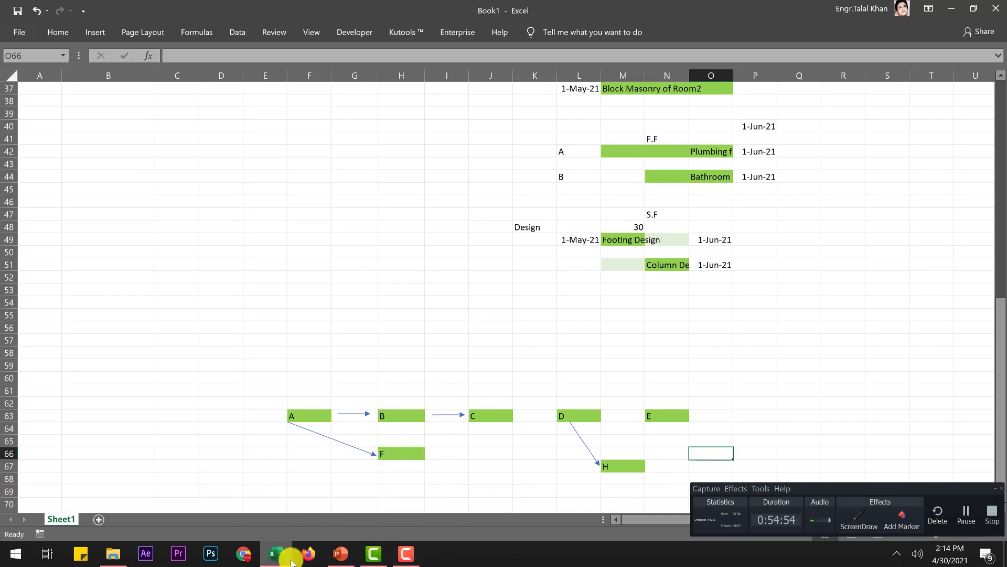
- Switch to PowerPoint, open slide 23 on Network Analysis and maximize the window
click(335, 558)
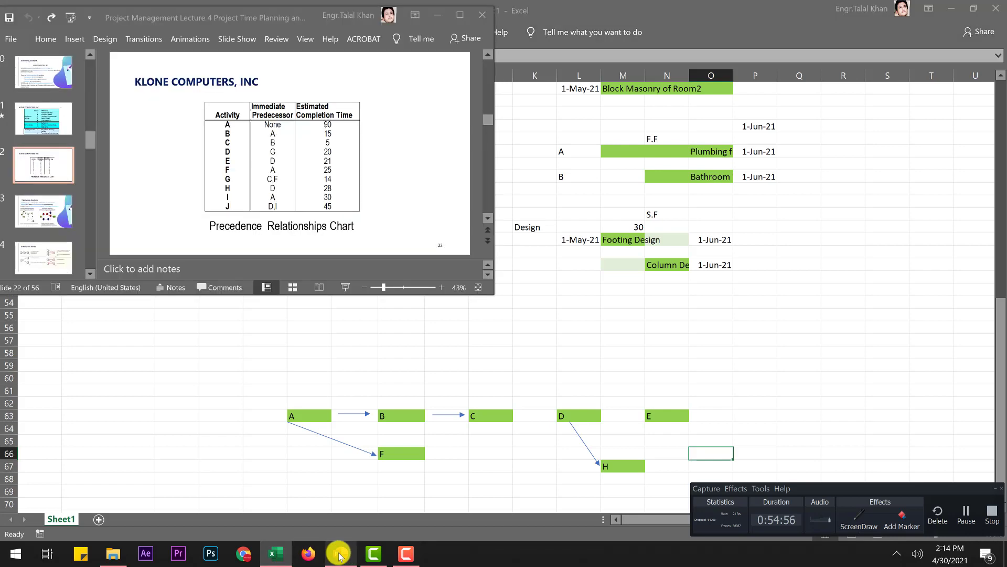
click(62, 206)
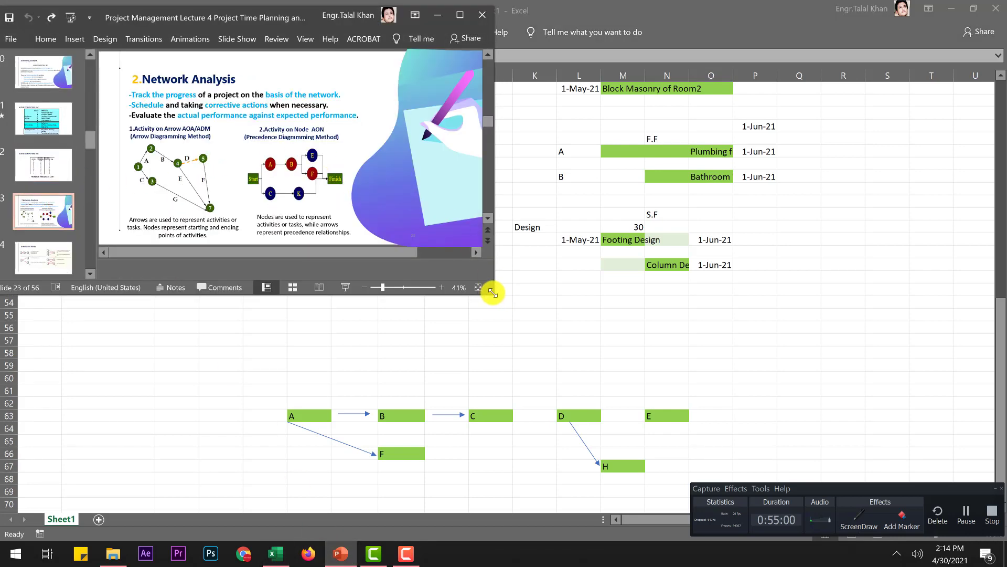
click(460, 15)
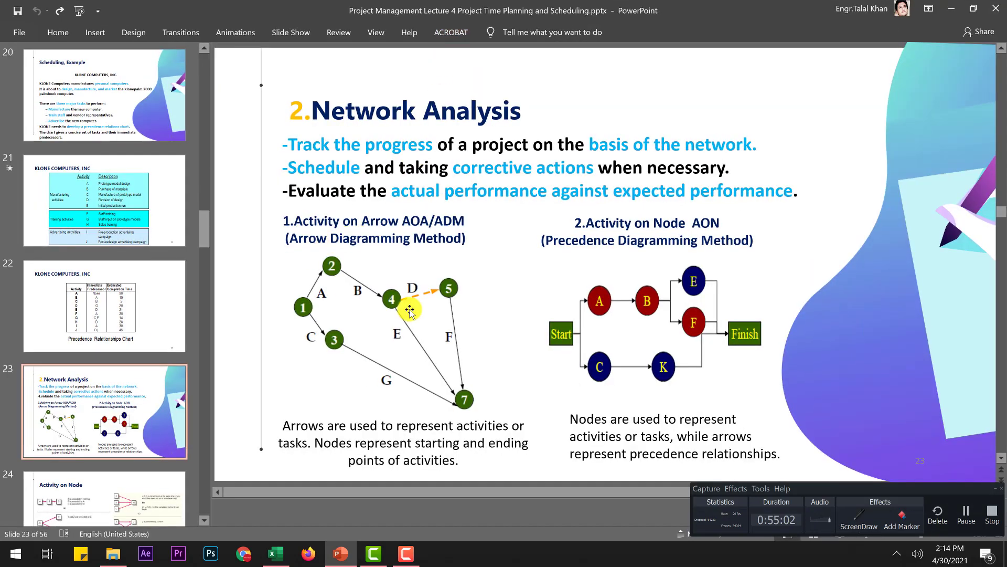